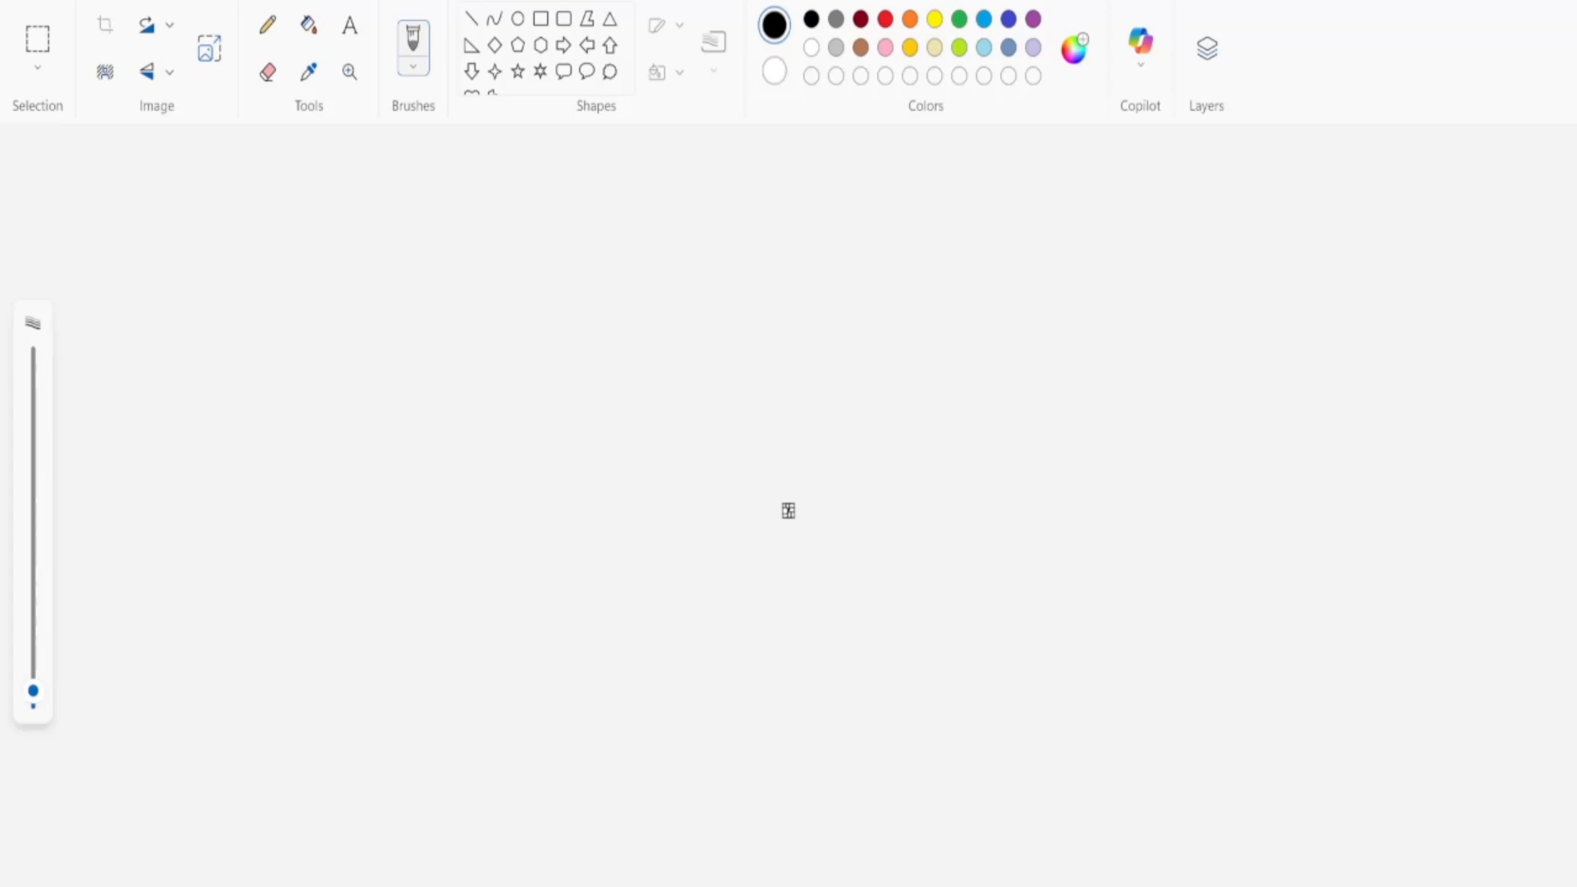
Paste the blank United States map onto the canvas
{"action": "key", "text": "ctrl+v"}
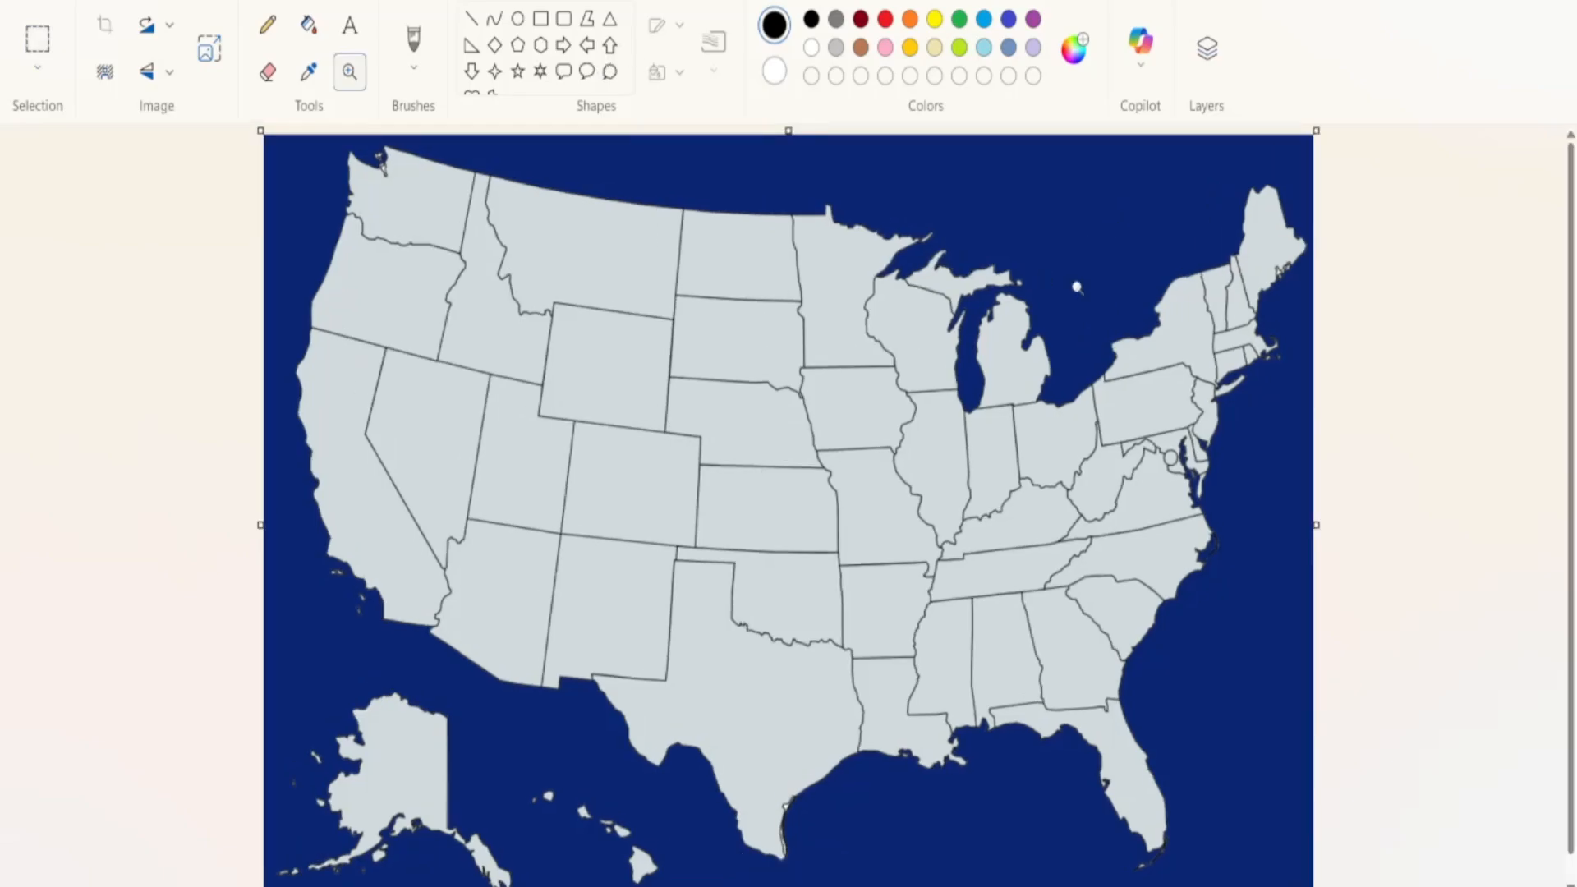
{"action": "right_click", "coordinate": [1076, 300]}
{"action": "left_click", "coordinate": [896, 398]}
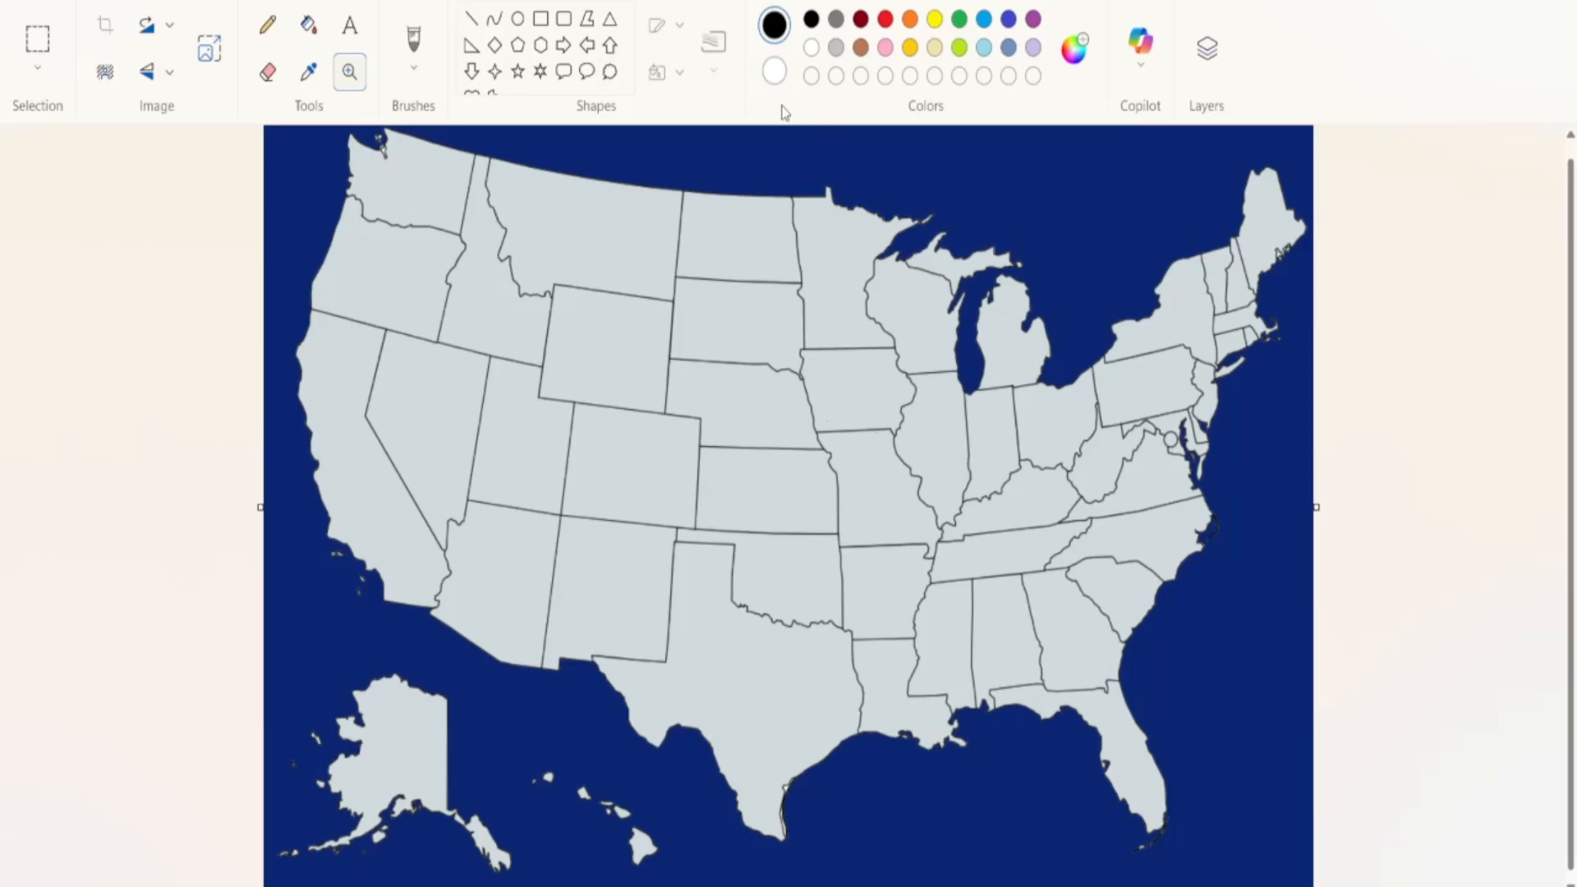
{"action": "left_click", "coordinate": [1193, 296]}
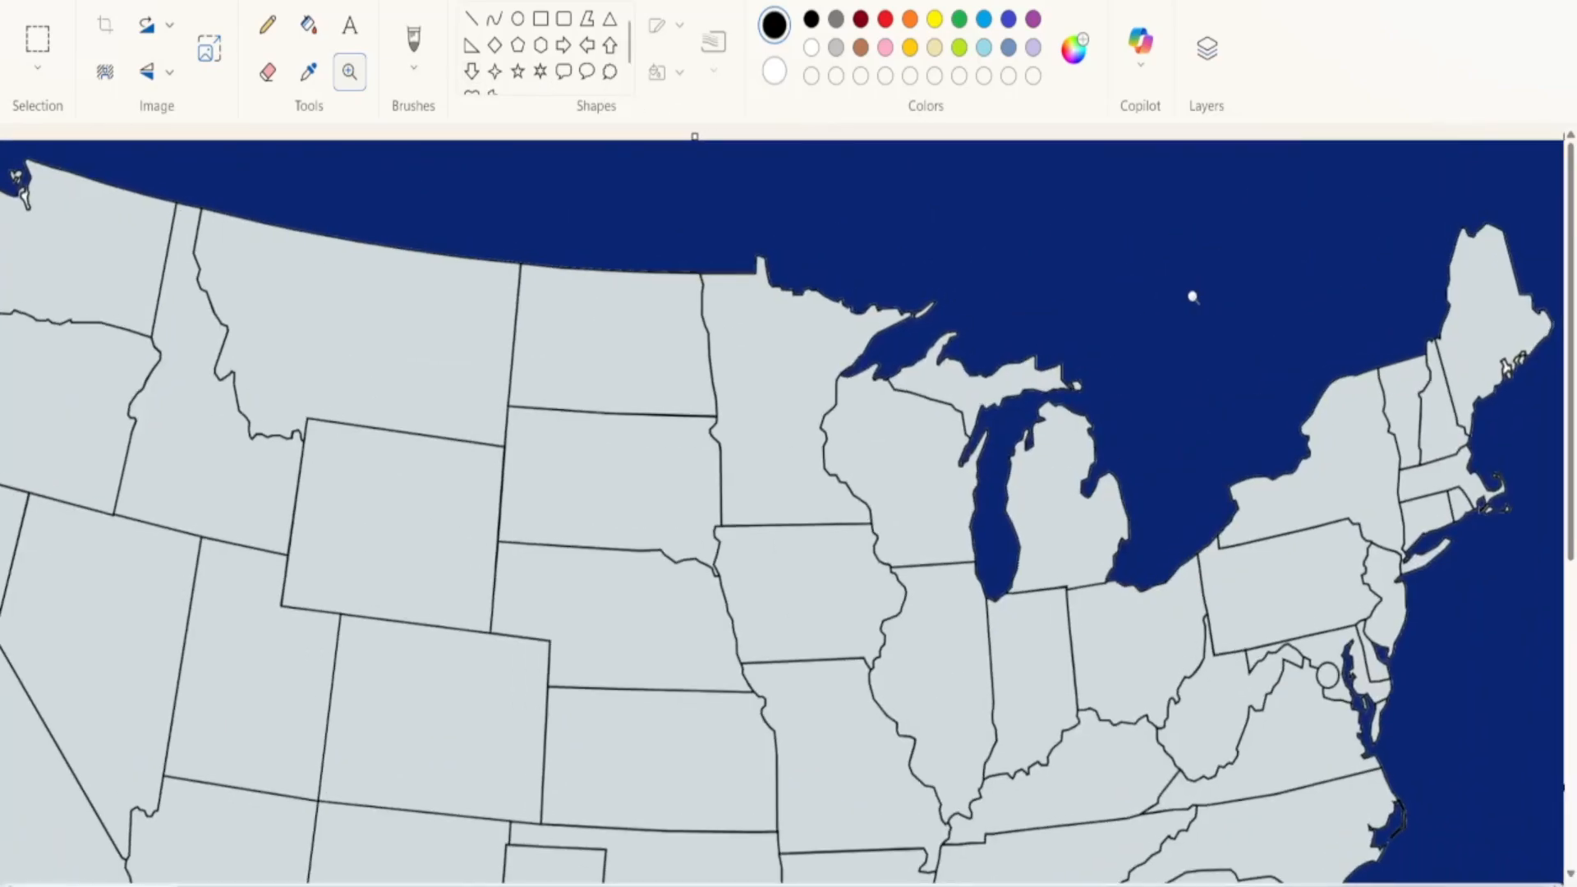
Add a new layer above the map and set the Pencil size to 10 px
{"action": "left_click", "coordinate": [1219, 58]}
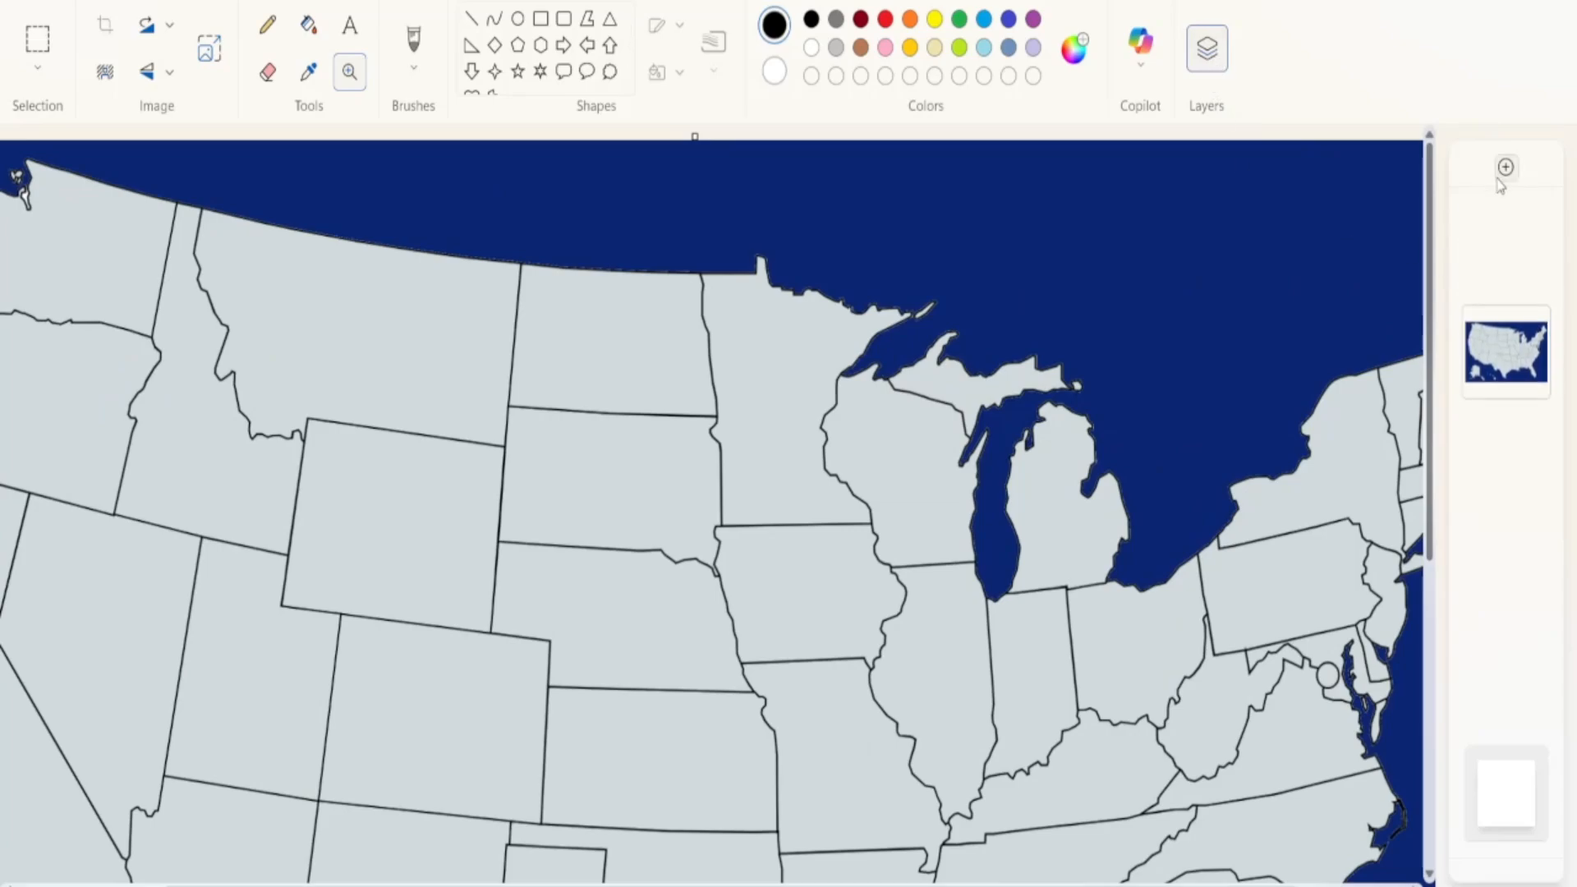
{"action": "left_click", "coordinate": [1503, 170]}
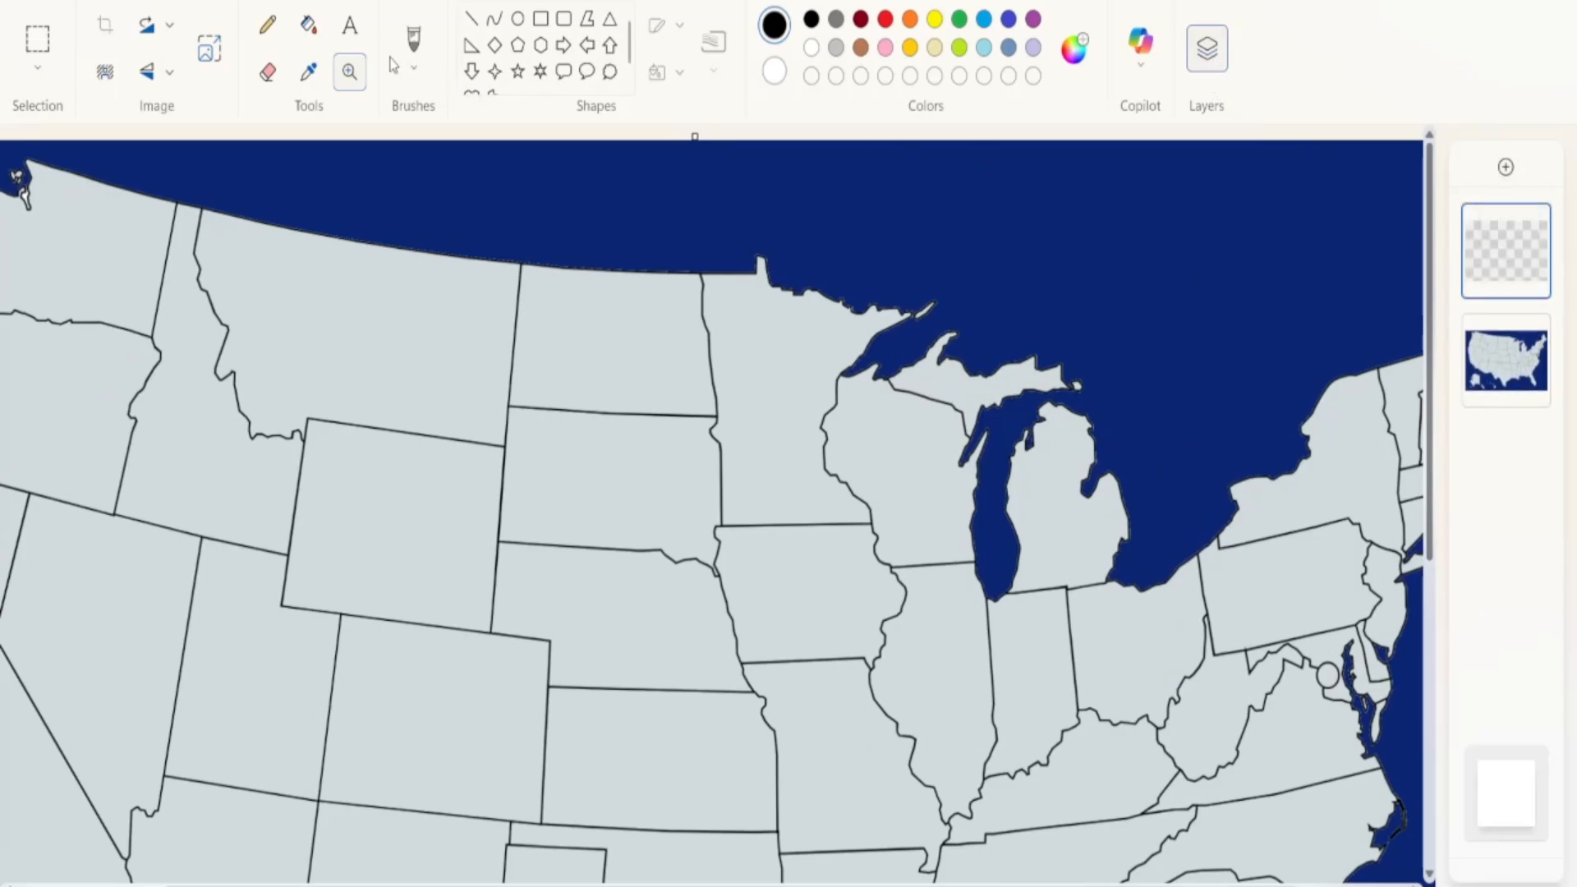
{"action": "left_click", "coordinate": [267, 25]}
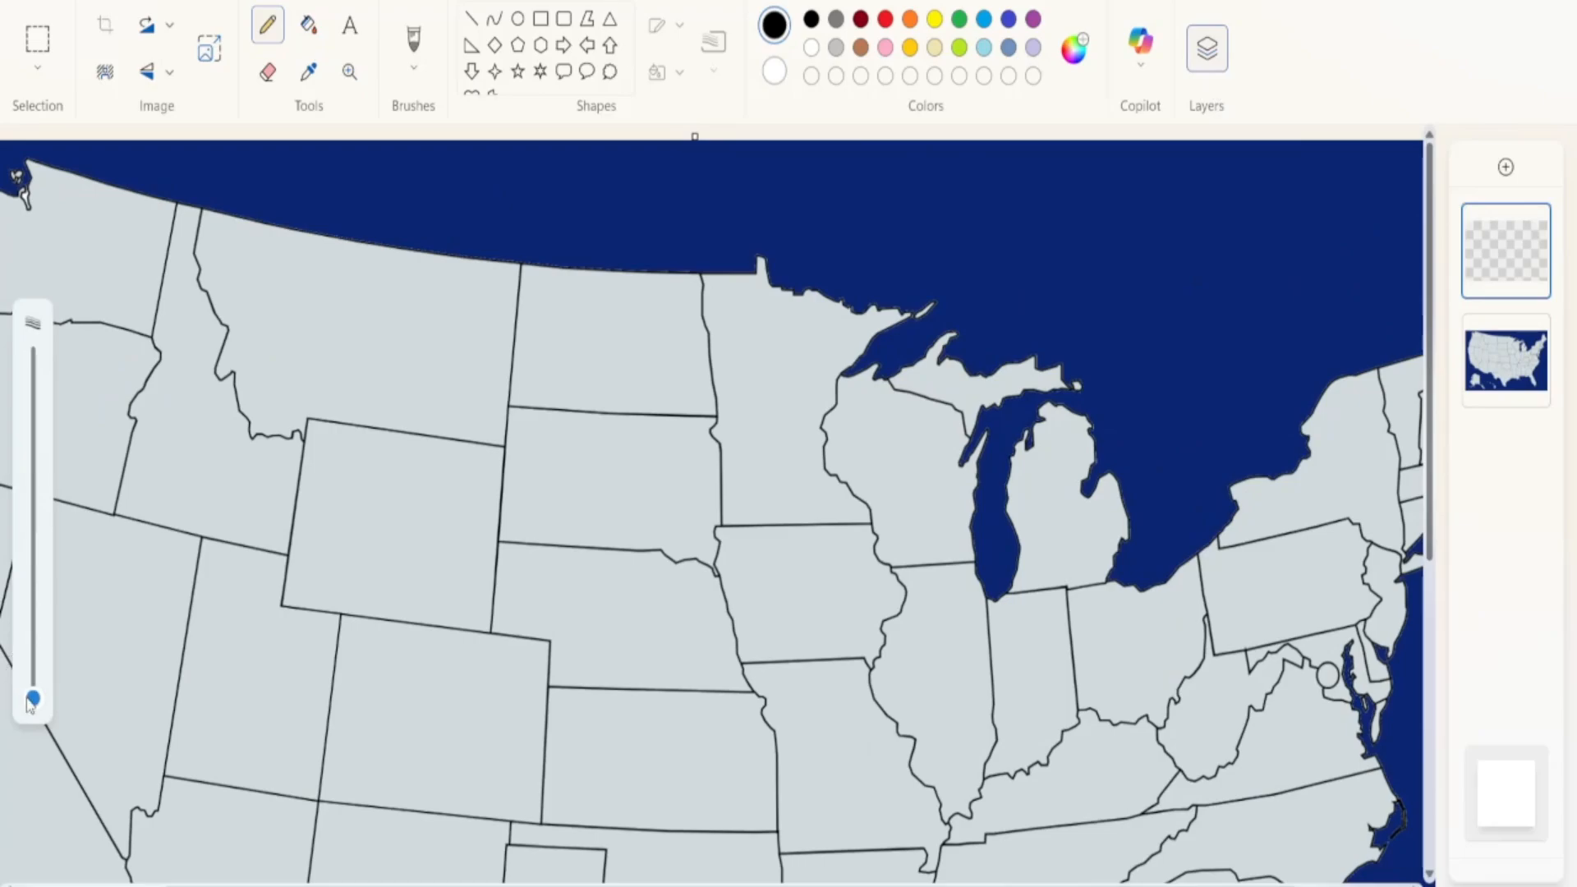
{"action": "left_click_drag", "start_coordinate": [33, 698], "coordinate": [29, 668]}
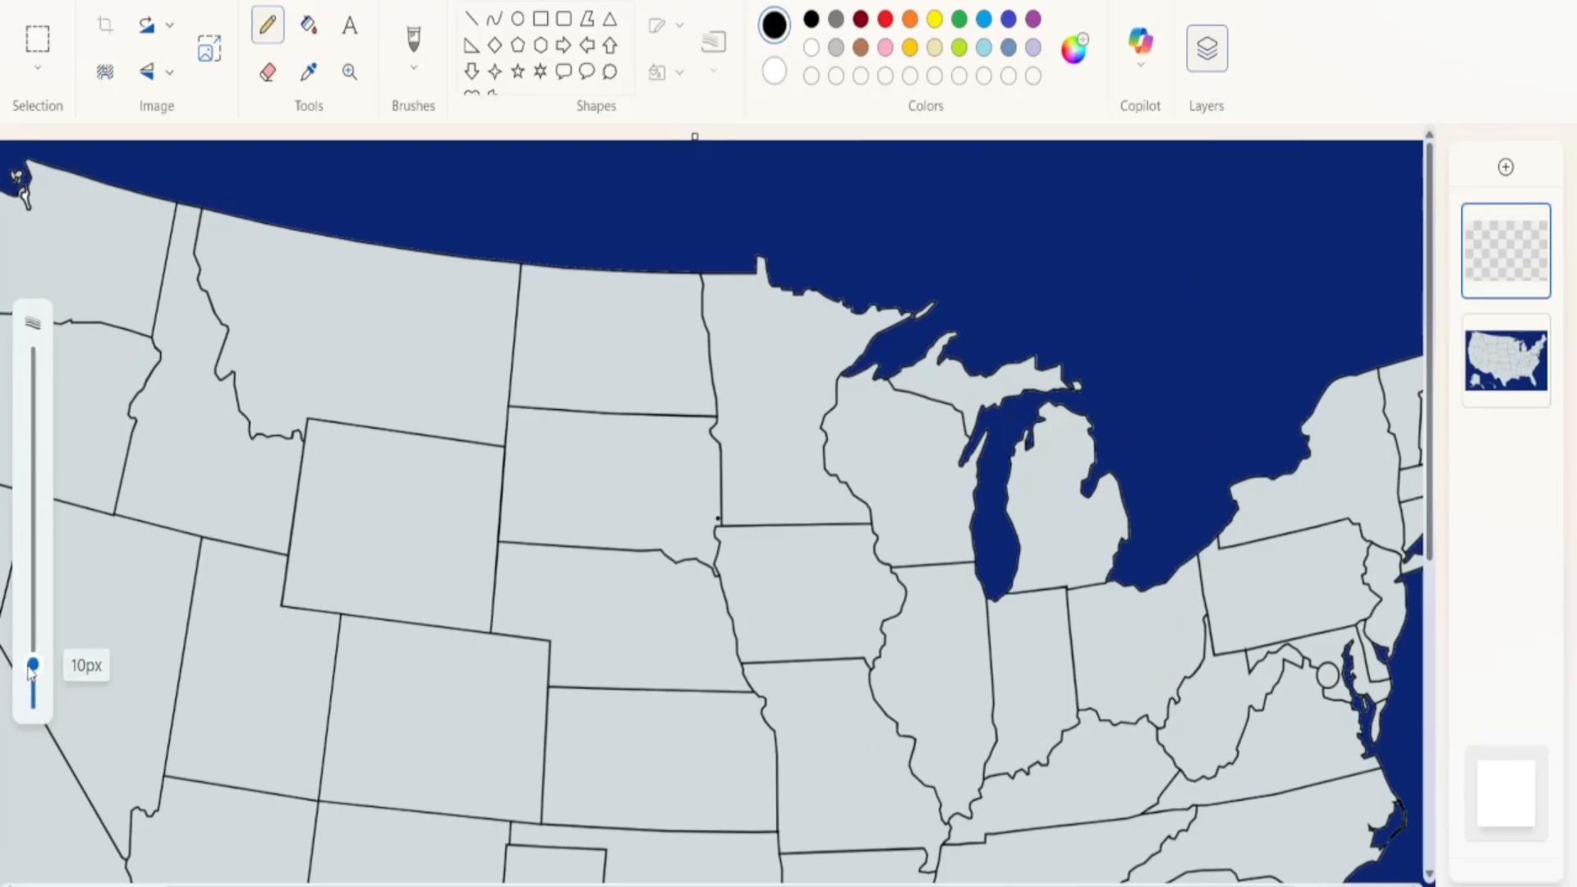
Trace Maine's western border with New Hampshire in black with the Pencil on the new layer
{"action": "left_click", "coordinate": [350, 72]}
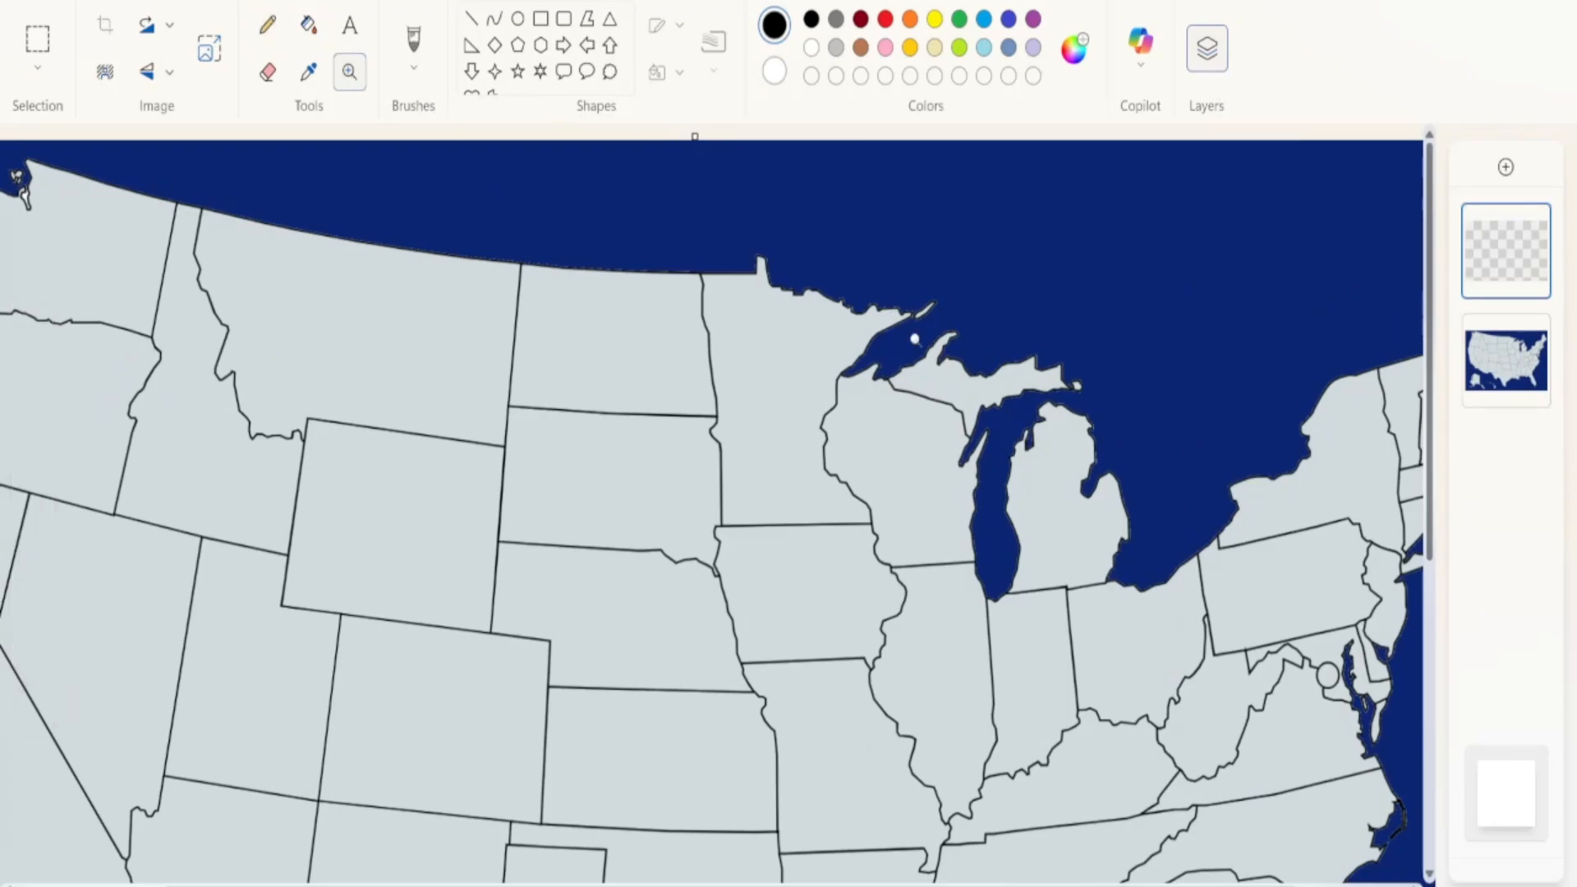
{"action": "left_click", "coordinate": [920, 344]}
{"action": "left_click", "coordinate": [1038, 434]}
{"action": "left_click", "coordinate": [1041, 521]}
{"action": "left_click", "coordinate": [1048, 599]}
{"action": "left_click", "coordinate": [1052, 605]}
{"action": "left_click", "coordinate": [1073, 515]}
{"action": "left_click", "coordinate": [1114, 349]}
{"action": "left_click", "coordinate": [1133, 326]}
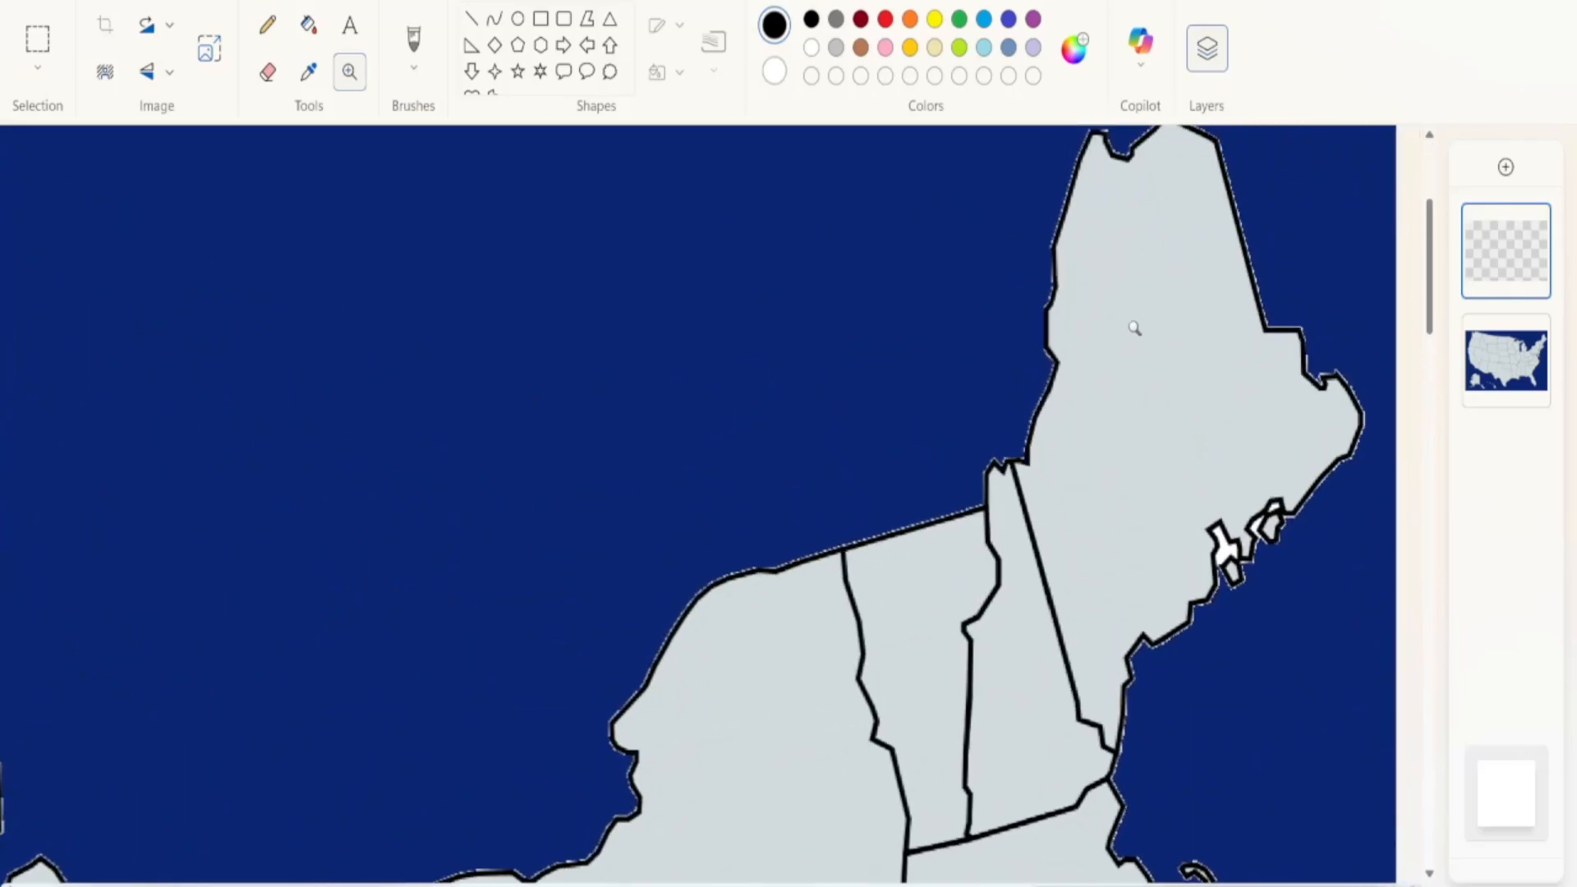
{"action": "left_click", "coordinate": [1199, 428]}
{"action": "left_click", "coordinate": [1143, 538]}
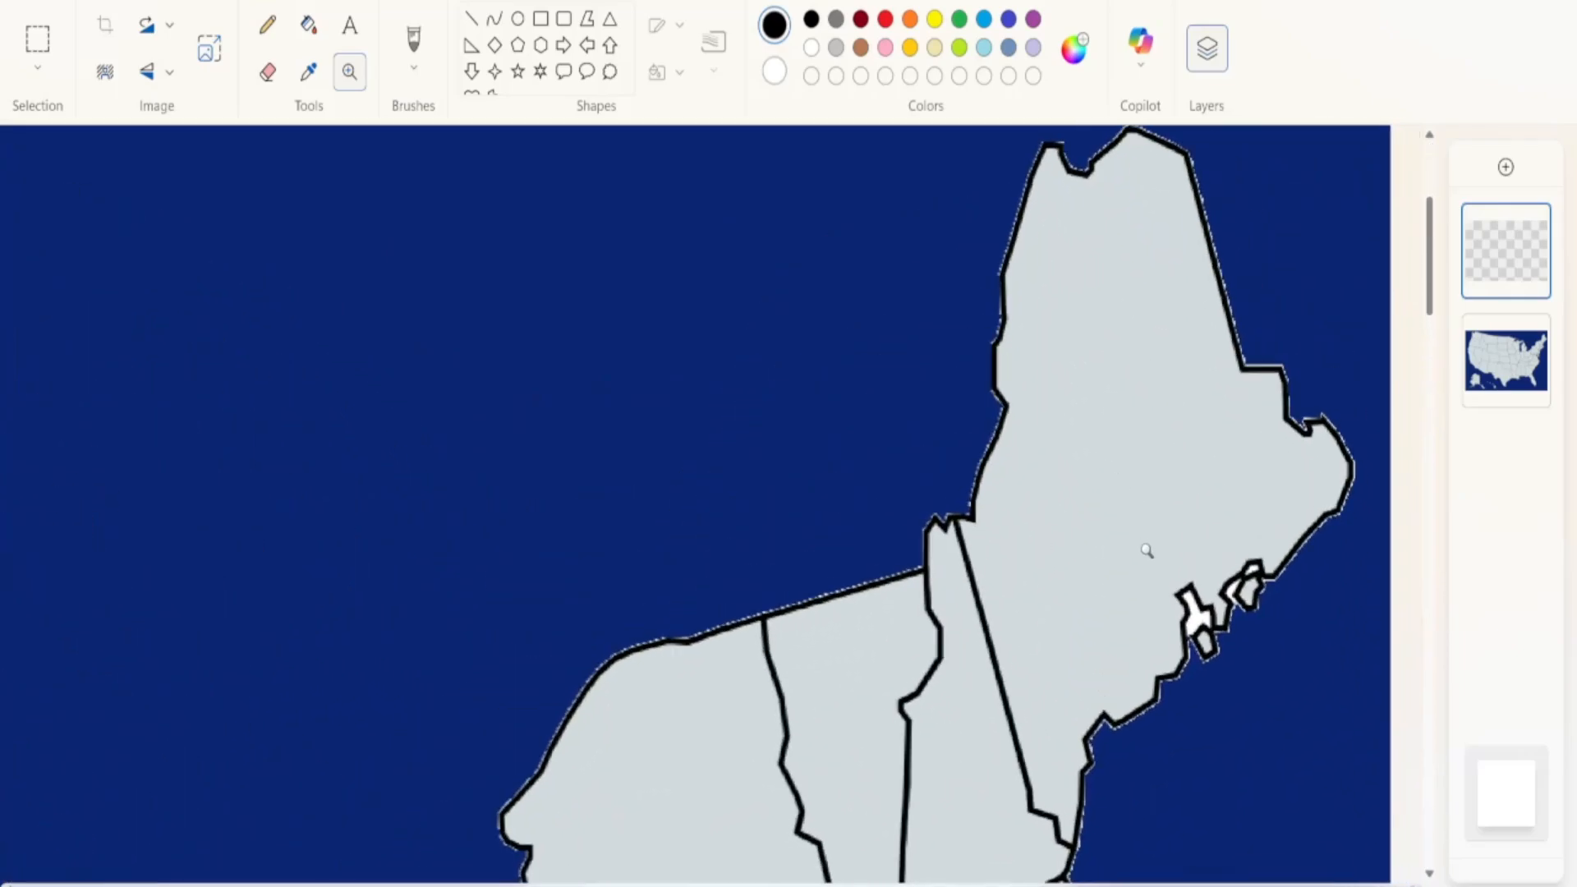
{"action": "left_click", "coordinate": [1151, 496]}
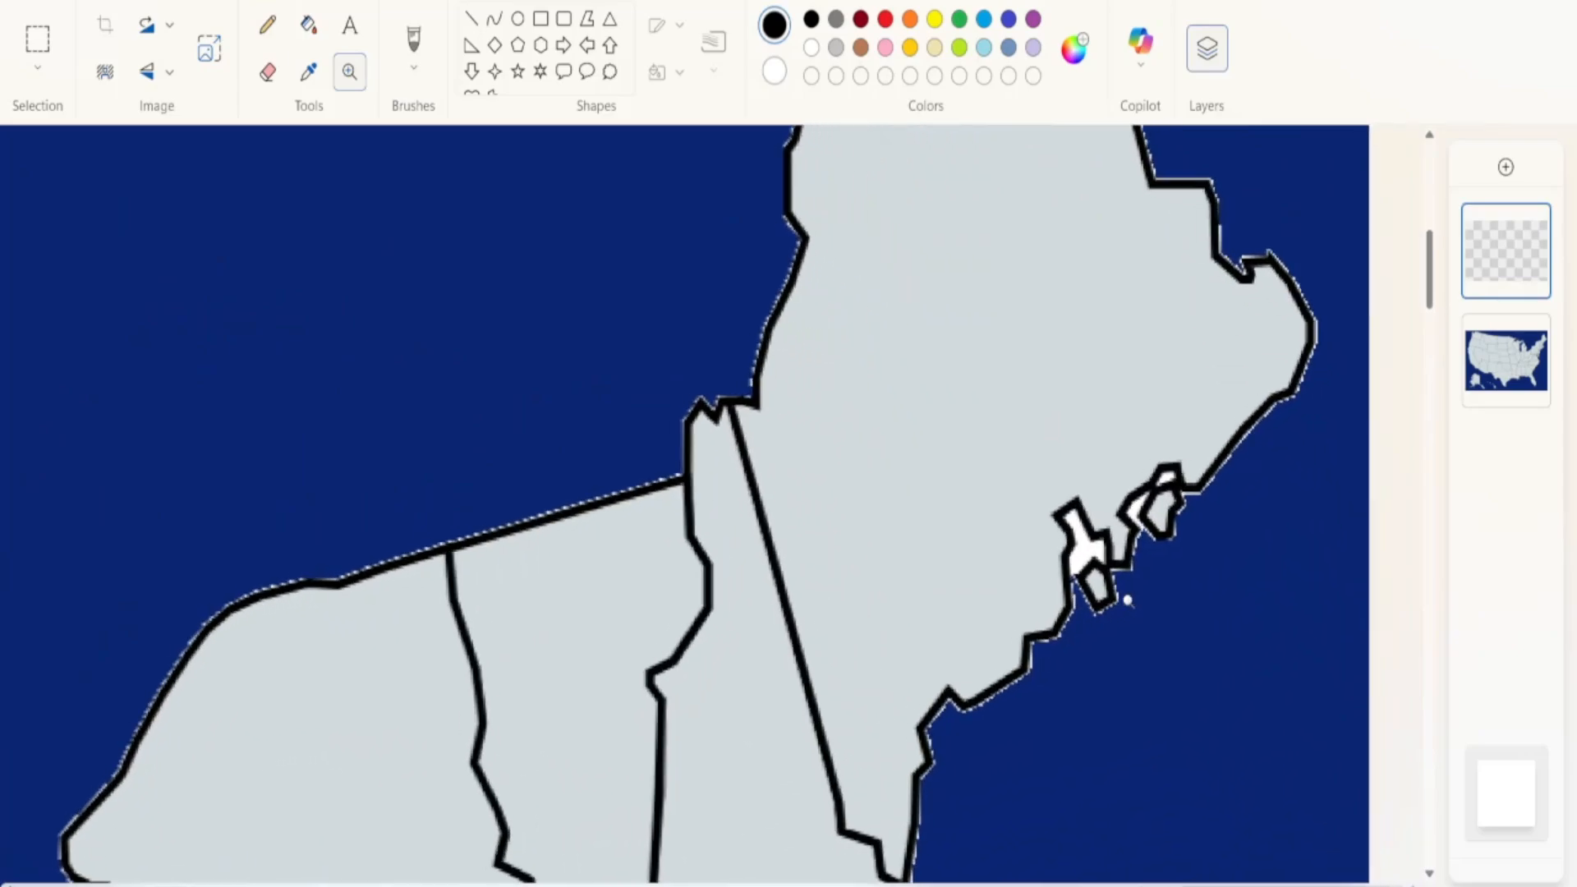
{"action": "left_click", "coordinate": [1128, 601]}
{"action": "left_click", "coordinate": [267, 25]}
{"action": "mouse_move", "coordinate": [800, 857]}
{"action": "left_mouse_down"}
{"action": "mouse_move", "coordinate": [718, 766]}
{"action": "mouse_move", "coordinate": [650, 428]}
{"action": "mouse_move", "coordinate": [598, 268]}
{"action": "mouse_move", "coordinate": [623, 281]}
{"action": "left_mouse_up"}
Continue the black outline around Maine's northern and eastern borders to the coastal inlet, redoing the first stroke at the northwest border
{"action": "scroll", "coordinate": [740, 369], "scroll_direction": "up", "scroll_amount": 5}
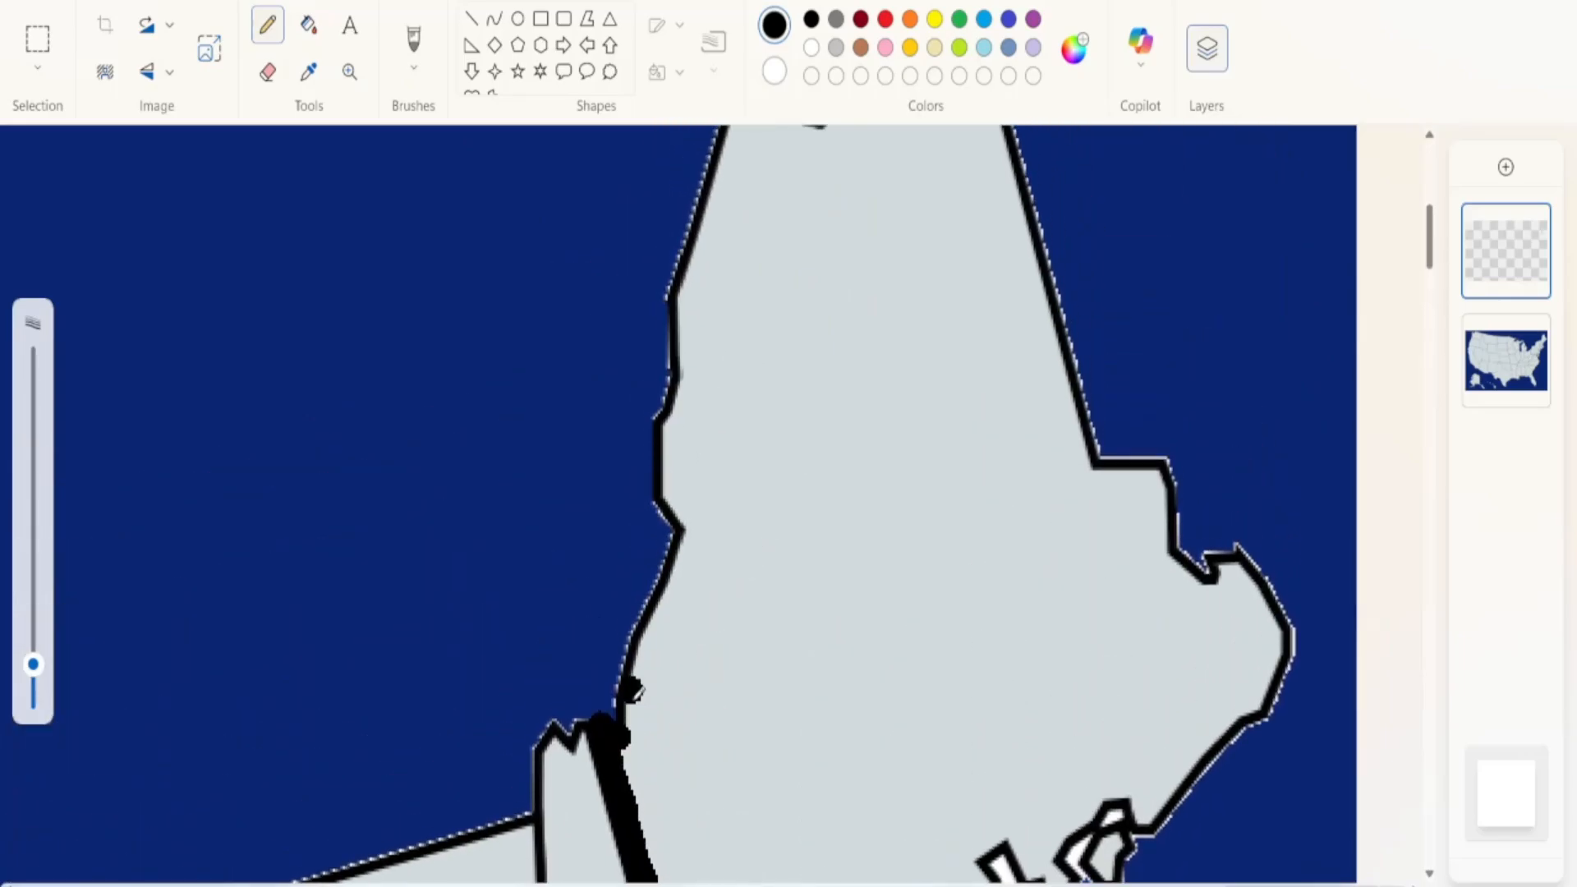
{"action": "left_click_drag", "start_coordinate": [608, 749], "coordinate": [640, 583]}
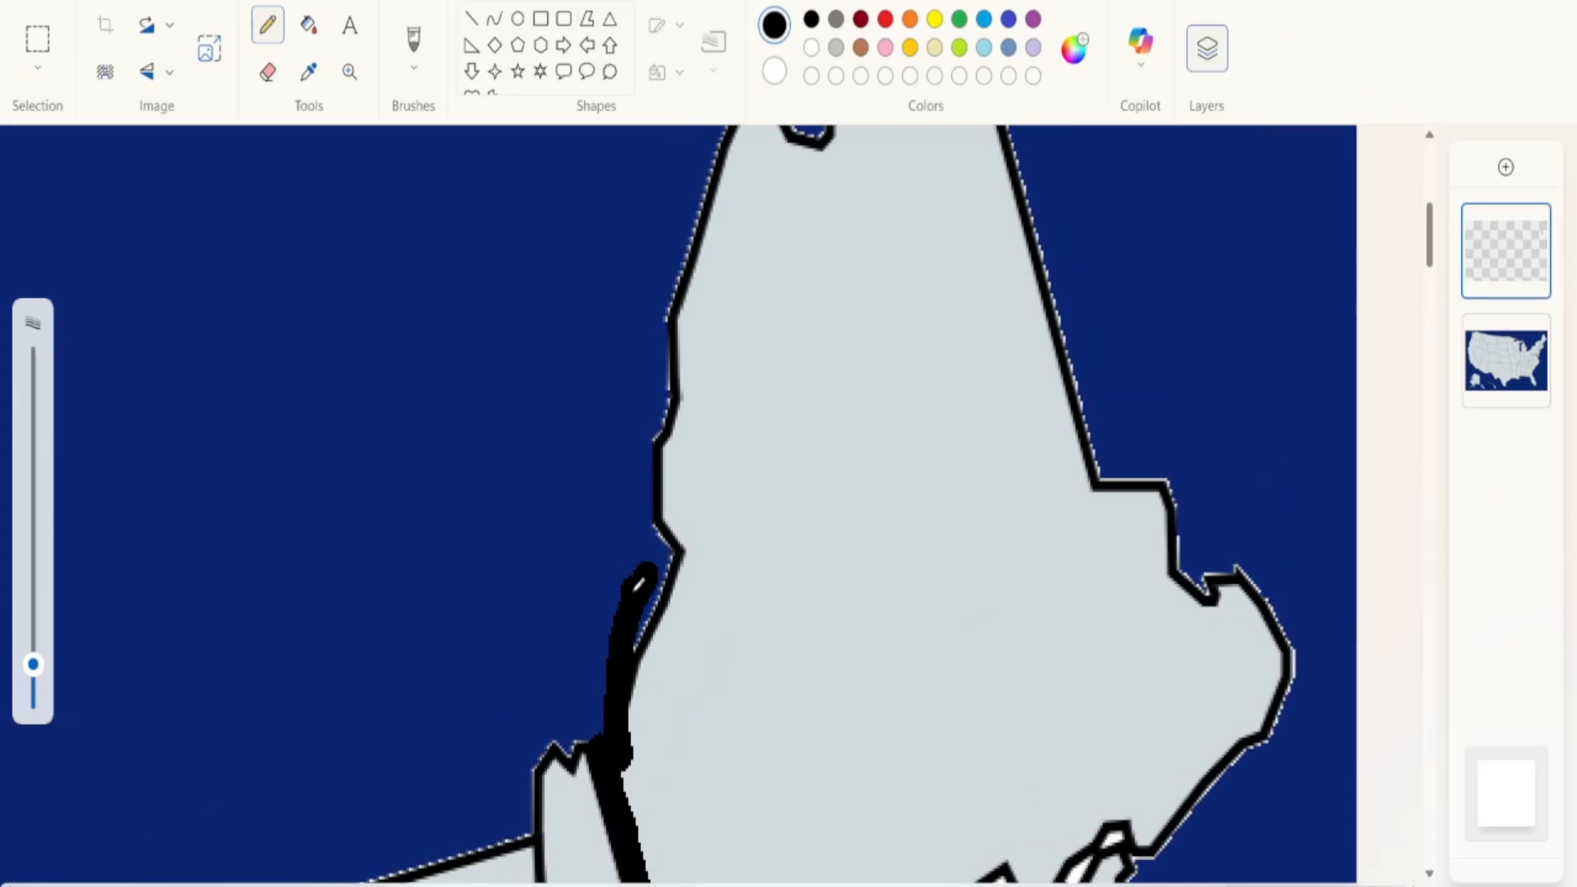
{"action": "key", "text": "ctrl+z"}
{"action": "left_click_drag", "start_coordinate": [624, 762], "coordinate": [645, 662]}
{"action": "scroll", "coordinate": [645, 661], "scroll_direction": "down", "scroll_amount": 5}
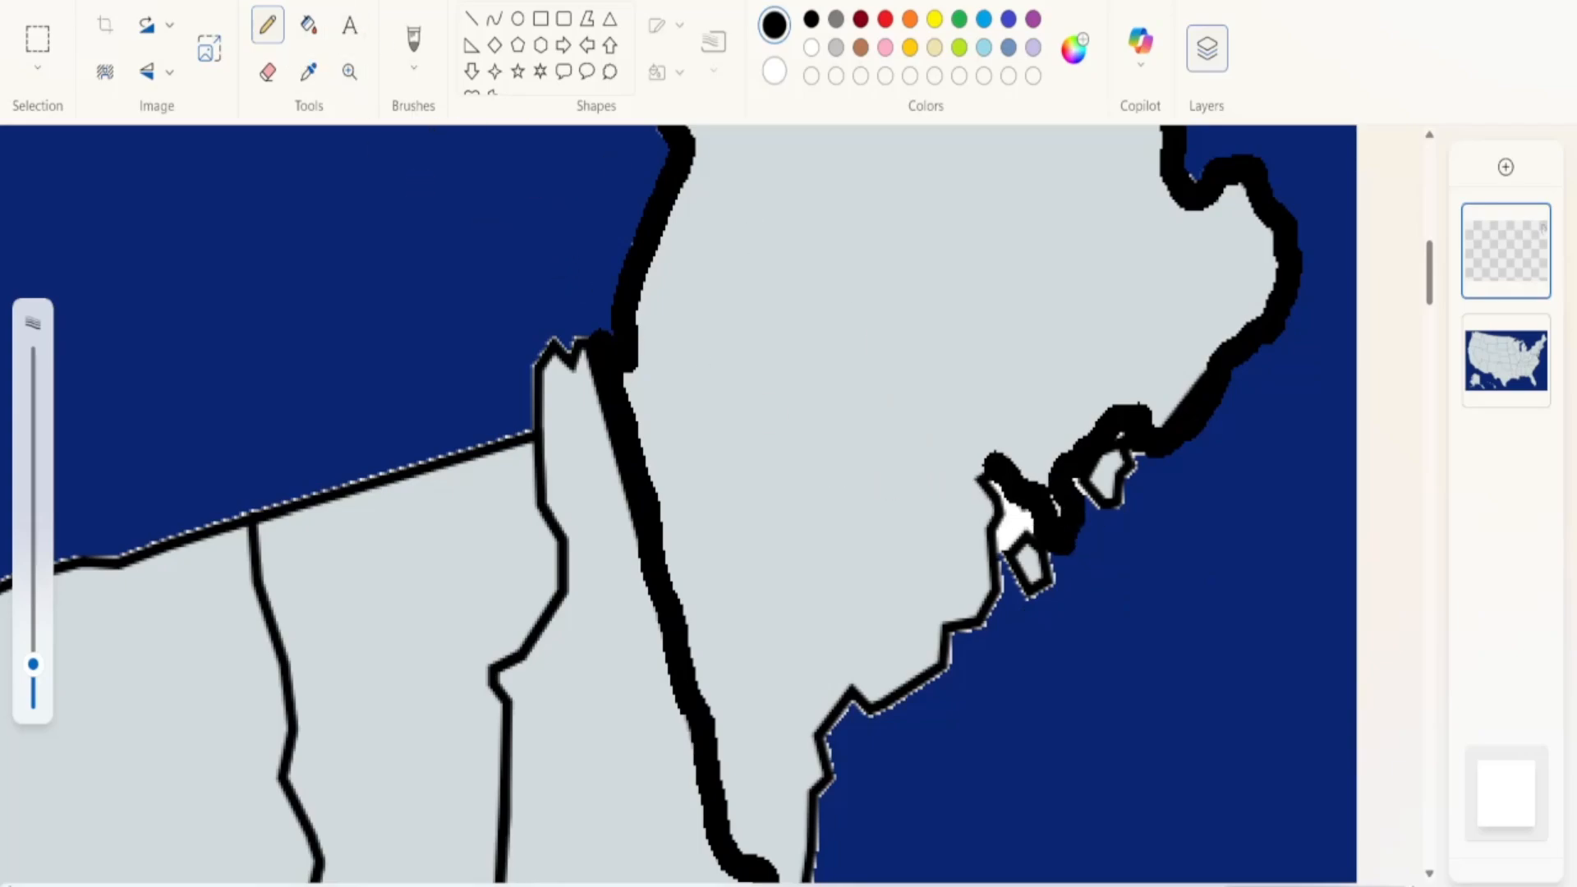
Try to fill the traced Maine outline with red, and undo the fill
{"action": "left_click", "coordinate": [308, 25]}
{"action": "left_click", "coordinate": [886, 20]}
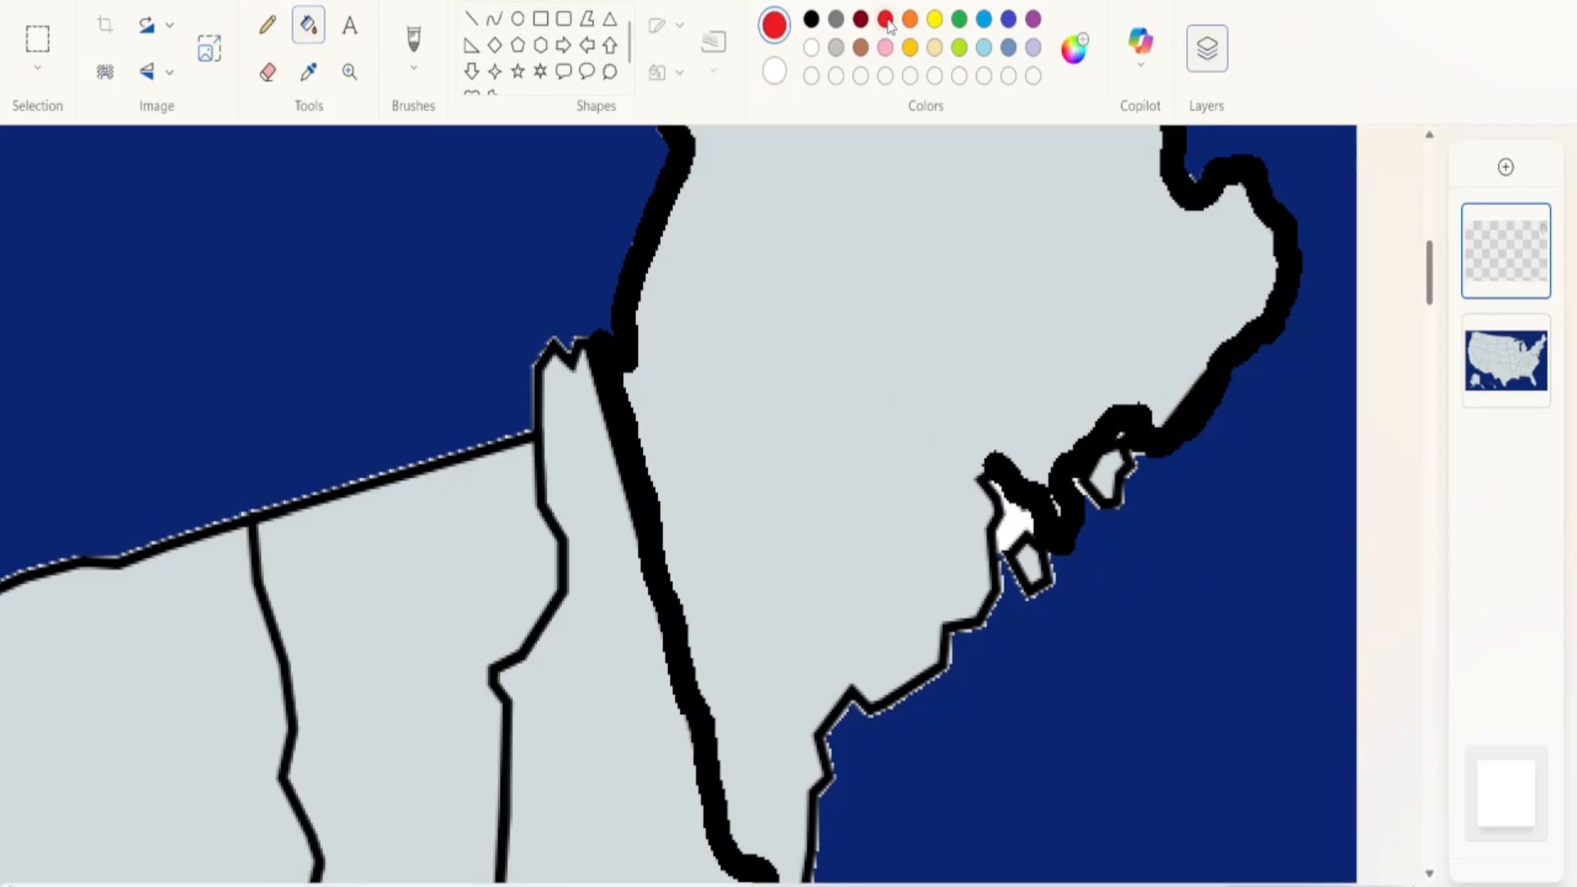
{"action": "left_click", "coordinate": [883, 230]}
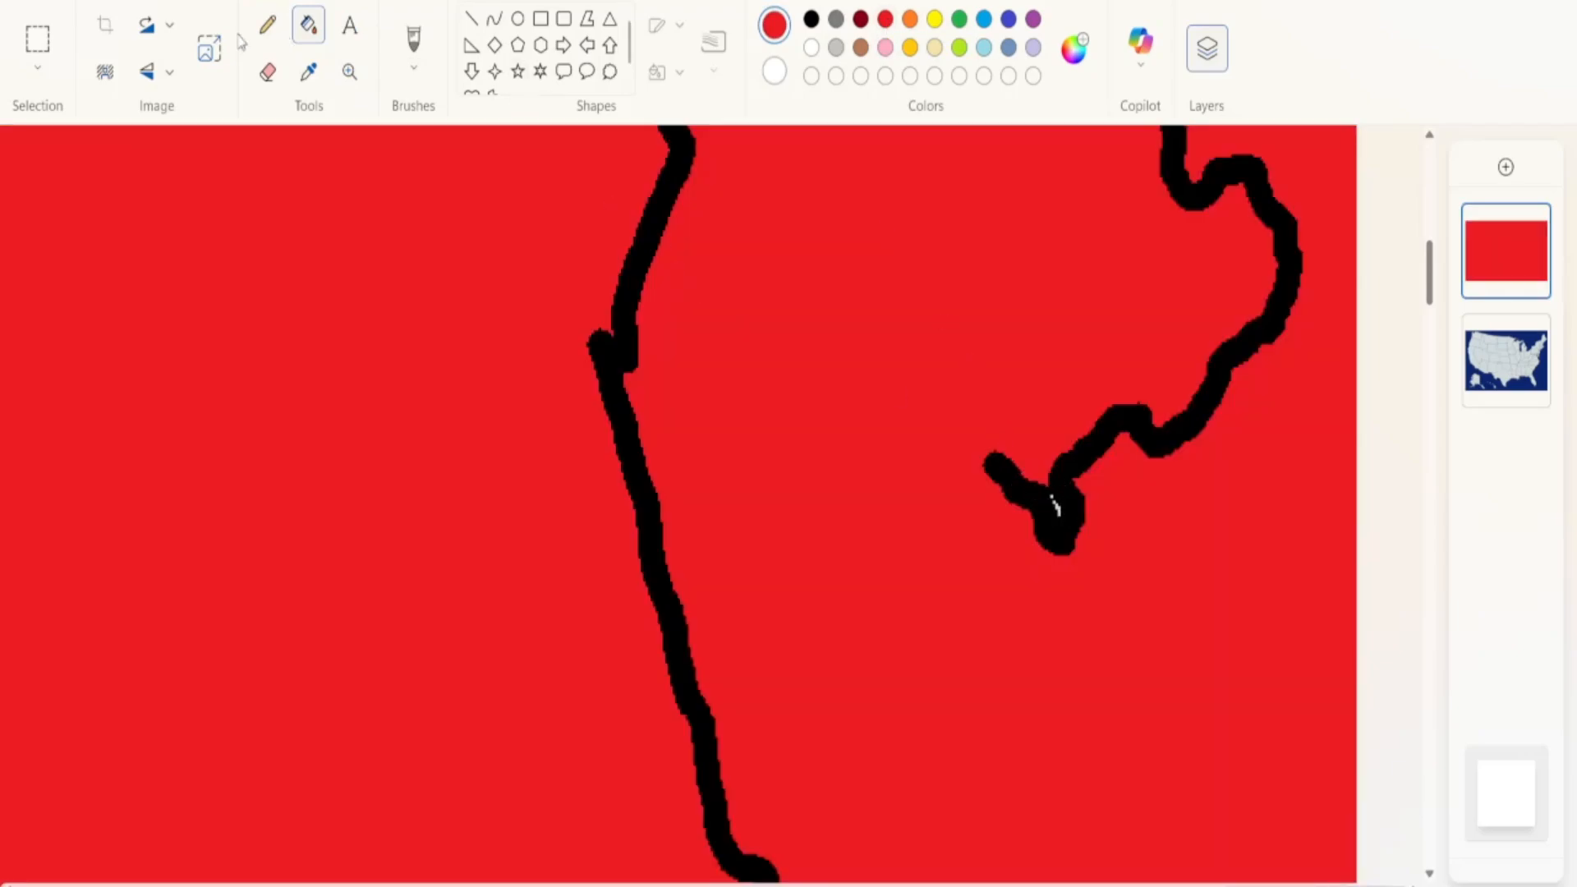
{"action": "key", "text": "ctrl+z"}
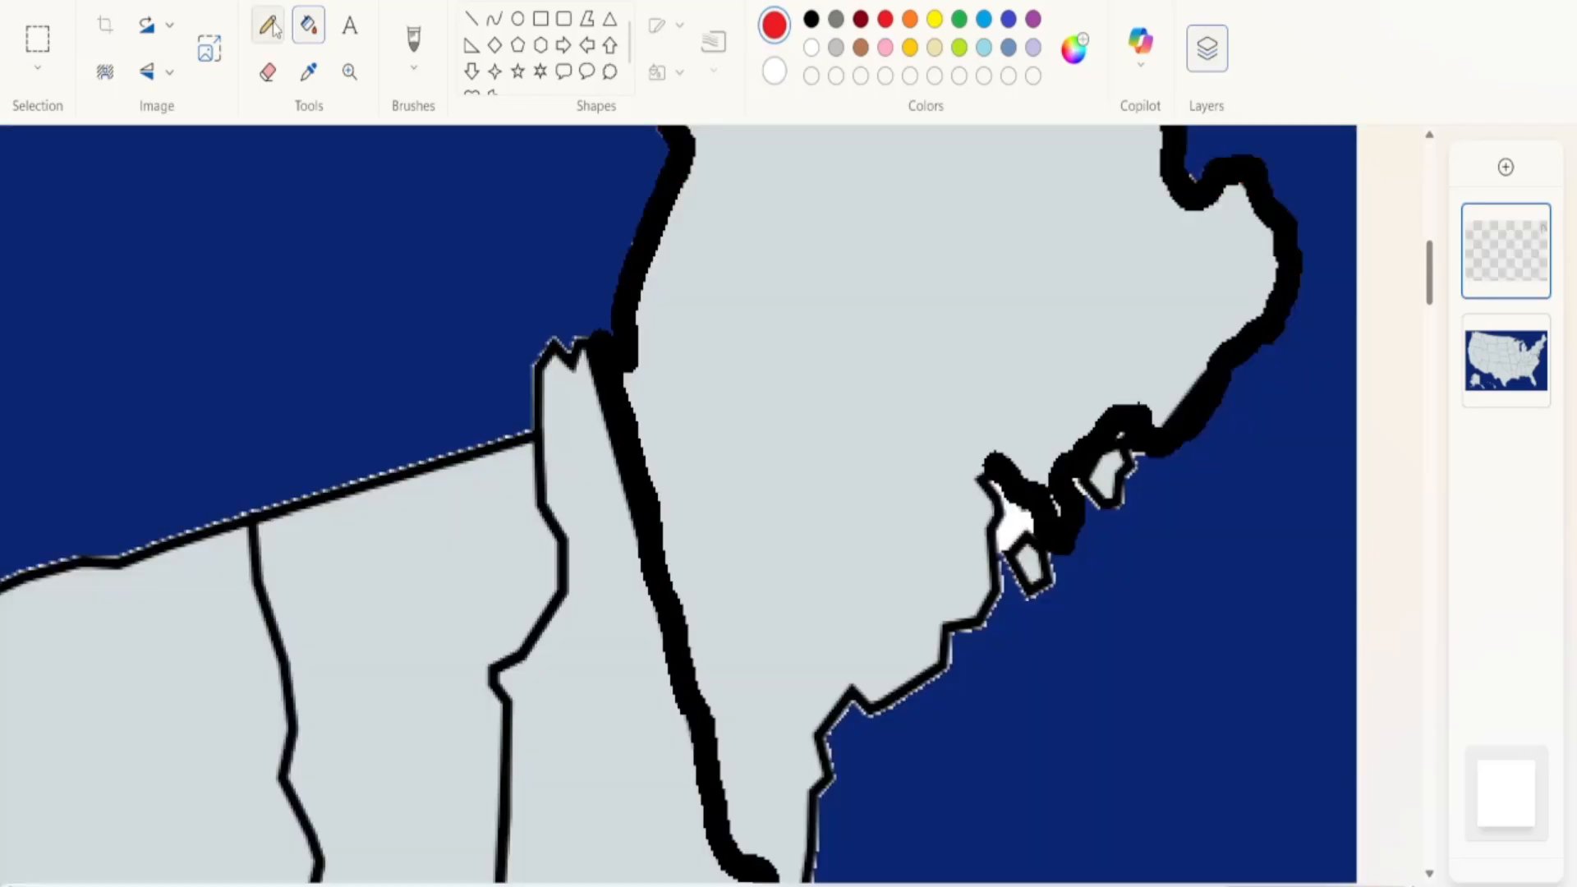
Trace Maine's remaining southern coastline in black with the Pencil, closing the outline at the New Hampshire border
{"action": "left_click", "coordinate": [272, 27]}
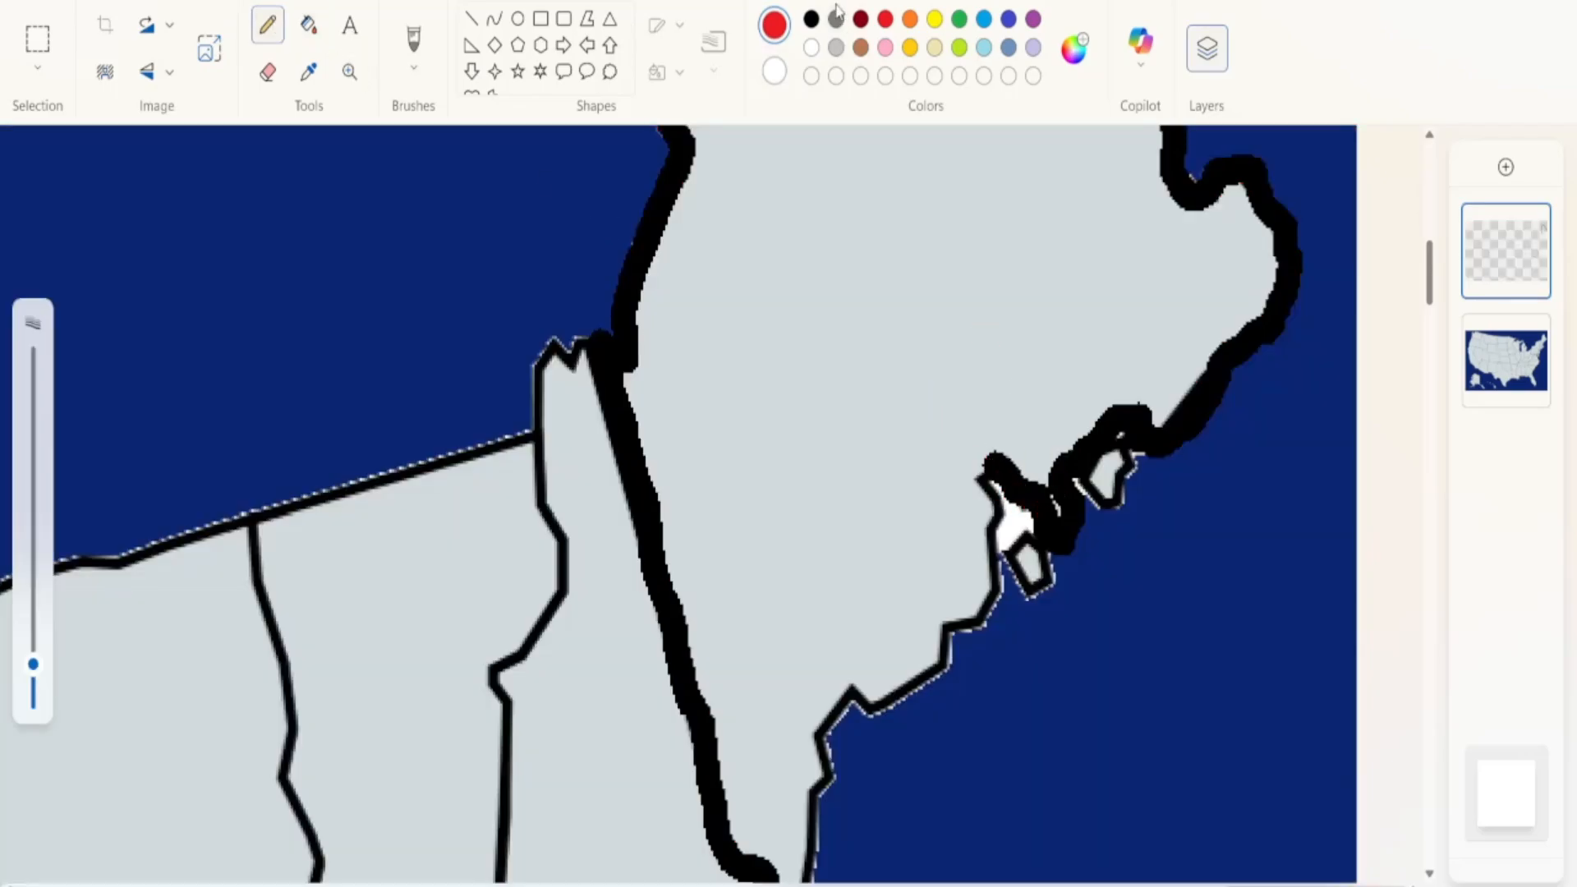
{"action": "left_click", "coordinate": [811, 18]}
{"action": "left_click", "coordinate": [351, 74]}
{"action": "right_click", "coordinate": [950, 518]}
{"action": "left_click", "coordinate": [1060, 584]}
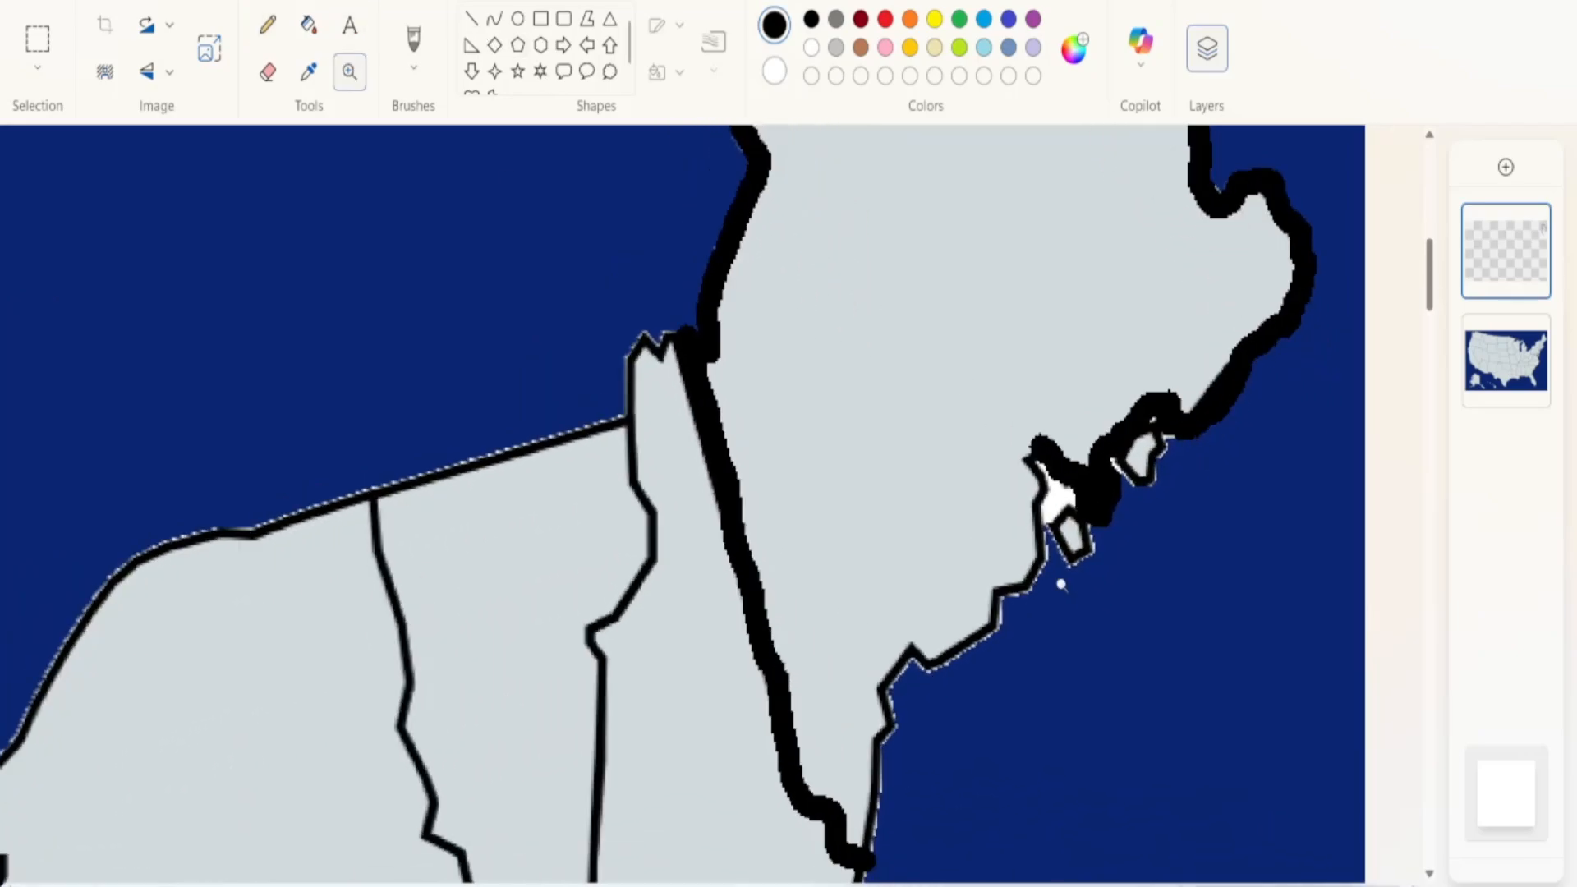
{"action": "left_click", "coordinate": [1032, 473]}
{"action": "left_click", "coordinate": [1032, 472]}
{"action": "left_click", "coordinate": [1021, 548]}
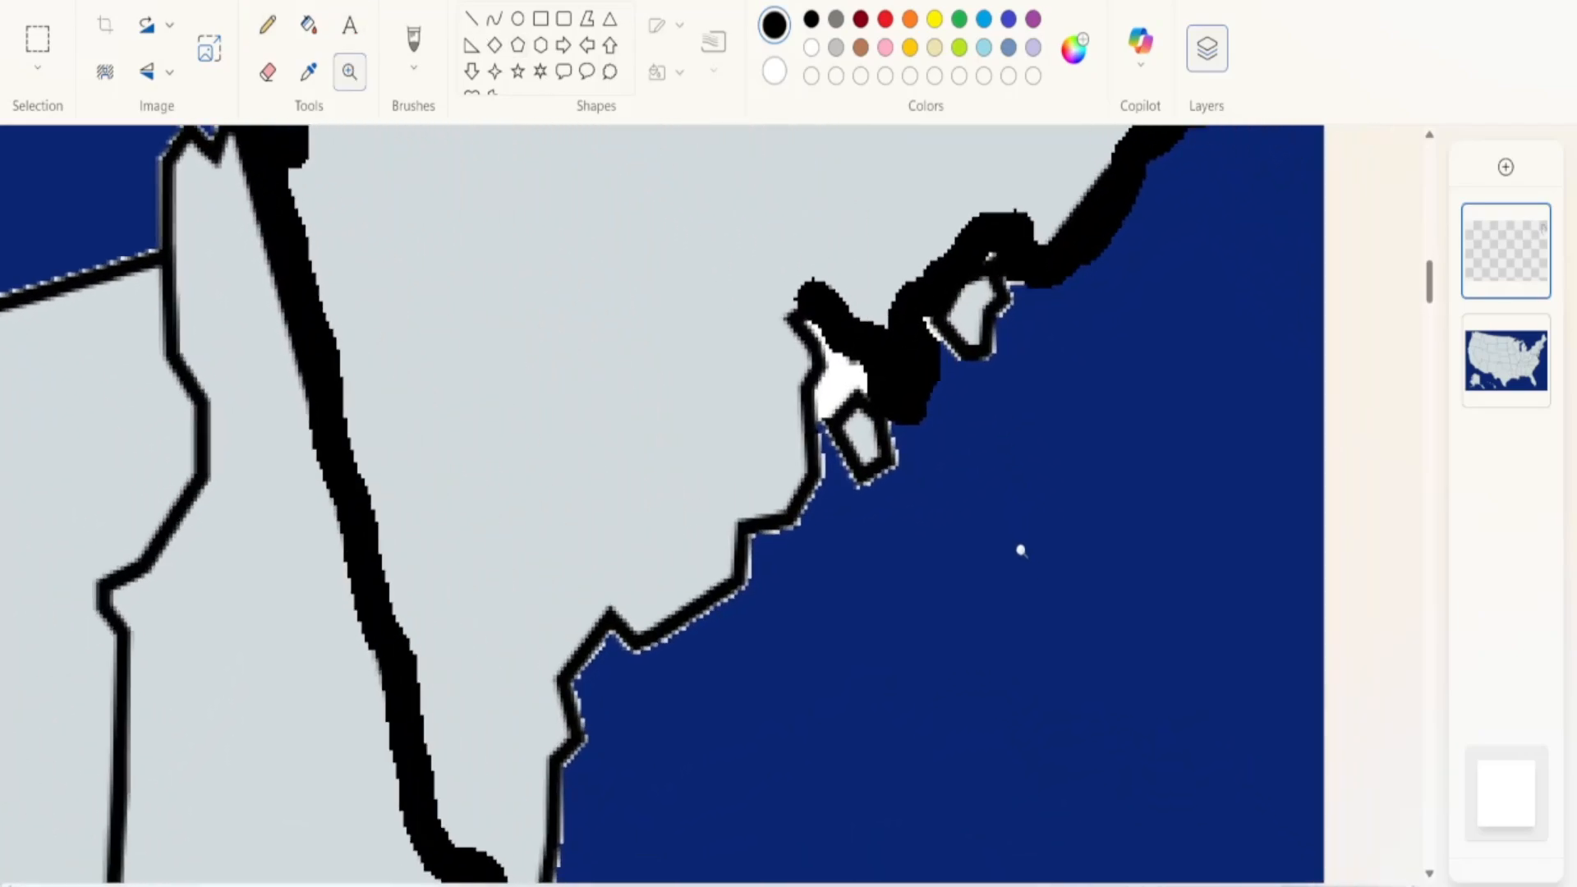
{"action": "left_click", "coordinate": [276, 39]}
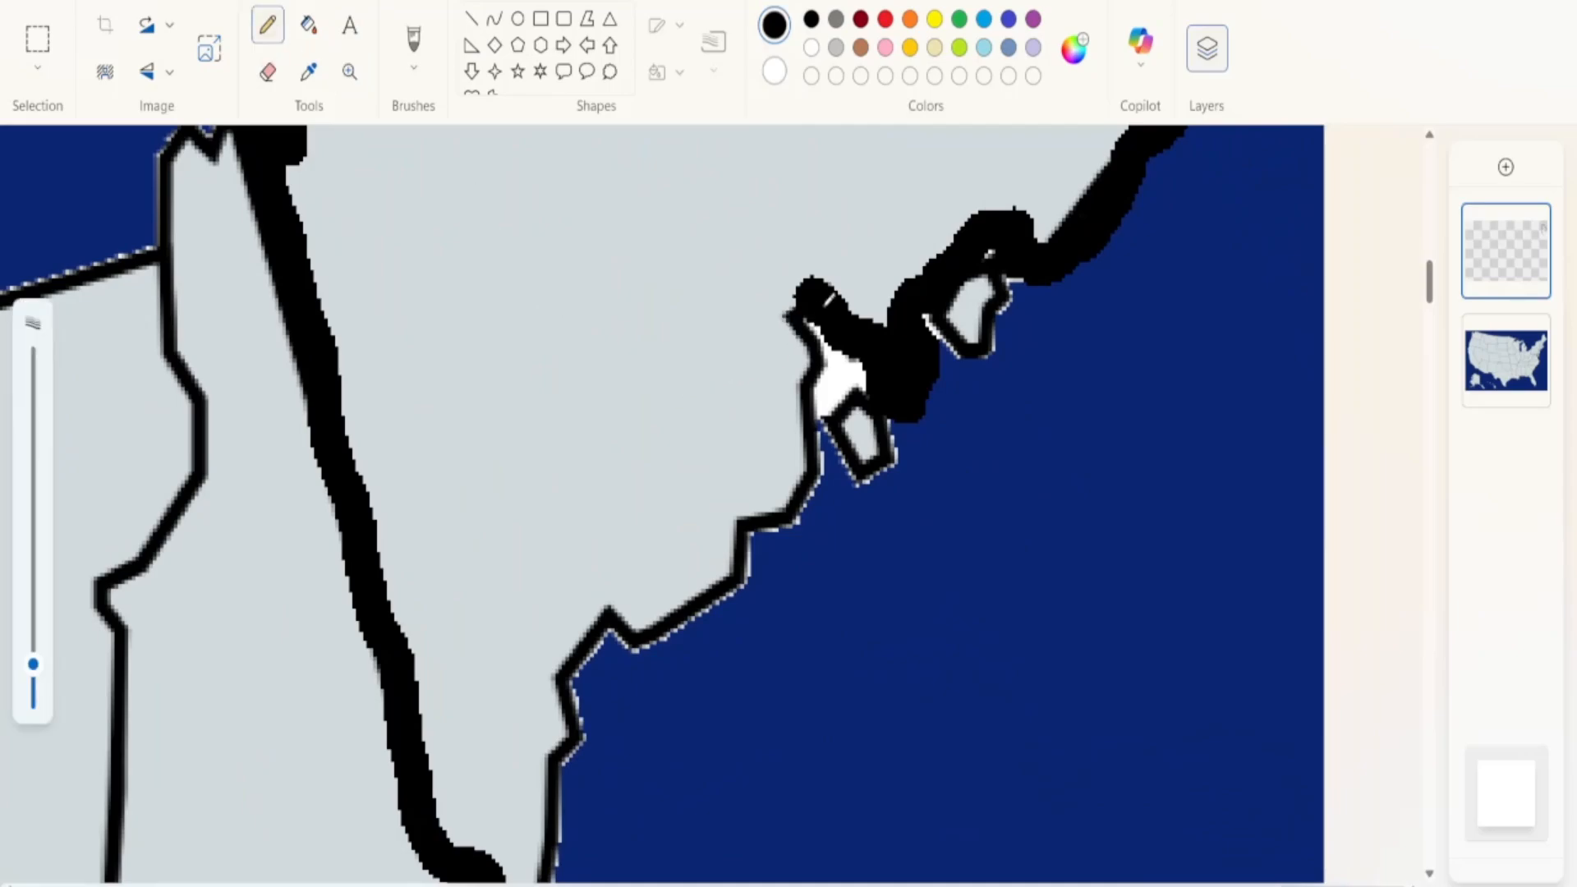
{"action": "mouse_move", "coordinate": [792, 300]}
{"action": "left_mouse_down"}
{"action": "mouse_move", "coordinate": [817, 357]}
{"action": "mouse_move", "coordinate": [791, 517]}
{"action": "mouse_move", "coordinate": [754, 526]}
{"action": "mouse_move", "coordinate": [735, 580]}
{"action": "mouse_move", "coordinate": [677, 617]}
{"action": "mouse_move", "coordinate": [638, 623]}
{"action": "mouse_move", "coordinate": [618, 605]}
{"action": "mouse_move", "coordinate": [595, 627]}
{"action": "mouse_move", "coordinate": [569, 686]}
{"action": "mouse_move", "coordinate": [582, 717]}
{"action": "mouse_move", "coordinate": [569, 793]}
{"action": "left_mouse_up"}
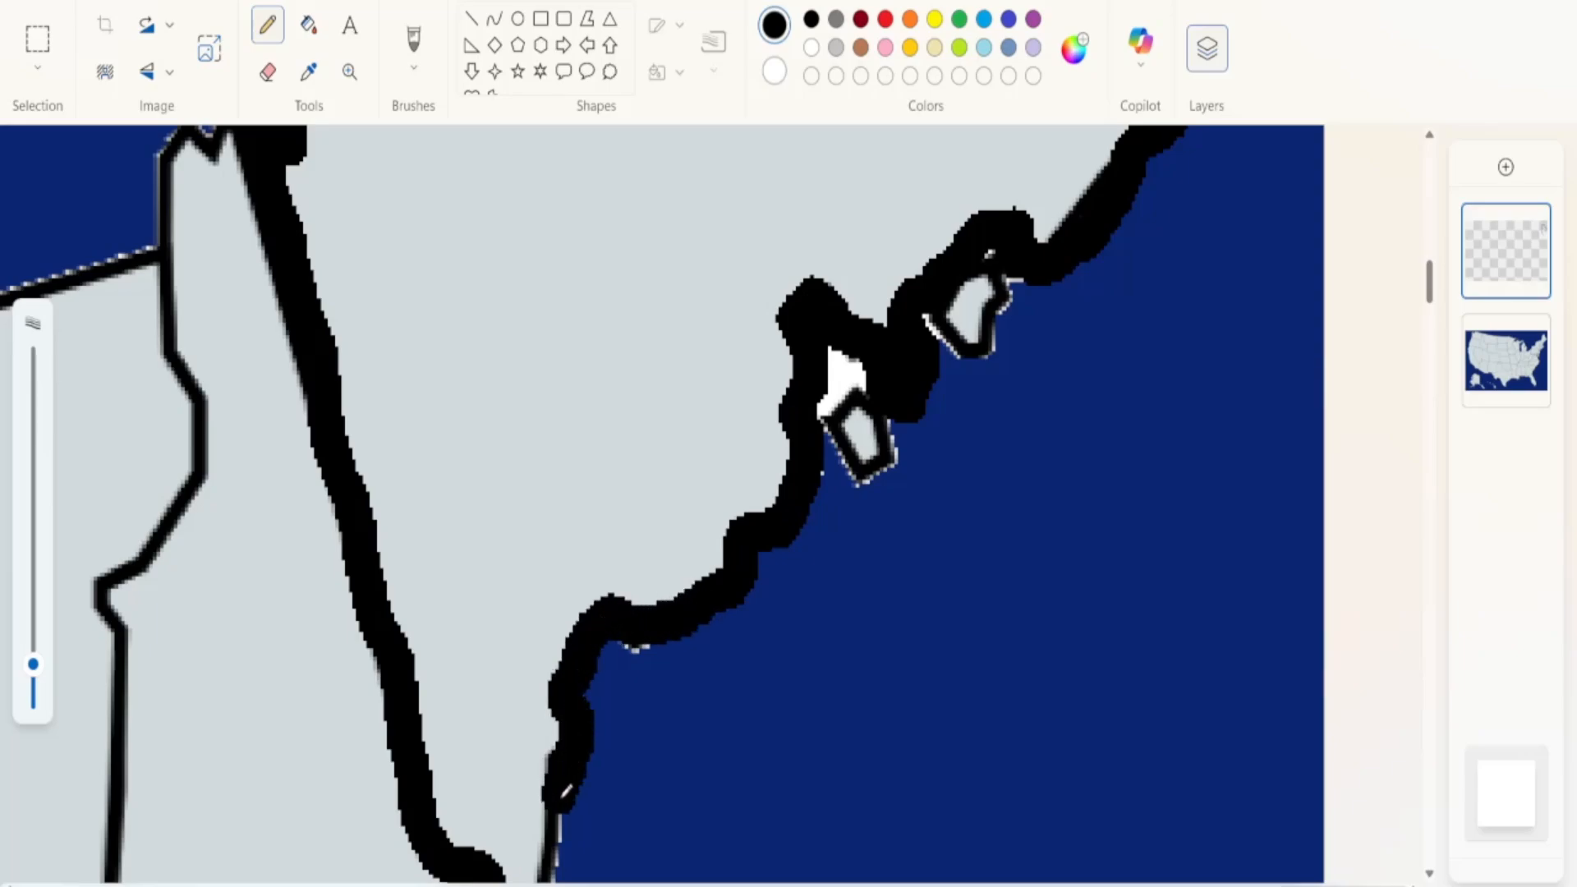
{"action": "scroll", "coordinate": [571, 793], "scroll_direction": "down", "scroll_amount": 3}
{"action": "left_click_drag", "start_coordinate": [546, 595], "coordinate": [541, 754]}
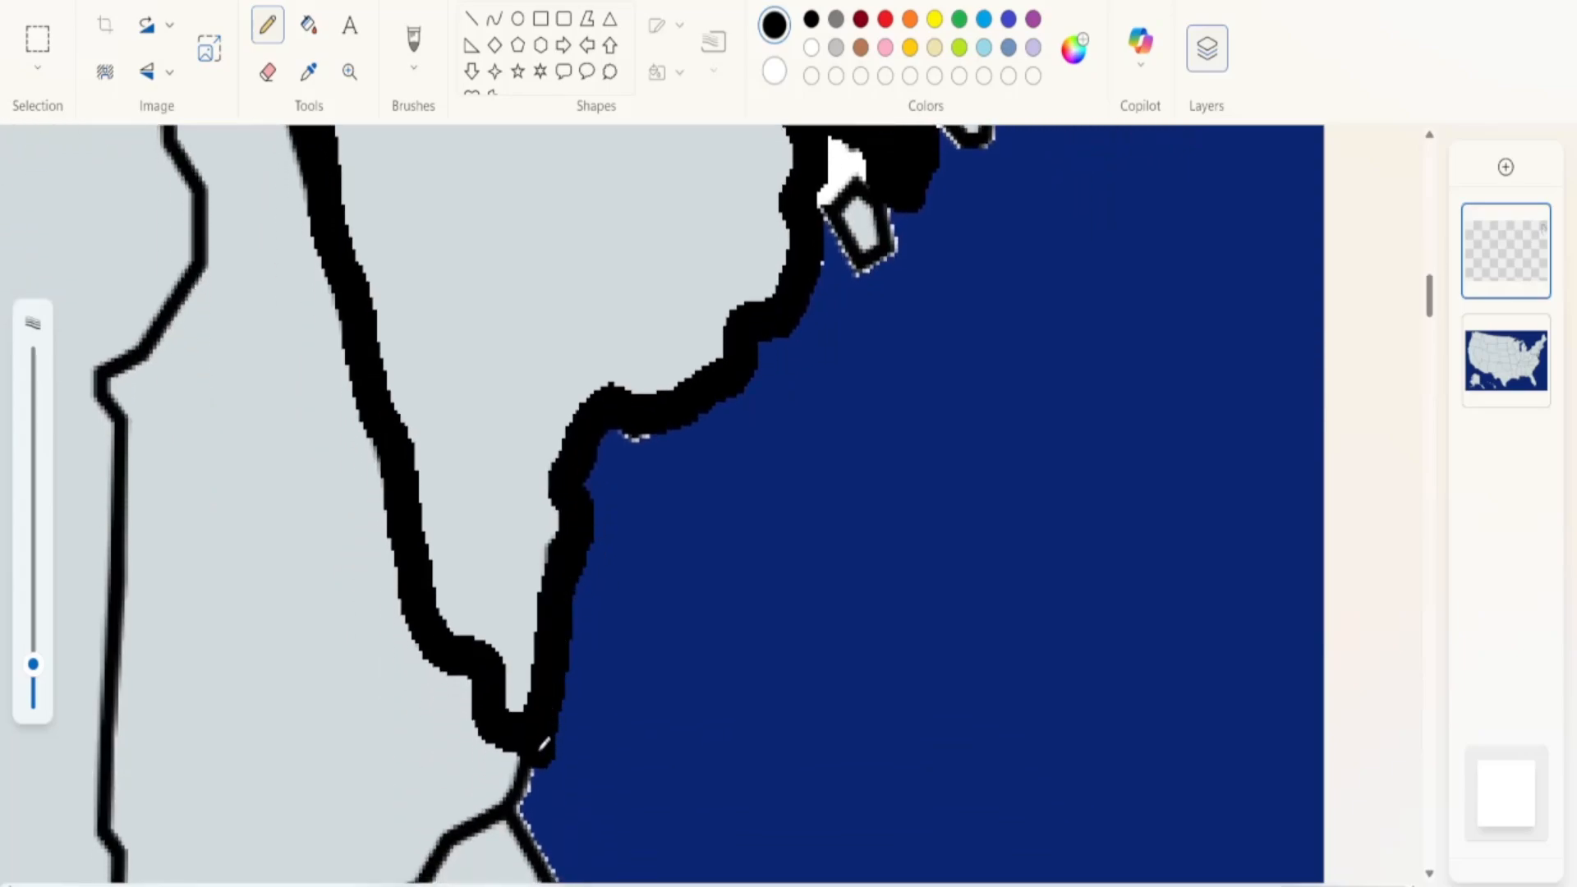
Hide and show the map layer repeatedly to inspect the closed Maine outline by itself
{"action": "left_click", "coordinate": [353, 78]}
{"action": "right_click", "coordinate": [745, 396]}
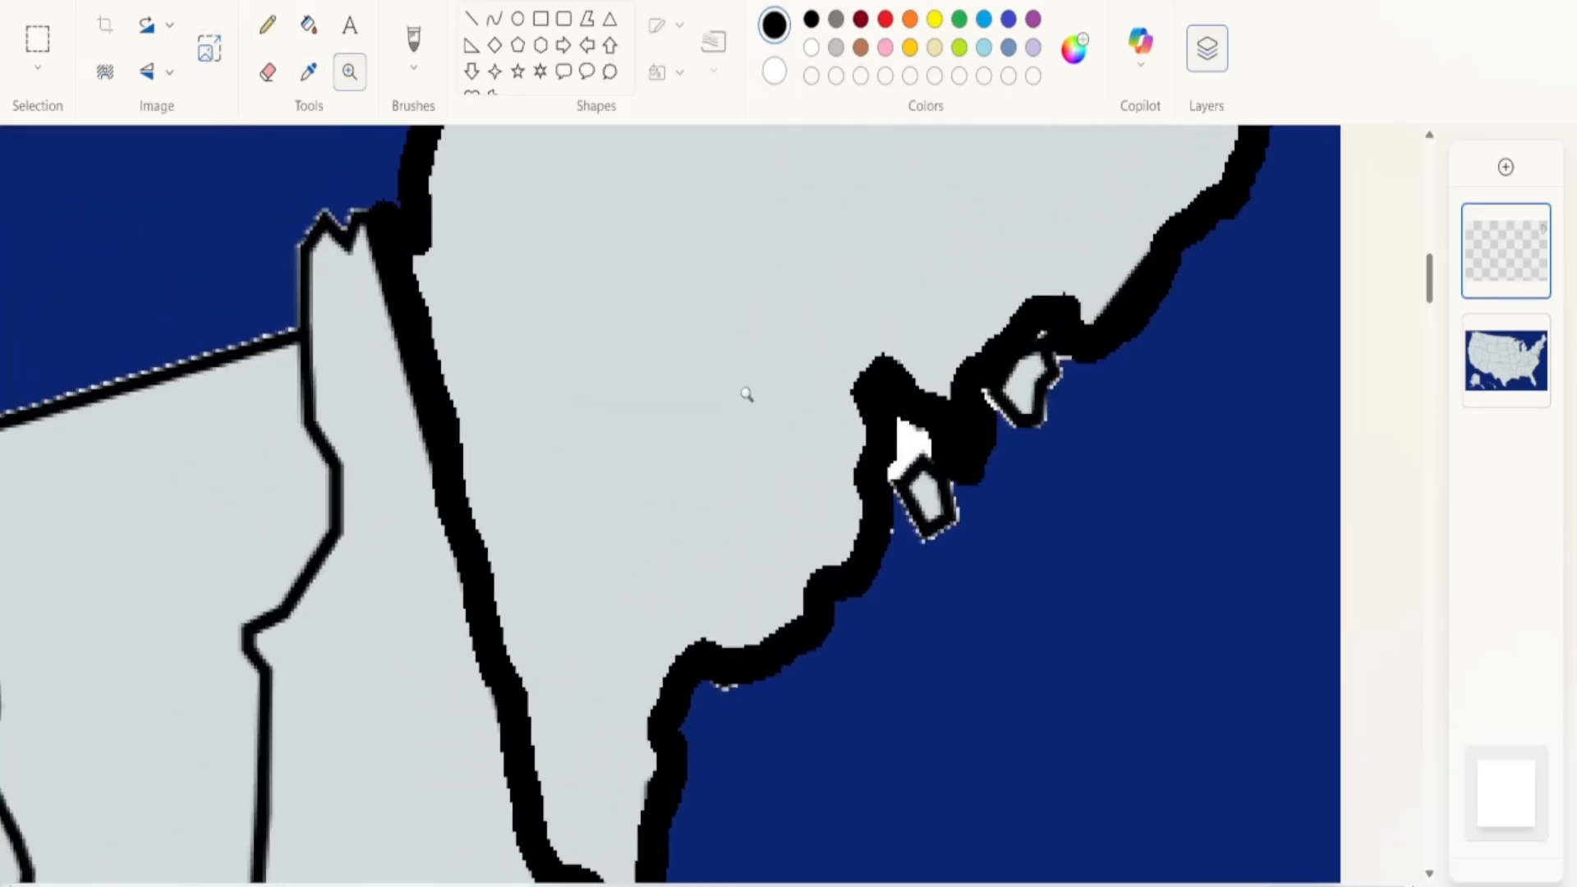
{"action": "right_click", "coordinate": [760, 397]}
{"action": "right_click", "coordinate": [826, 429]}
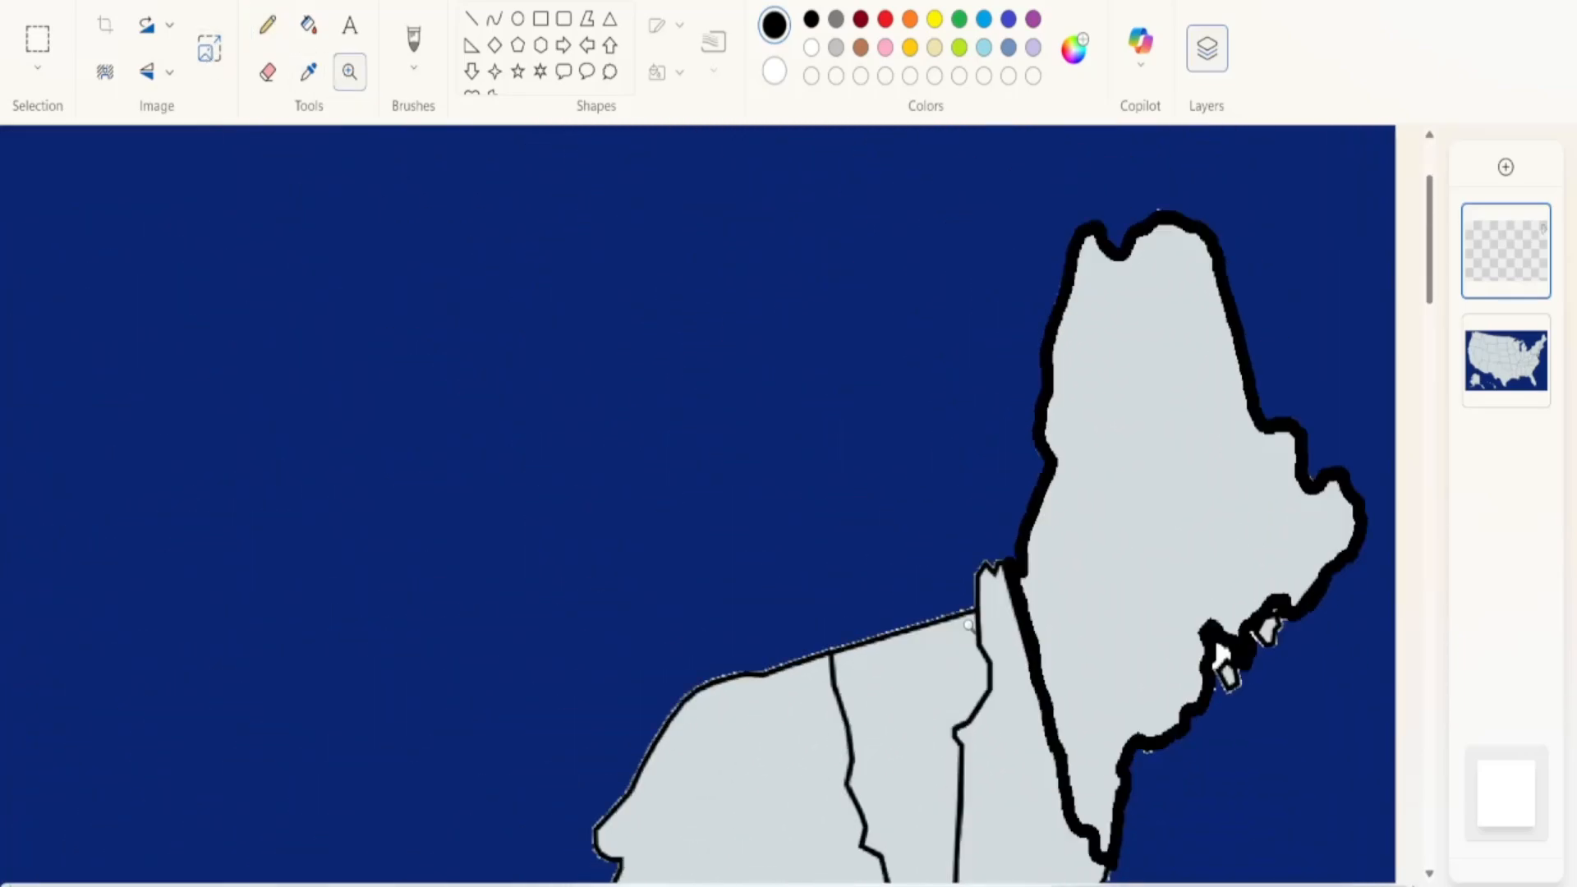
{"action": "left_click", "coordinate": [1534, 332]}
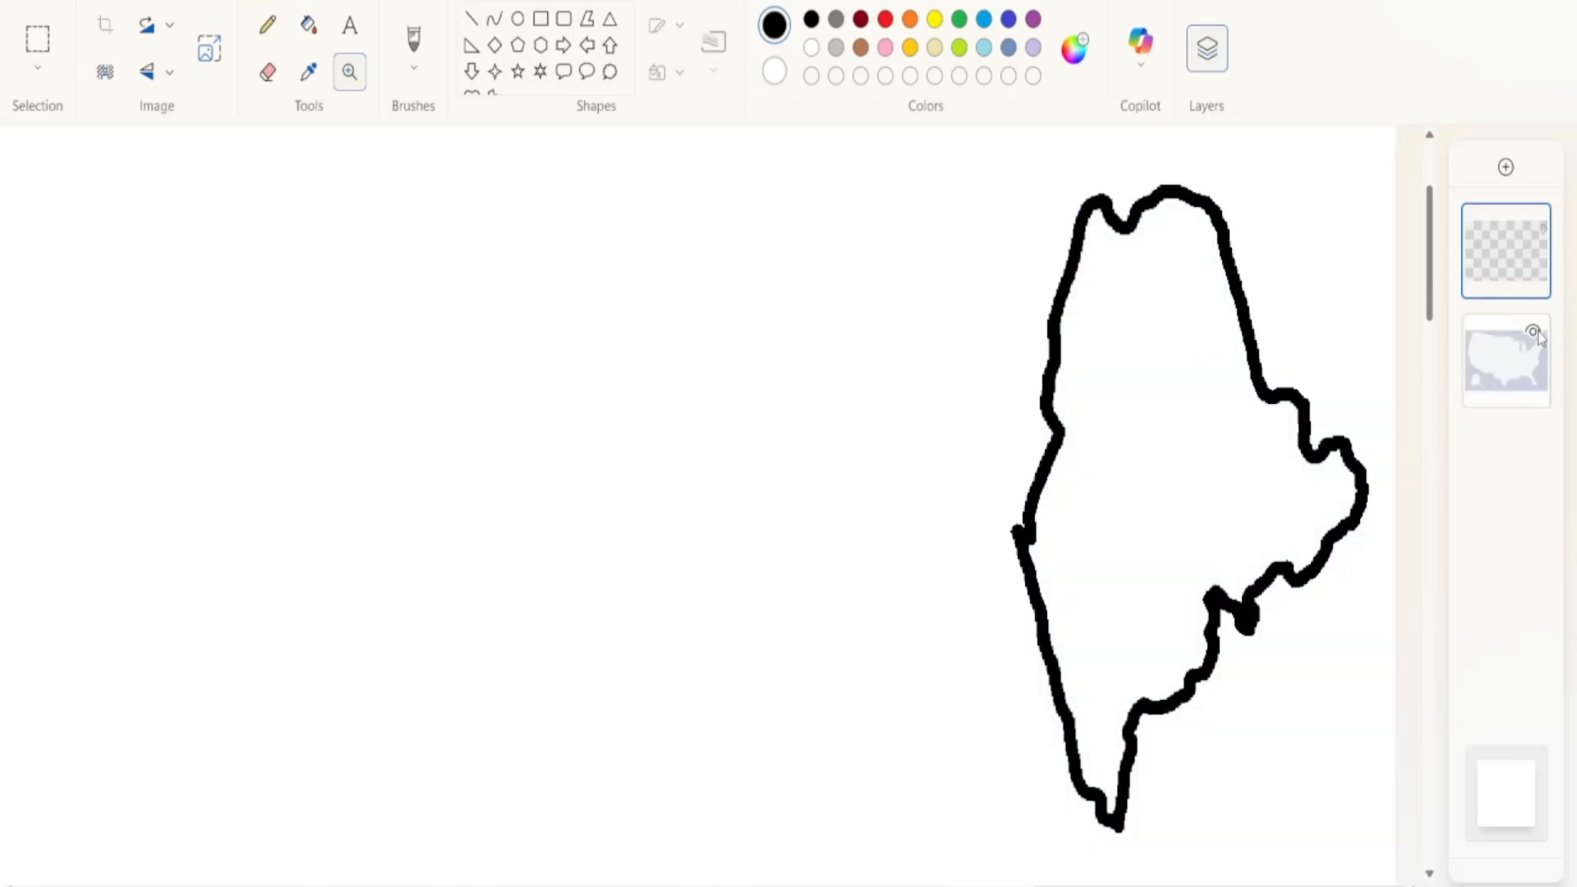
{"action": "left_click", "coordinate": [1534, 332]}
{"action": "left_click", "coordinate": [1534, 332]}
{"action": "left_click", "coordinate": [1534, 332]}
{"action": "left_click", "coordinate": [1534, 332]}
{"action": "left_click", "coordinate": [1534, 332]}
{"action": "left_click", "coordinate": [1534, 332]}
{"action": "left_click", "coordinate": [1534, 332]}
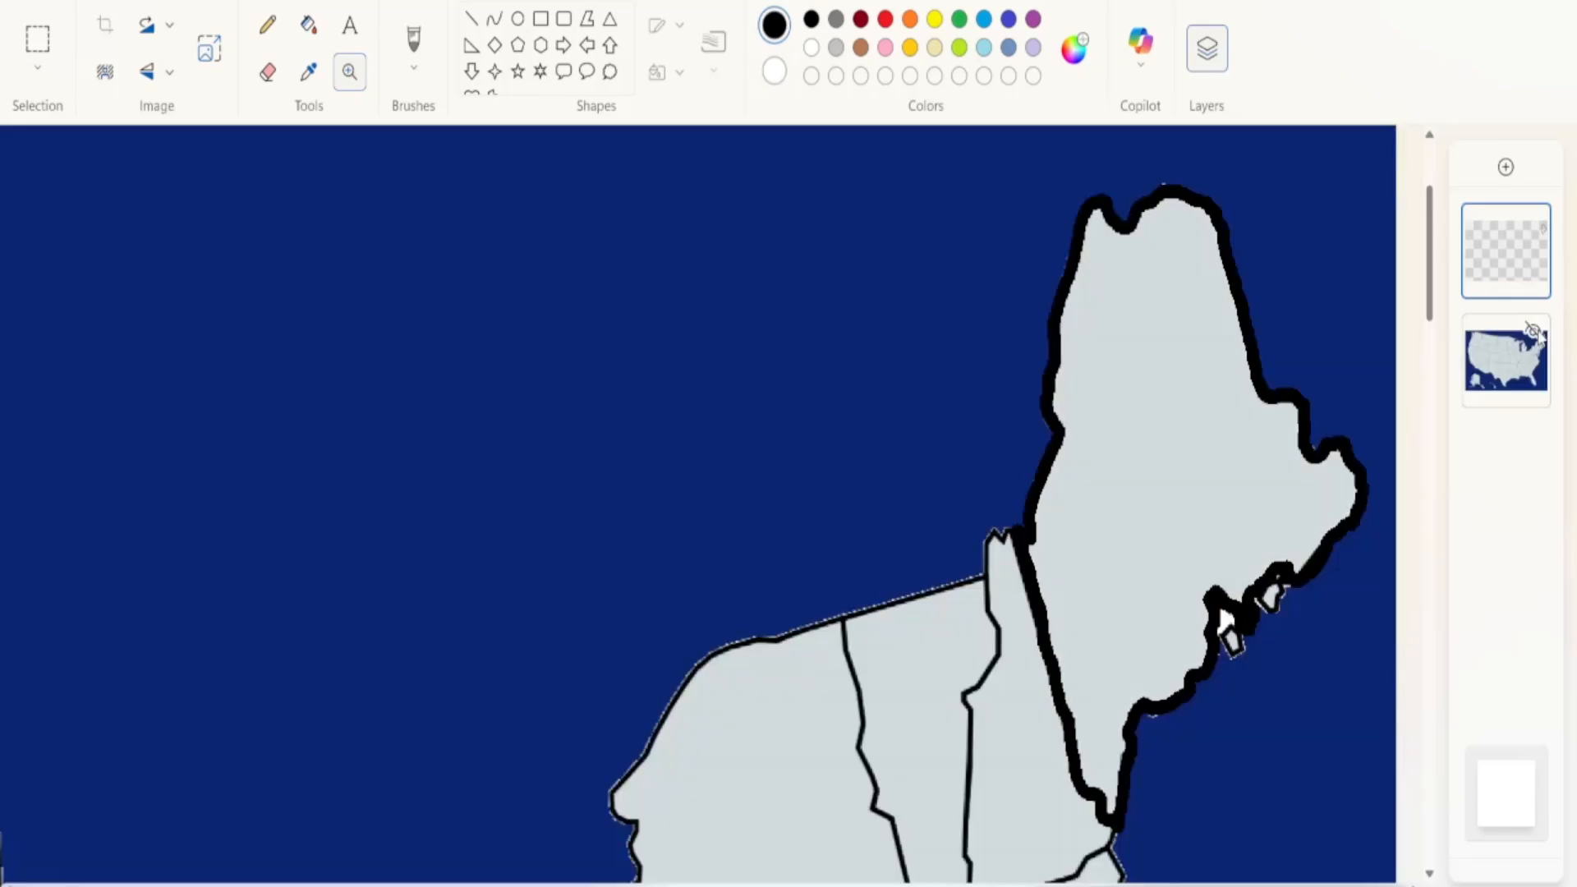
Place a new layer beneath the map layer and fill it entirely with bright blue
{"action": "left_click_drag", "start_coordinate": [1507, 250], "coordinate": [1504, 464]}
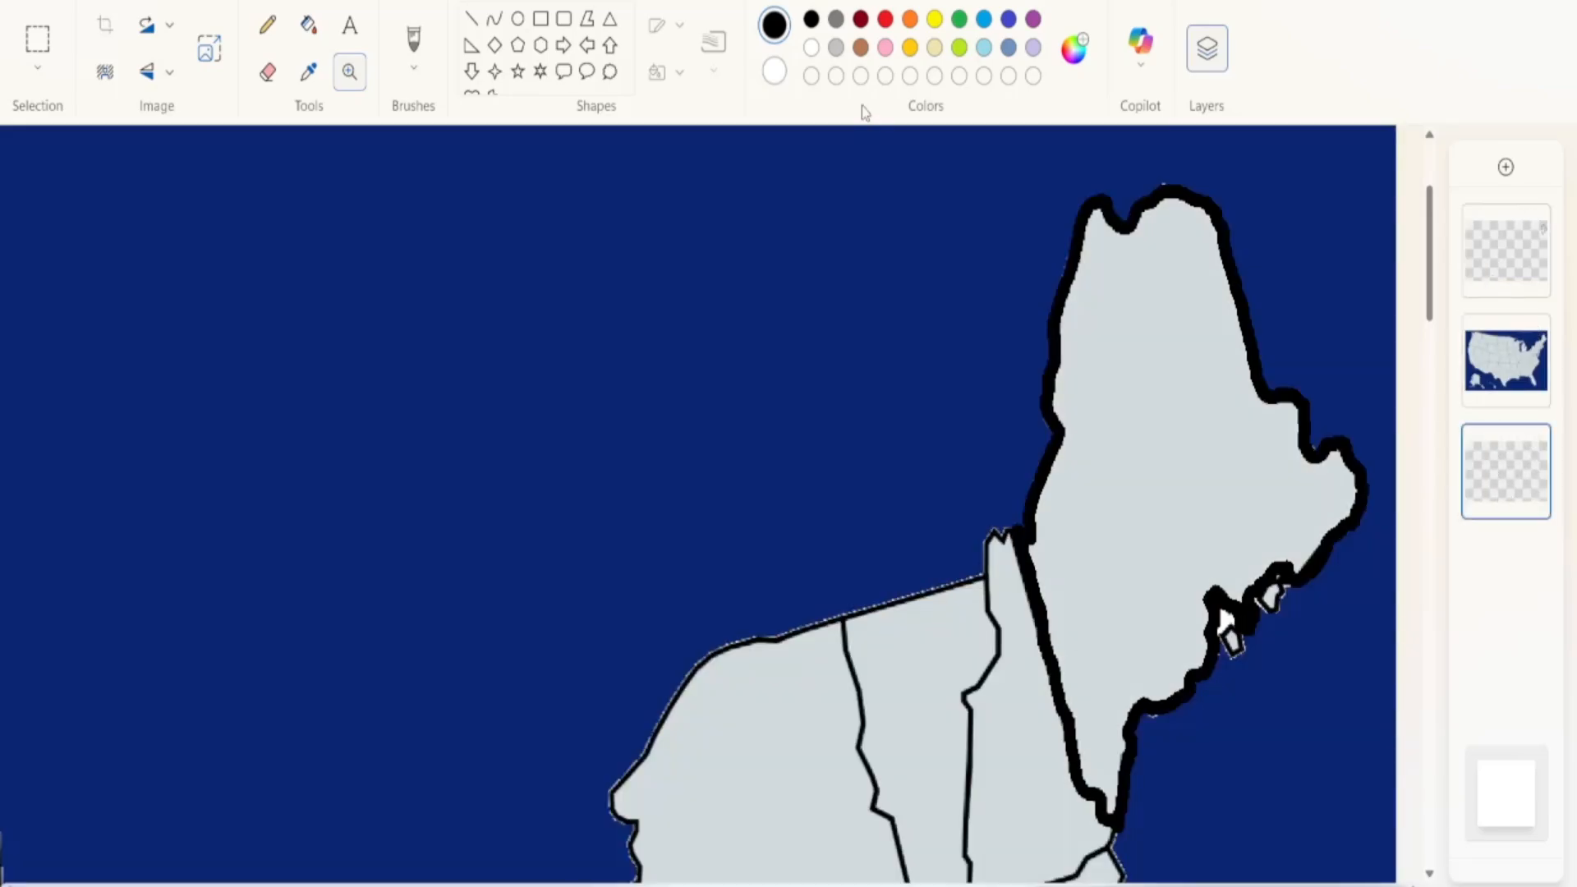
{"action": "left_click", "coordinate": [984, 20]}
{"action": "left_click", "coordinate": [310, 26]}
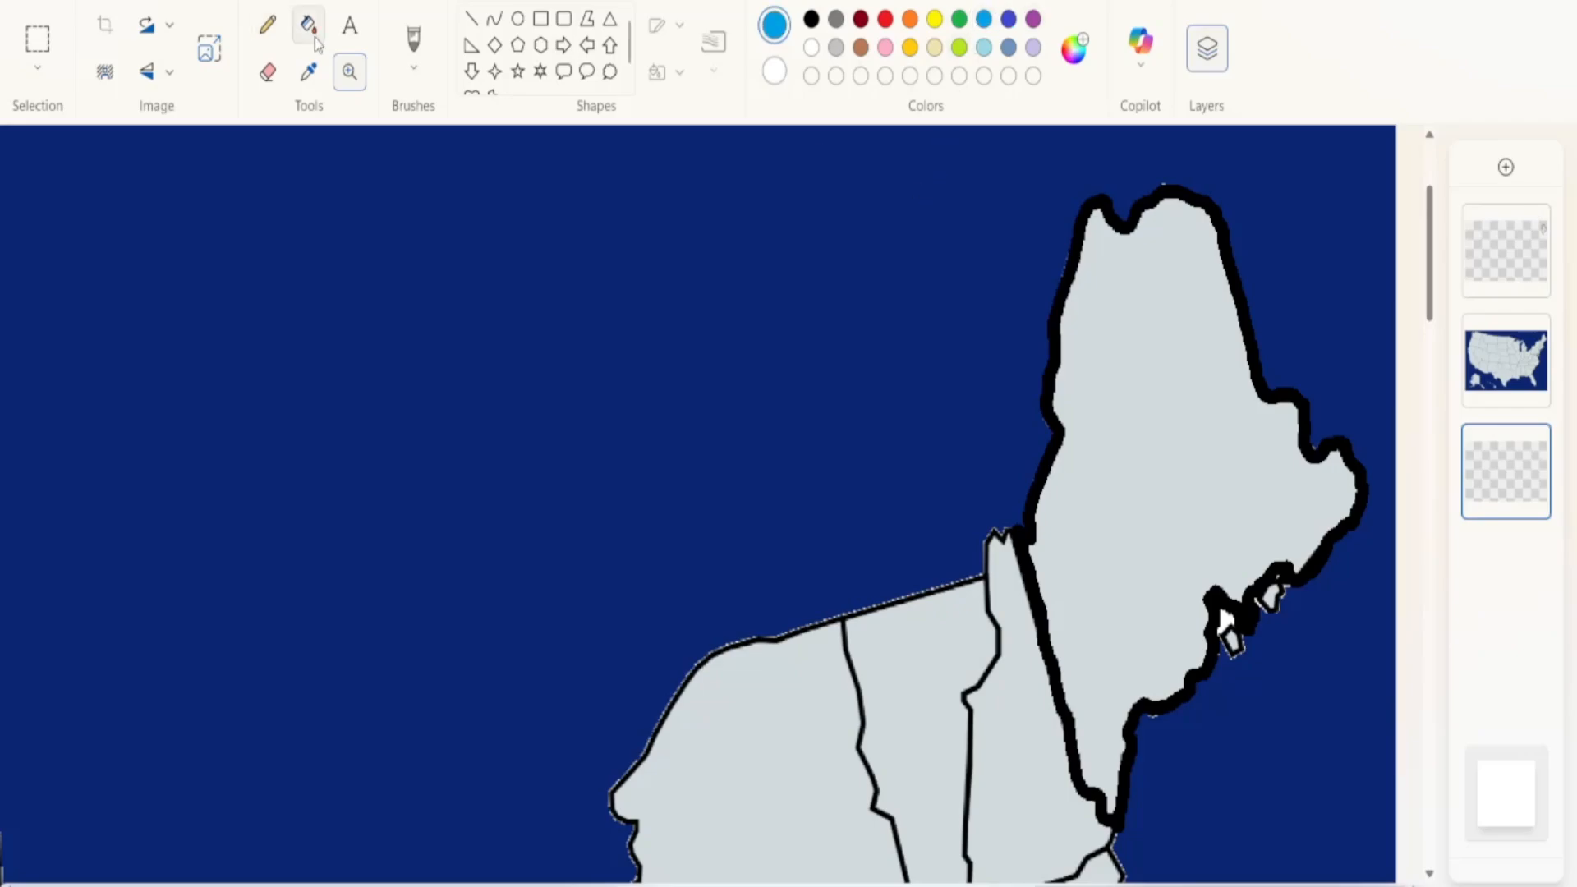
{"action": "left_click", "coordinate": [942, 464]}
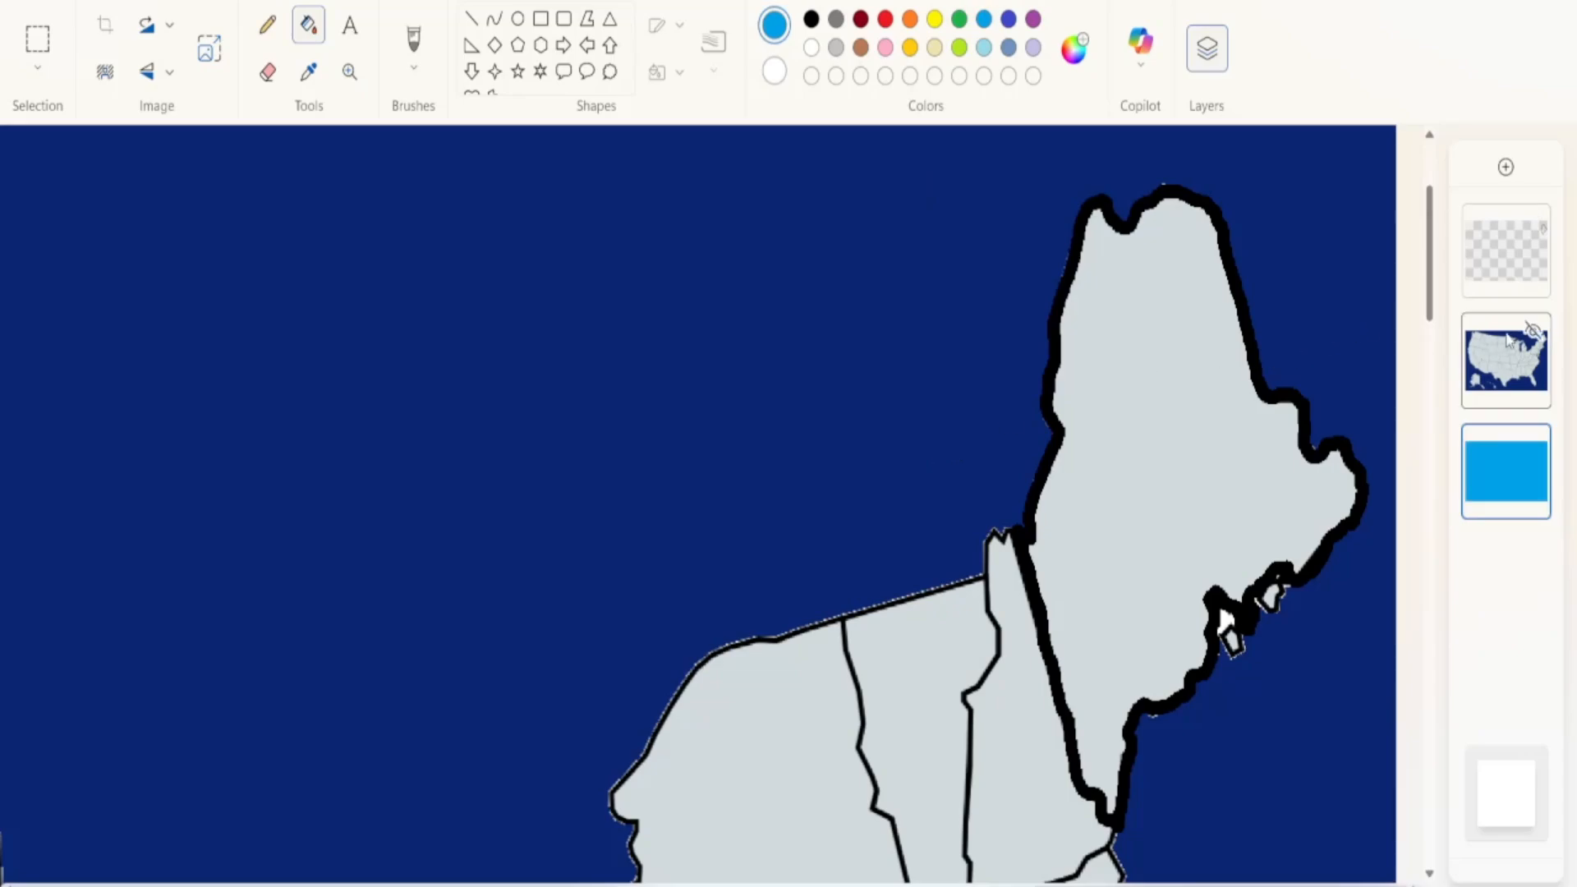
Hide the map layer to view the Maine outline over the blue background, and show the map again
{"action": "left_click", "coordinate": [1536, 337]}
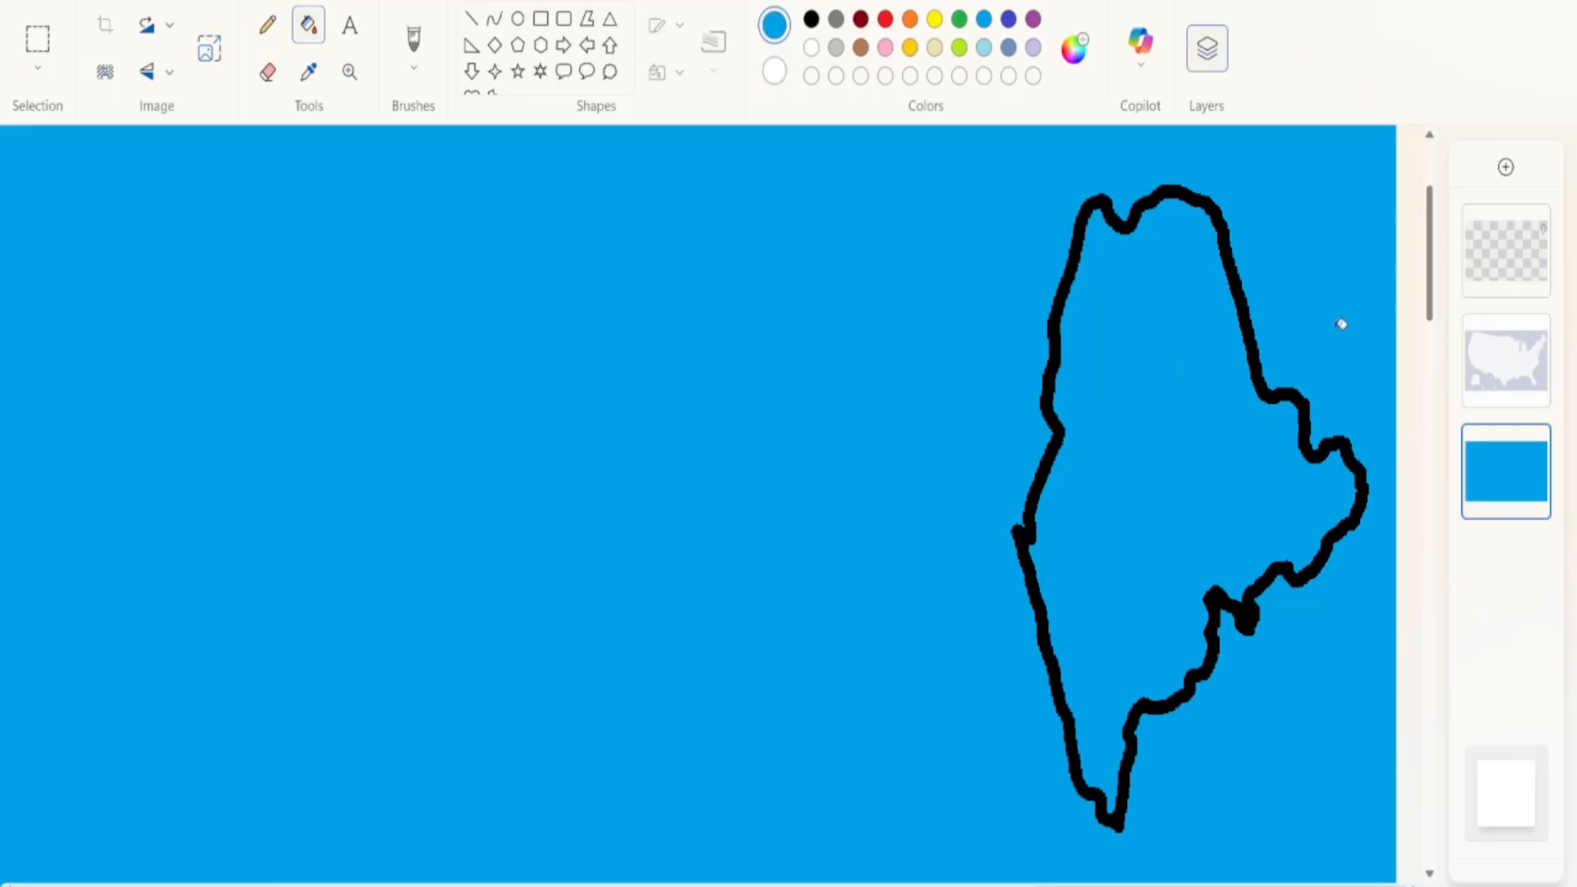
{"action": "mouse_move", "coordinate": [1549, 374]}
{"action": "left_click", "coordinate": [1534, 332]}
Sample Maine's light grey fill as the secondary color and add #D1DBDD to the palette's custom colors
{"action": "left_click", "coordinate": [308, 72]}
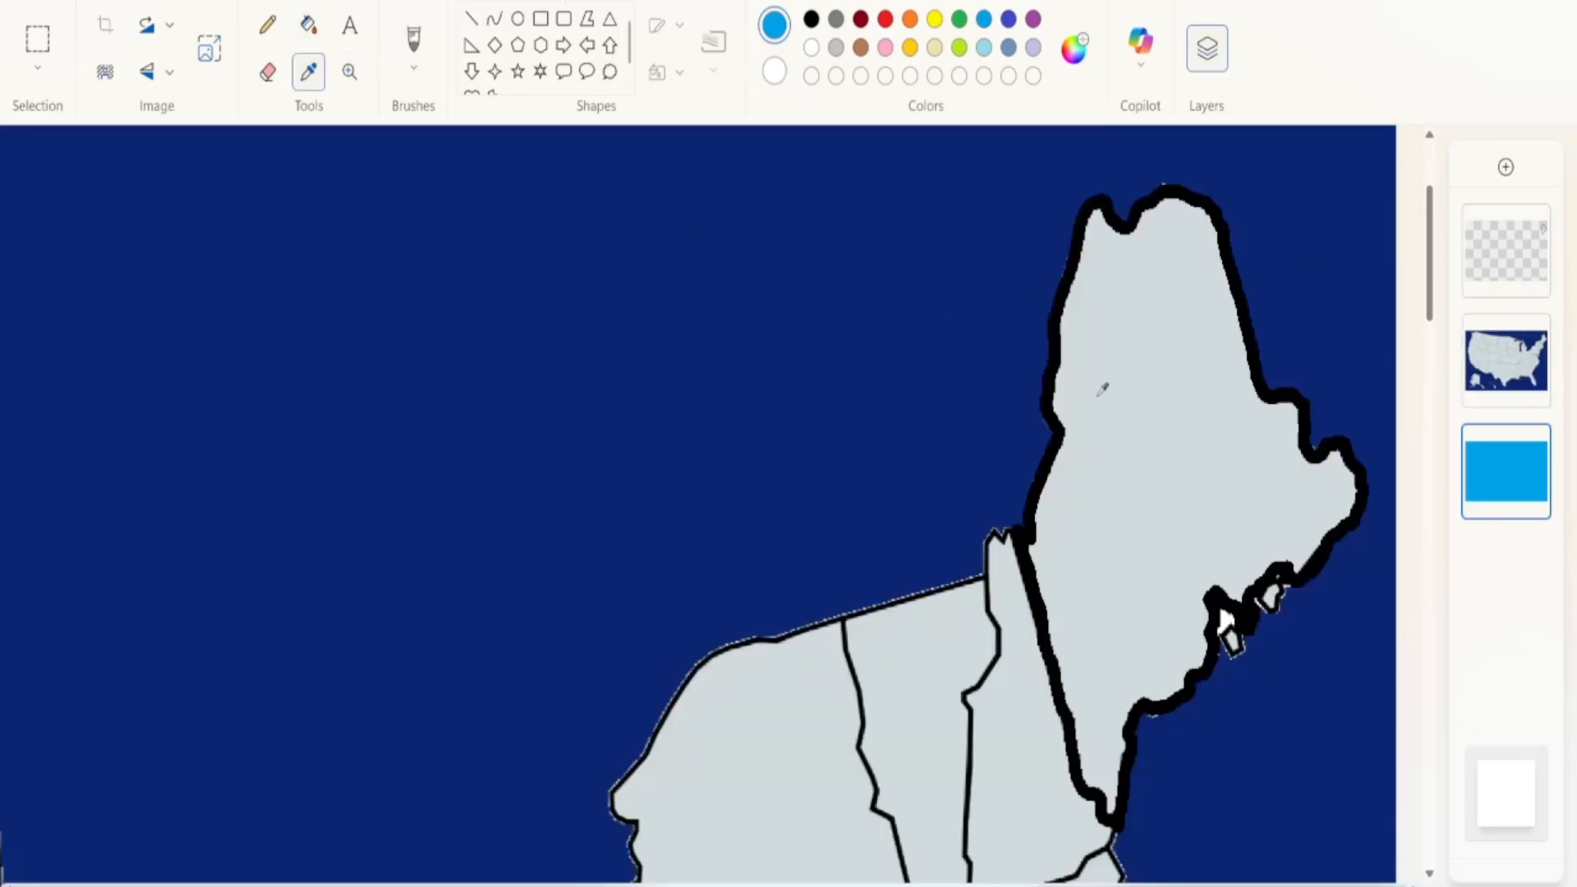
{"action": "right_click", "coordinate": [1165, 414]}
{"action": "left_click", "coordinate": [774, 71]}
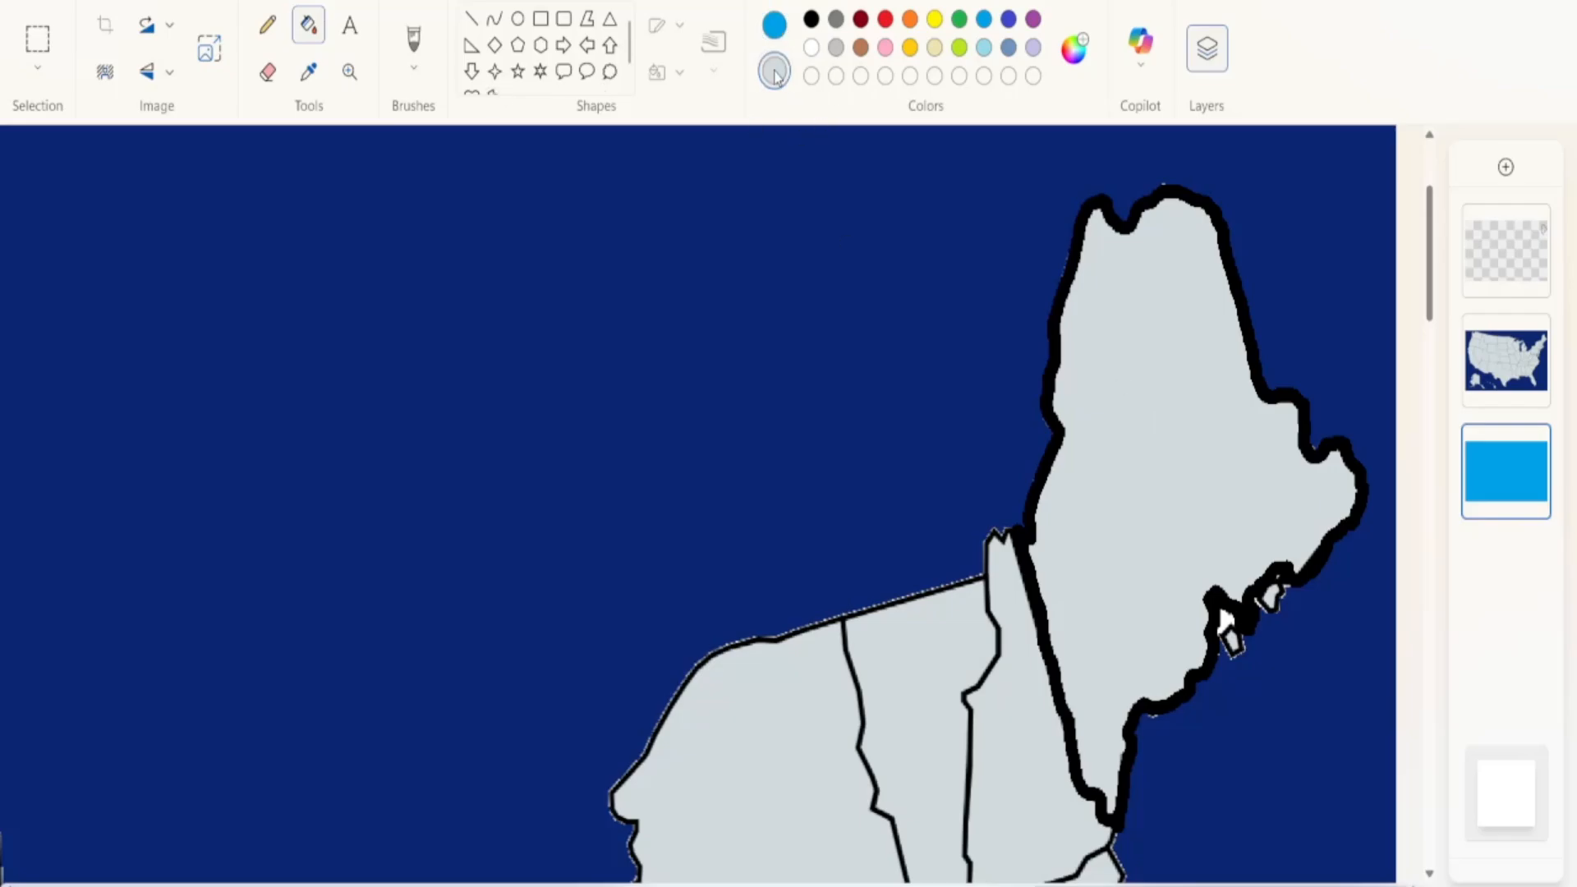
{"action": "left_click", "coordinate": [1083, 70]}
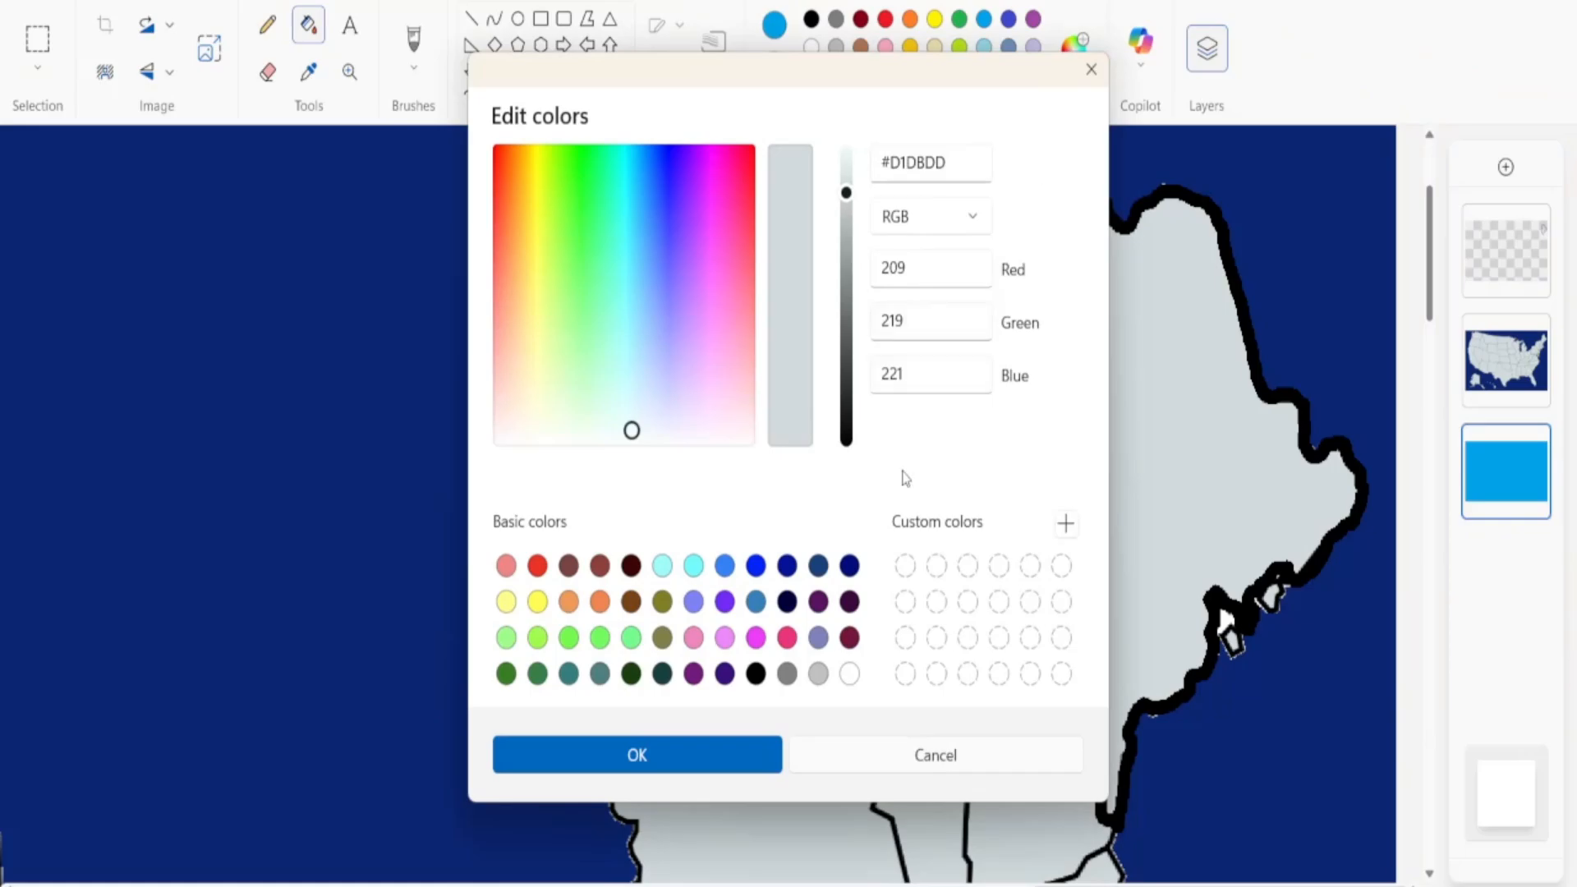
{"action": "left_click", "coordinate": [682, 751]}
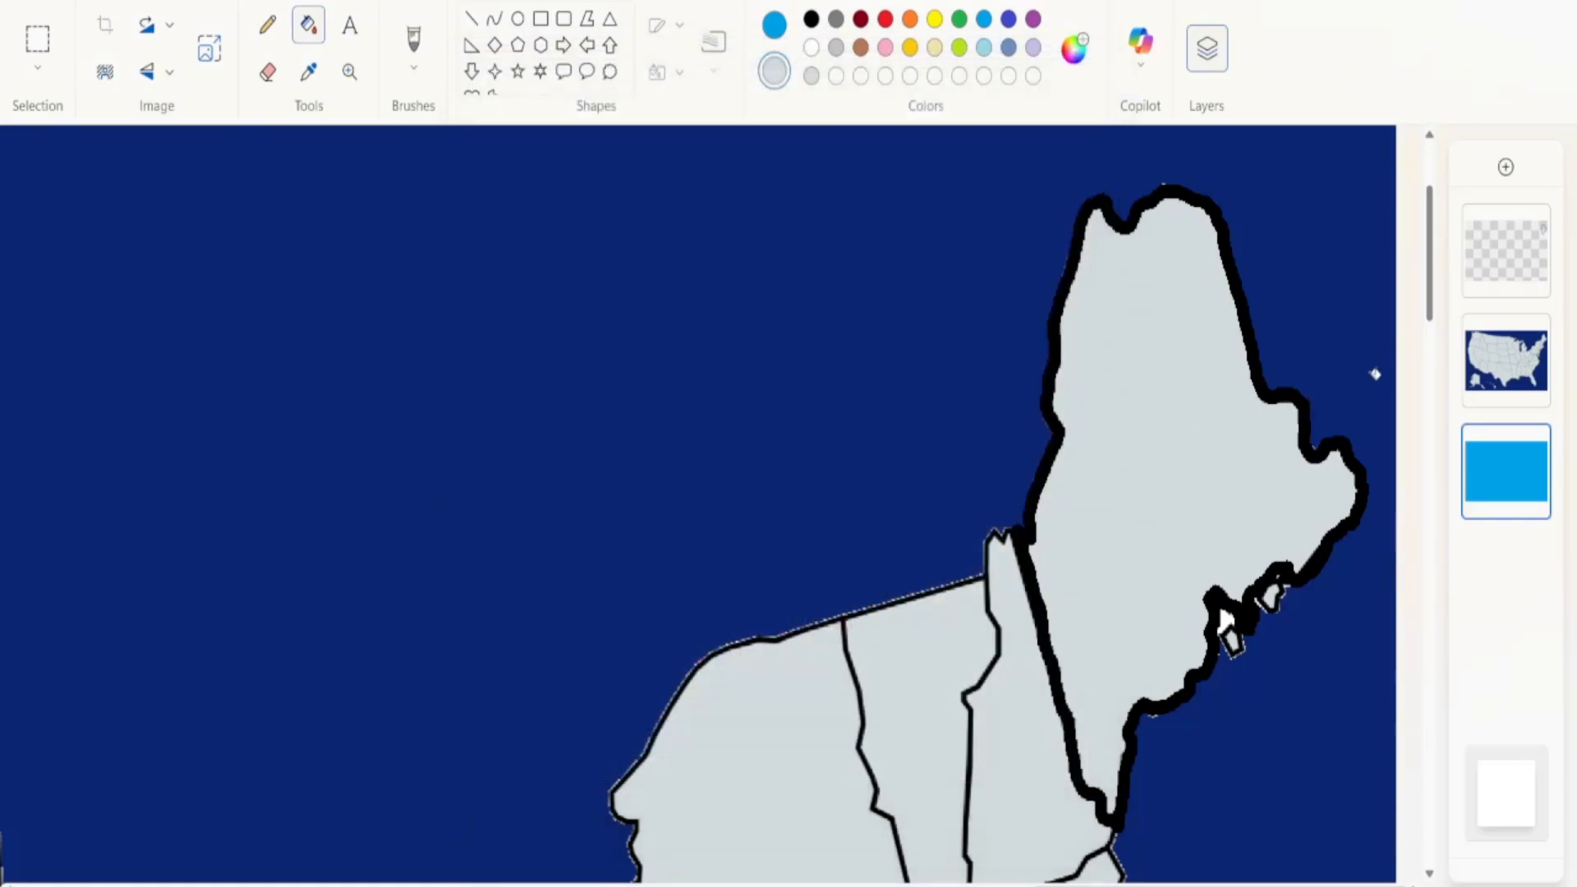
Hide the map layer and fill the inside of the Maine outline with light grey on the outline's own layer
{"action": "left_click", "coordinate": [1534, 332]}
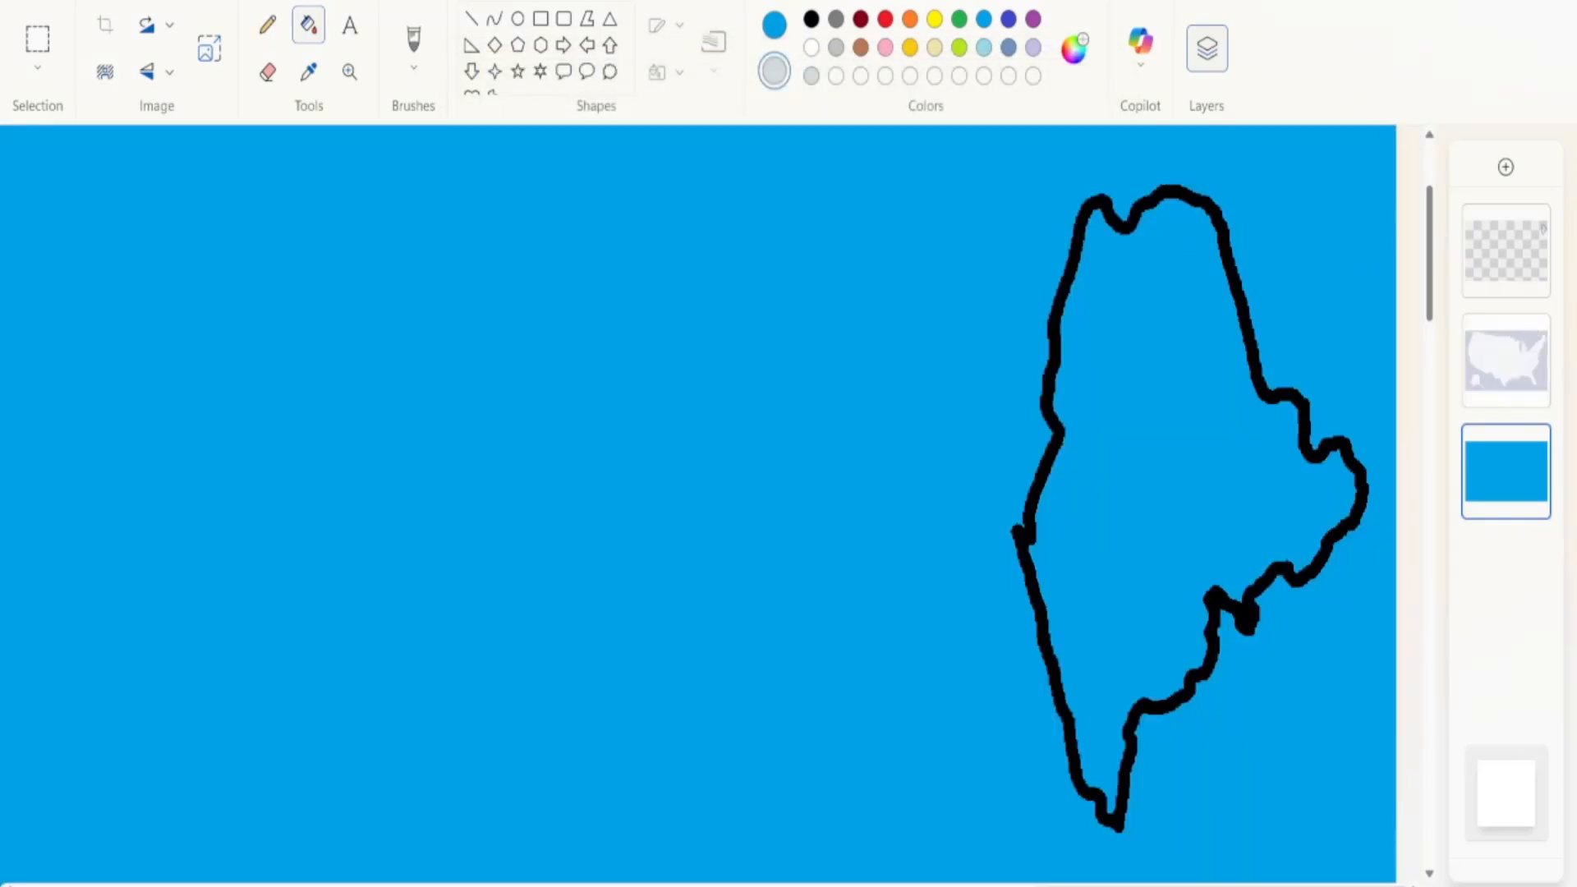
{"action": "left_click", "coordinate": [1165, 469]}
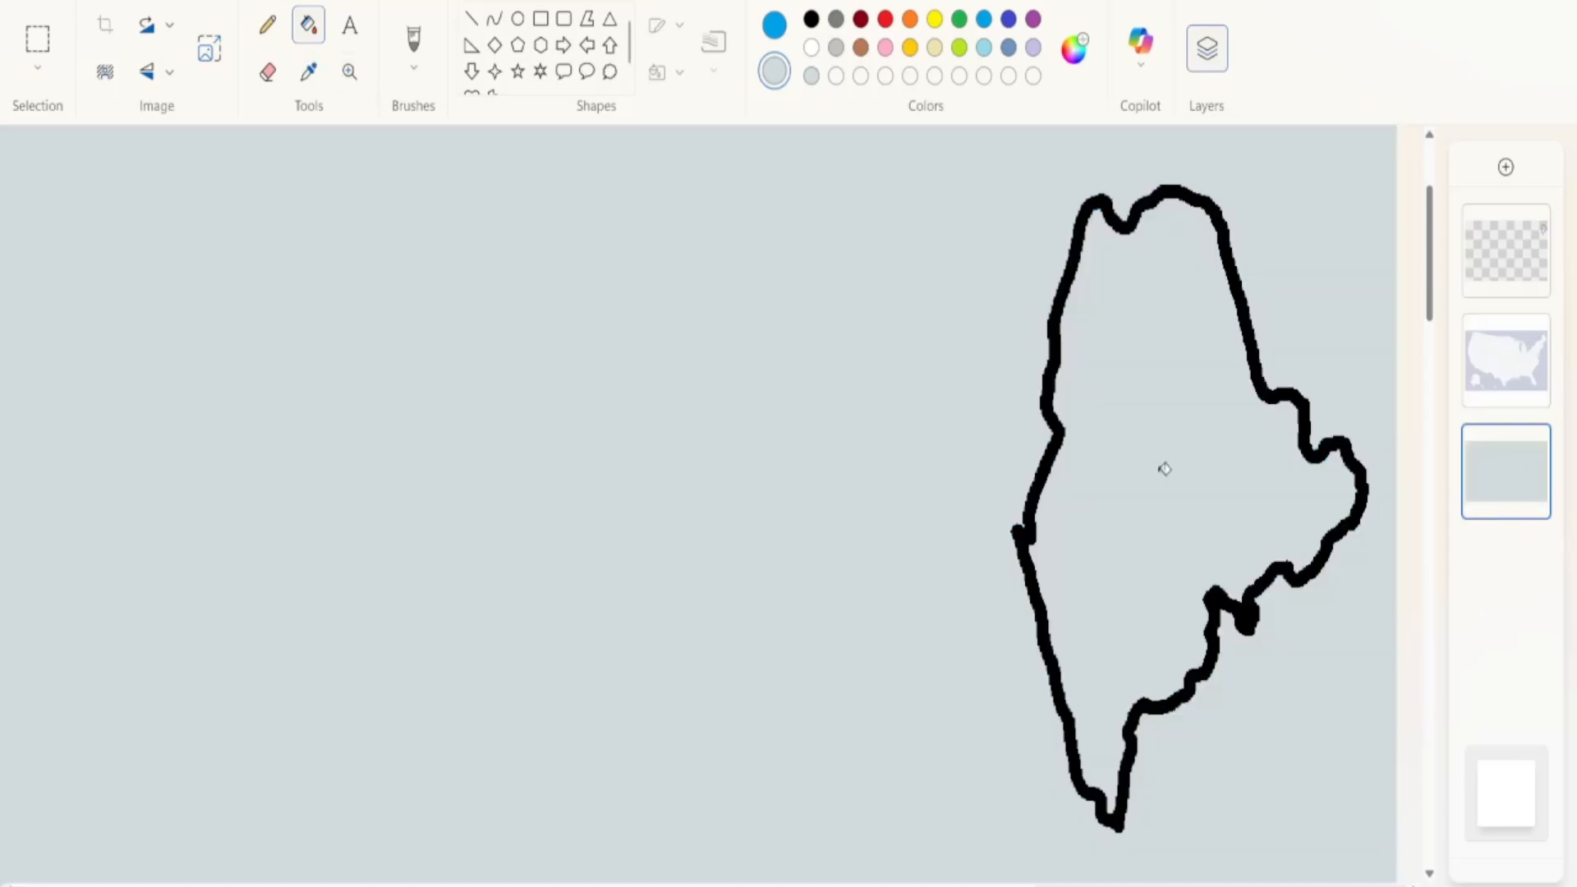
{"action": "key", "text": "ctrl+z"}
{"action": "left_click", "coordinate": [1530, 223]}
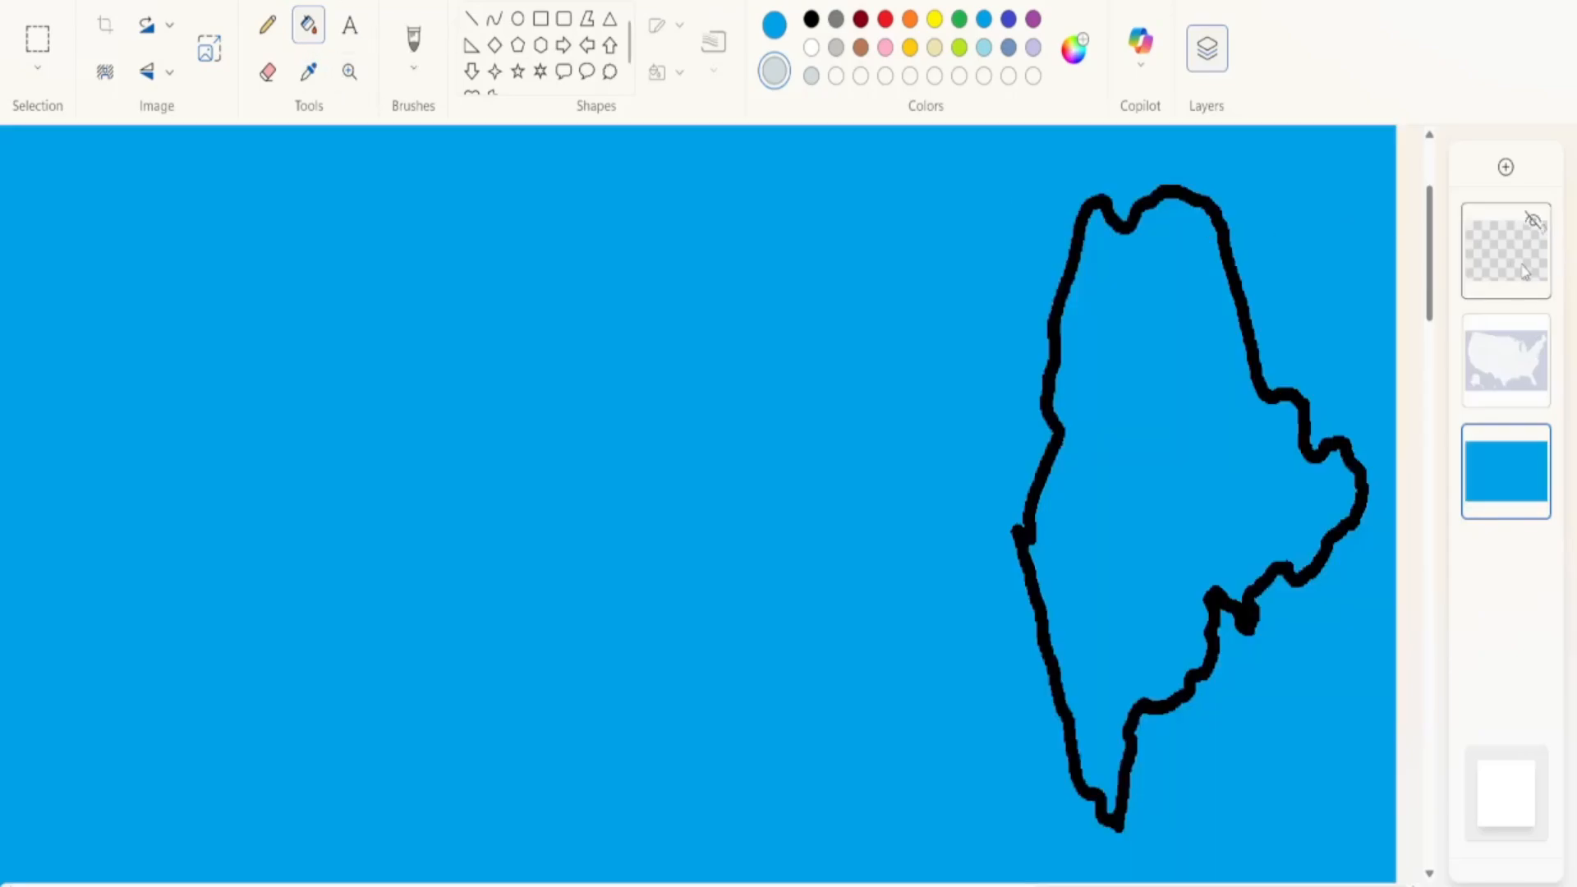
{"action": "right_click", "coordinate": [1204, 452]}
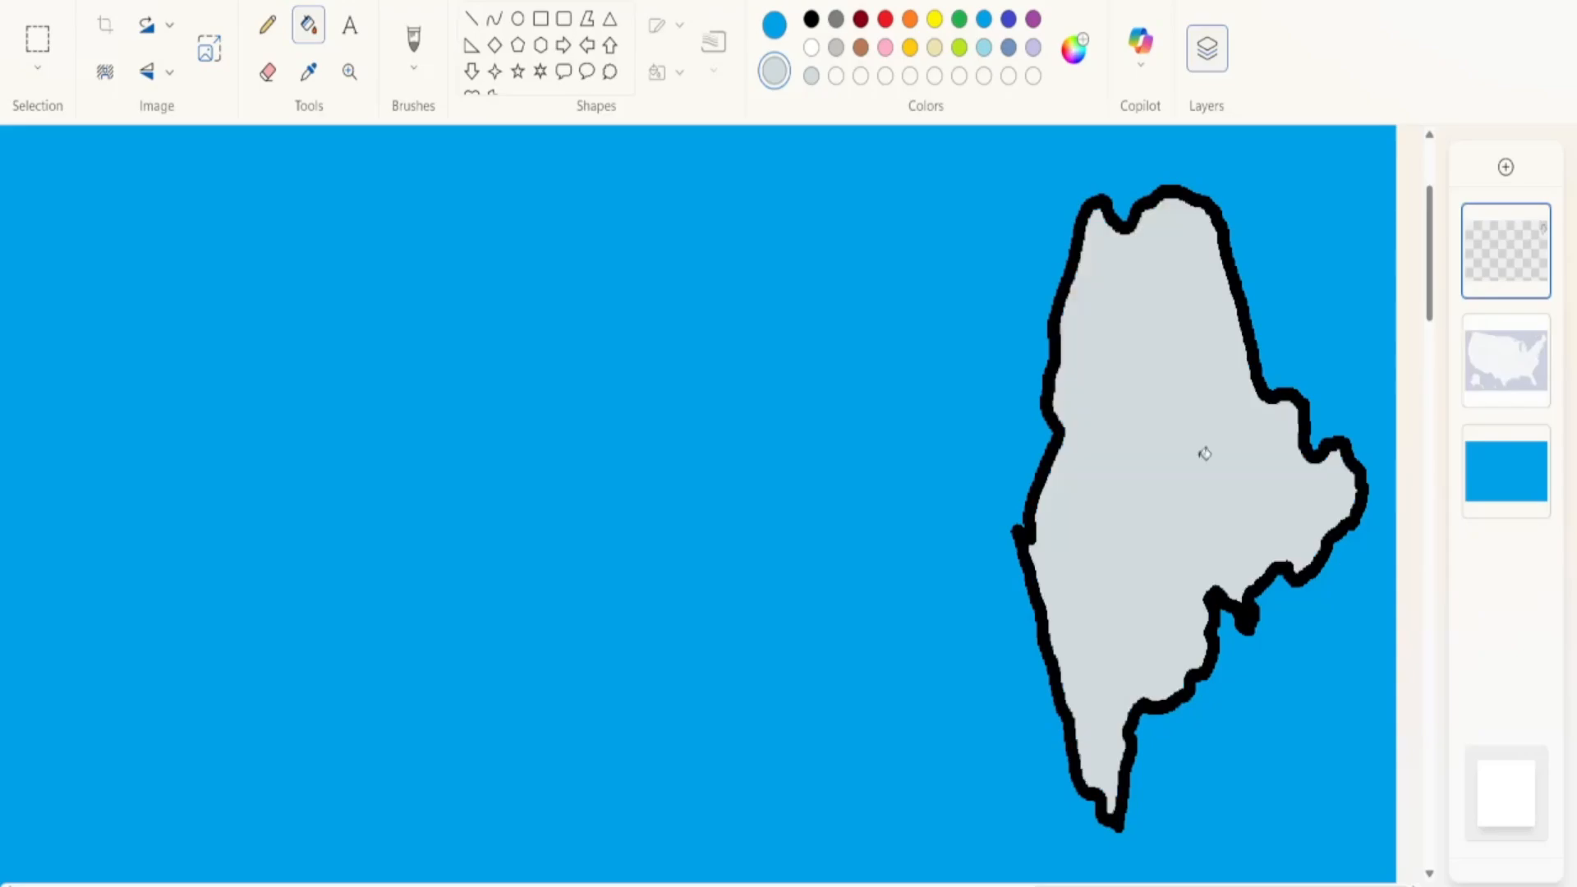
View the filled Maine at the scale of the whole canvas and show the US map layer again
{"action": "left_click", "coordinate": [350, 74]}
{"action": "right_click", "coordinate": [615, 446]}
{"action": "right_click", "coordinate": [729, 593]}
{"action": "right_click", "coordinate": [737, 600]}
{"action": "right_click", "coordinate": [748, 614]}
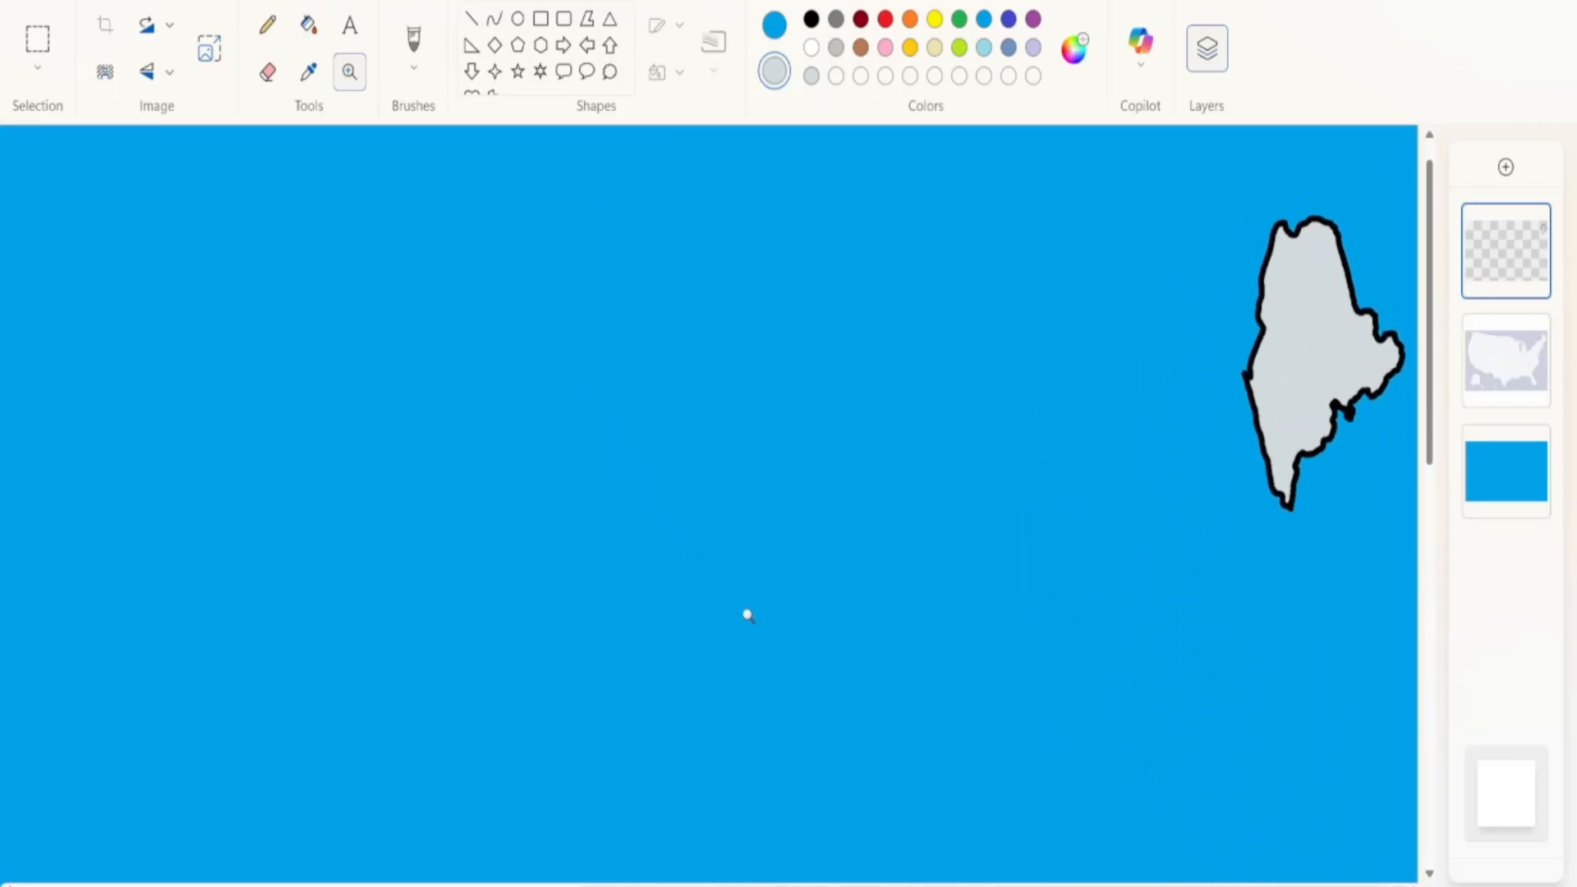
{"action": "right_click", "coordinate": [746, 612]}
{"action": "right_click", "coordinate": [746, 609]}
{"action": "right_click", "coordinate": [751, 605]}
{"action": "left_click", "coordinate": [752, 602]}
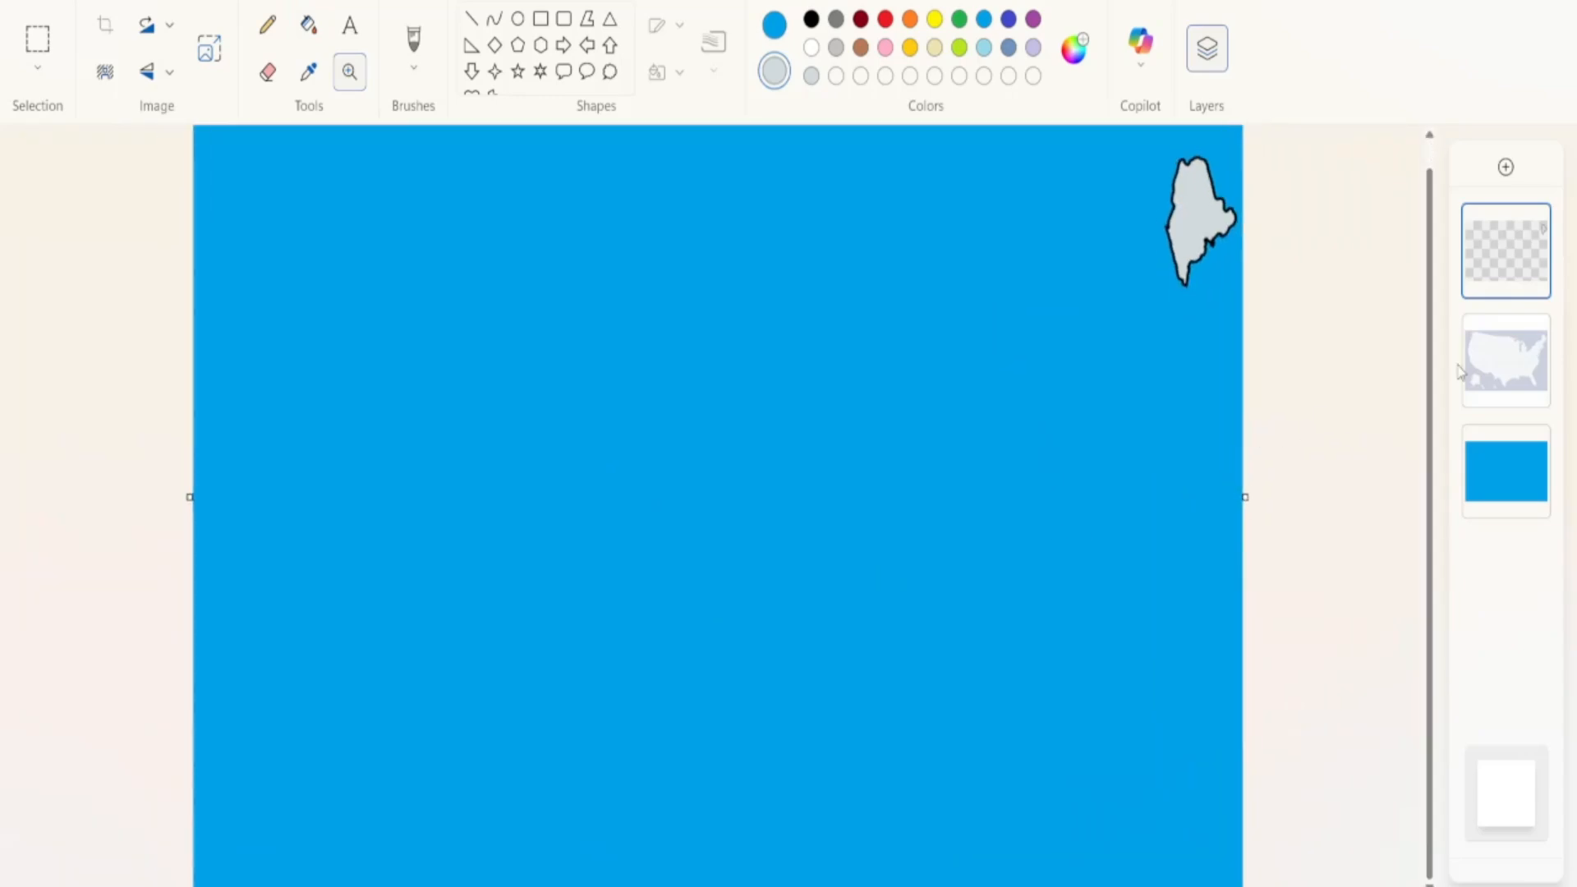
{"action": "left_click", "coordinate": [1517, 324]}
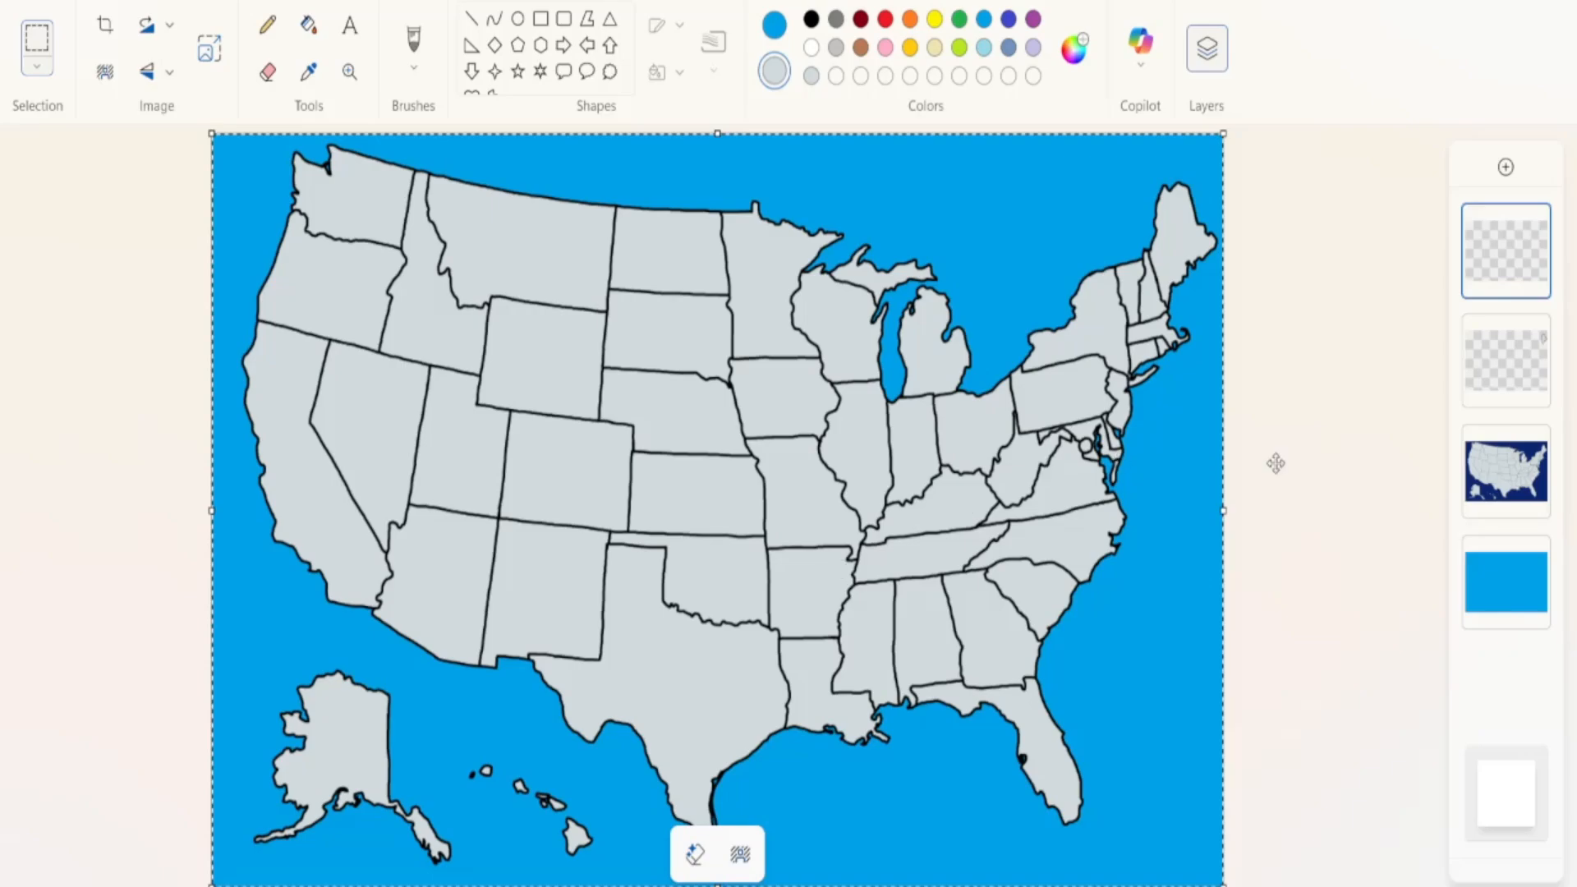
Toggle the visibility of the finished US tracing and the Maine layer to compare them with the original map
{"action": "left_click", "coordinate": [1533, 331]}
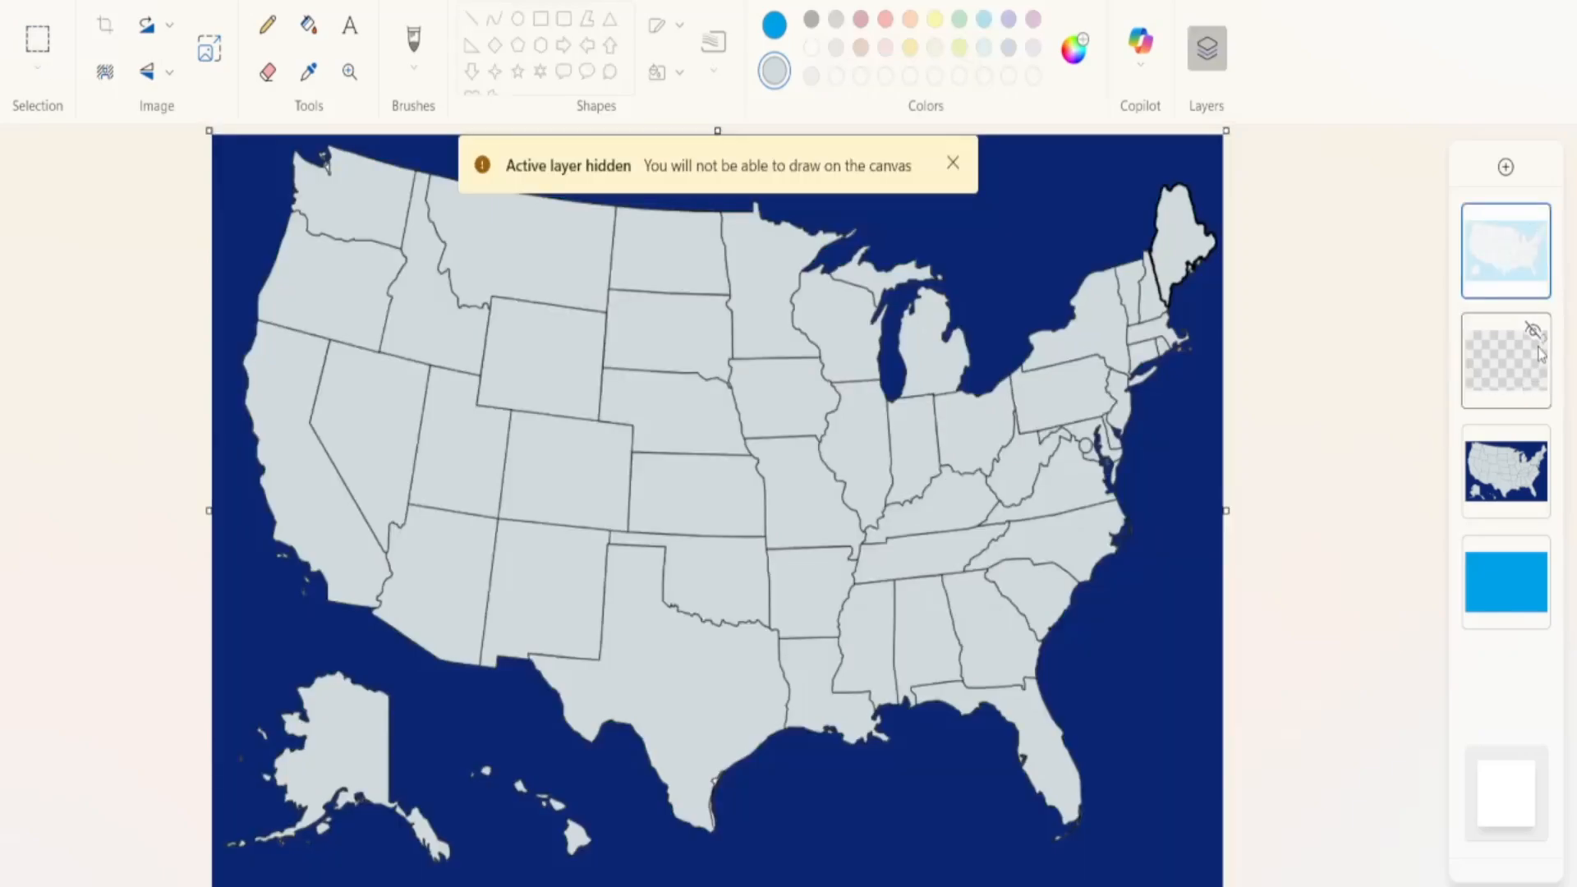
{"action": "left_click", "coordinate": [1535, 333]}
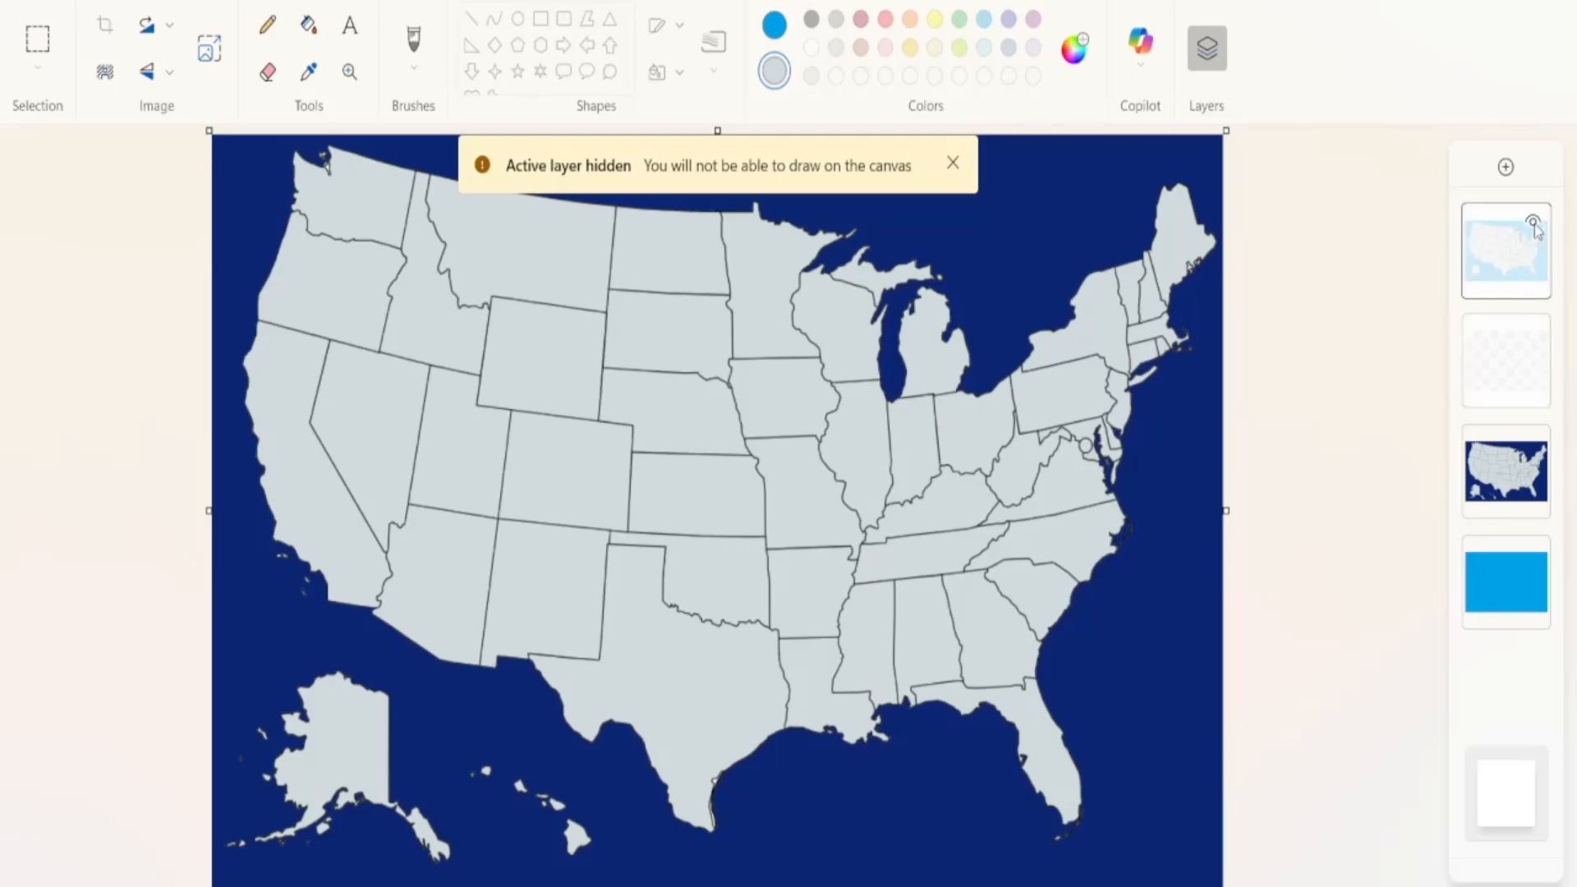
{"action": "left_click", "coordinate": [1534, 224]}
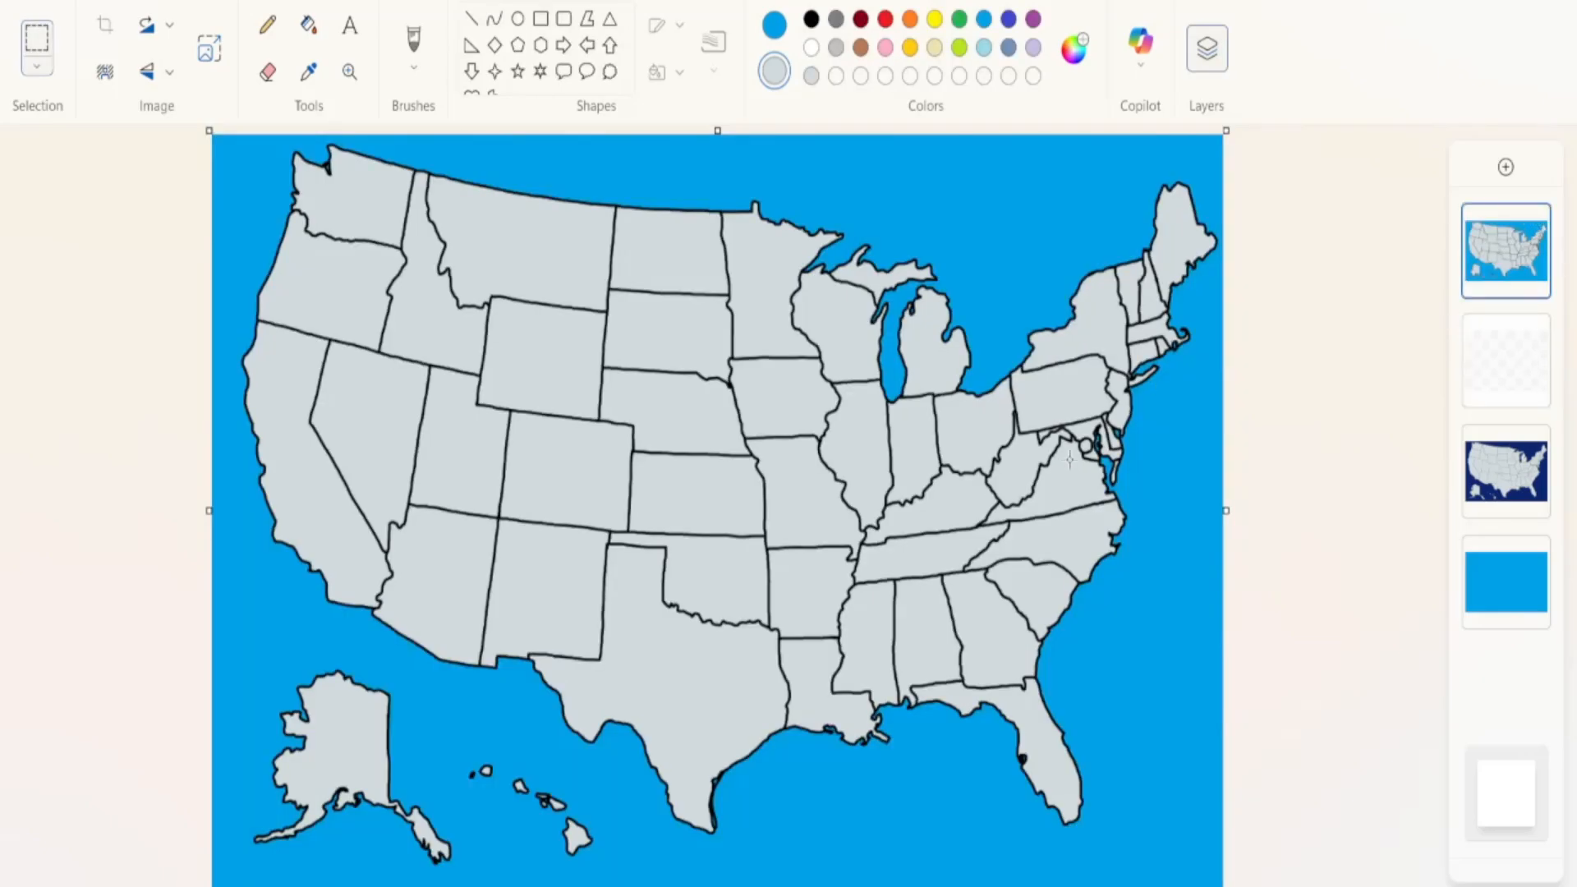
{"action": "left_click", "coordinate": [1533, 220]}
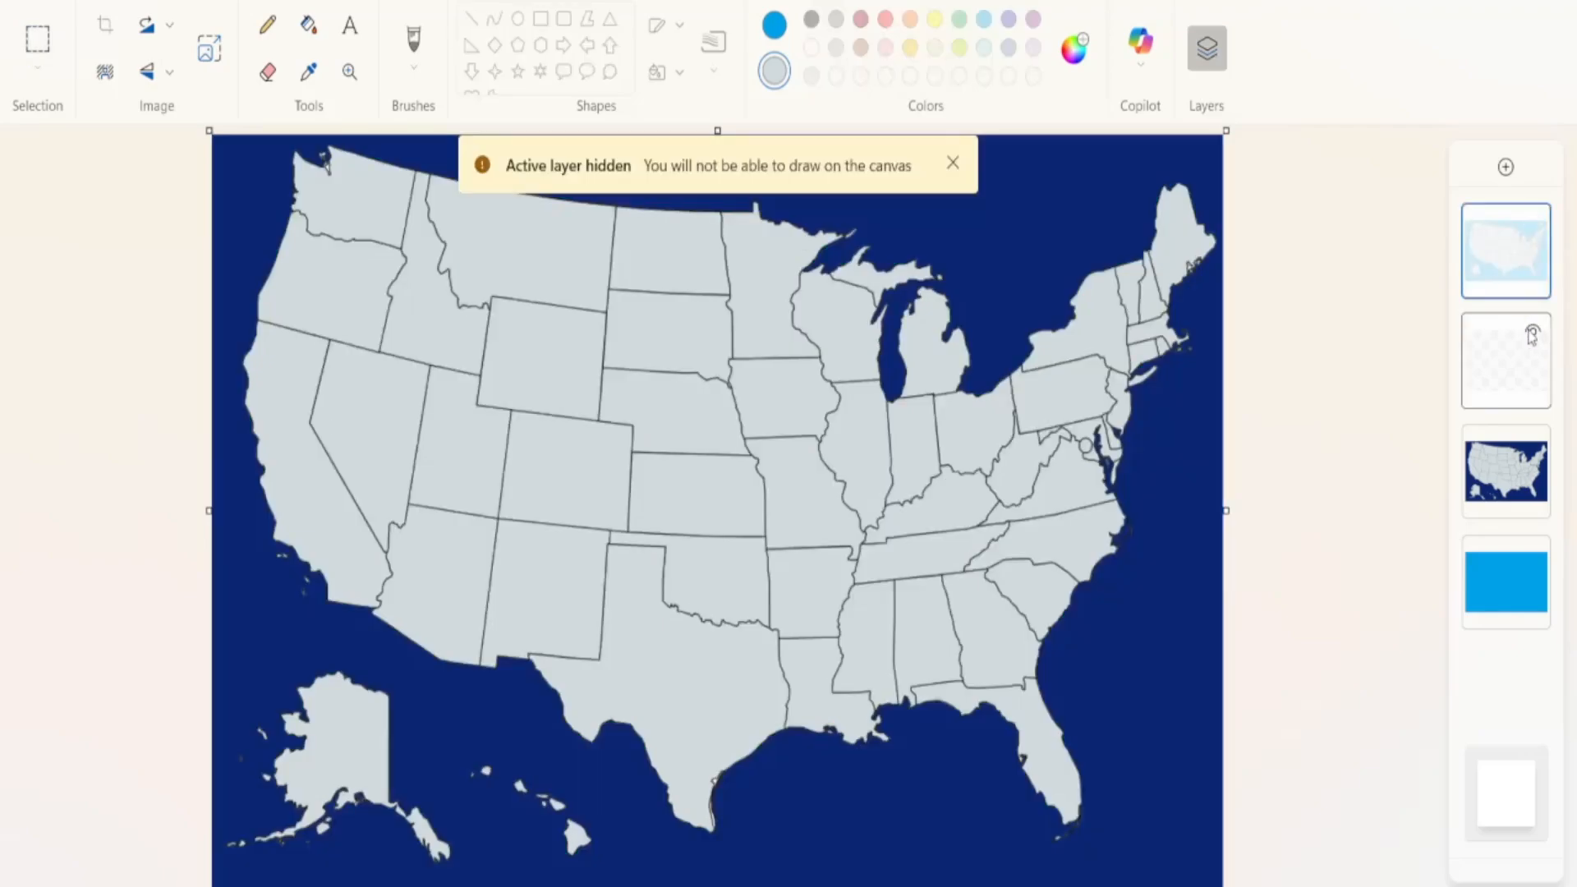
Erase large parts of the US map around Maine at the largest eraser size, and delete the map layer
{"action": "left_click", "coordinate": [1493, 497]}
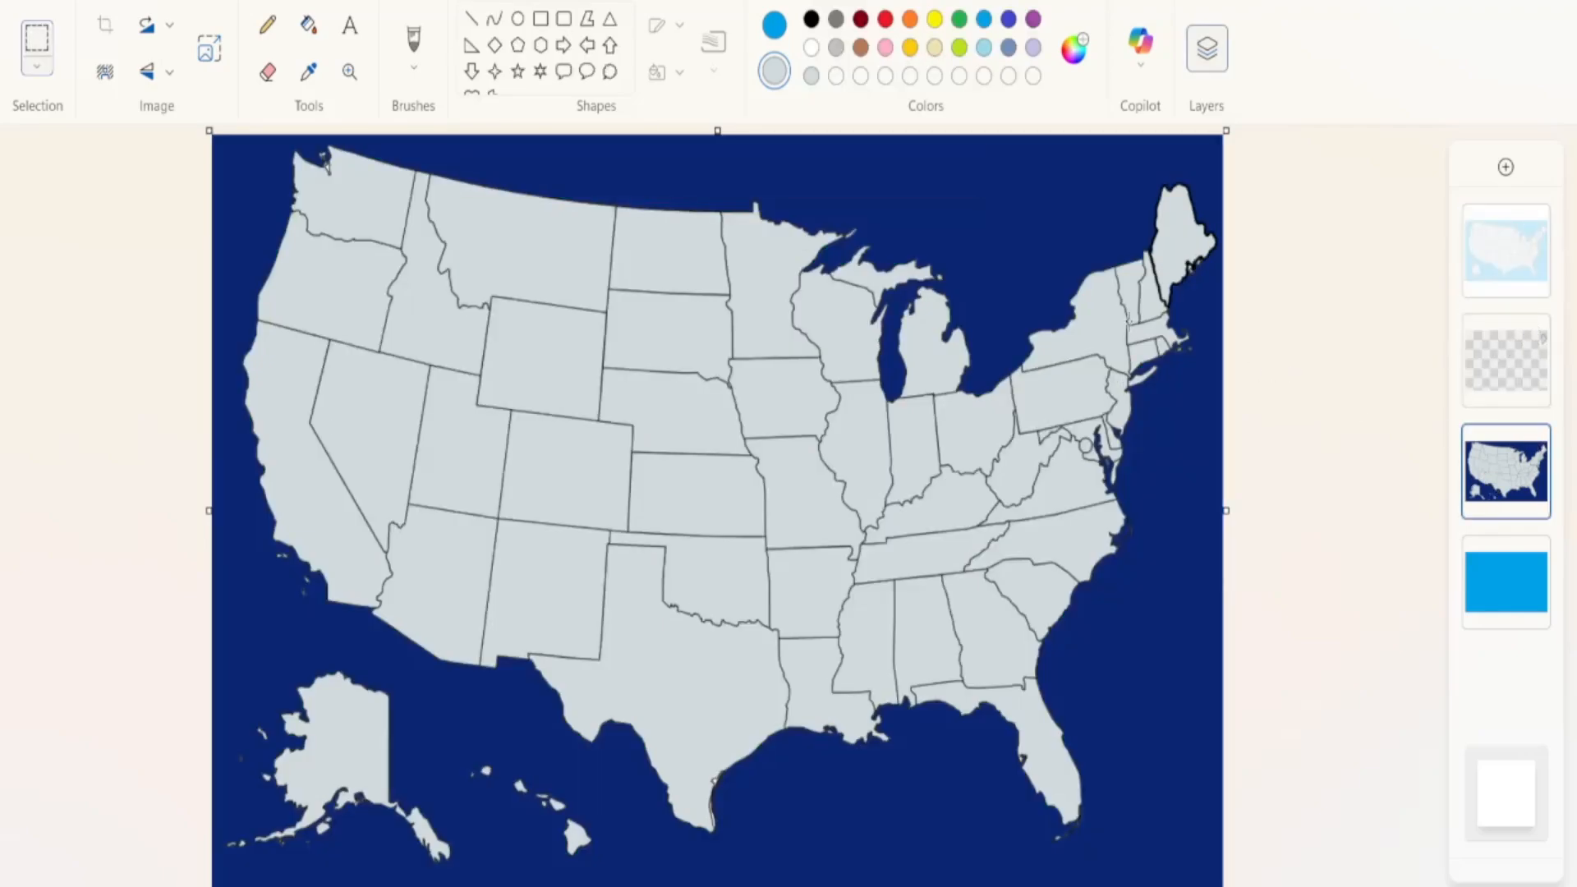
{"action": "left_click", "coordinate": [267, 71]}
{"action": "left_click_drag", "start_coordinate": [33, 627], "coordinate": [33, 358]}
{"action": "mouse_move", "coordinate": [1167, 350]}
{"action": "left_mouse_down"}
{"action": "mouse_move", "coordinate": [874, 366]}
{"action": "mouse_move", "coordinate": [1013, 316]}
{"action": "mouse_move", "coordinate": [1204, 168]}
{"action": "mouse_move", "coordinate": [1003, 176]}
{"action": "mouse_move", "coordinate": [744, 271]}
{"action": "mouse_move", "coordinate": [1197, 377]}
{"action": "mouse_move", "coordinate": [665, 391]}
{"action": "mouse_move", "coordinate": [722, 307]}
{"action": "mouse_move", "coordinate": [882, 256]}
{"action": "mouse_move", "coordinate": [888, 225]}
{"action": "mouse_move", "coordinate": [855, 355]}
{"action": "mouse_move", "coordinate": [1043, 701]}
{"action": "mouse_move", "coordinate": [1142, 300]}
{"action": "left_mouse_up"}
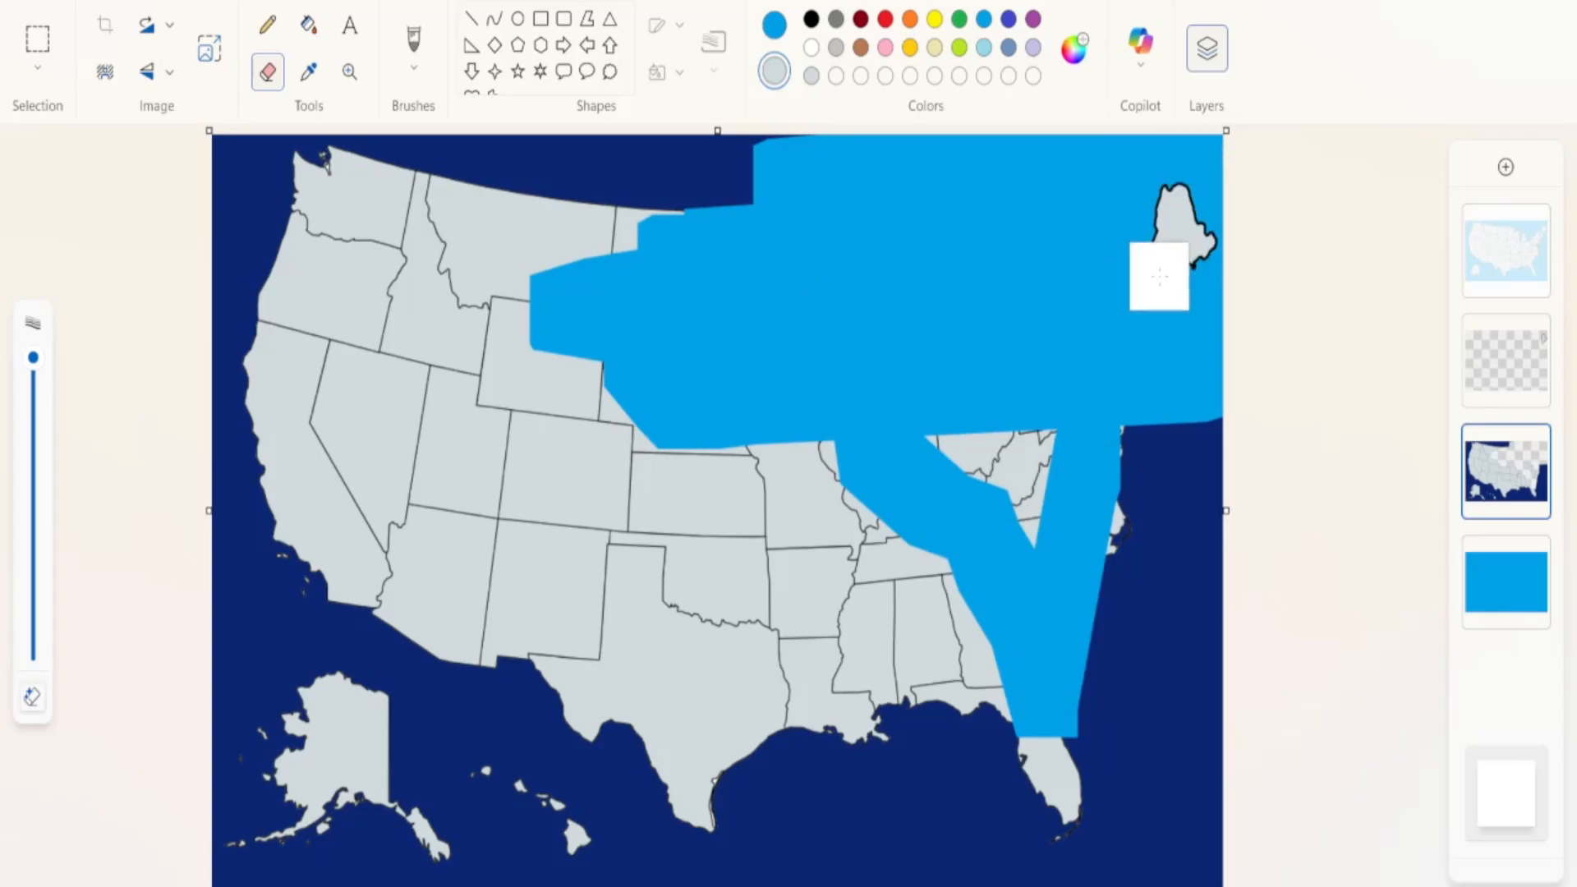
{"action": "right_click", "coordinate": [1512, 472]}
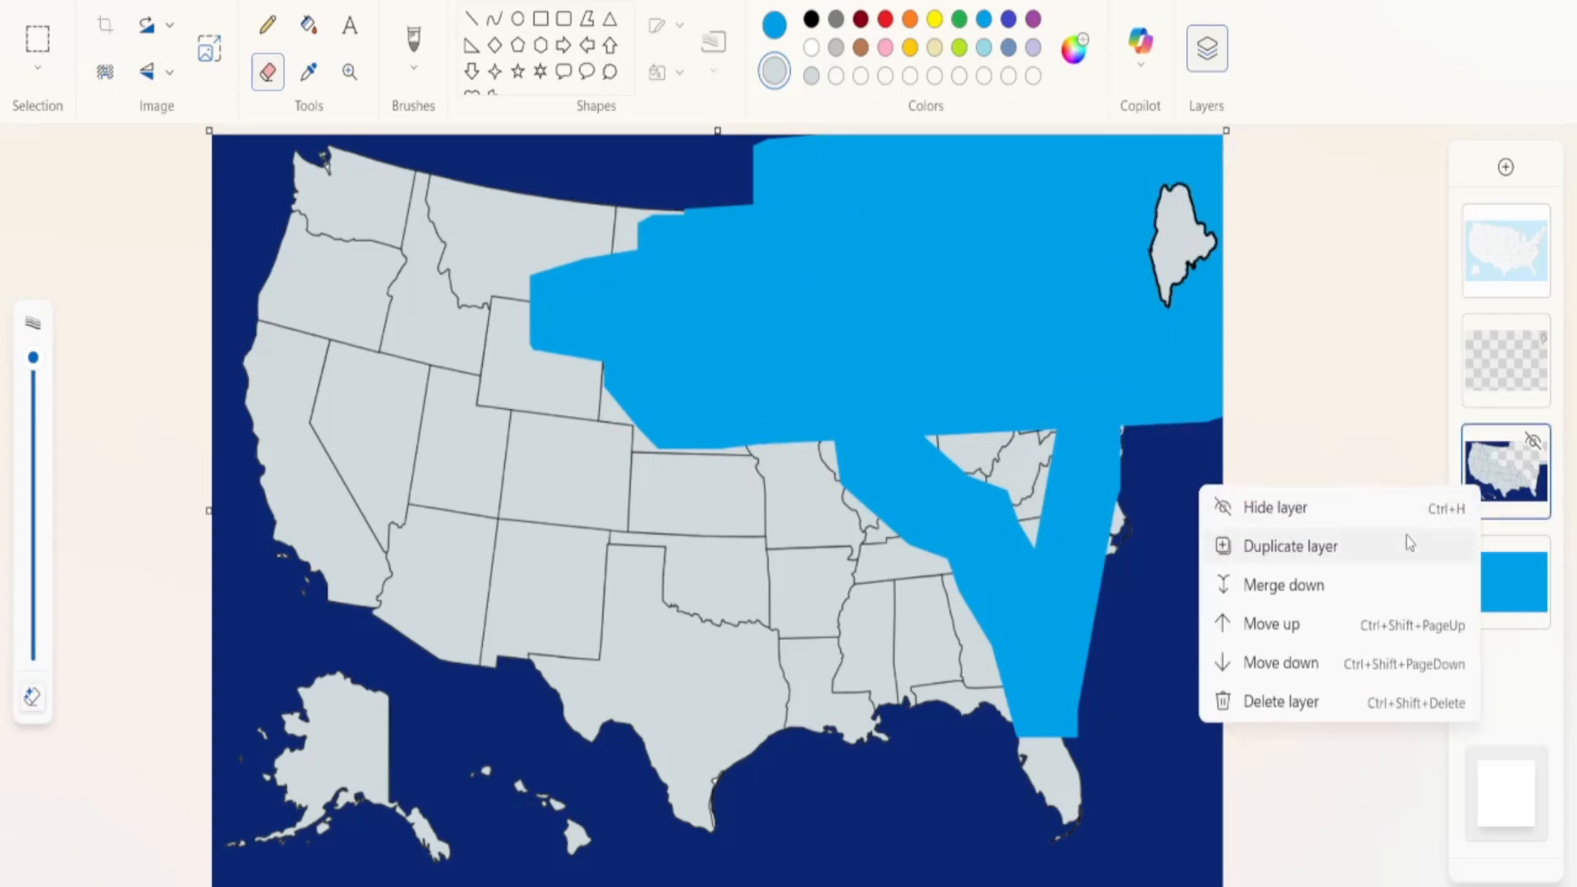
{"action": "left_click", "coordinate": [1300, 702]}
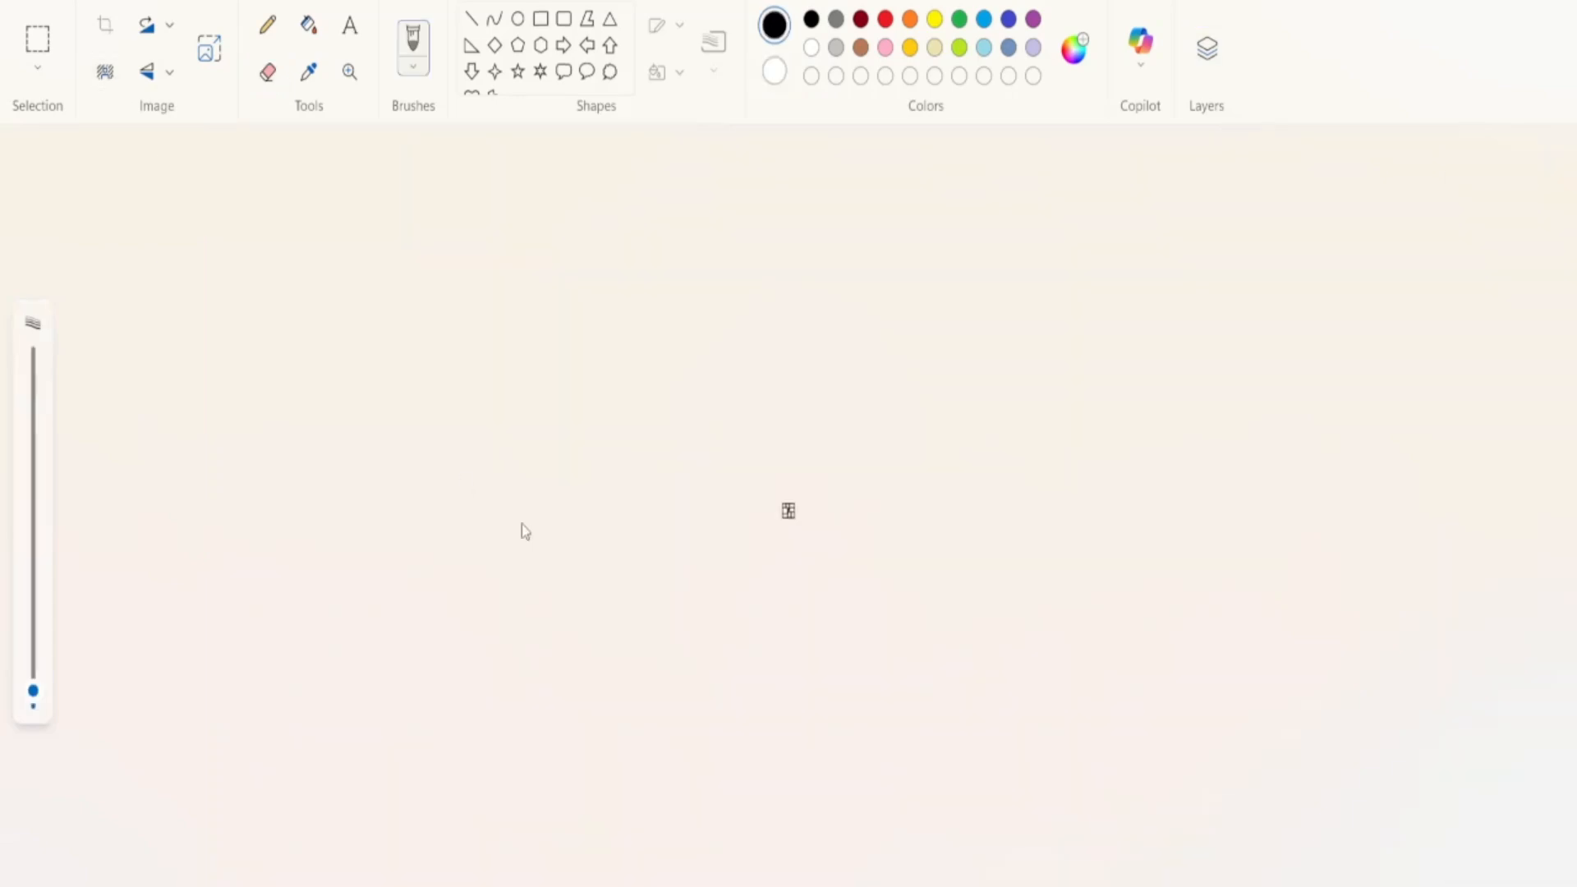
Paste the blank outline map of Europe onto the new canvas and deselect it
{"action": "key", "text": "ctrl+v"}
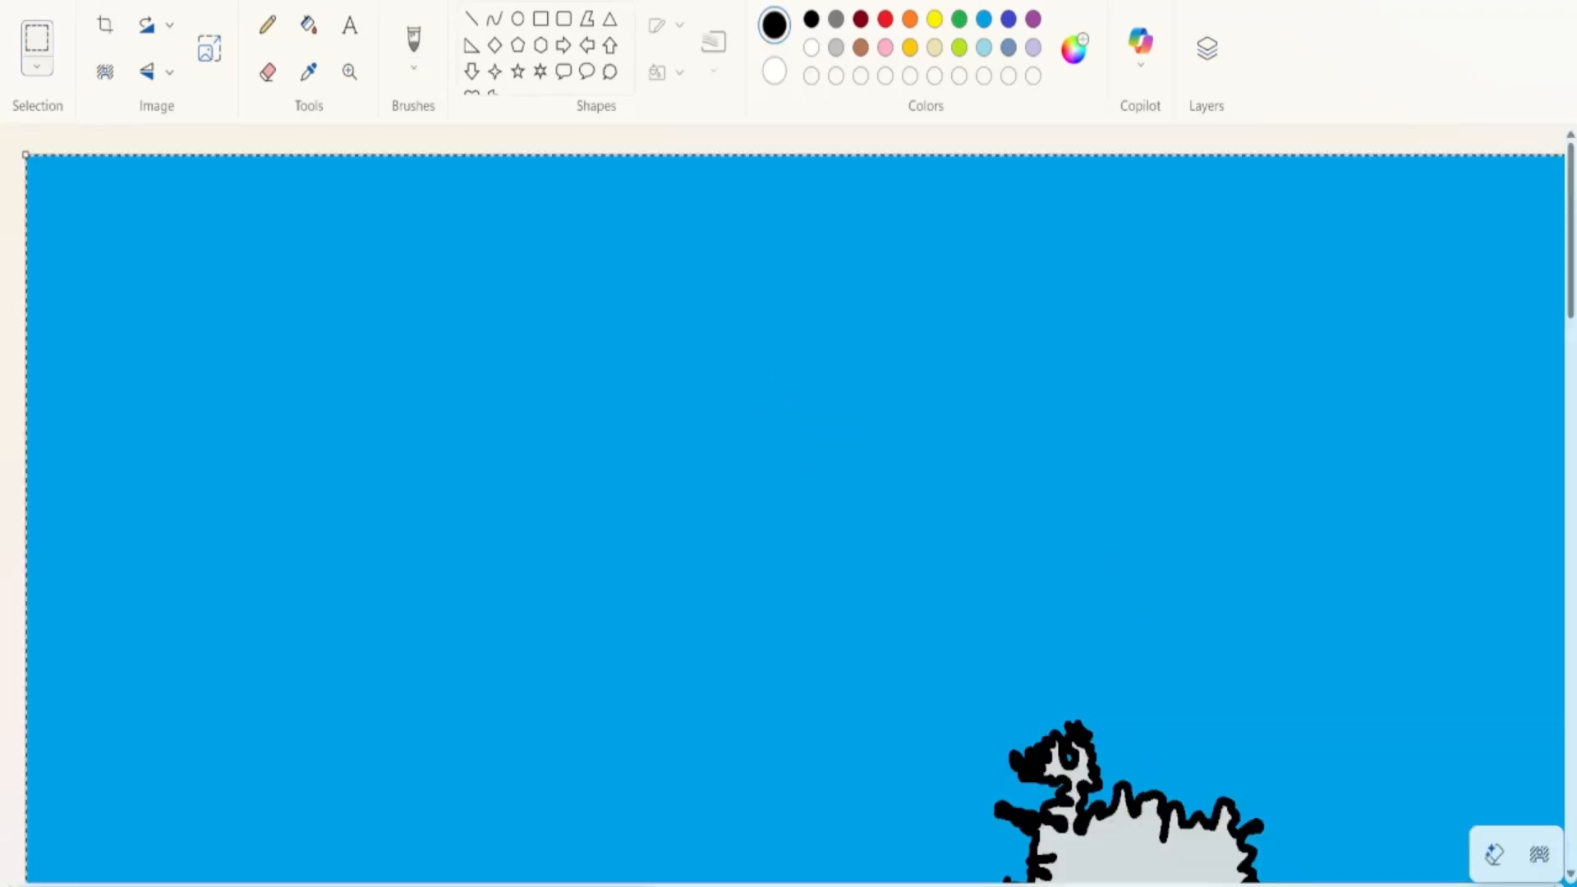
{"action": "scroll", "coordinate": [932, 687], "scroll_direction": "down", "scroll_amount": 4}
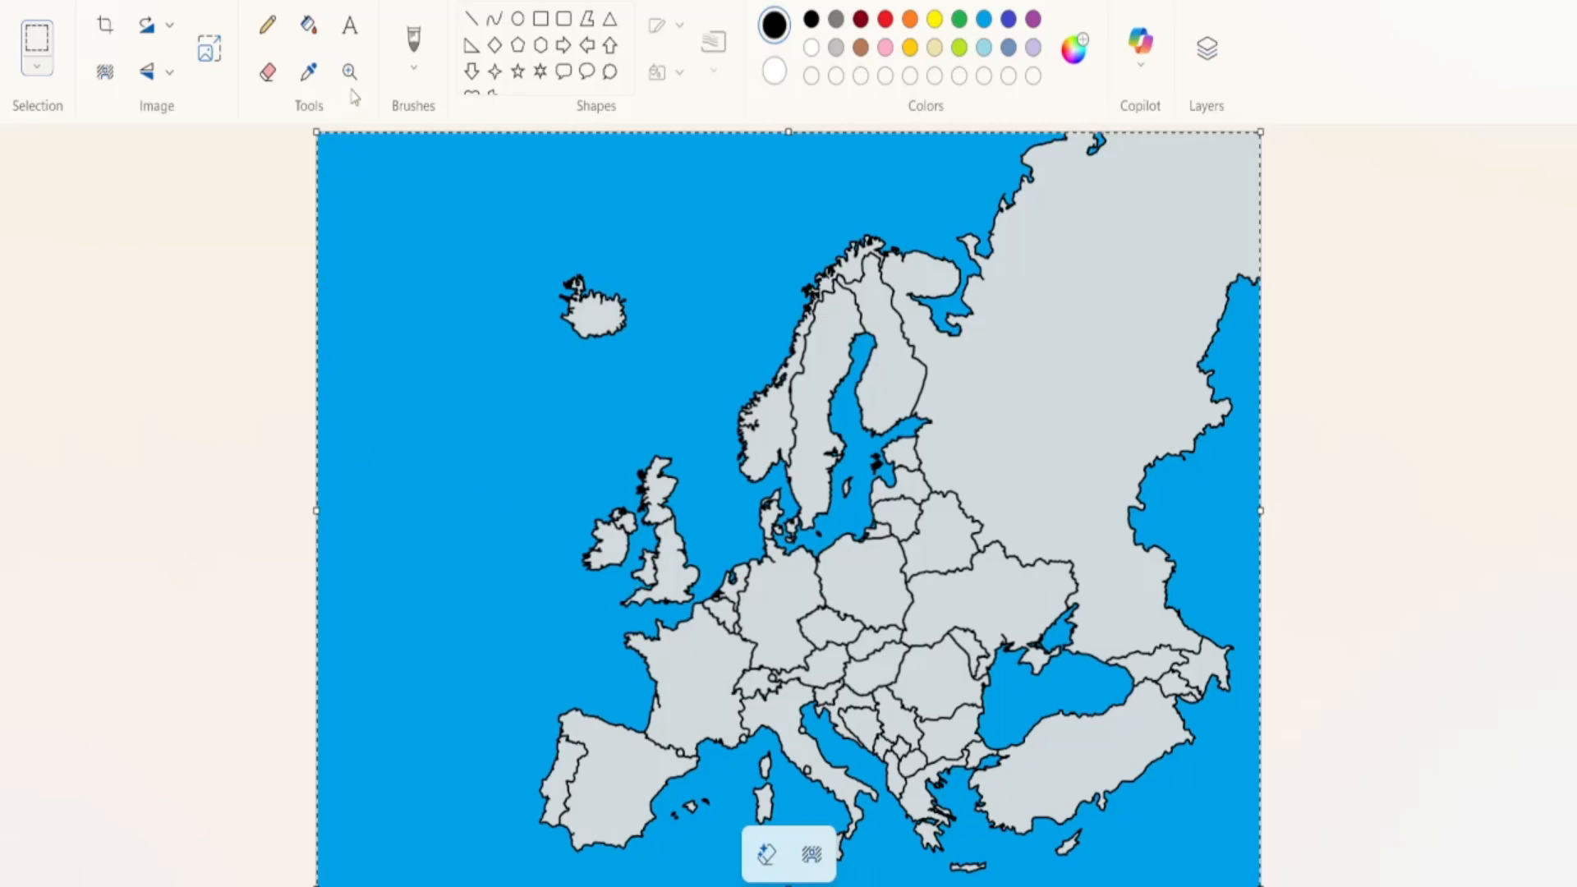
{"action": "key", "text": "Escape"}
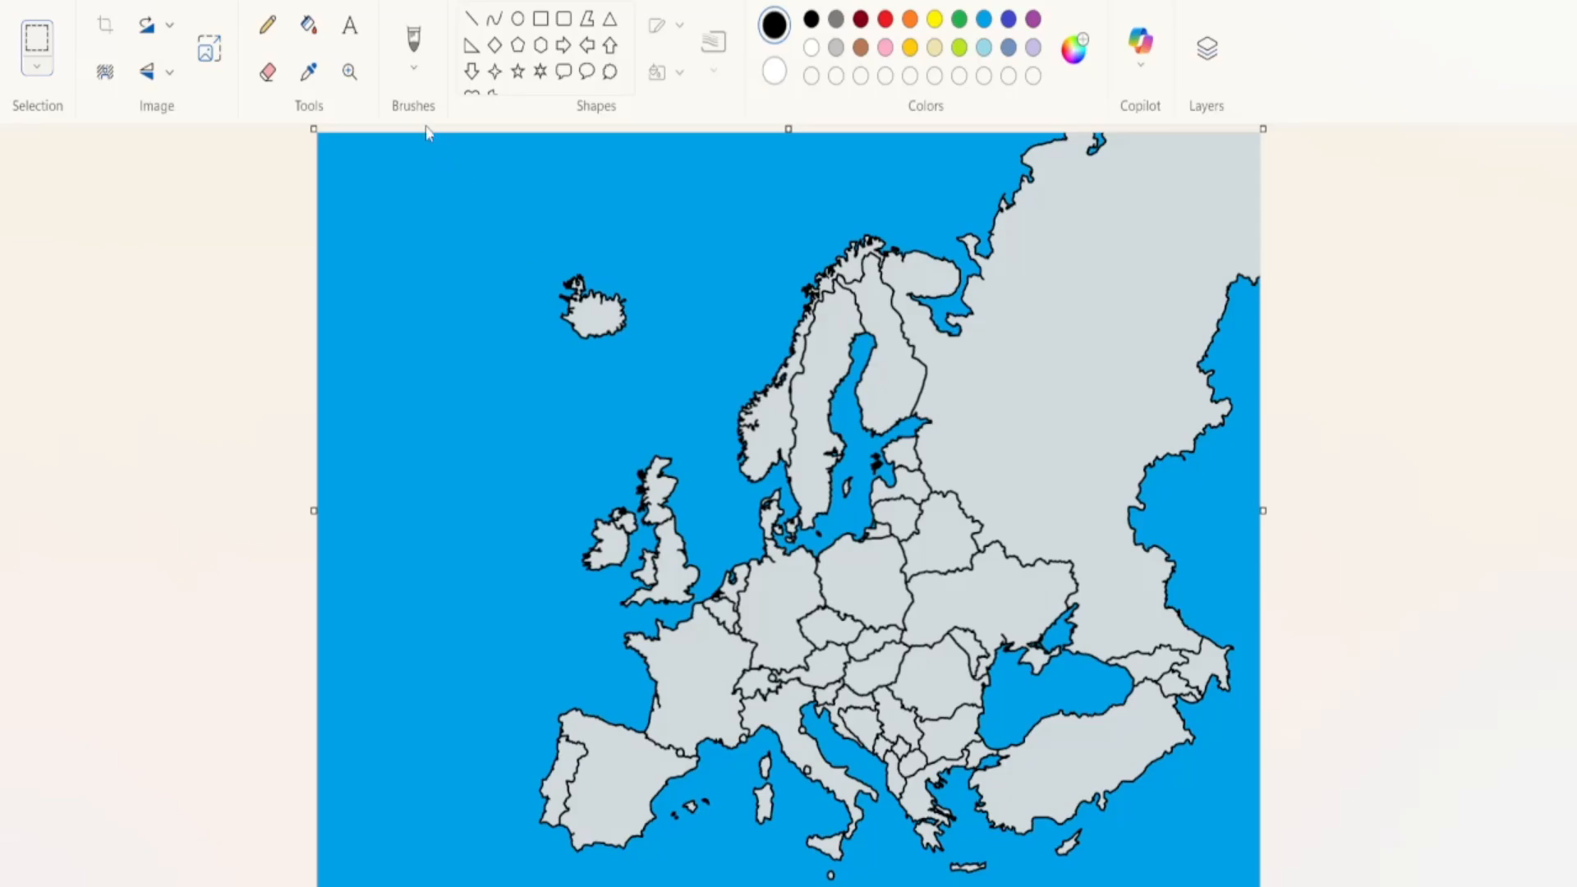
Choose lavender (#C8BFE7) as the primary color and look at it in the color editor without changing it
{"action": "left_click", "coordinate": [350, 72]}
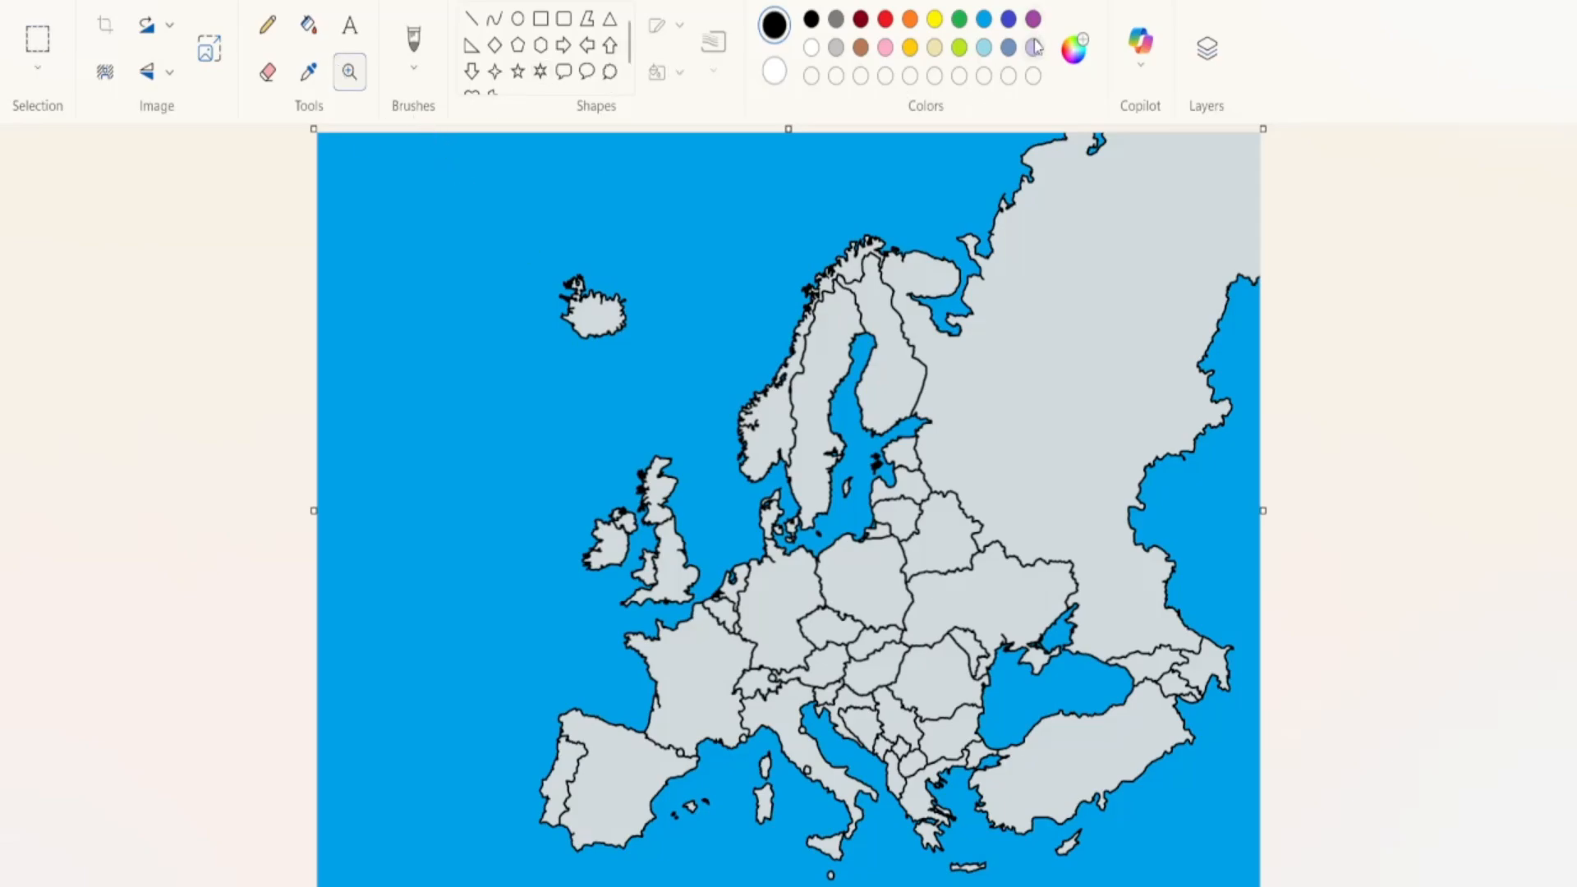
{"action": "left_click", "coordinate": [1034, 47]}
{"action": "left_click", "coordinate": [1068, 56]}
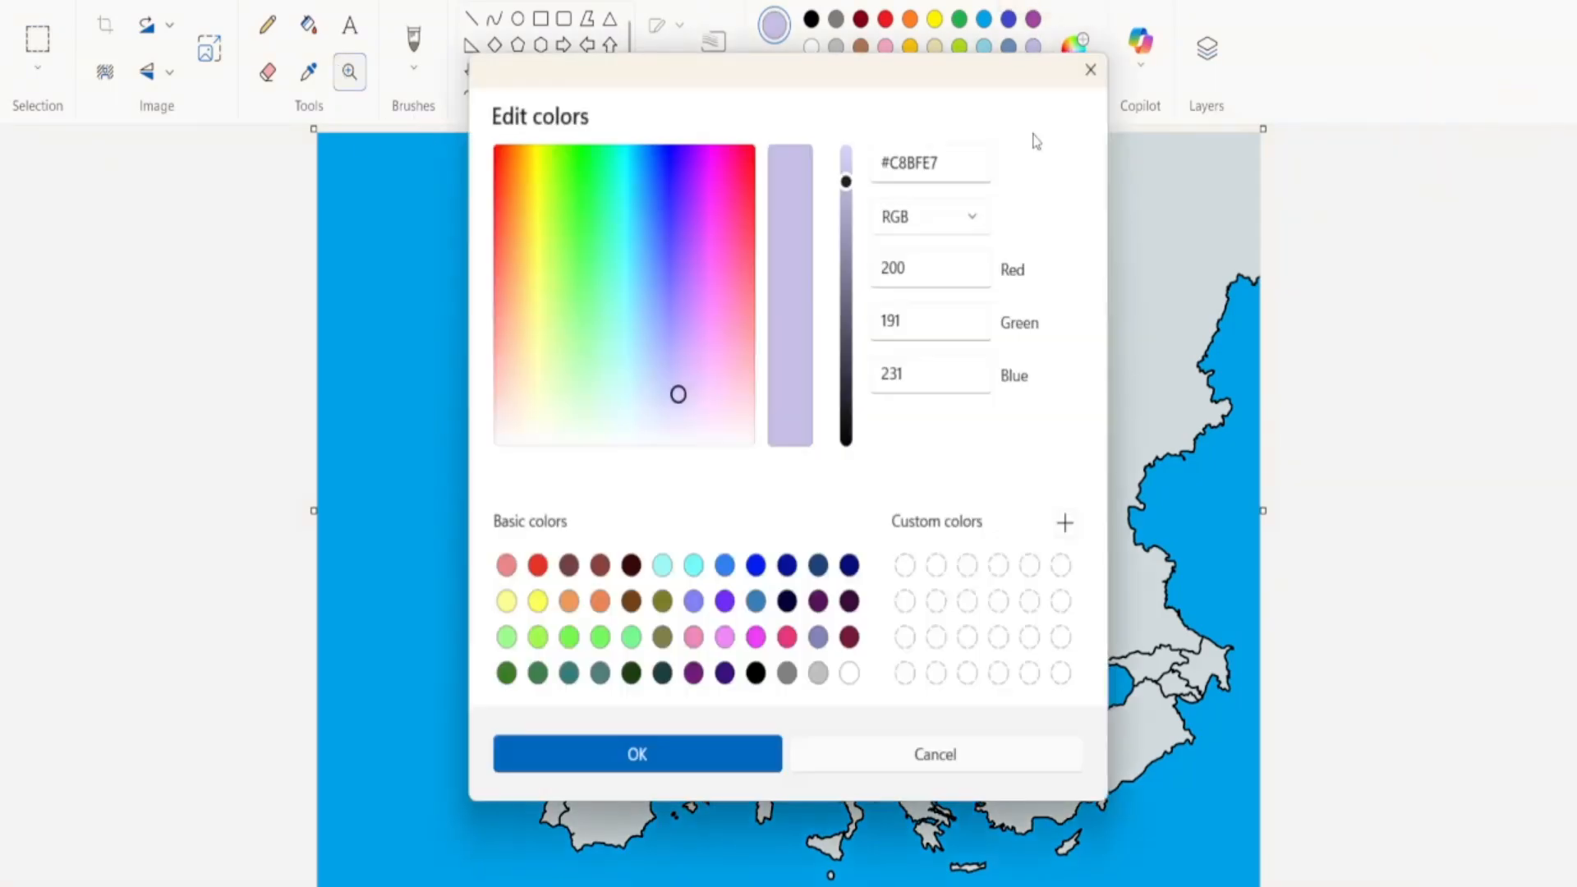
{"action": "left_click", "coordinate": [1091, 72]}
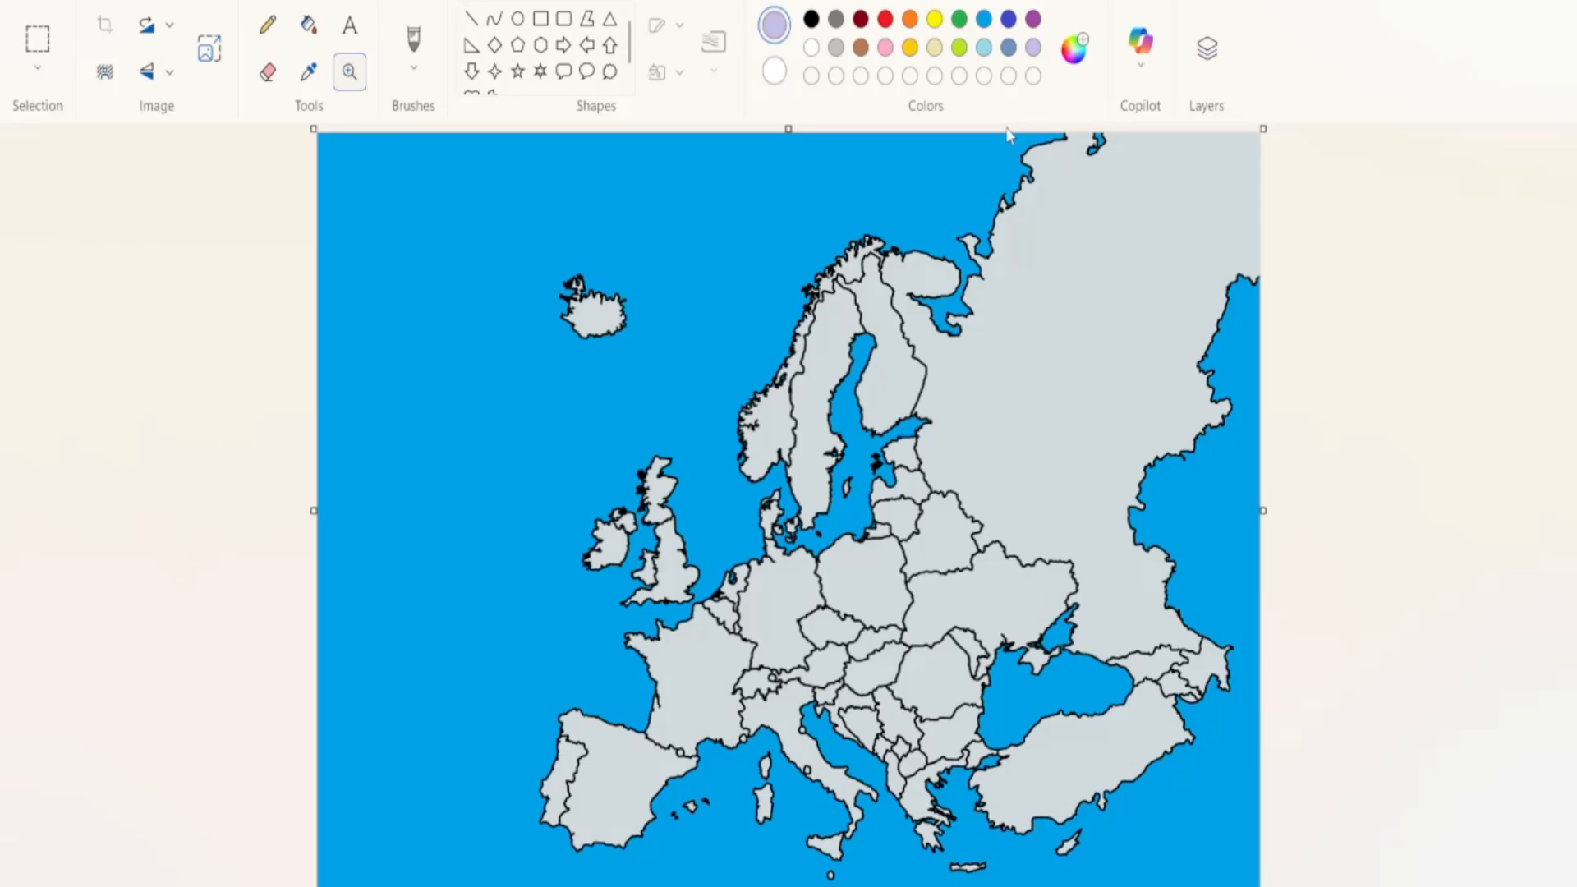
Fill Portugal with lavender, and undo a trial fill of France
{"action": "left_click", "coordinate": [1038, 640]}
{"action": "left_click", "coordinate": [308, 32]}
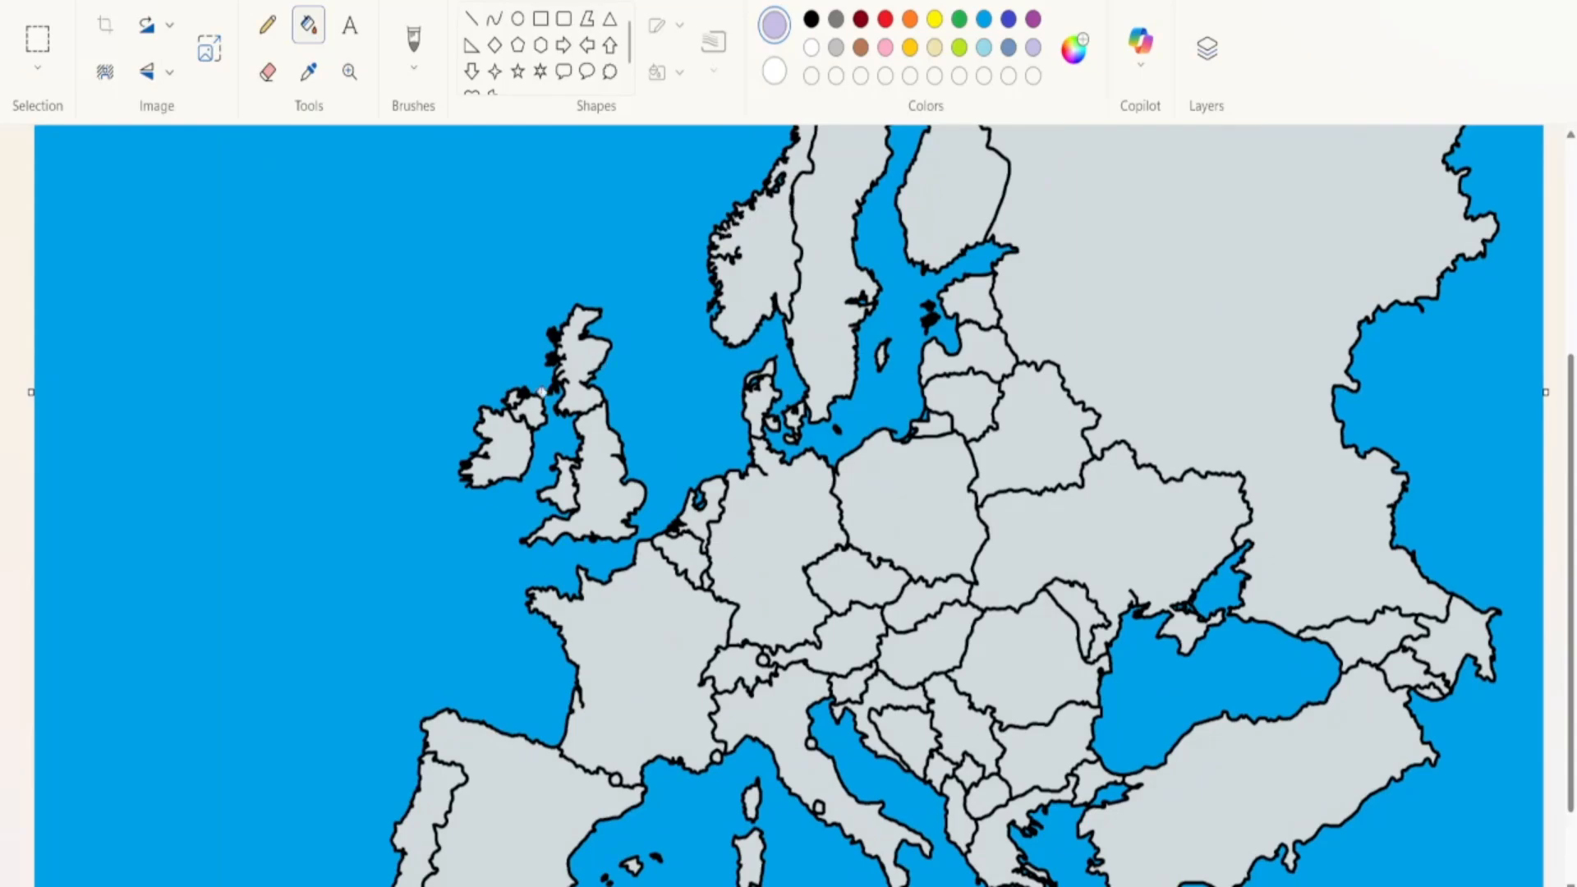
{"action": "scroll", "coordinate": [487, 550], "scroll_direction": "down", "scroll_amount": 1}
{"action": "scroll", "coordinate": [486, 556], "scroll_direction": "down", "scroll_amount": 3}
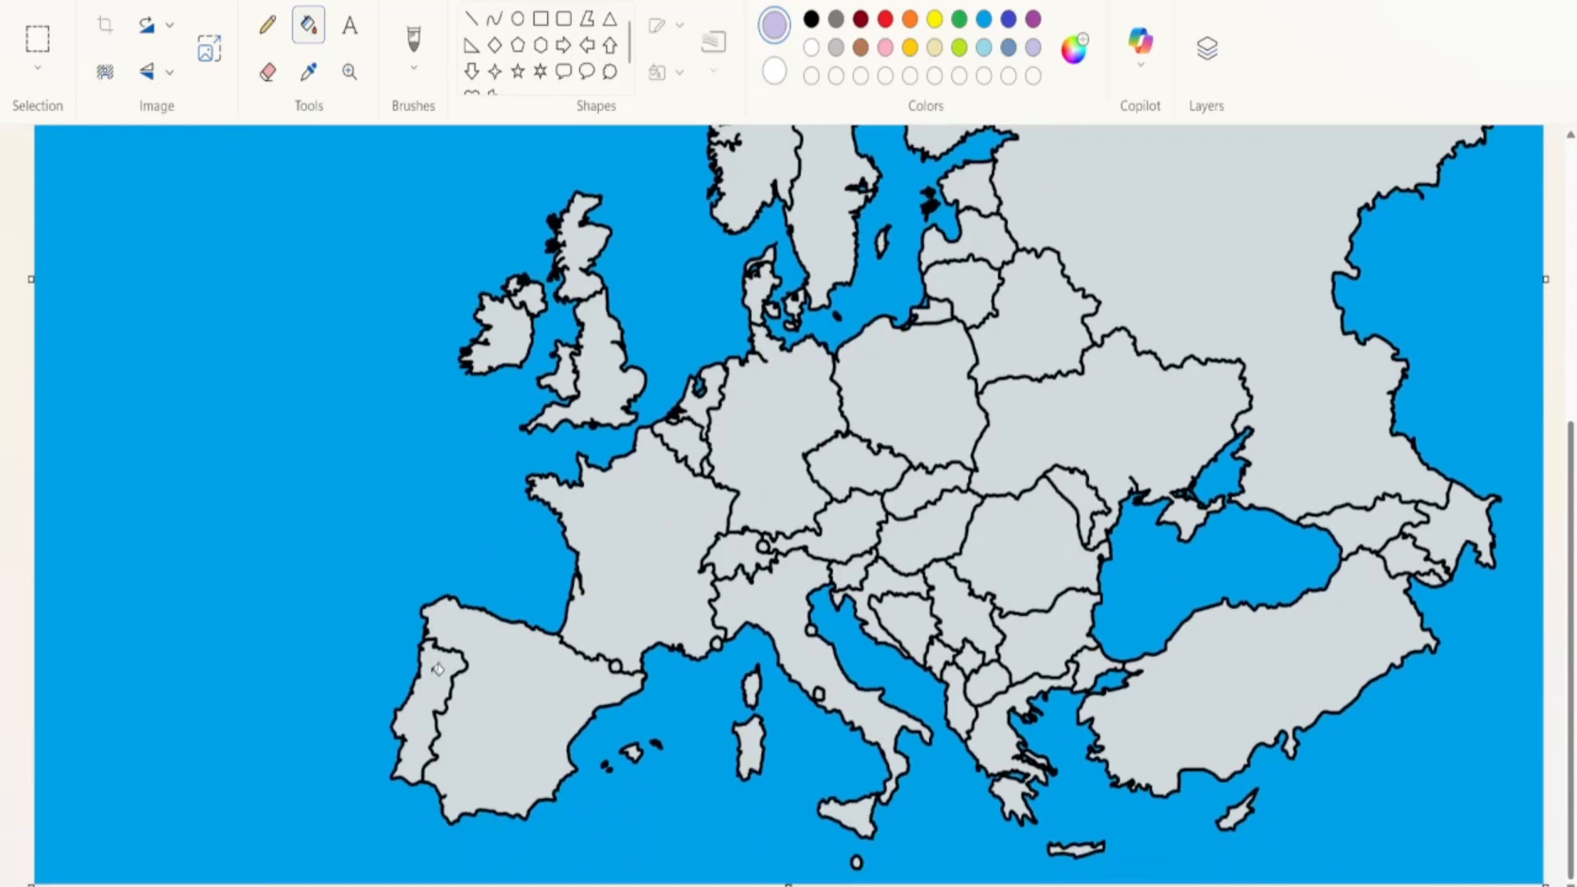
{"action": "left_click", "coordinate": [438, 670]}
{"action": "left_click", "coordinate": [641, 534]}
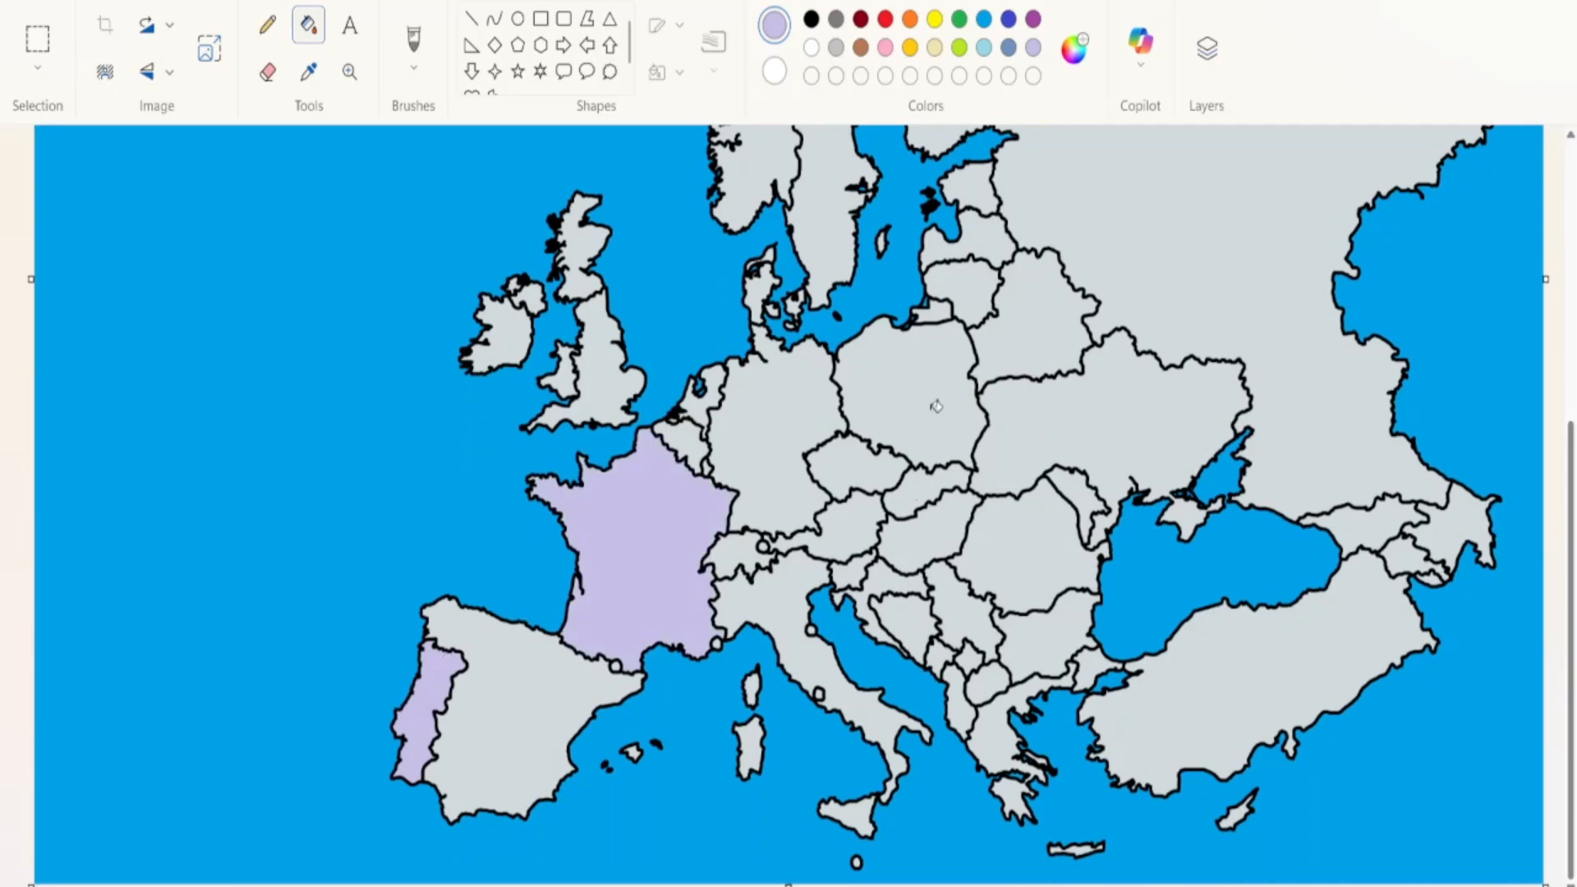
{"action": "key", "text": "ctrl+z"}
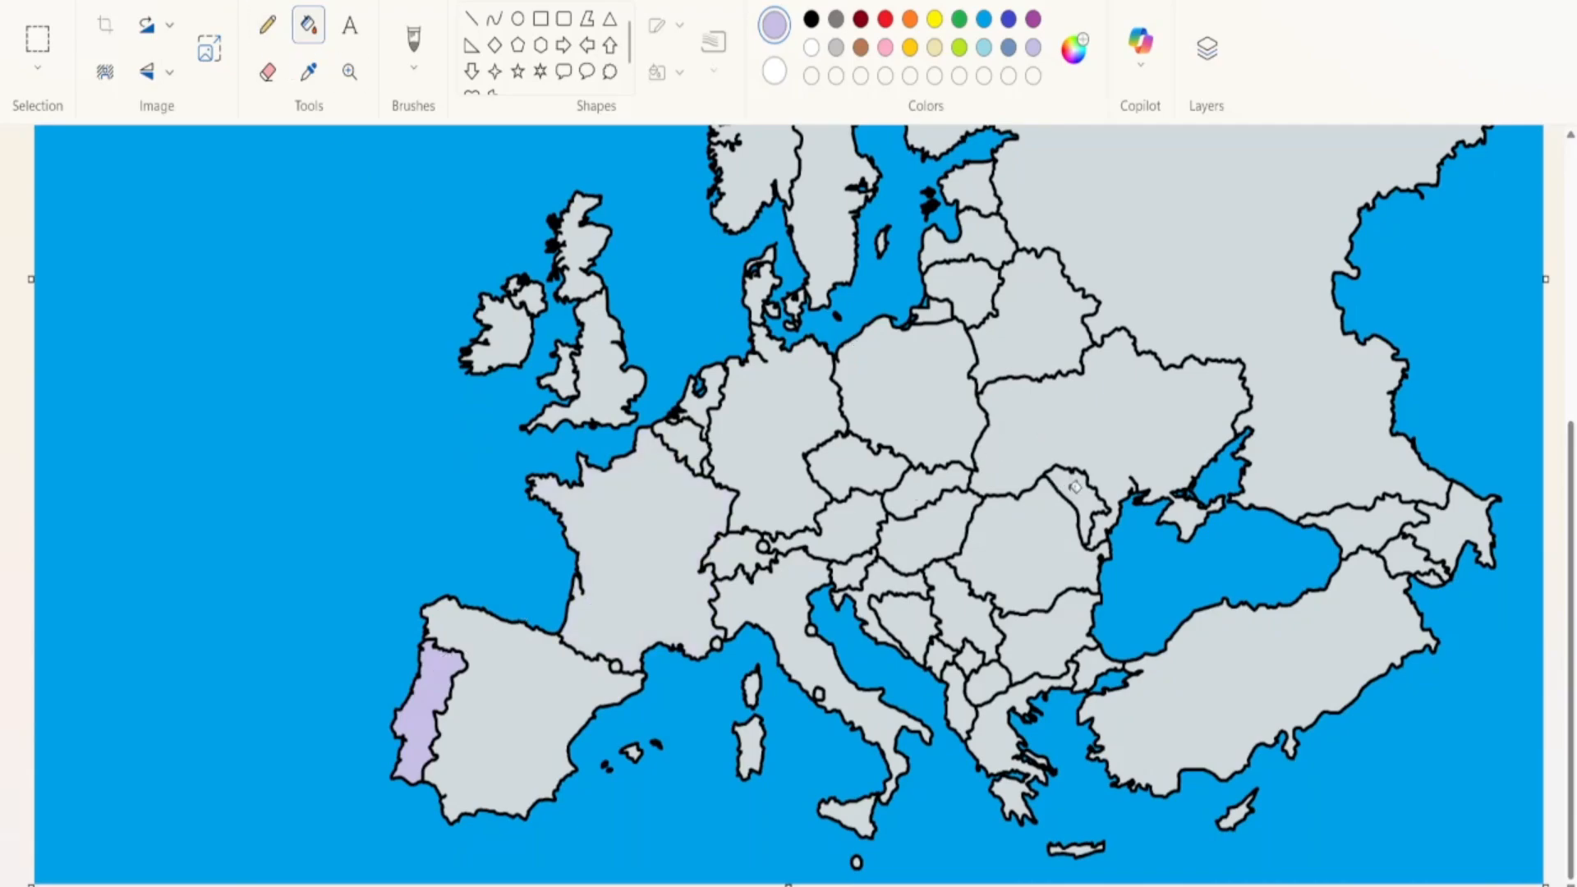
Fill Russia and its Kaliningrad exclave with lavender
{"action": "left_click", "coordinate": [1163, 316]}
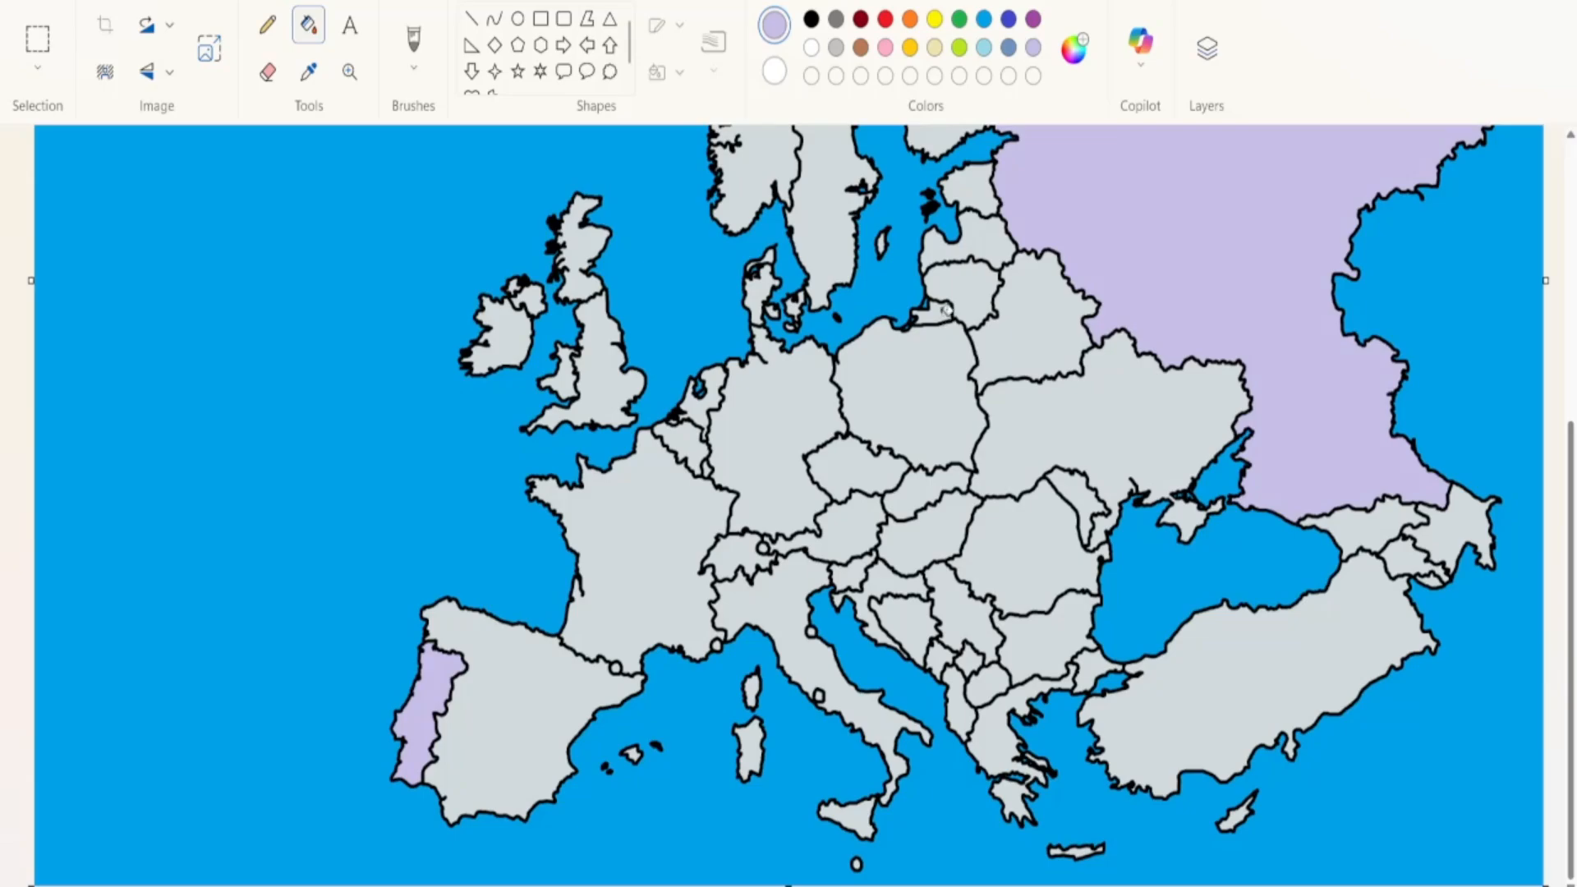
{"action": "left_click", "coordinate": [945, 318]}
{"action": "scroll", "coordinate": [1034, 409], "scroll_direction": "up", "scroll_amount": 1}
{"action": "scroll", "coordinate": [1034, 410], "scroll_direction": "up", "scroll_amount": 4}
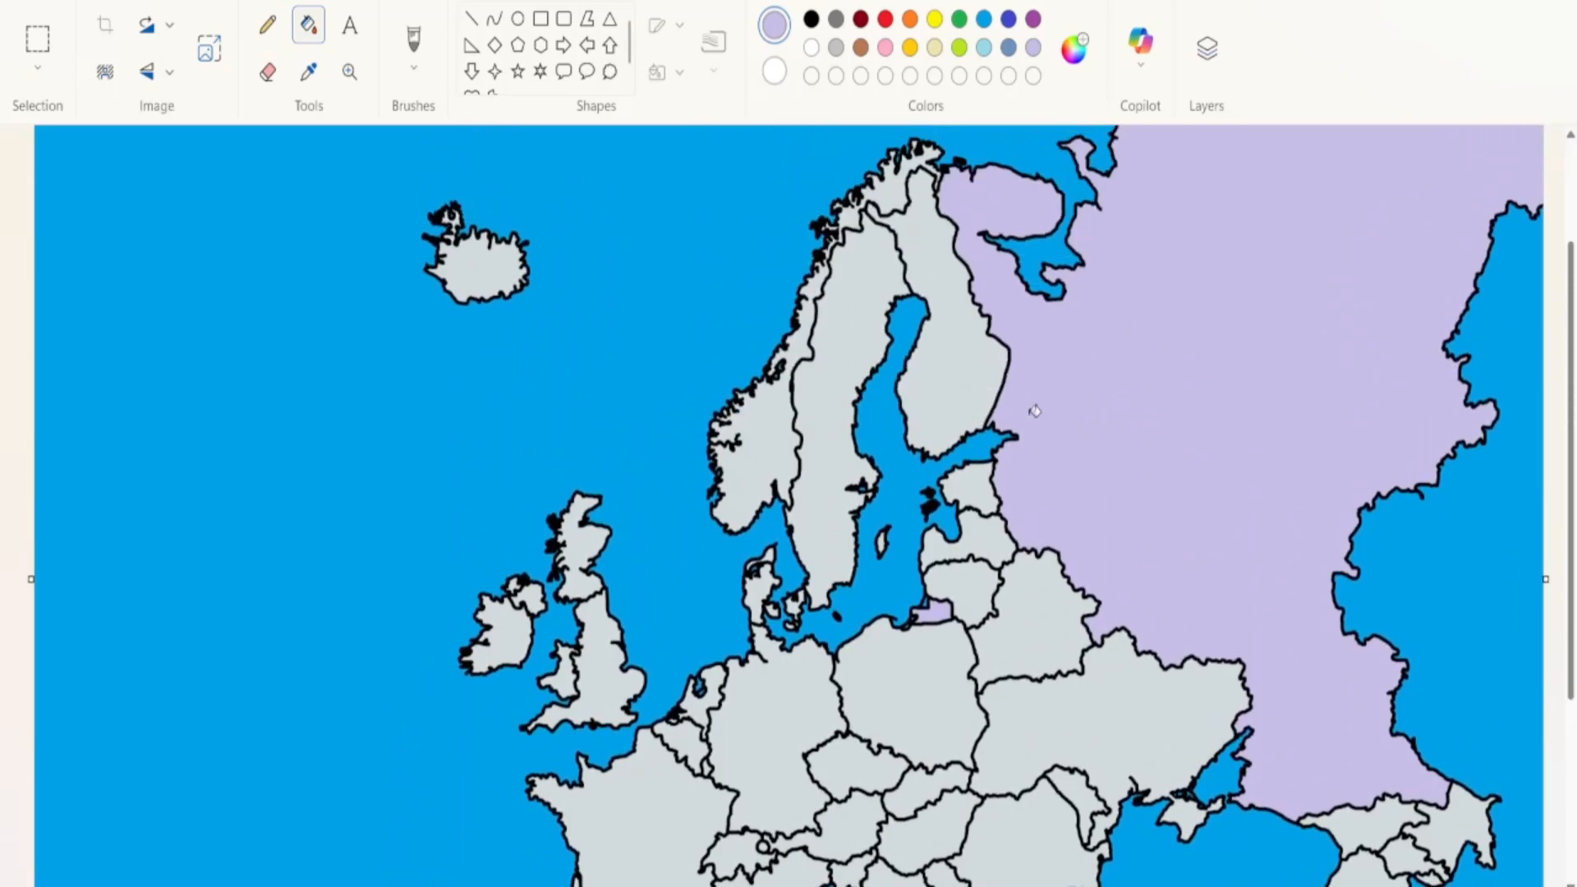
Fill Greece, including the Peloponnese and Crete, with lavender
{"action": "scroll", "coordinate": [1034, 415], "scroll_direction": "down", "scroll_amount": 4}
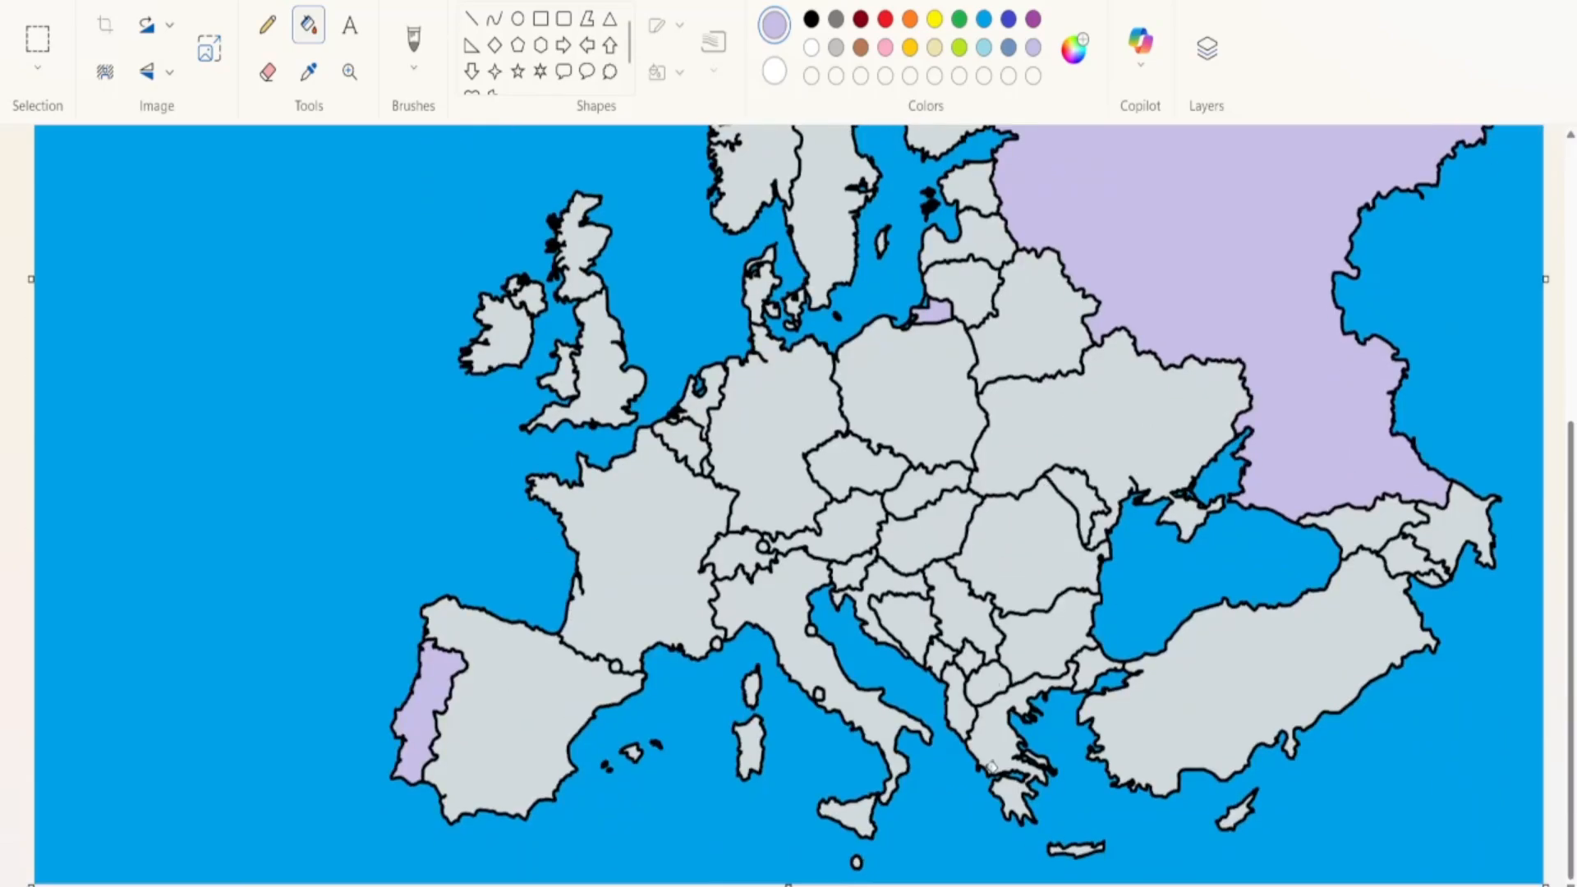
{"action": "left_click", "coordinate": [1006, 737]}
{"action": "left_click", "coordinate": [1099, 845]}
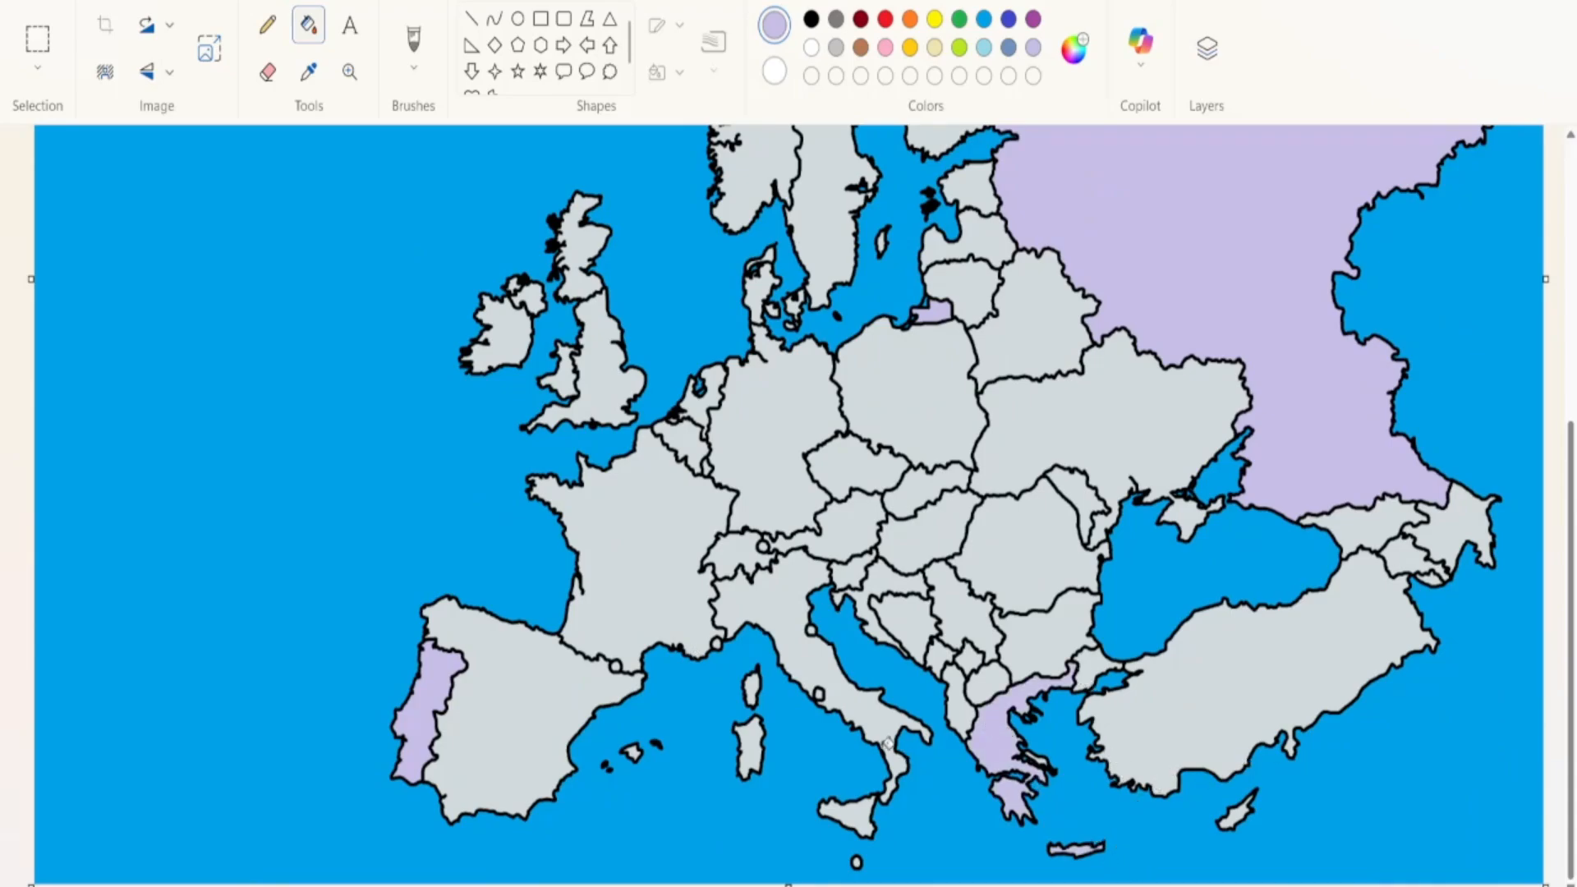
Fill England and Iceland with lavender
{"action": "scroll", "coordinate": [748, 470], "scroll_direction": "up", "scroll_amount": 5}
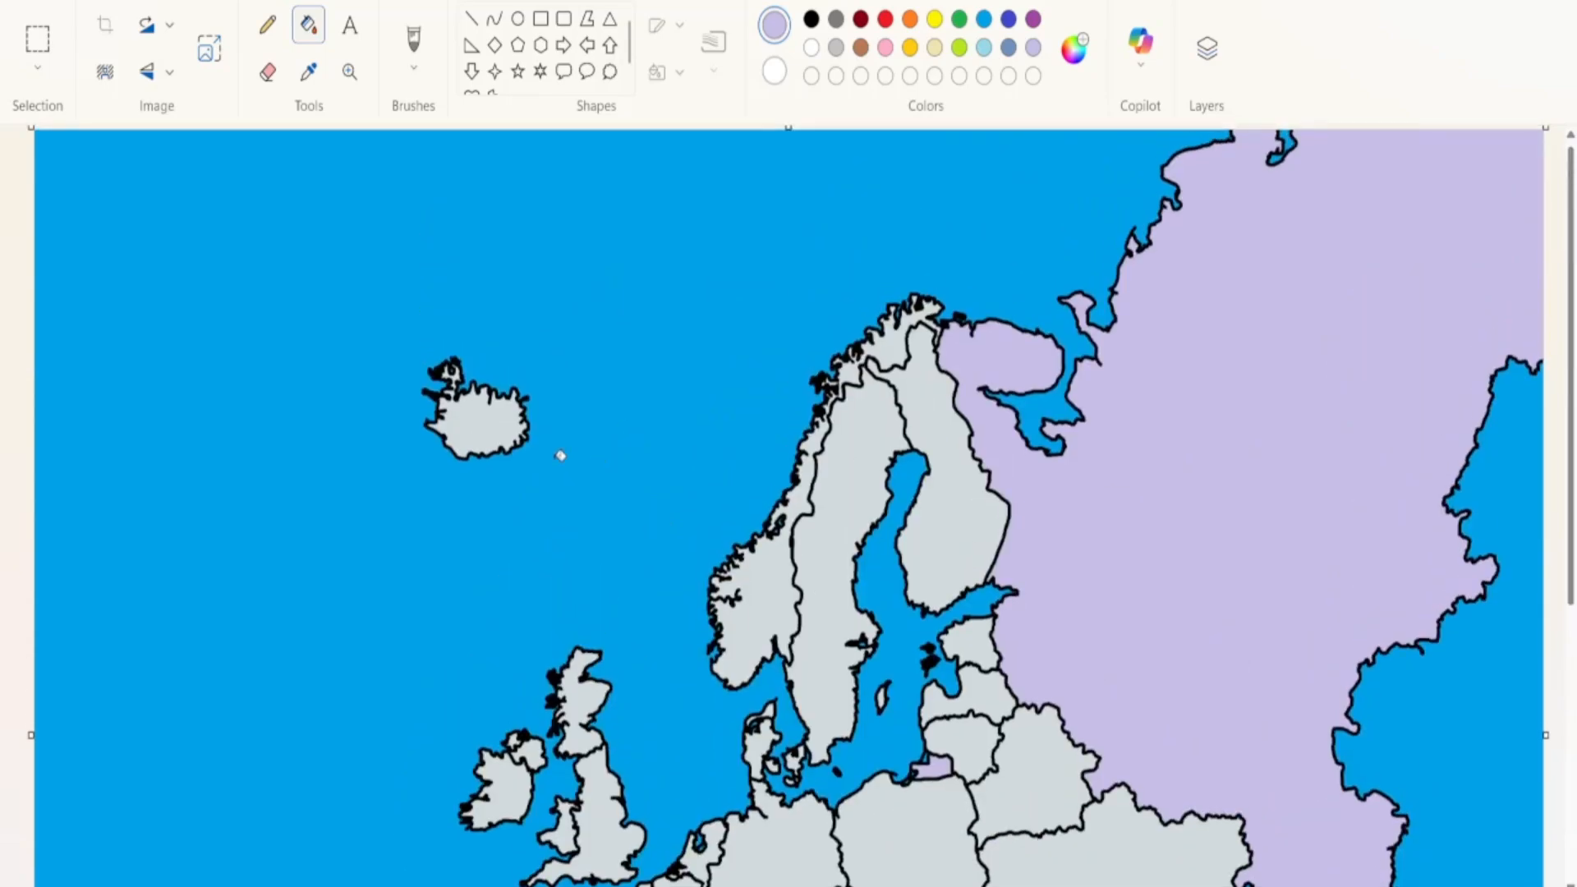
{"action": "scroll", "coordinate": [624, 554], "scroll_direction": "down", "scroll_amount": 4}
{"action": "scroll", "coordinate": [634, 557], "scroll_direction": "down", "scroll_amount": 1}
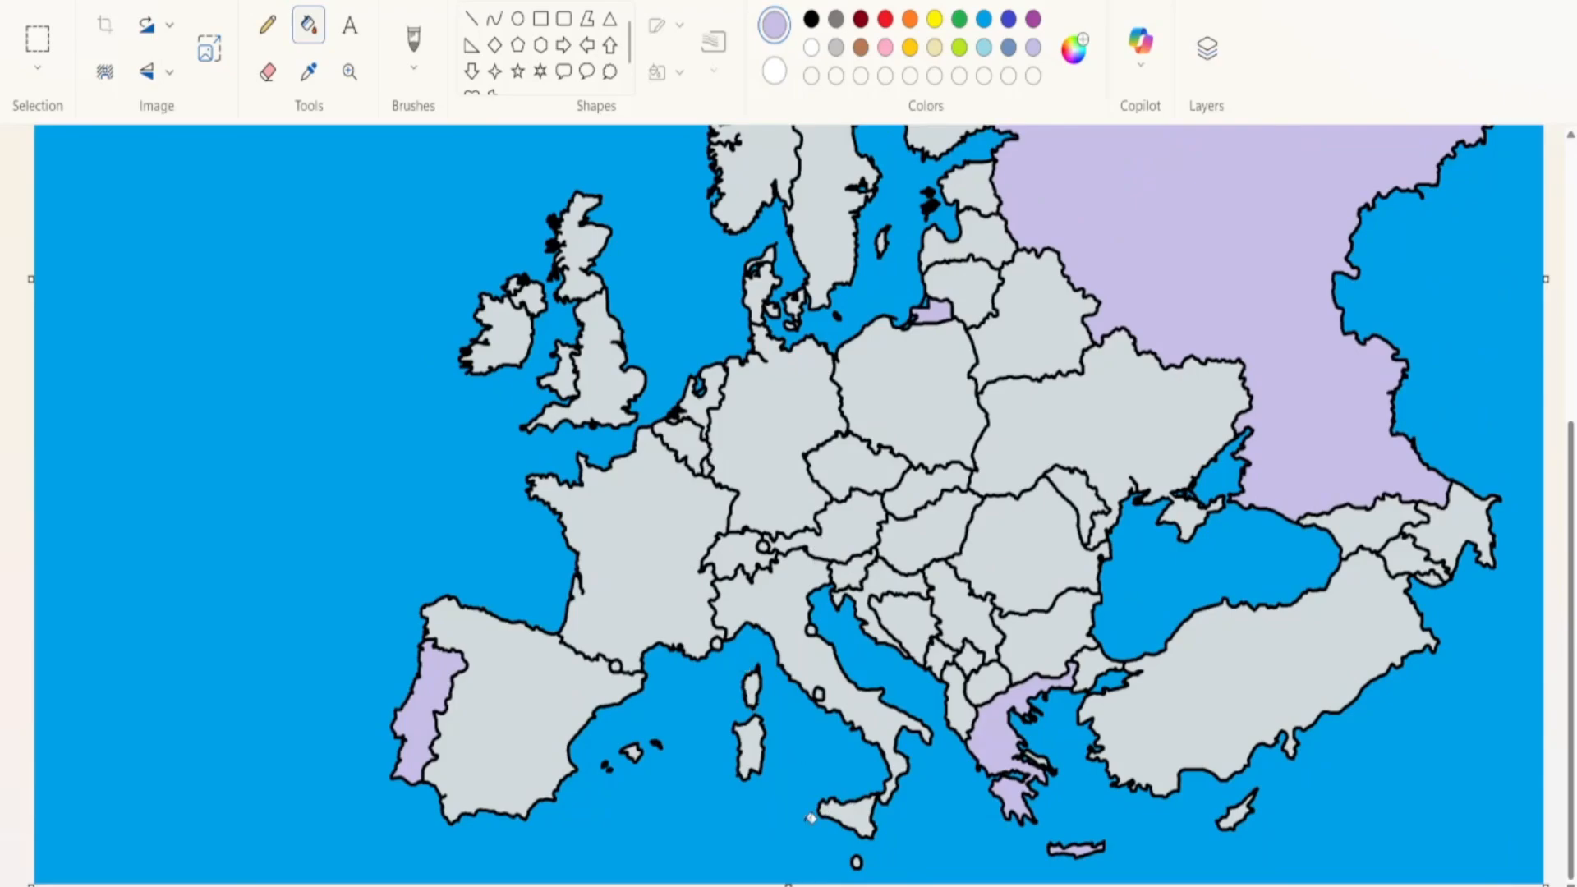
{"action": "left_click", "coordinate": [608, 365]}
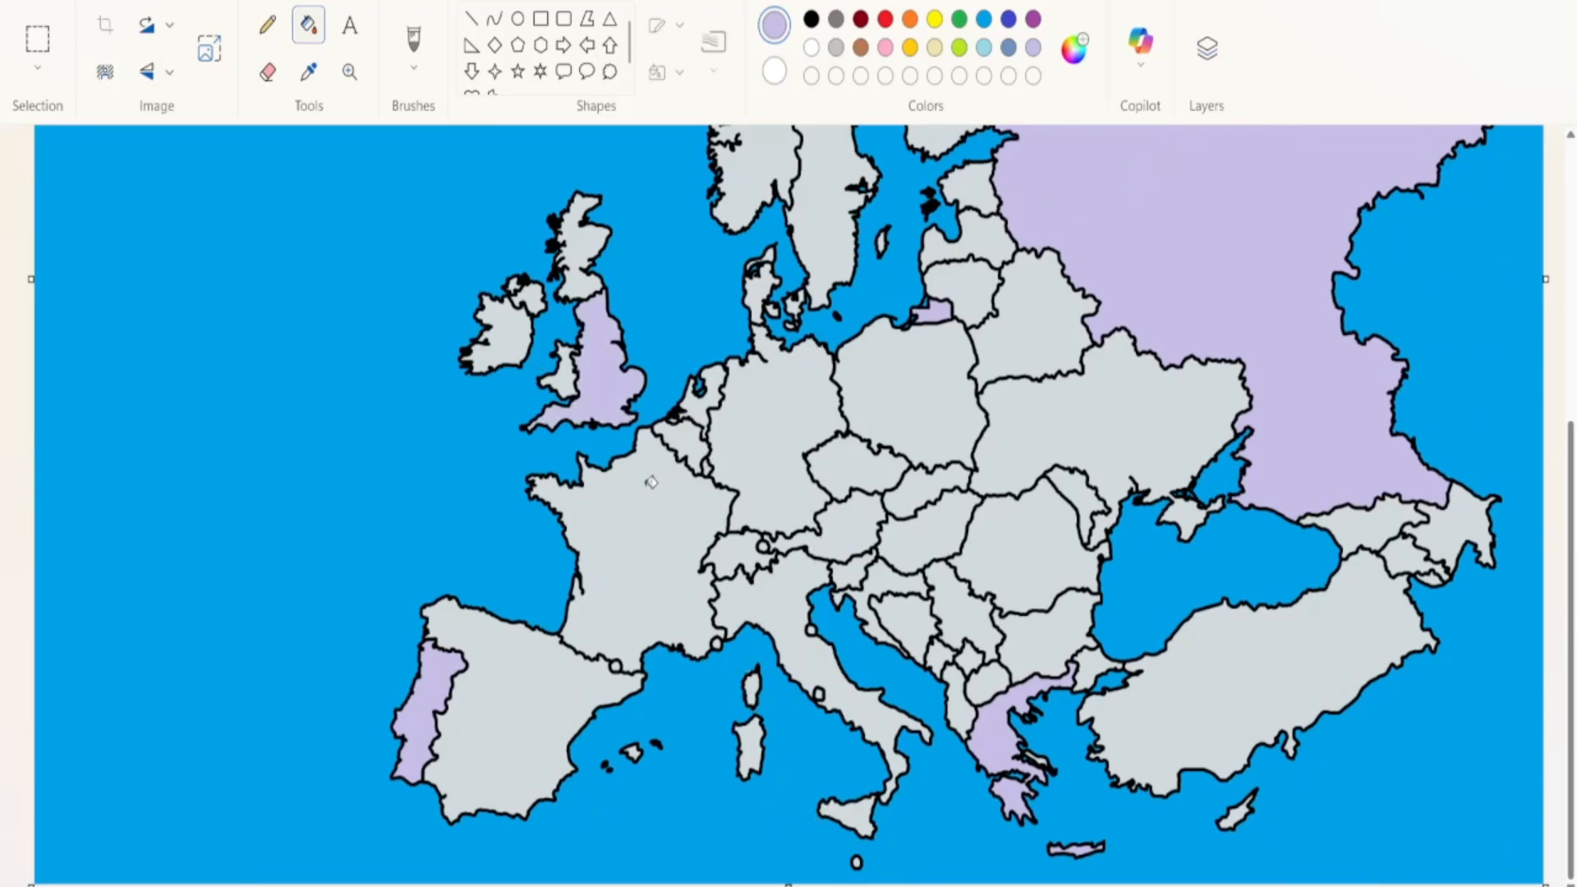
{"action": "scroll", "coordinate": [649, 484], "scroll_direction": "up", "scroll_amount": 5}
{"action": "left_click", "coordinate": [485, 411]}
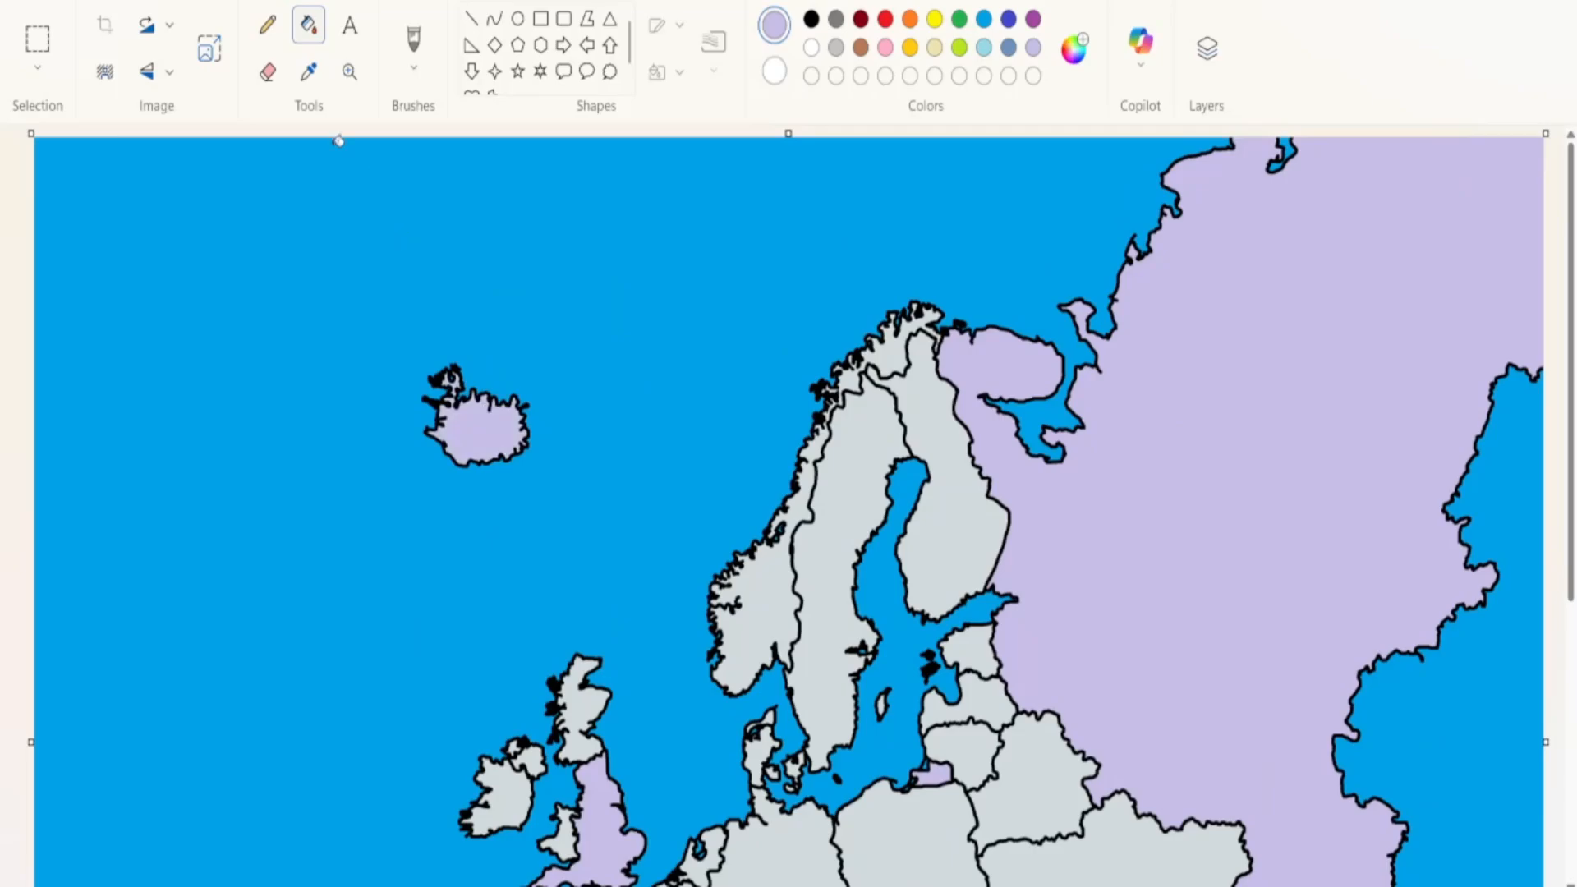
Zoom out and back in to review the colored countries across the whole map of Europe
{"action": "left_click", "coordinate": [350, 72]}
{"action": "right_click", "coordinate": [655, 658]}
{"action": "right_click", "coordinate": [658, 660]}
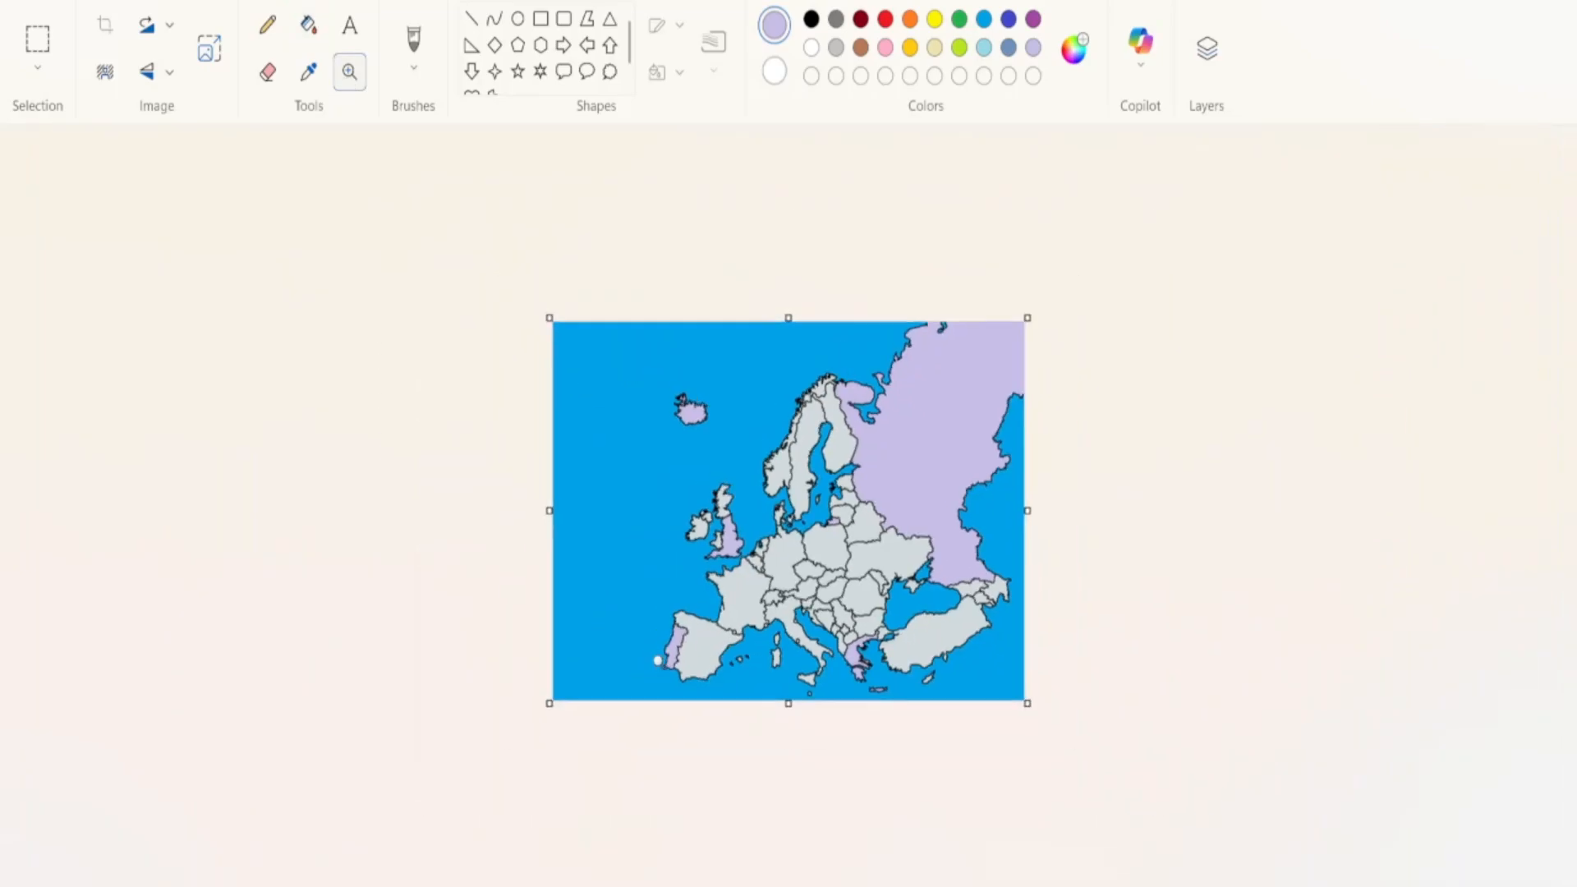
{"action": "left_click", "coordinate": [723, 662]}
{"action": "left_click", "coordinate": [768, 664]}
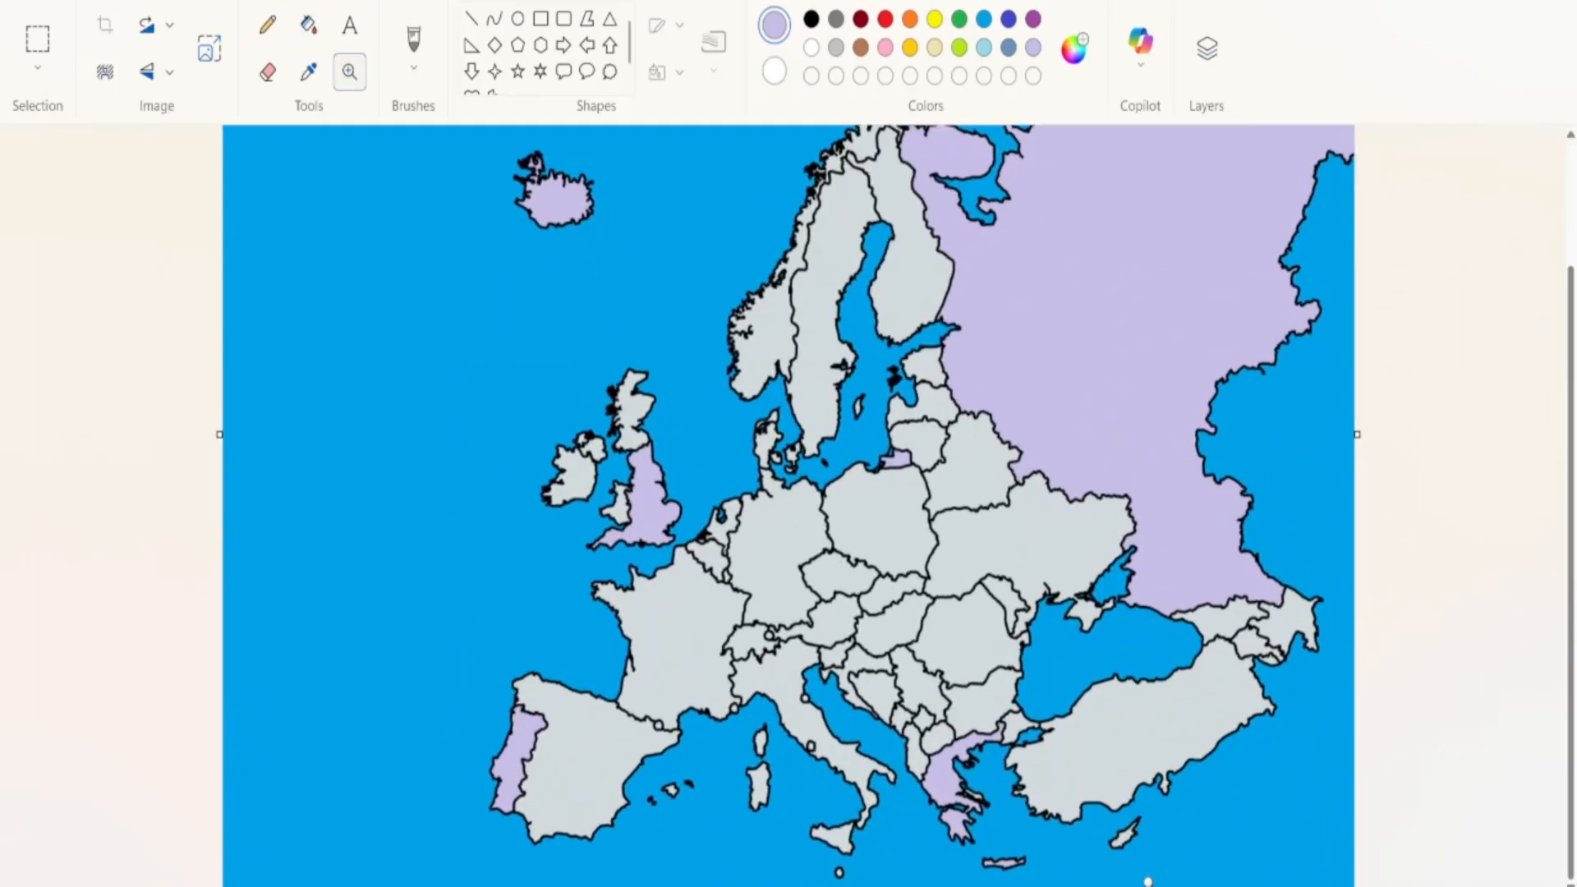
Switch to the IMGonline.tools website and open its Remove color tool
{"action": "right_click", "coordinate": [1131, 838]}
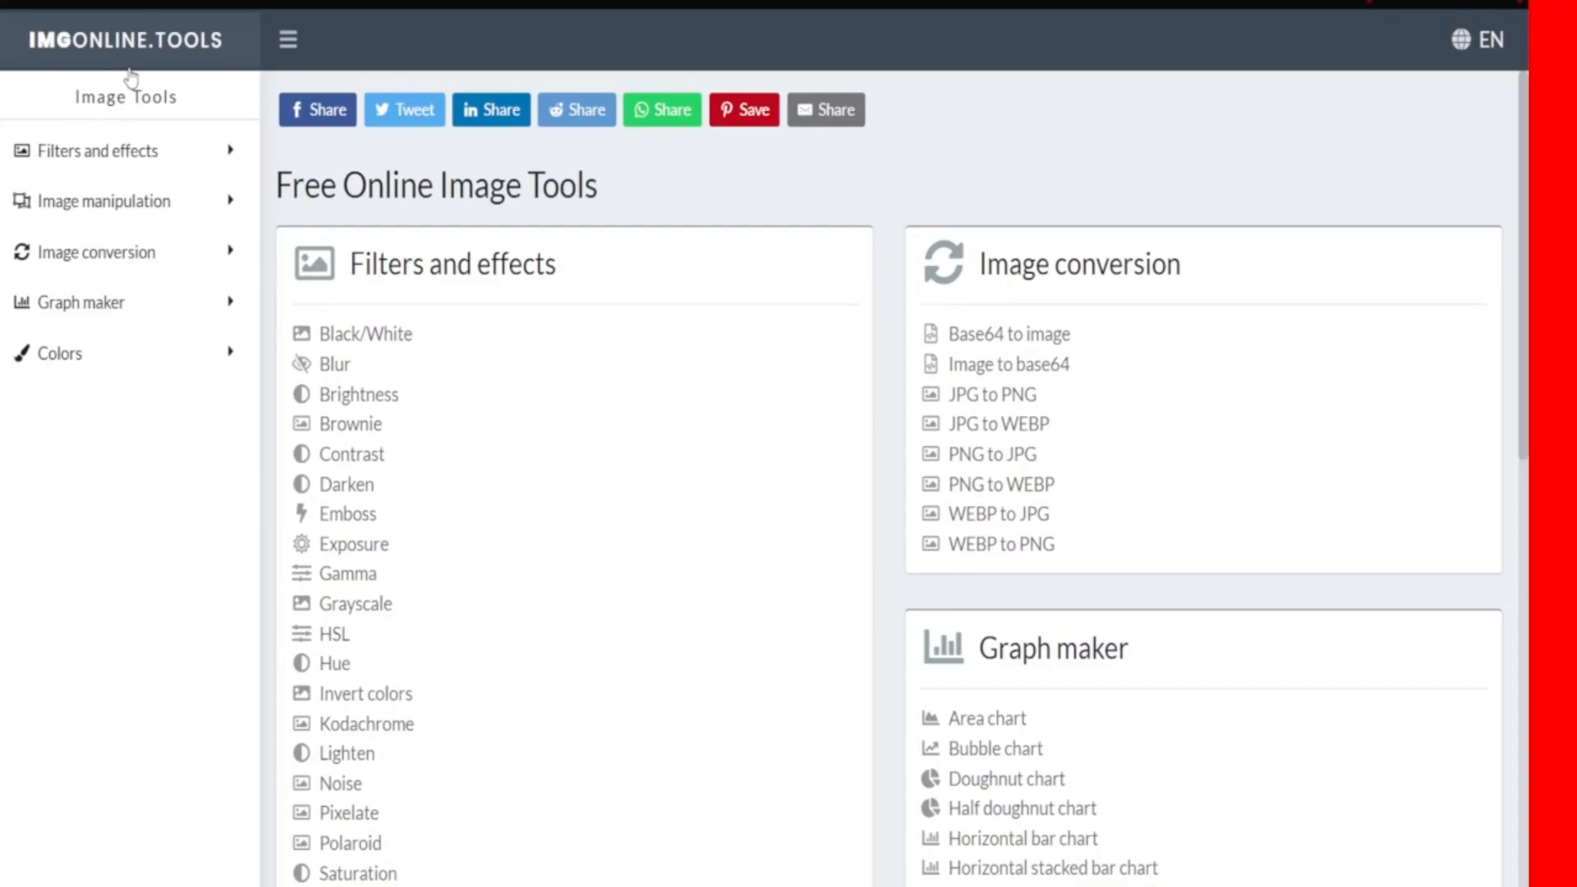
{"action": "left_click", "coordinate": [134, 199]}
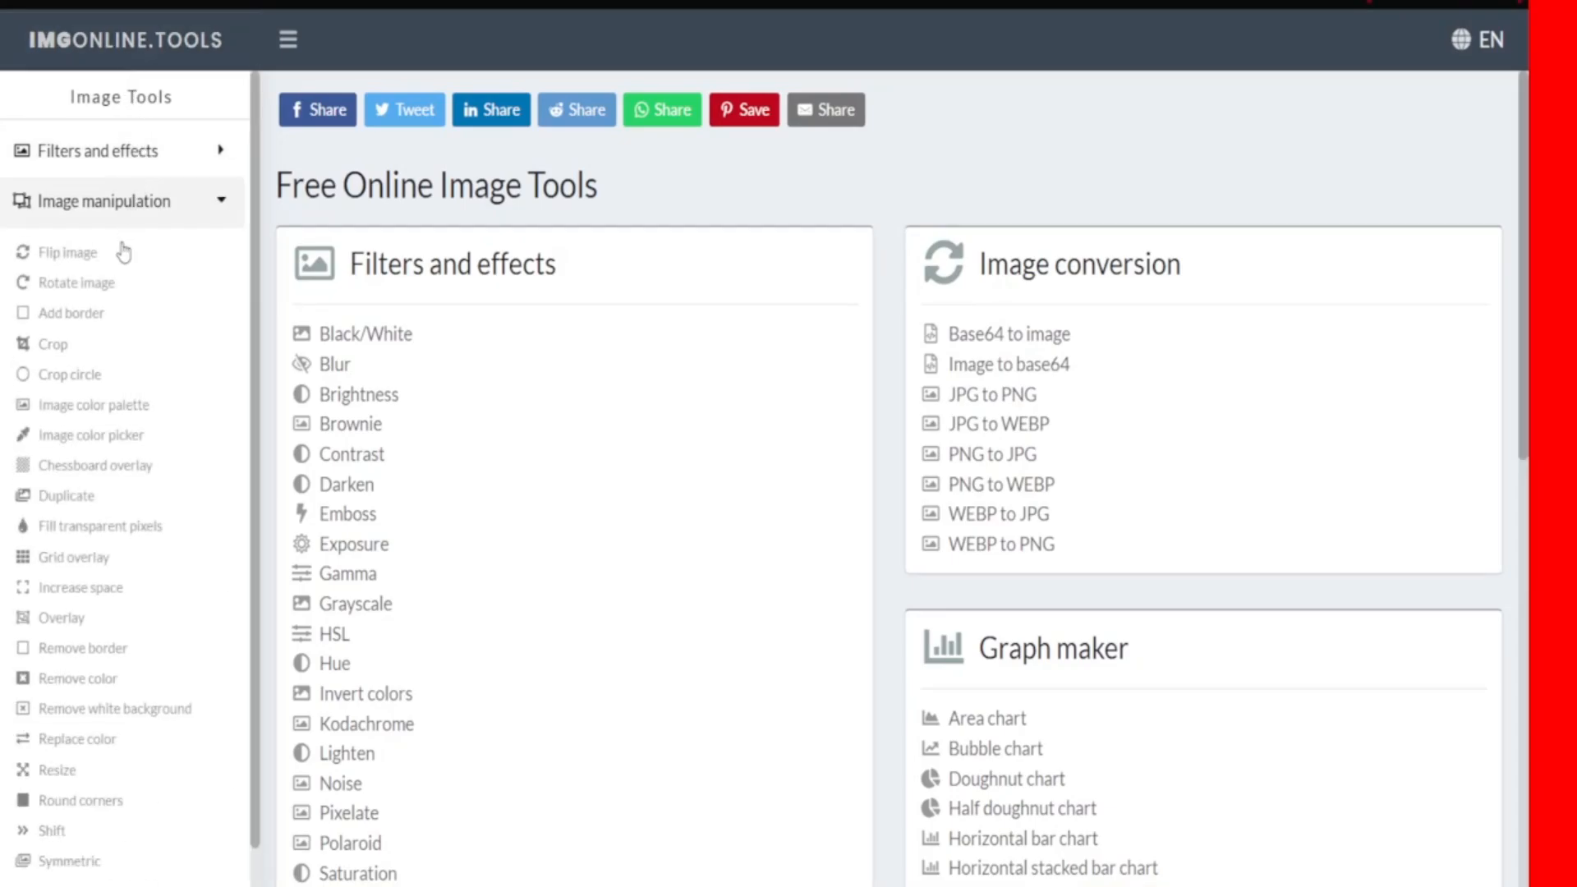
{"action": "left_click", "coordinate": [74, 692]}
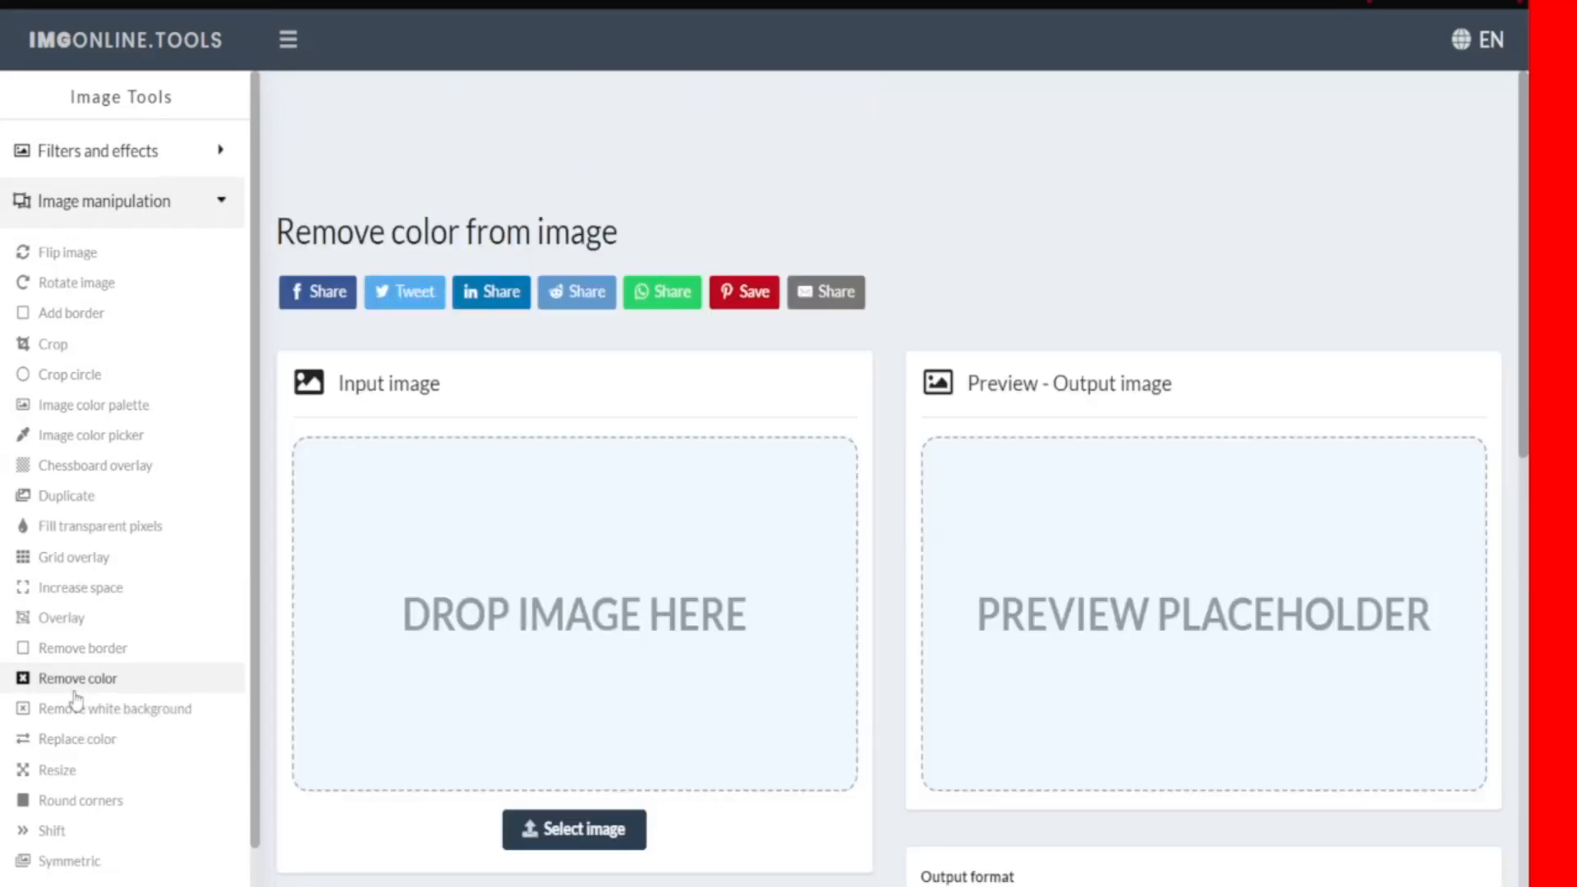
{"action": "scroll", "coordinate": [609, 517], "scroll_direction": "down", "scroll_amount": 4}
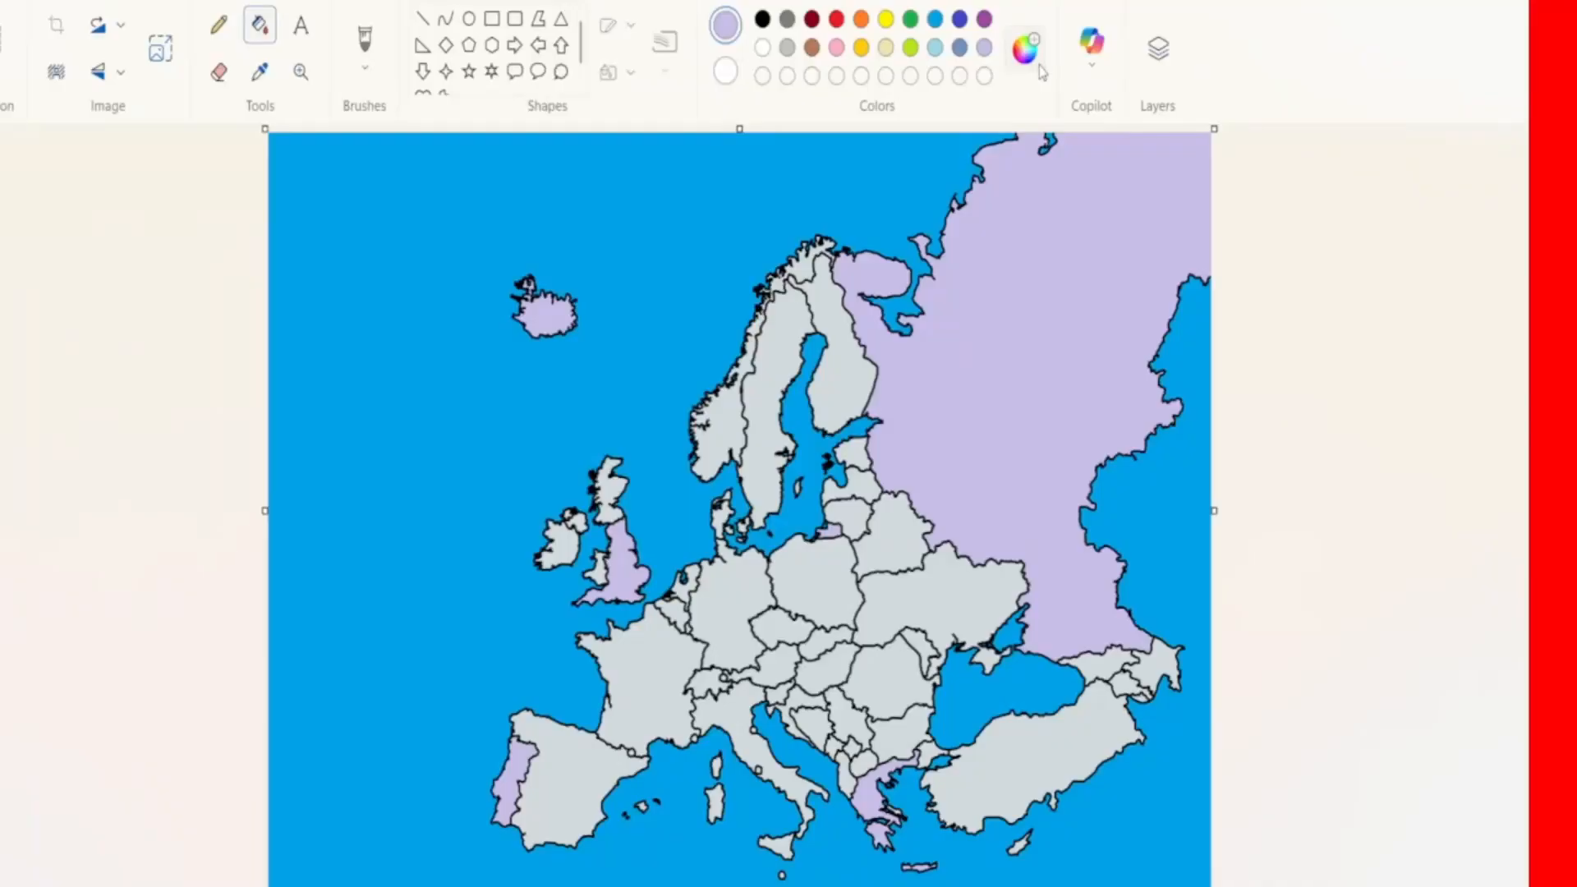
Switch to Paint and copy the hex code #C8BFE7 of the lavender fill color
{"action": "left_click", "coordinate": [1025, 45]}
{"action": "left_click", "coordinate": [836, 156]}
{"action": "key", "text": "ctrl+c"}
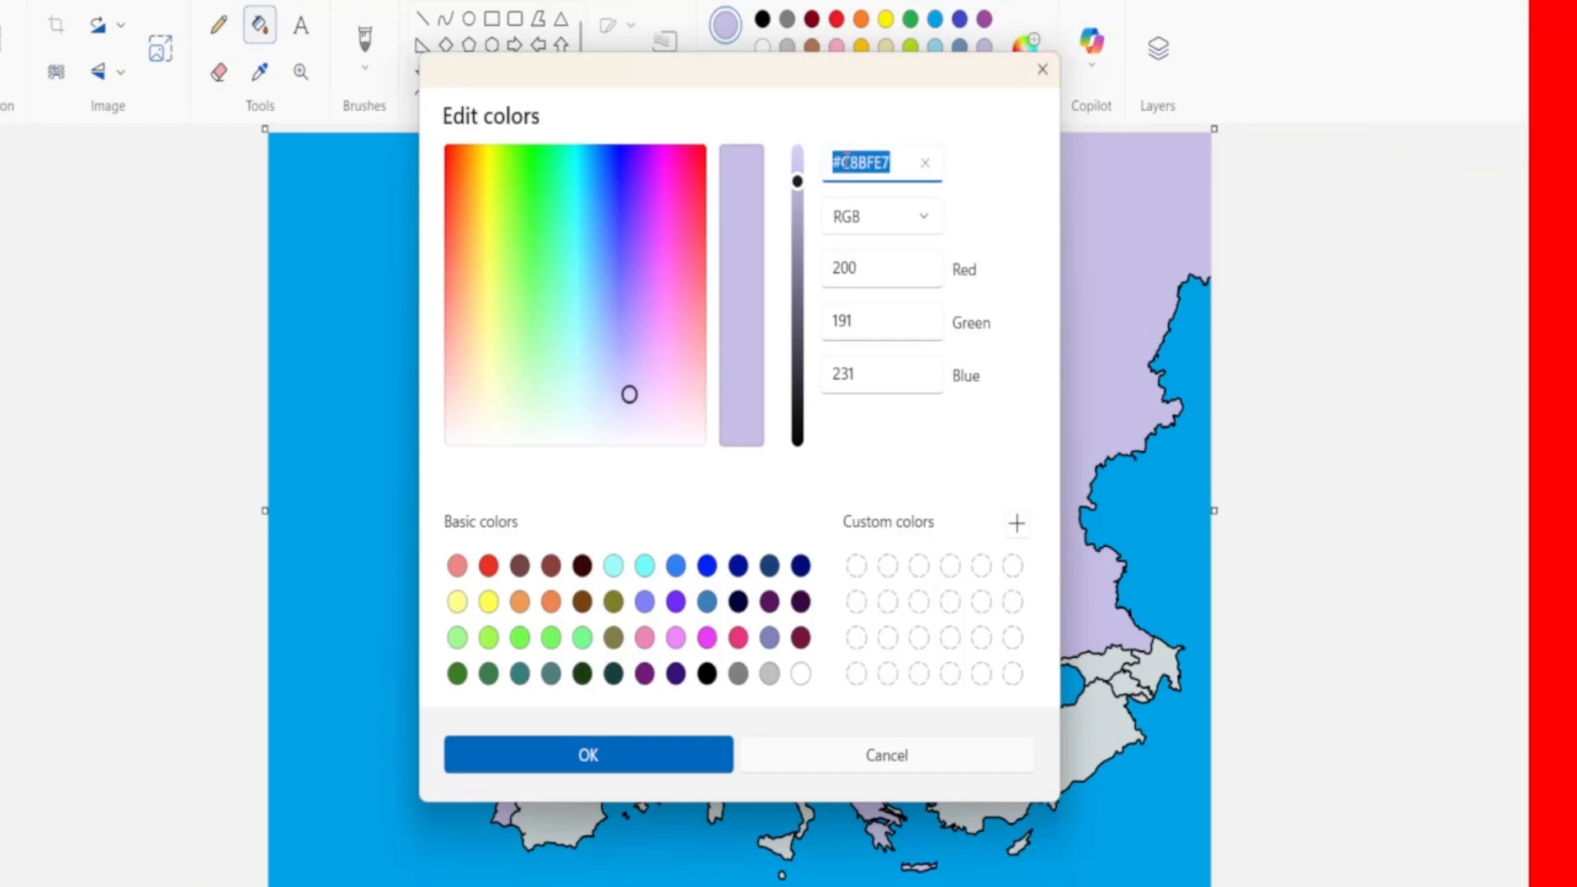
{"action": "left_click", "coordinate": [632, 753]}
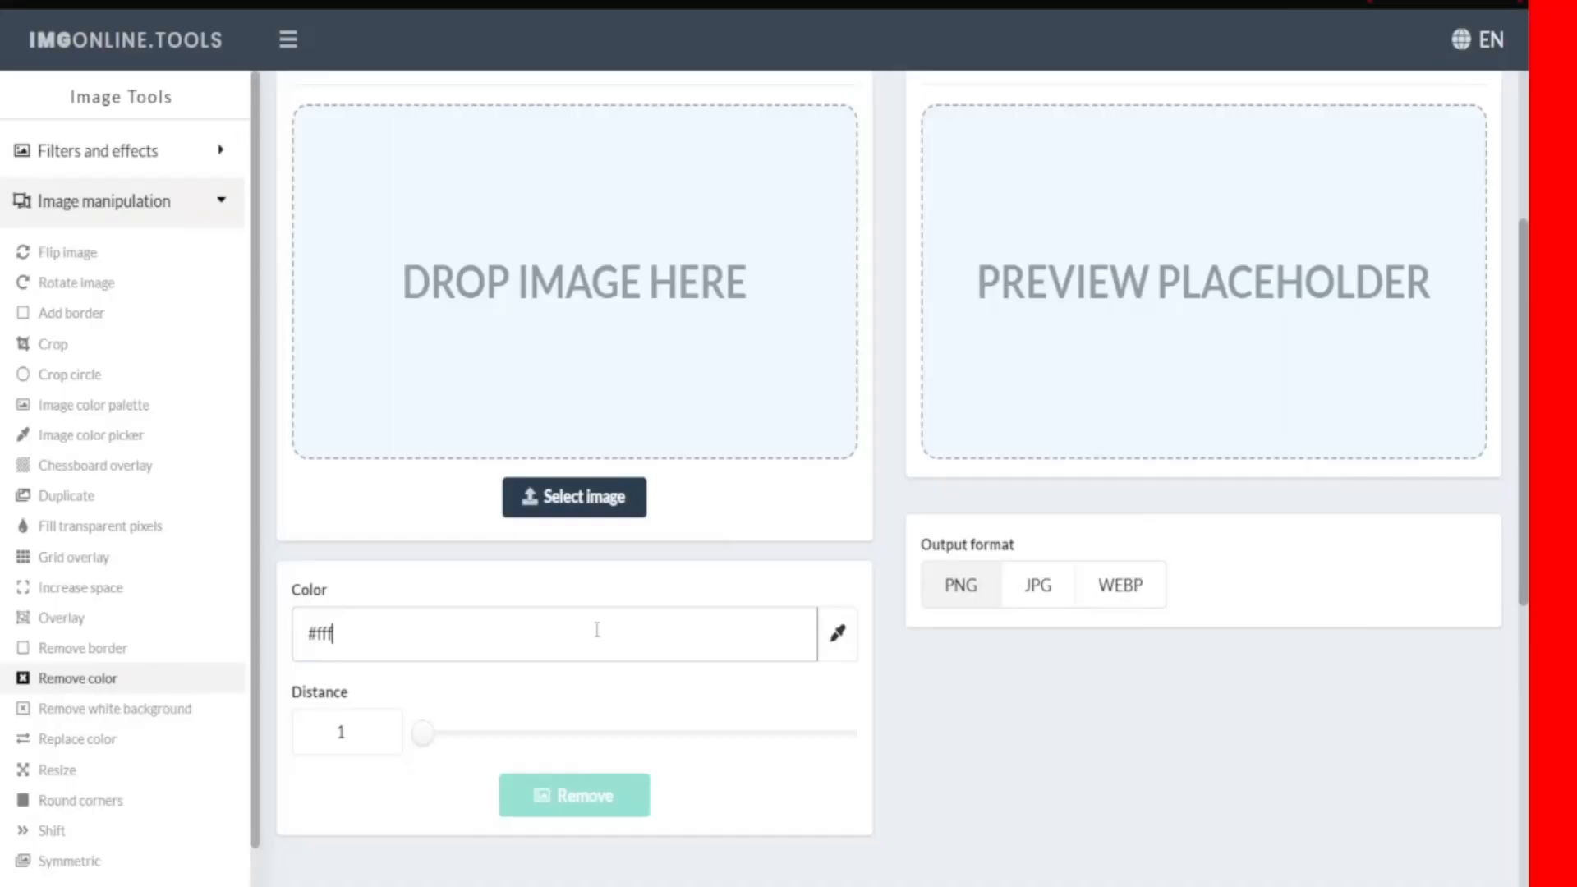
Switch to IMGonline.tools and set the color to remove to #C8BFE7 with a distance of 2
{"action": "left_click_drag", "start_coordinate": [597, 633], "coordinate": [304, 651]}
{"action": "key", "text": "ctrl+v"}
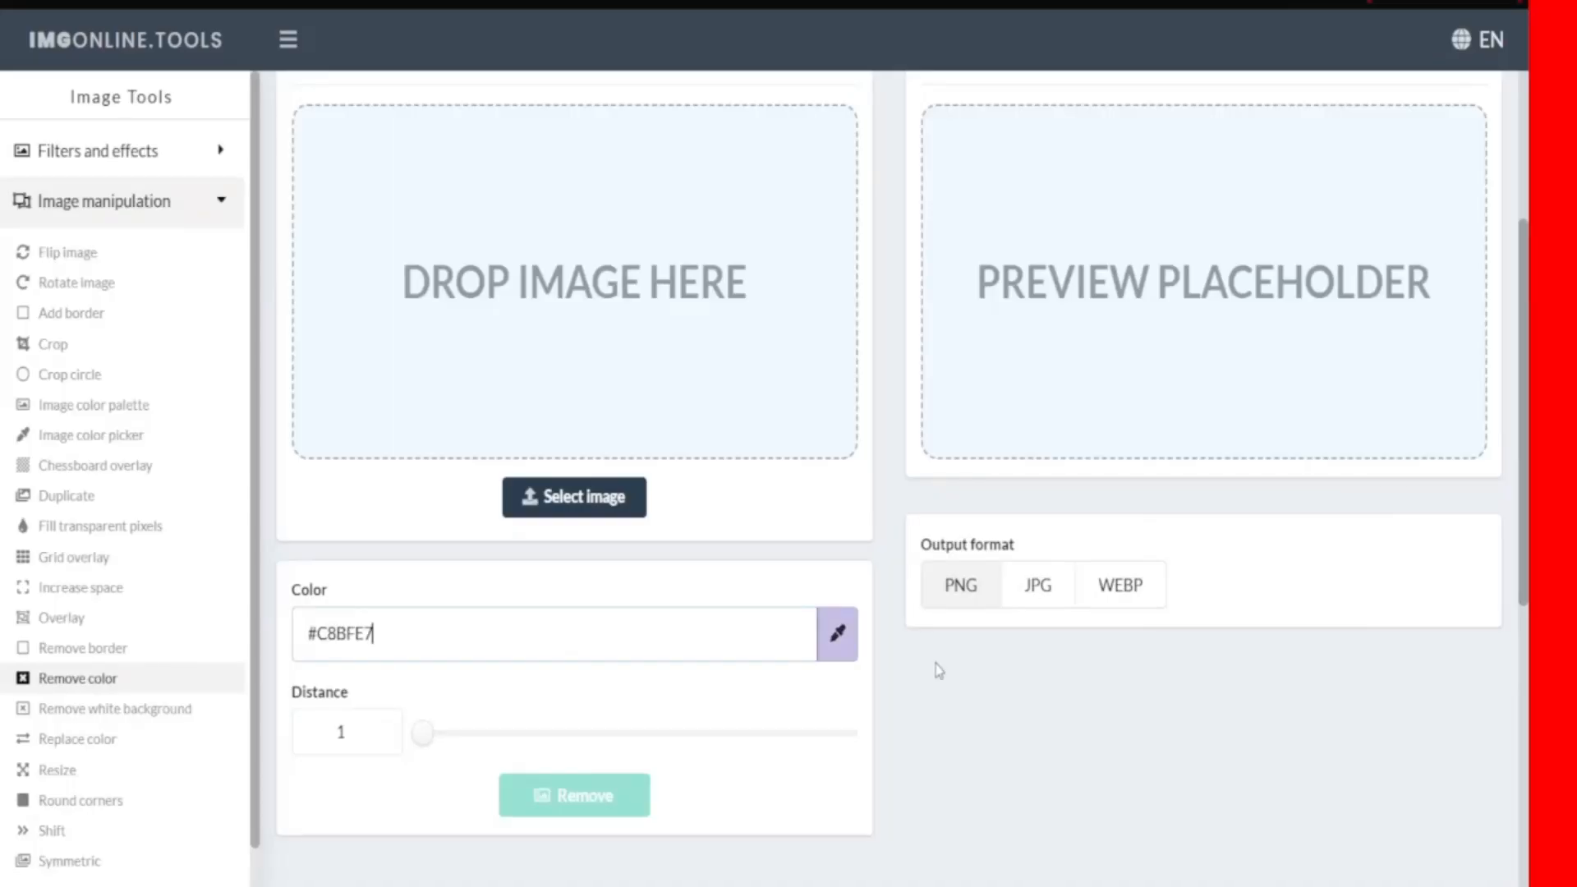
{"action": "left_click", "coordinate": [380, 728]}
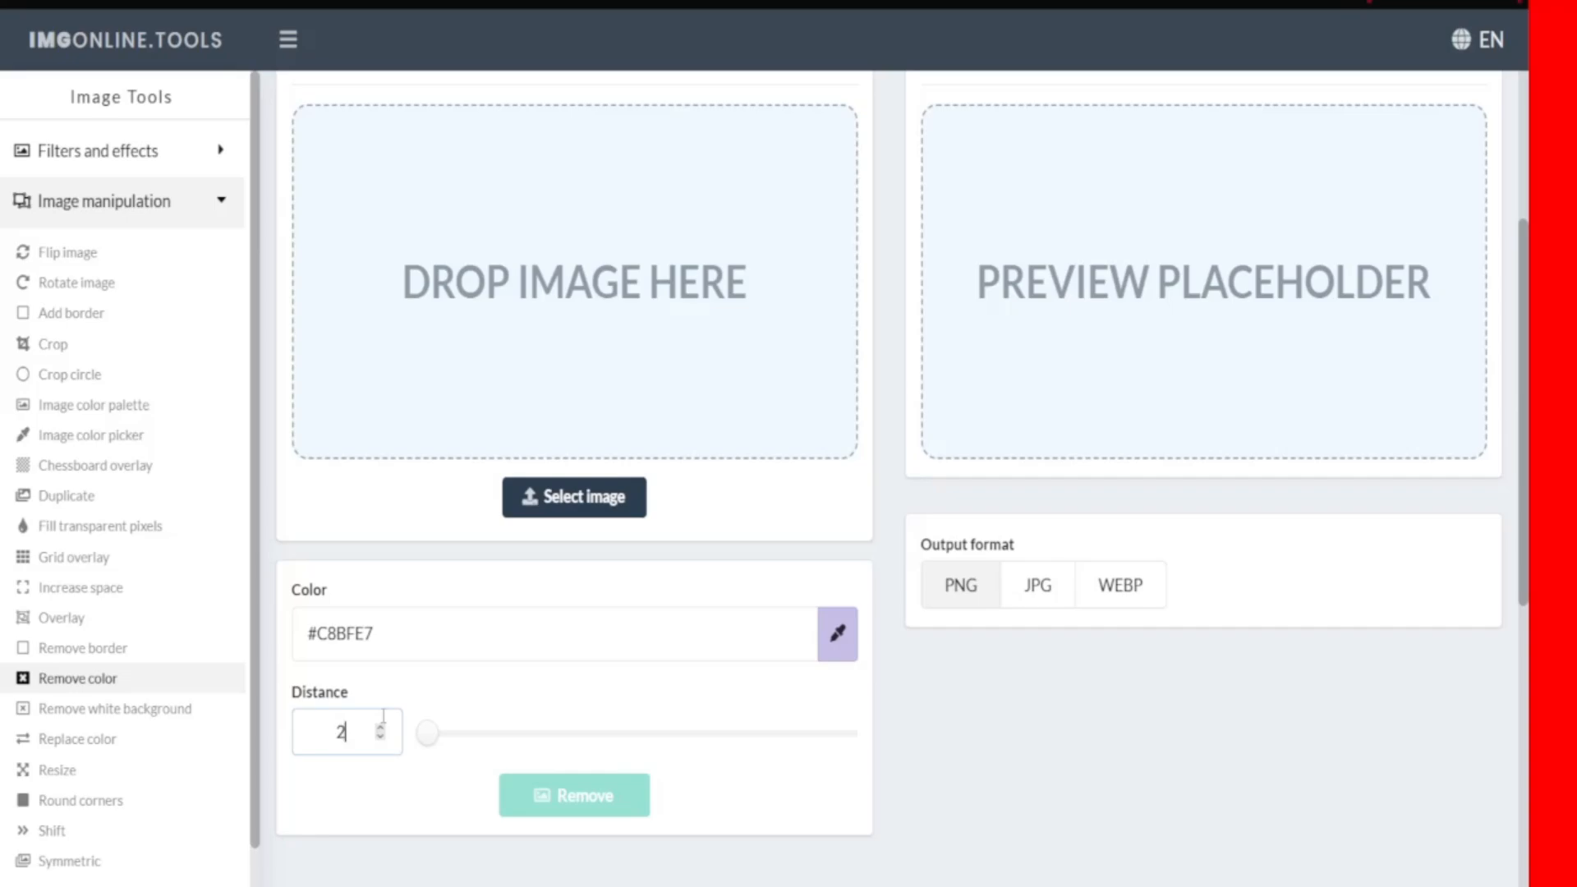
Load the colored map of Europe as the input image and remove its lavender areas with PNG output
{"action": "left_click", "coordinate": [553, 499]}
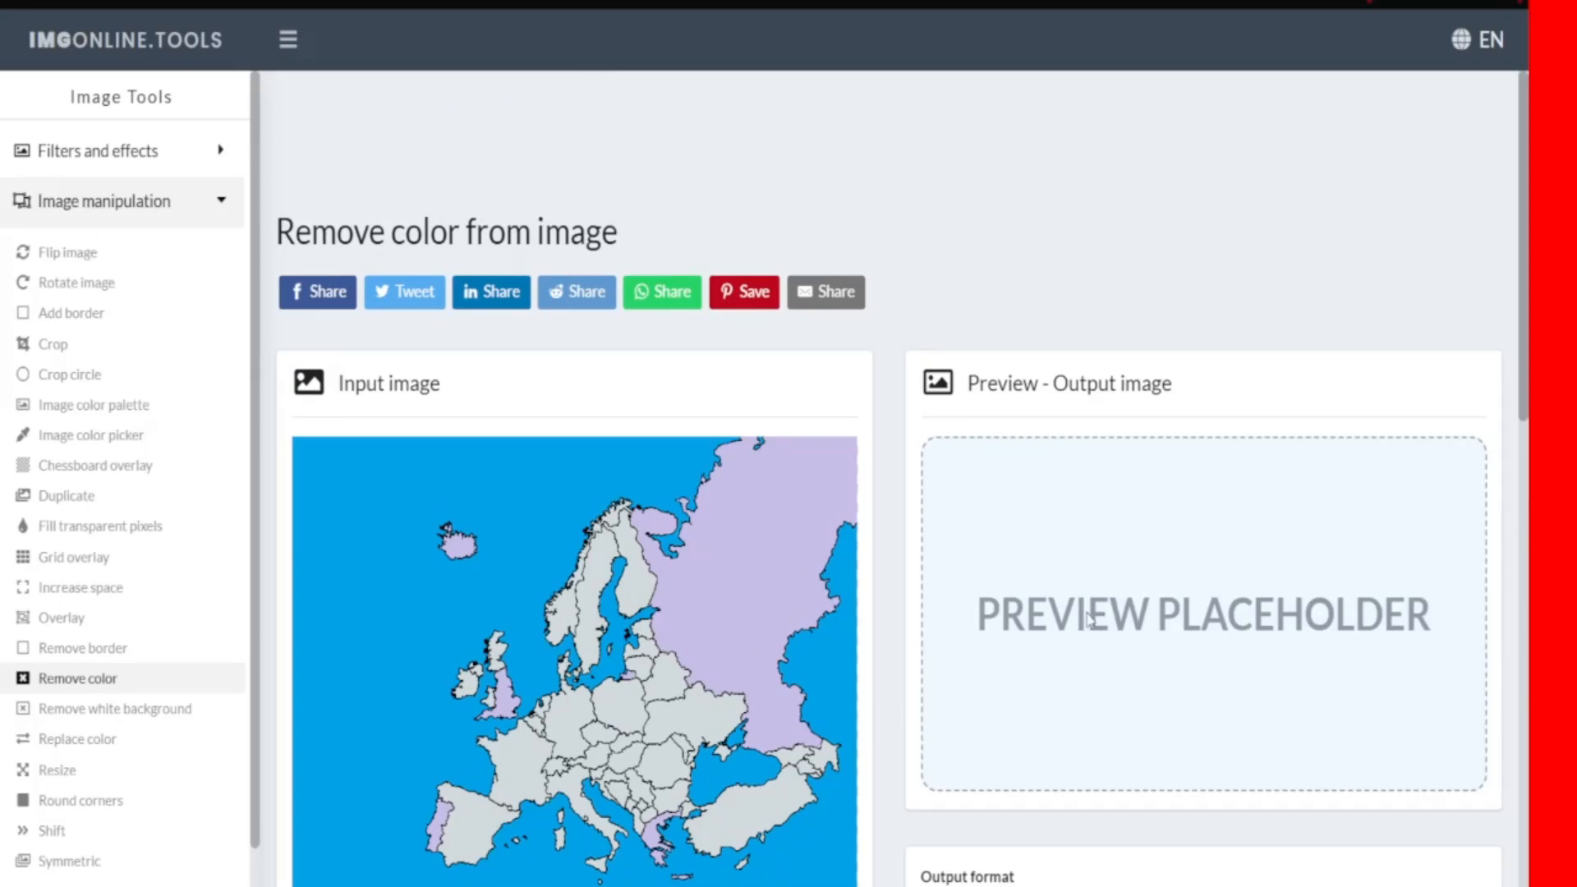
{"action": "scroll", "coordinate": [1093, 624], "scroll_direction": "down", "scroll_amount": 8}
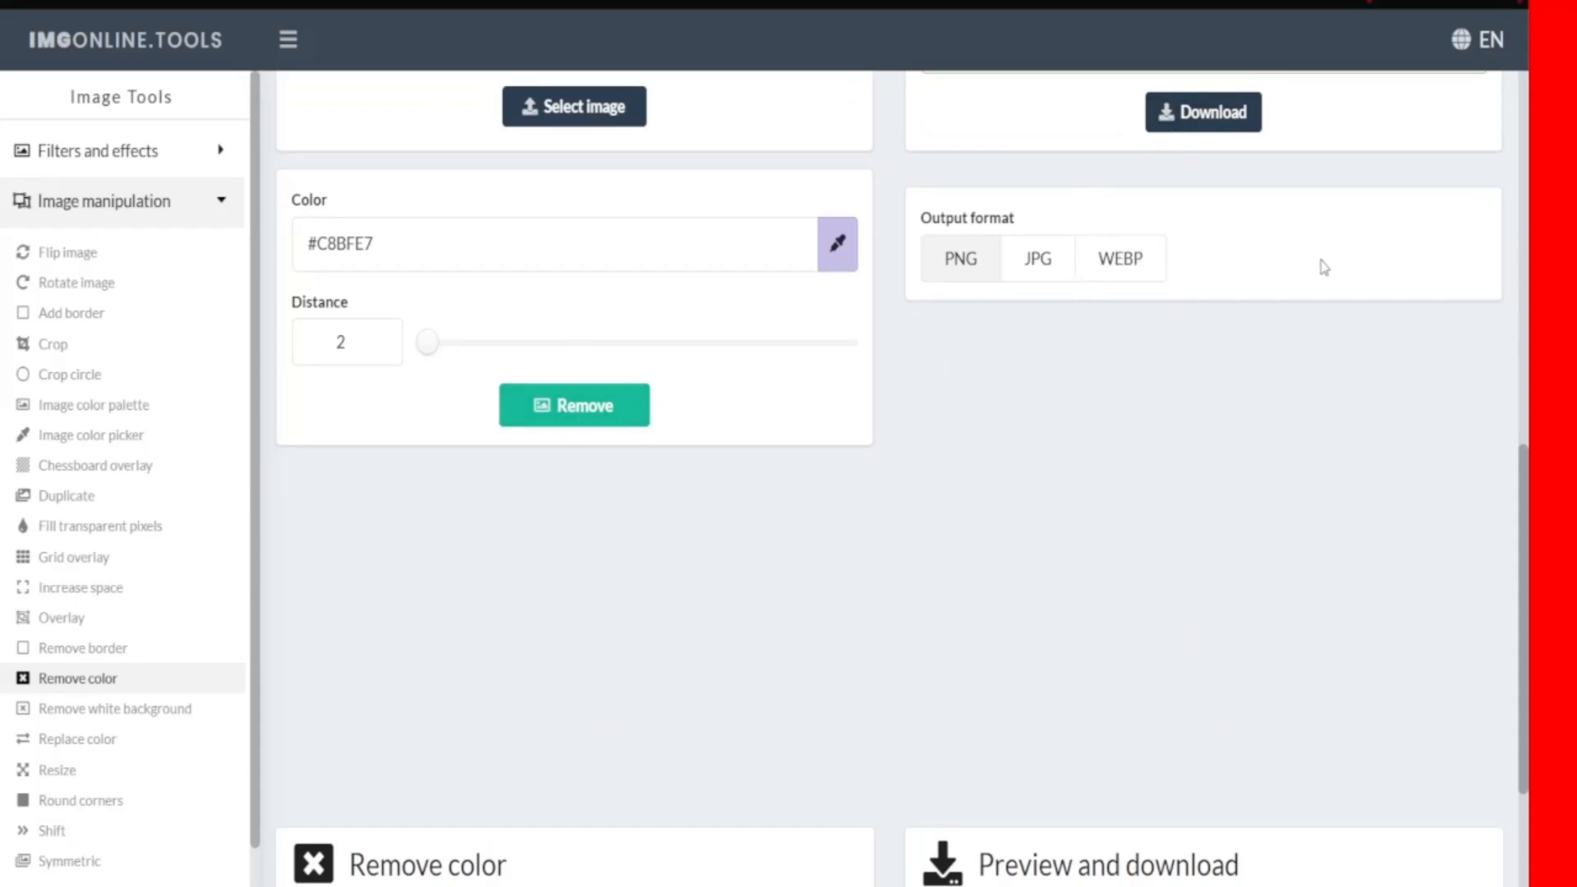
{"action": "scroll", "coordinate": [1325, 268], "scroll_direction": "up", "scroll_amount": 8}
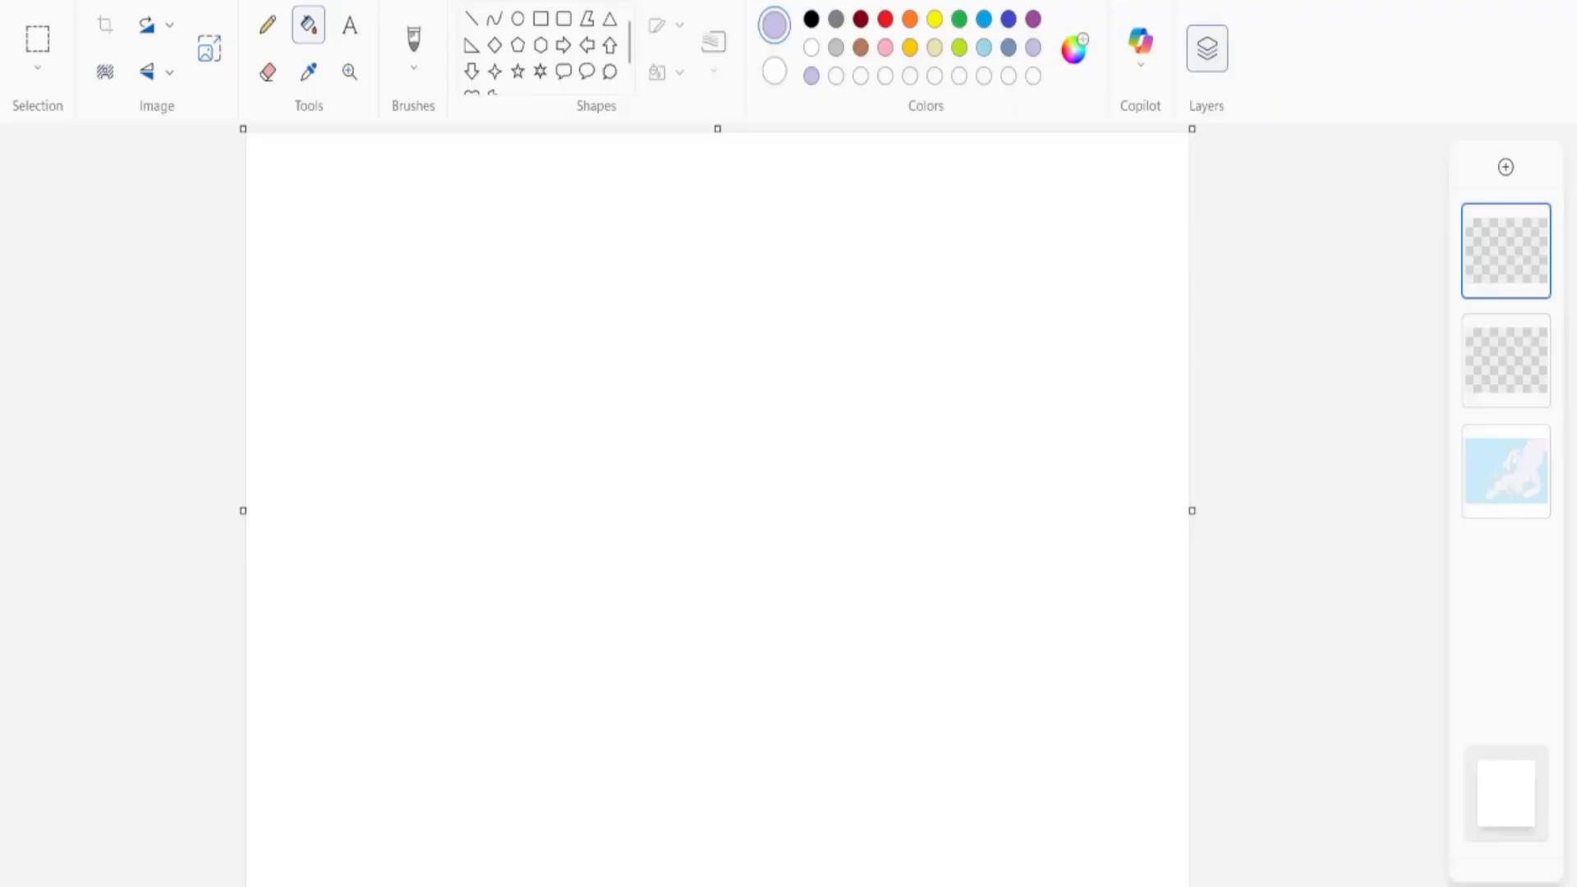
In Paint, bring the map with transparent countries into the top layer and make the empty middle layer active
{"action": "mouse_move", "coordinate": [1497, 478]}
{"action": "key", "text": "alt+f"}
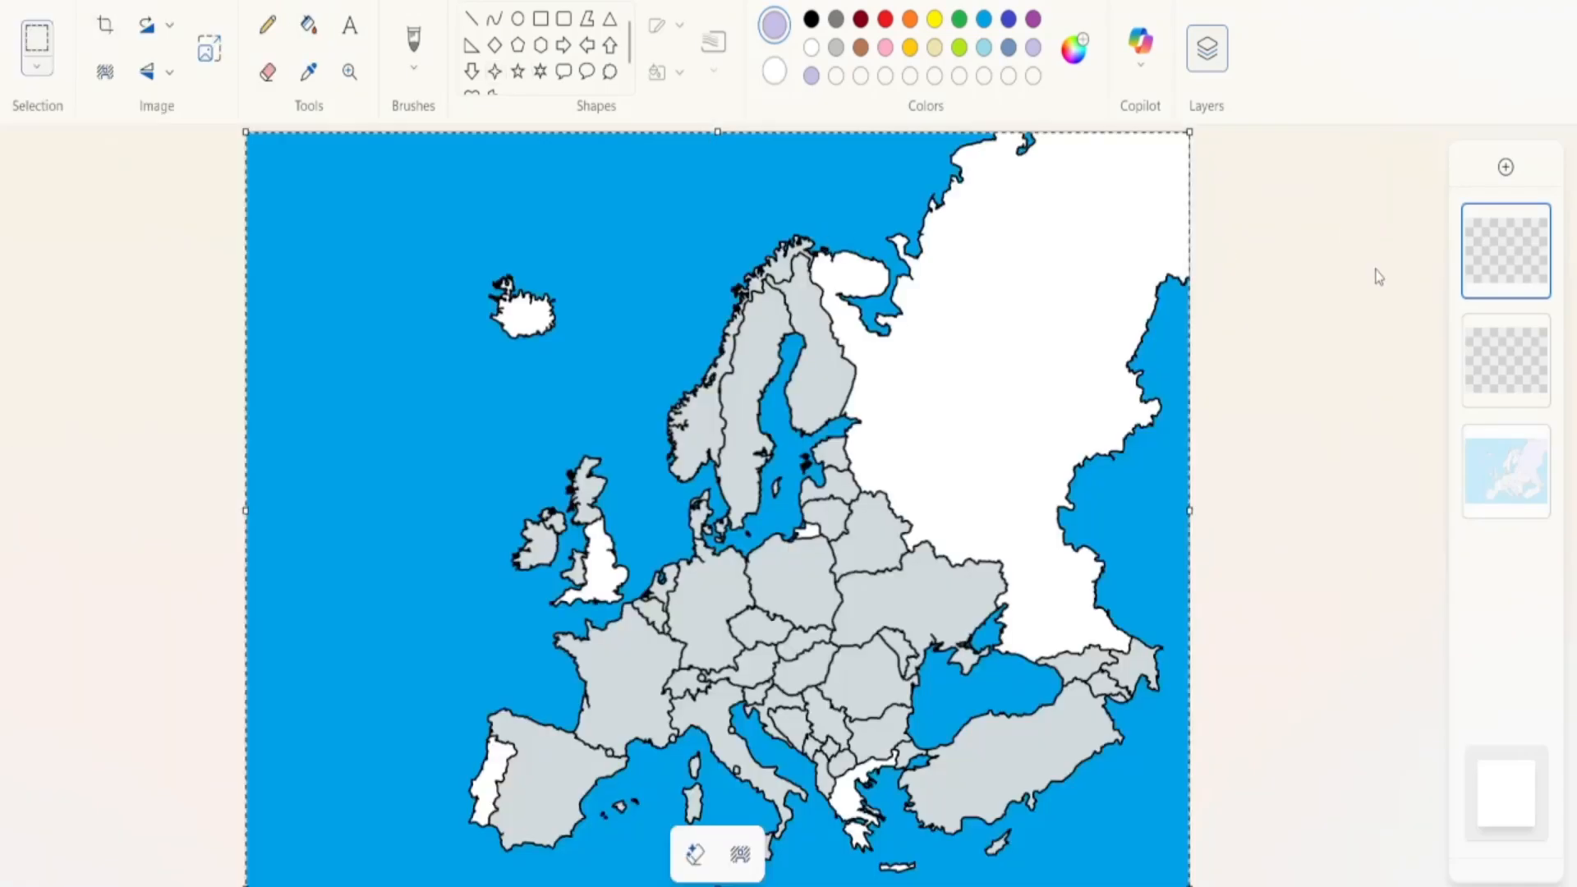
{"action": "left_click", "coordinate": [1462, 358]}
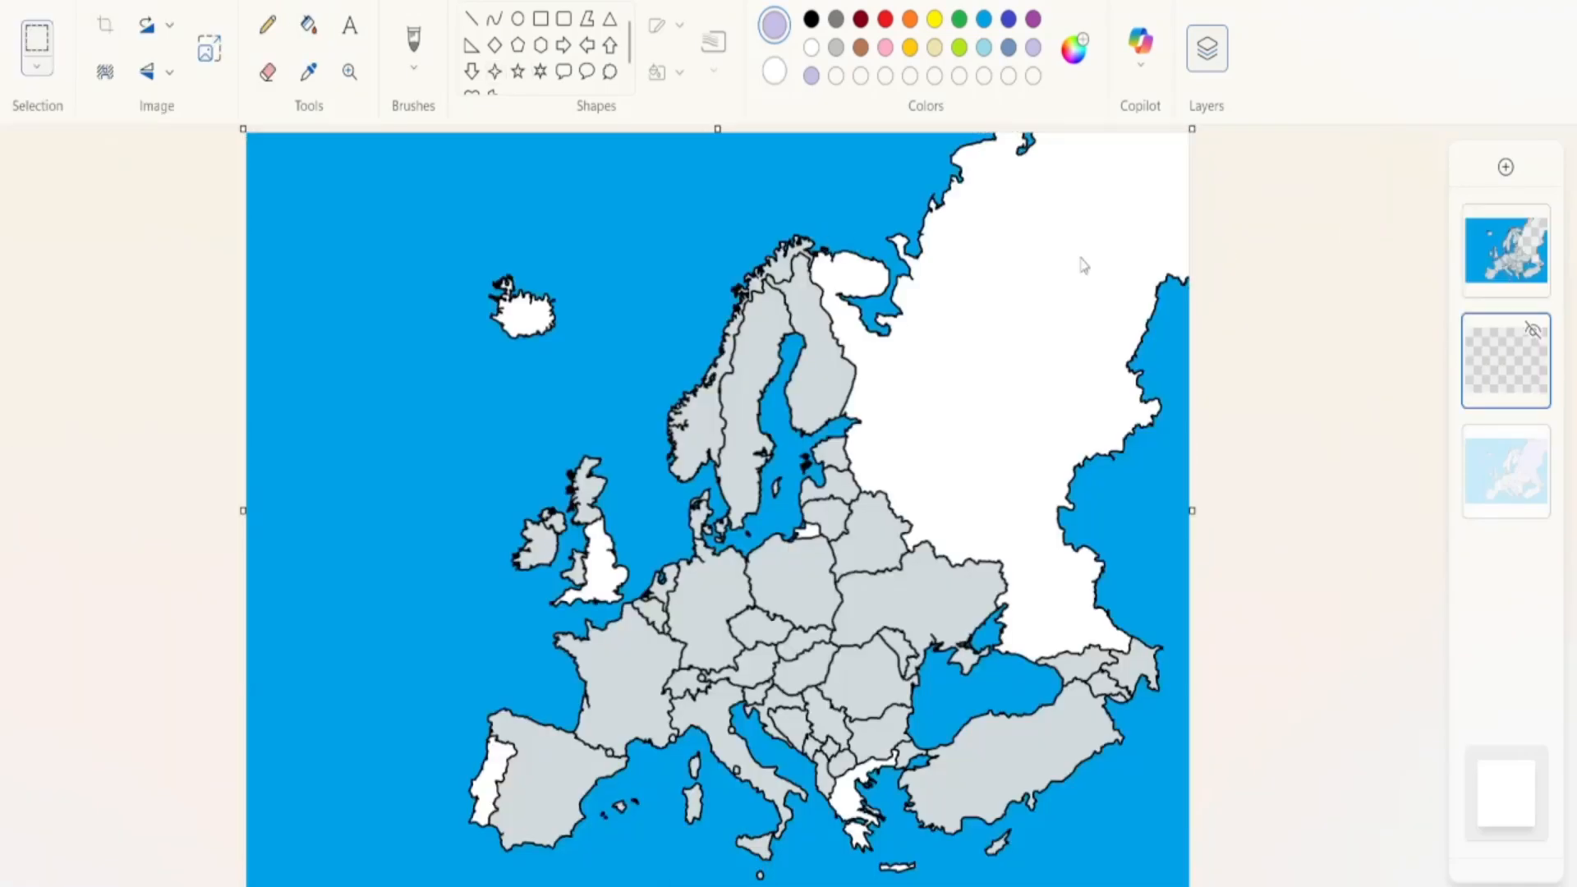
Try a lavender pencil stroke at maximum thickness across Russia on the middle layer, undo it and reduce the pencil size
{"action": "left_click", "coordinate": [267, 25]}
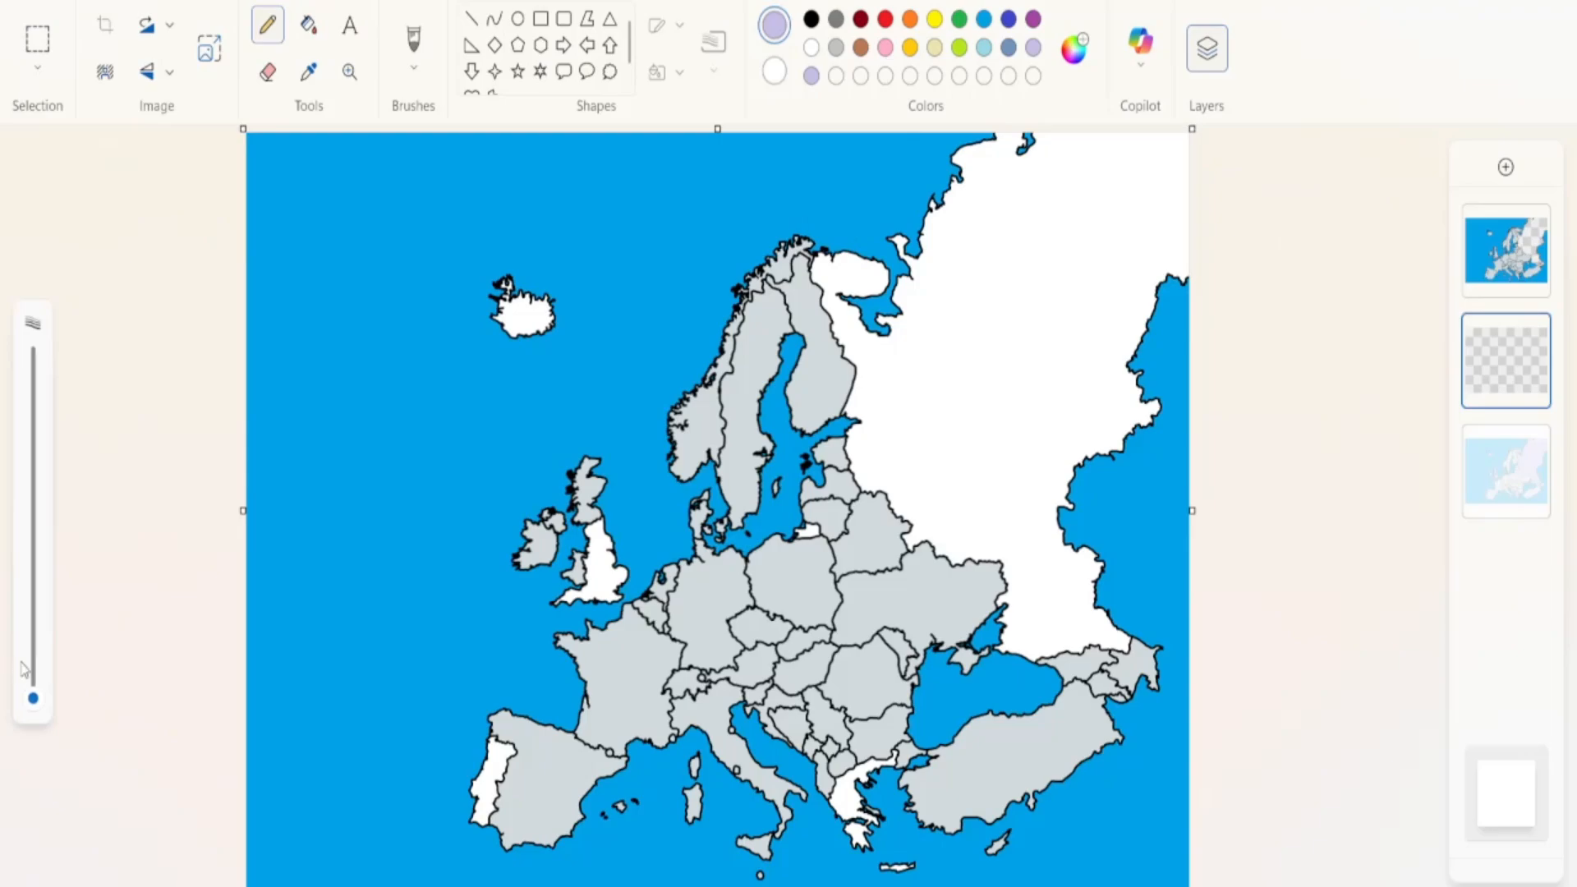
{"action": "left_click", "coordinate": [34, 662]}
{"action": "left_click_drag", "start_coordinate": [44, 598], "coordinate": [32, 357]}
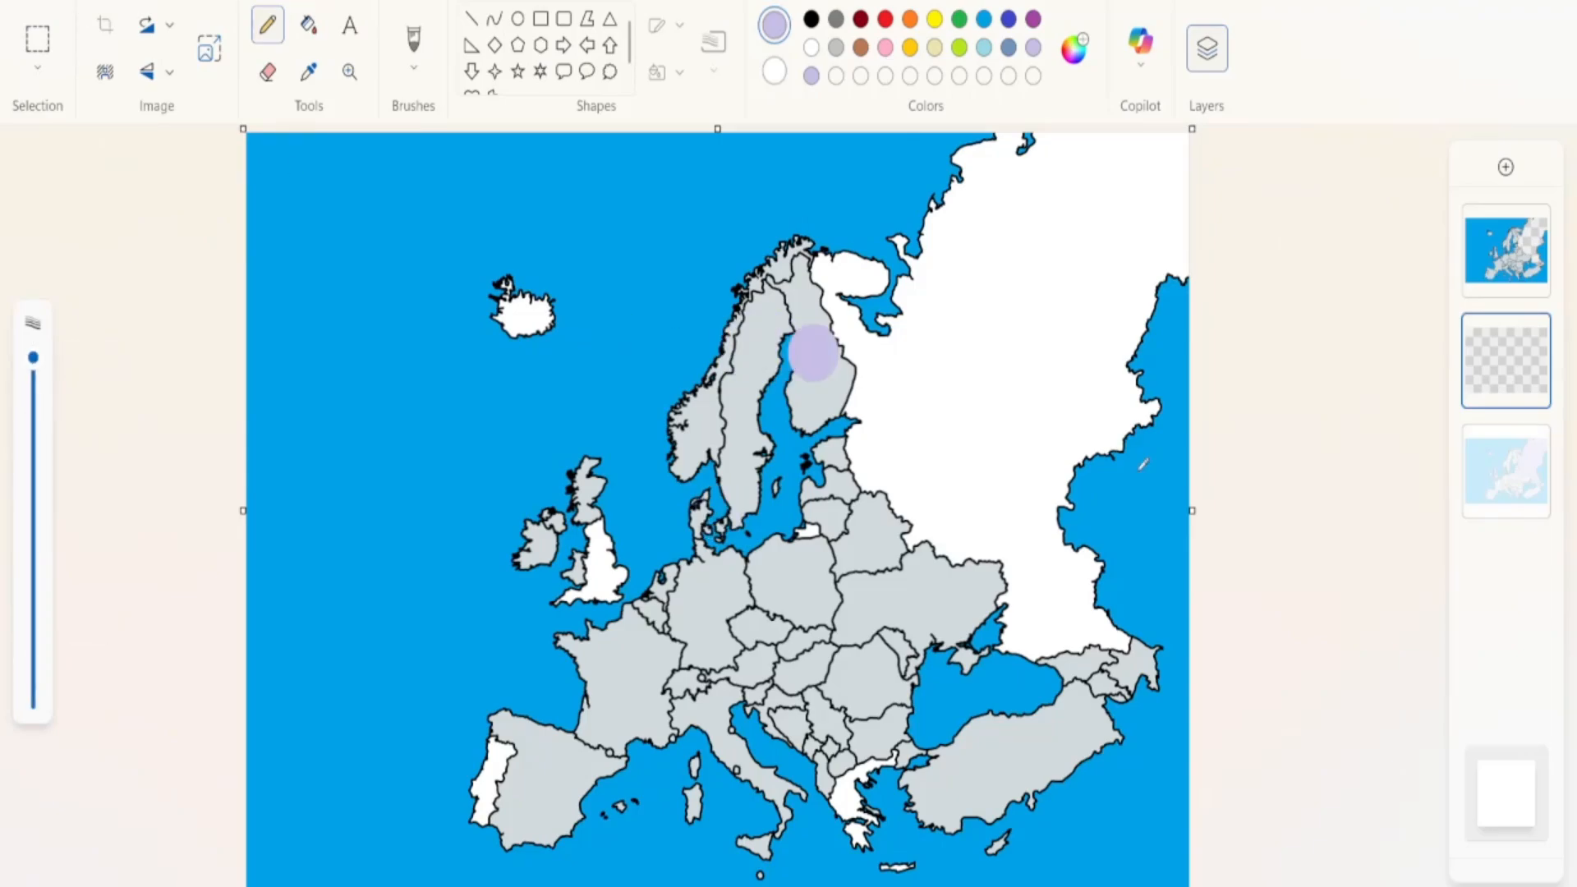
{"action": "left_click_drag", "start_coordinate": [814, 353], "coordinate": [1141, 474]}
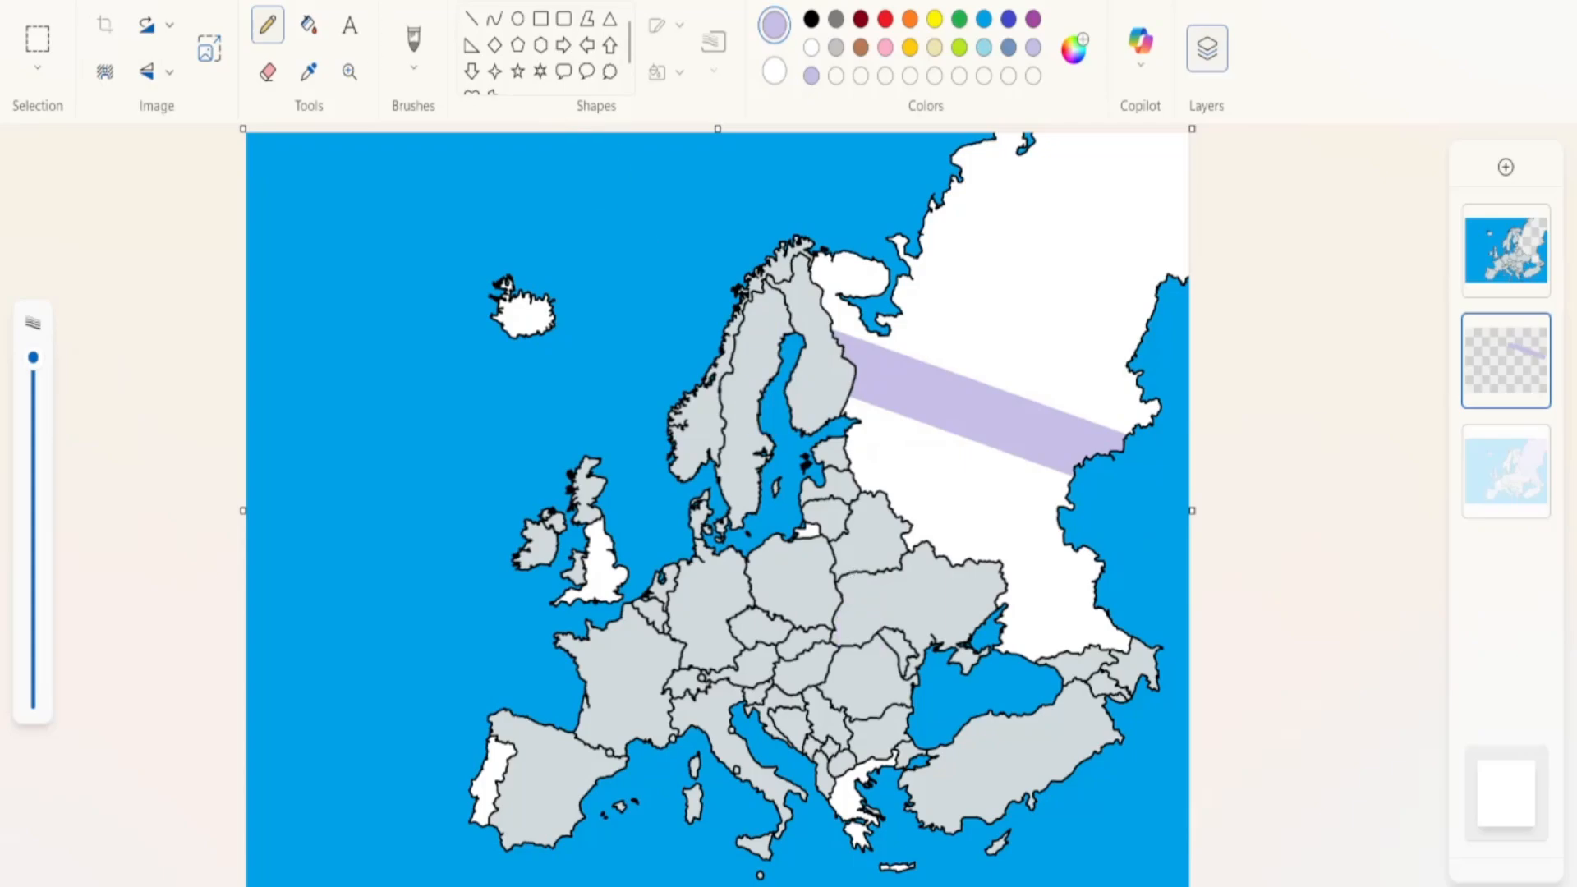
{"action": "key", "text": "ctrl+z"}
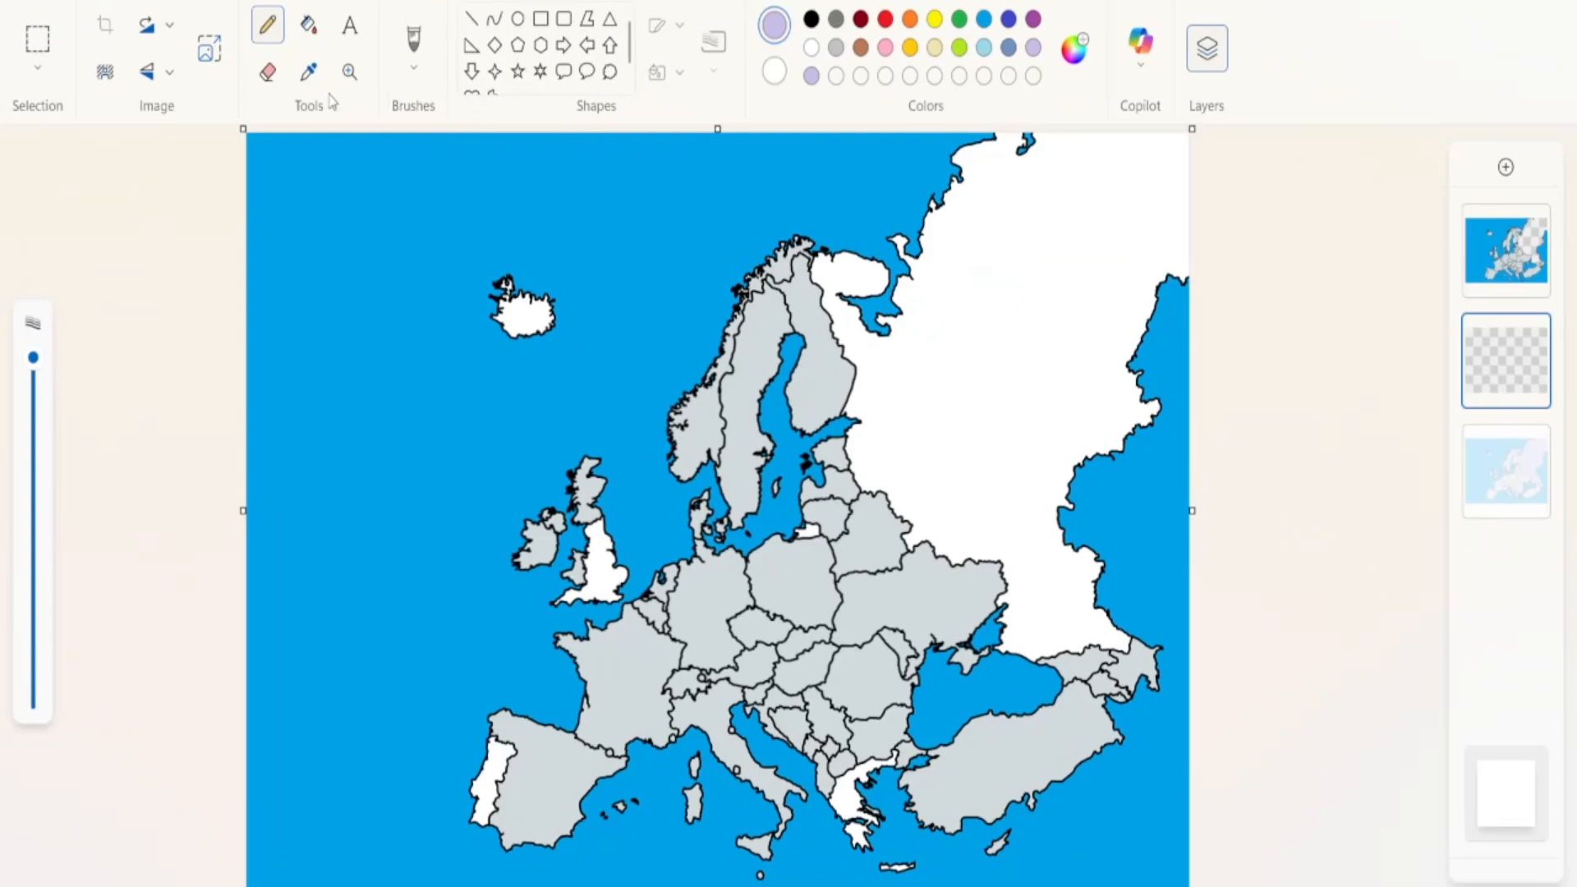
{"action": "left_click", "coordinate": [29, 651]}
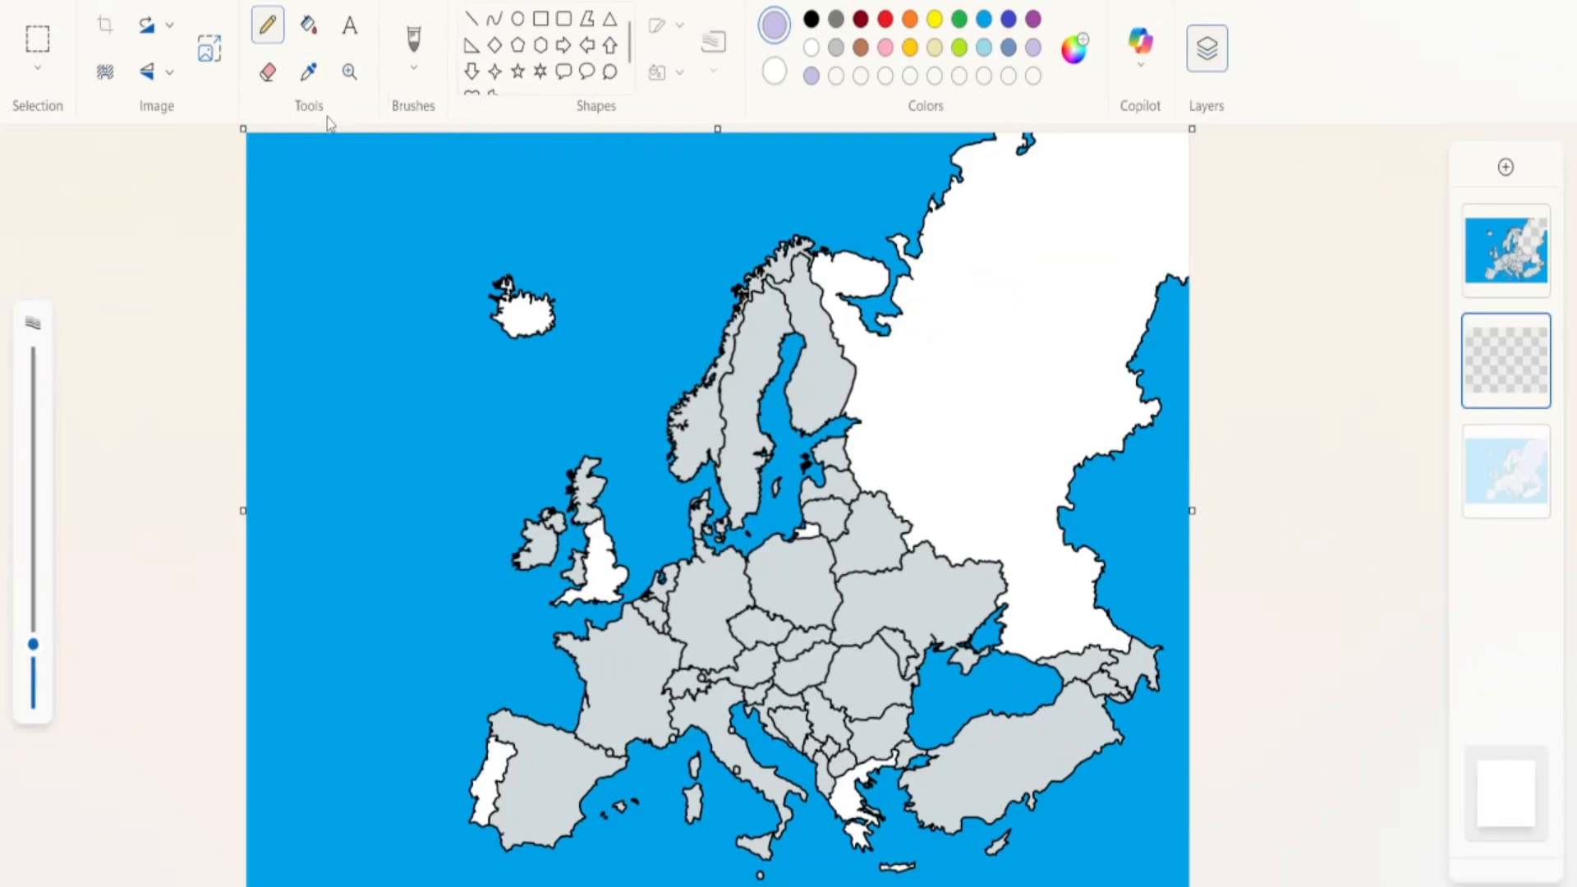
Paste the Russian flag on the middle layer and move and stretch it to cover all of Russia, including Kaliningrad
{"action": "left_click", "coordinate": [1500, 365]}
{"action": "key", "text": "ctrl+v"}
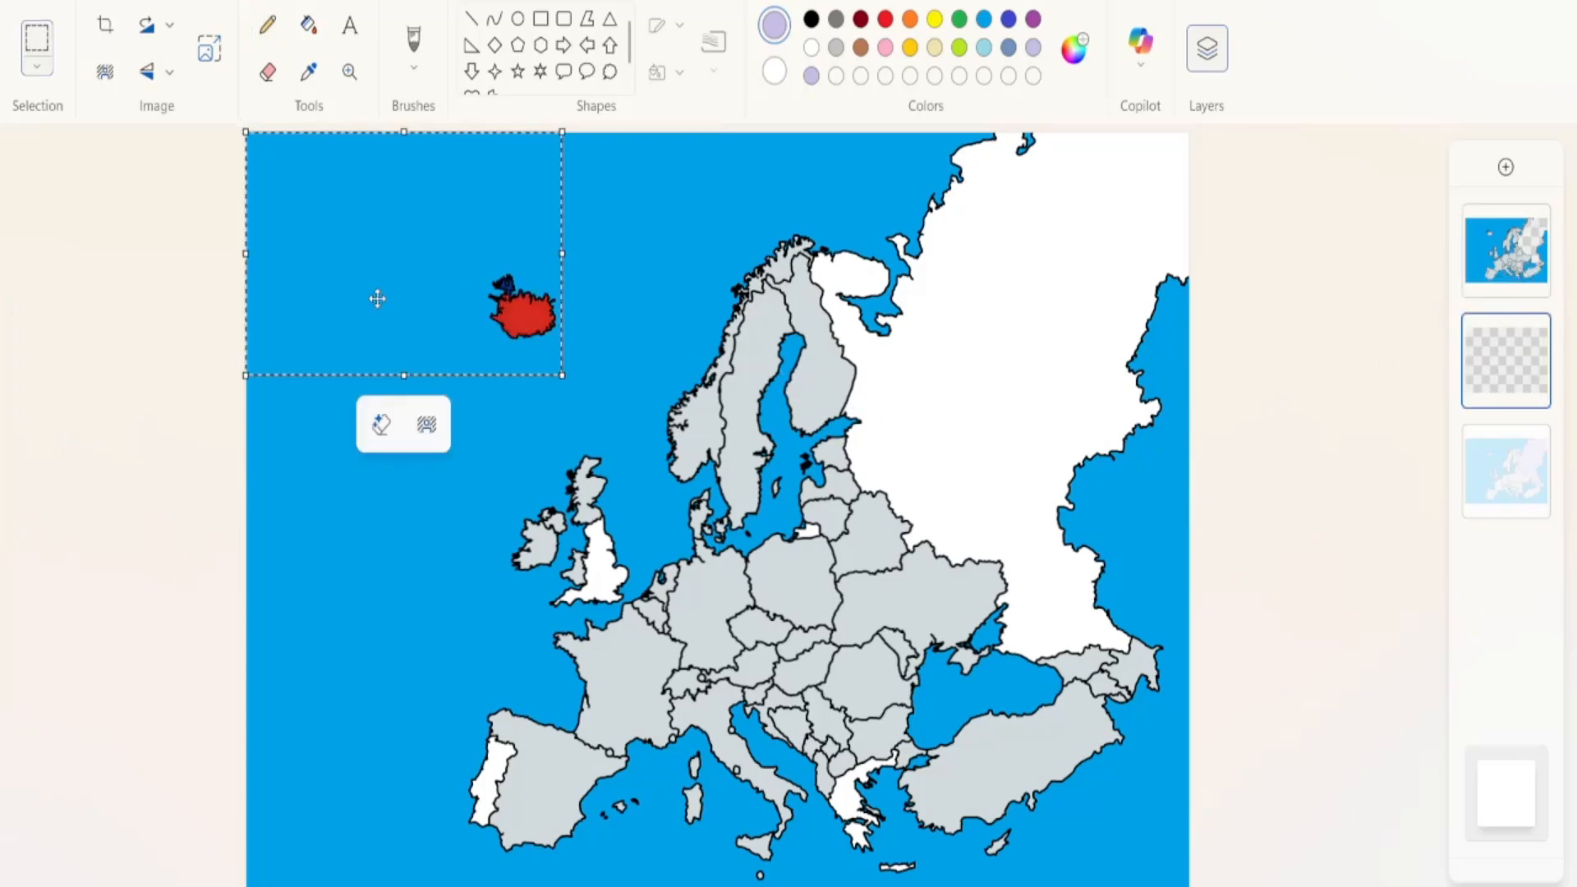
{"action": "left_click_drag", "start_coordinate": [432, 347], "coordinate": [1015, 609]}
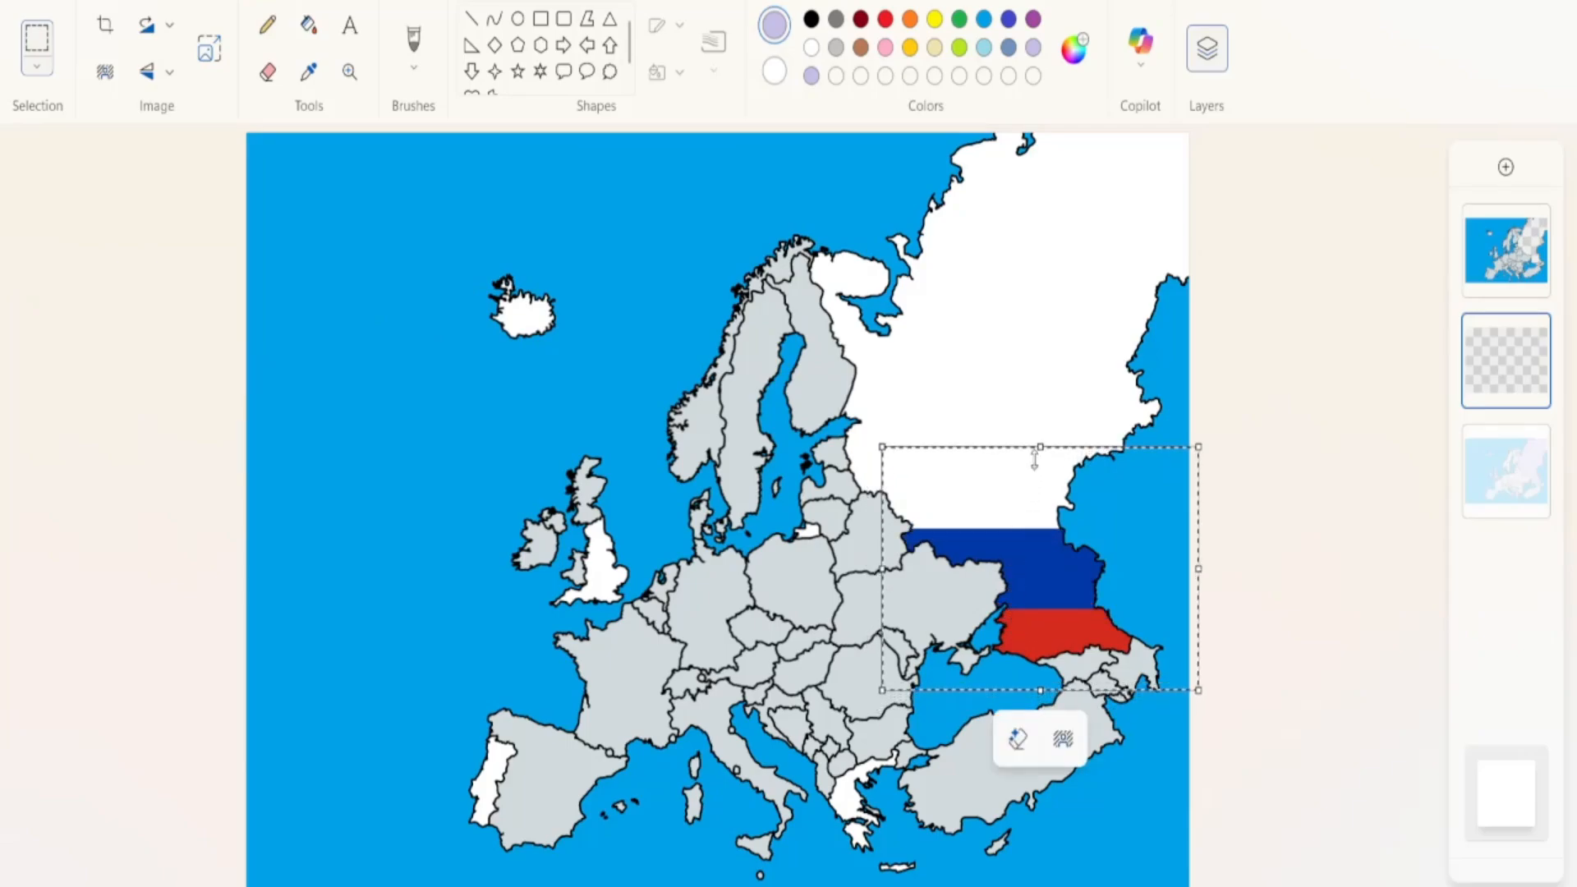
{"action": "left_click_drag", "start_coordinate": [1038, 449], "coordinate": [1031, 116]}
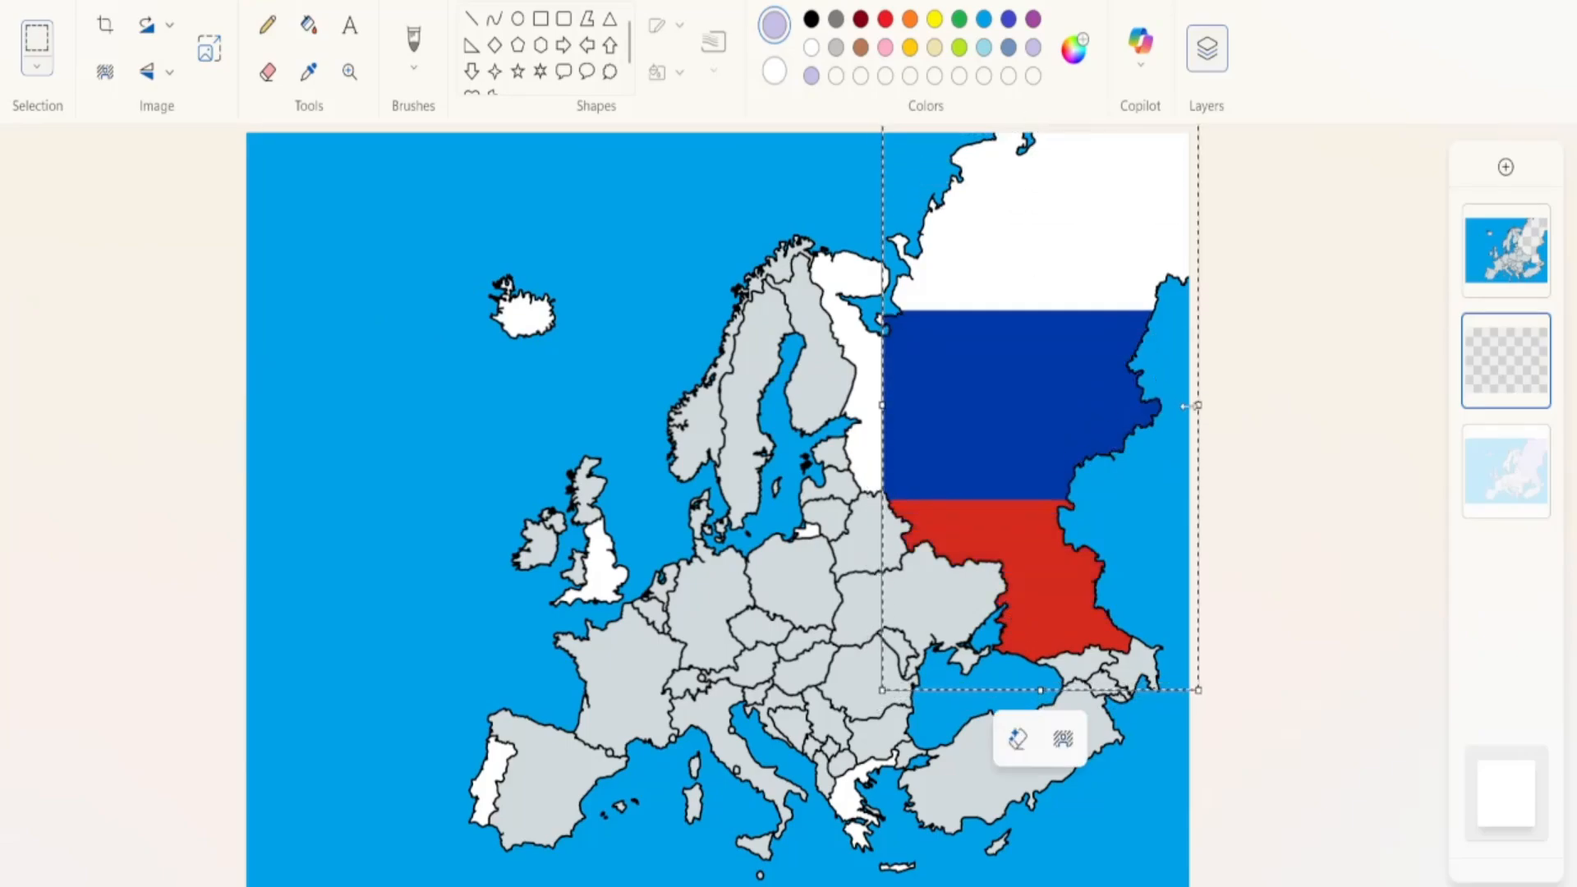
{"action": "left_click_drag", "start_coordinate": [1200, 412], "coordinate": [1203, 412]}
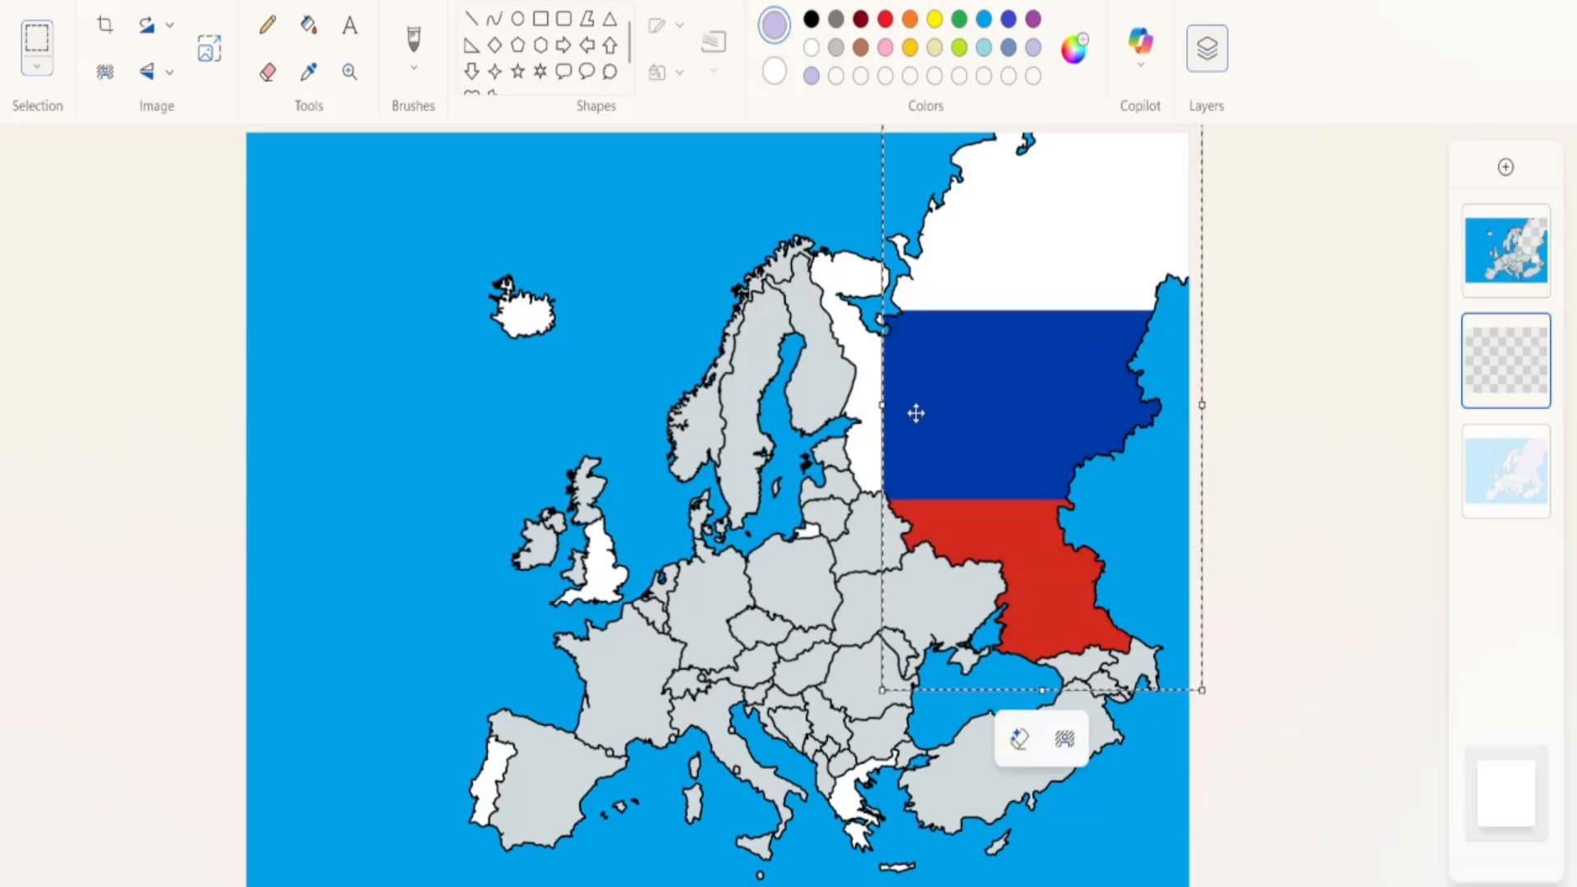
{"action": "left_click_drag", "start_coordinate": [883, 405], "coordinate": [785, 413]}
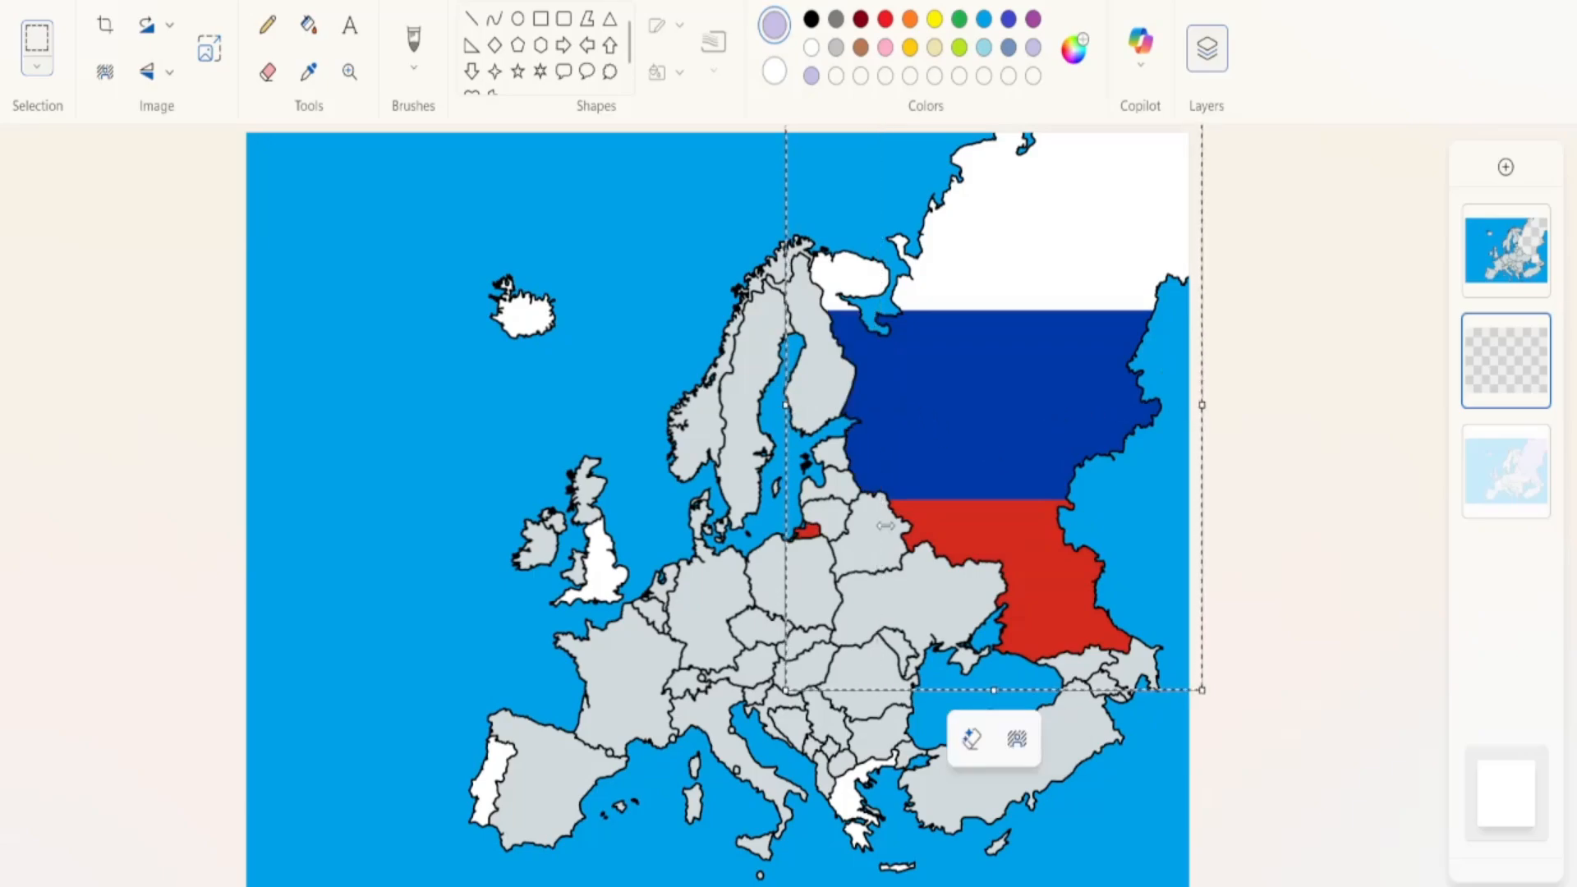
{"action": "left_click", "coordinate": [1241, 570]}
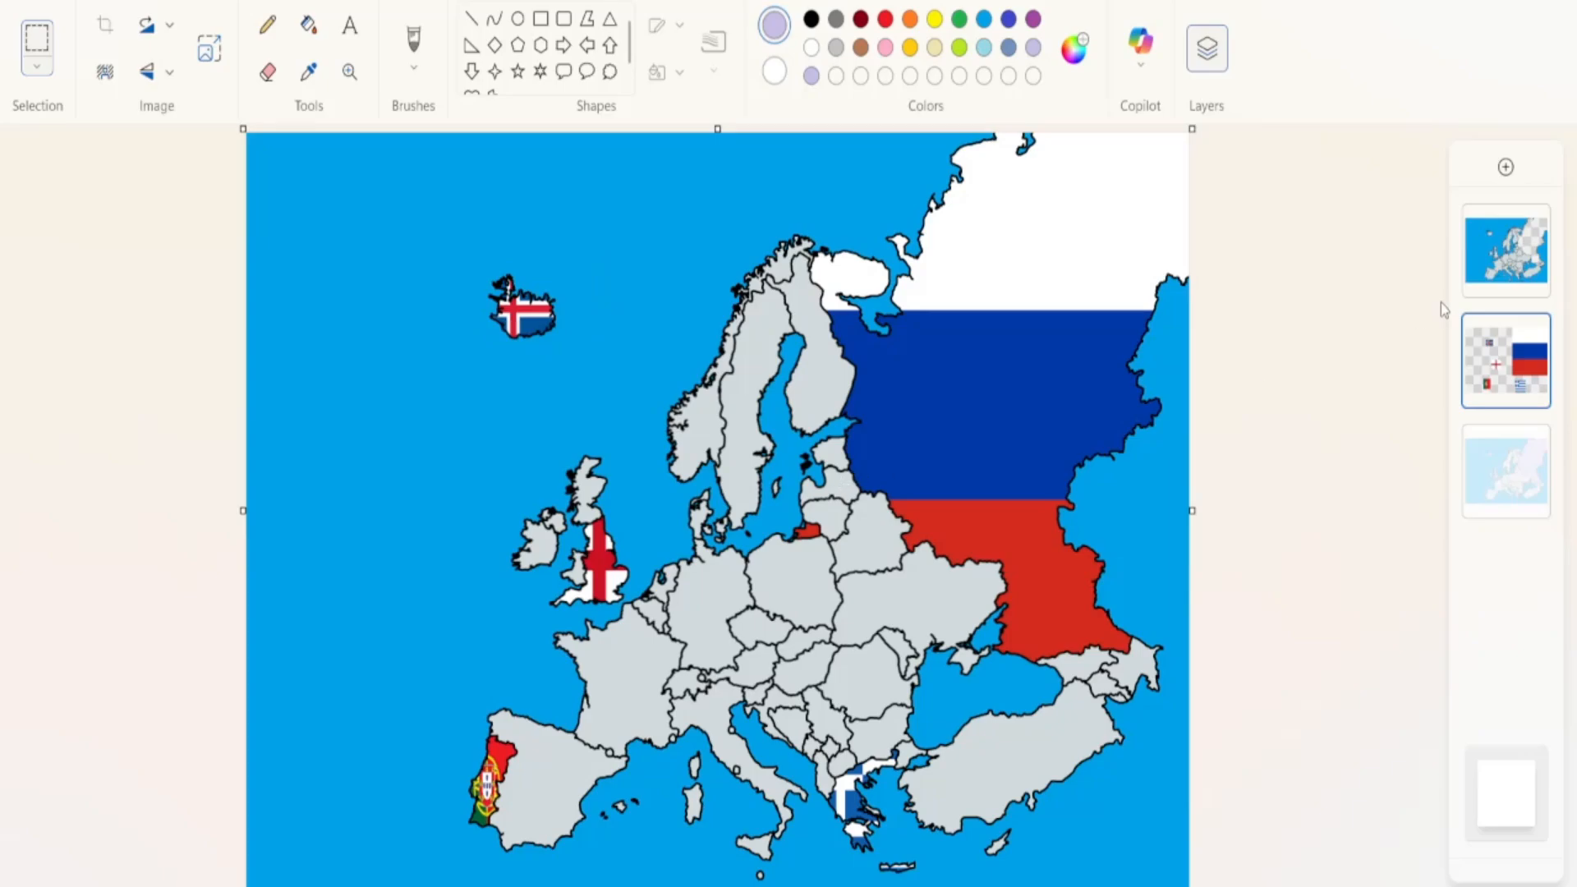
Hide the top map layer to view the flags beneath it and show it again
{"action": "left_click", "coordinate": [1533, 223]}
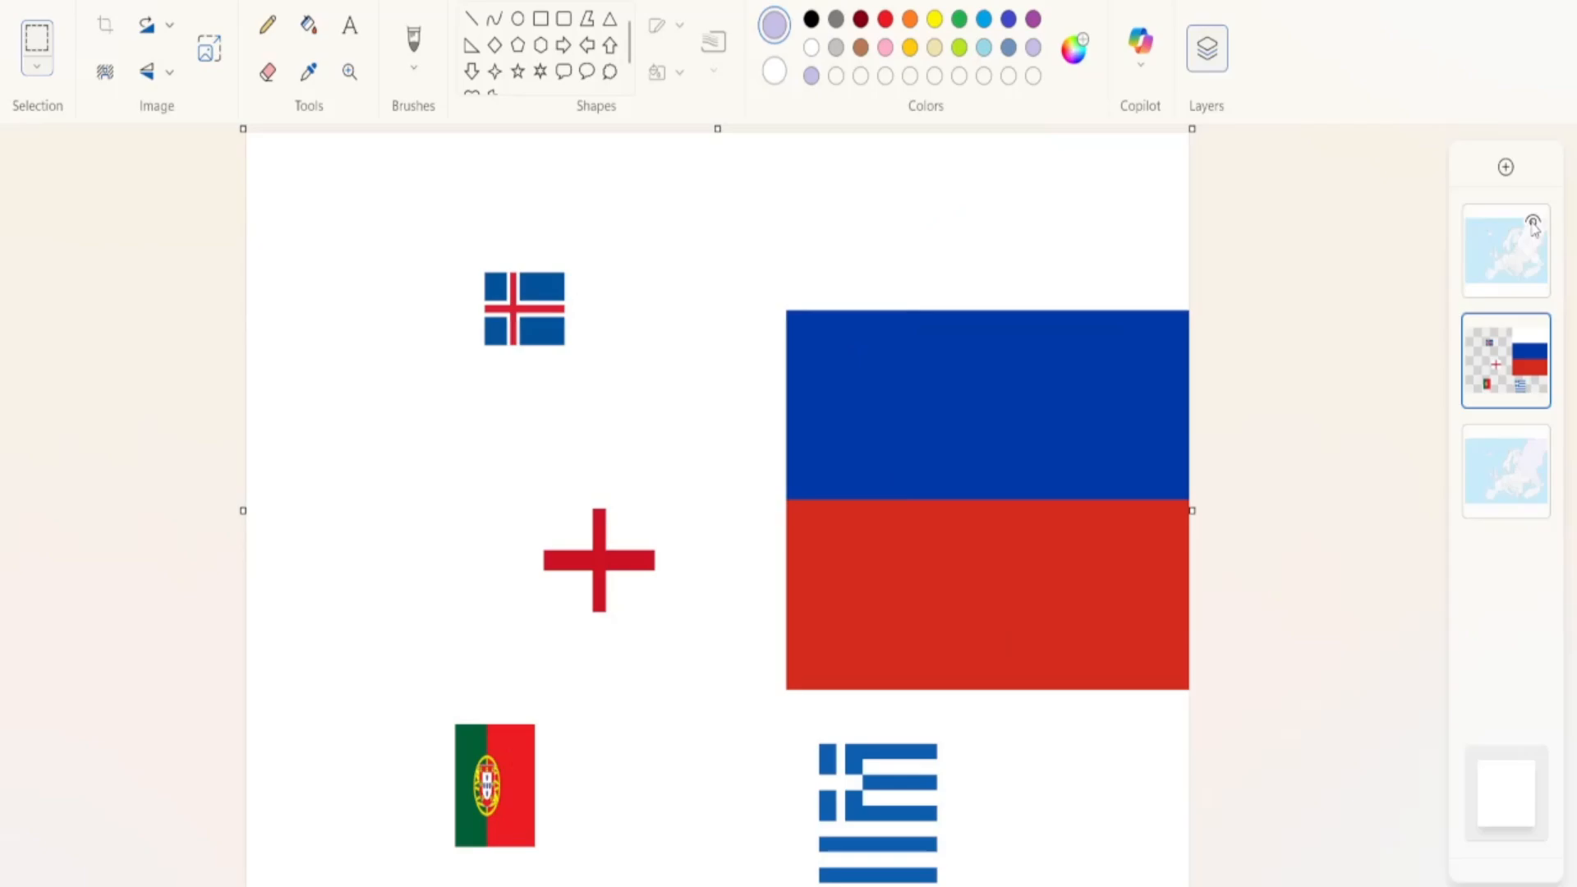
{"action": "left_click", "coordinate": [1533, 224]}
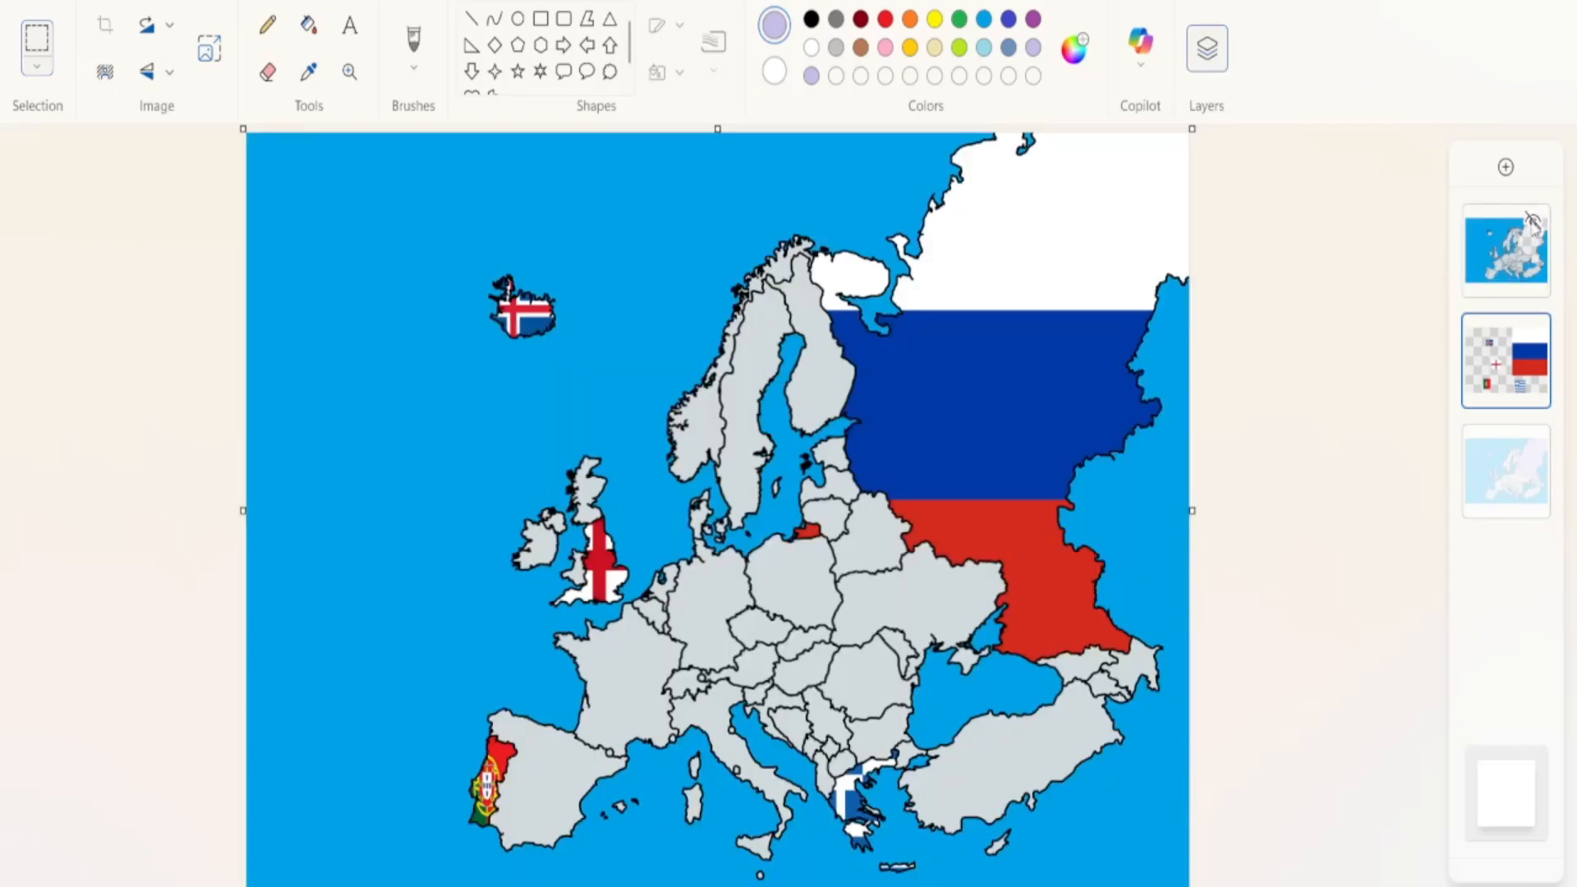
Try to fill Ukraine with lavender while the flag layer is active, and undo the fill
{"action": "left_click", "coordinate": [308, 24]}
{"action": "left_click", "coordinate": [953, 624]}
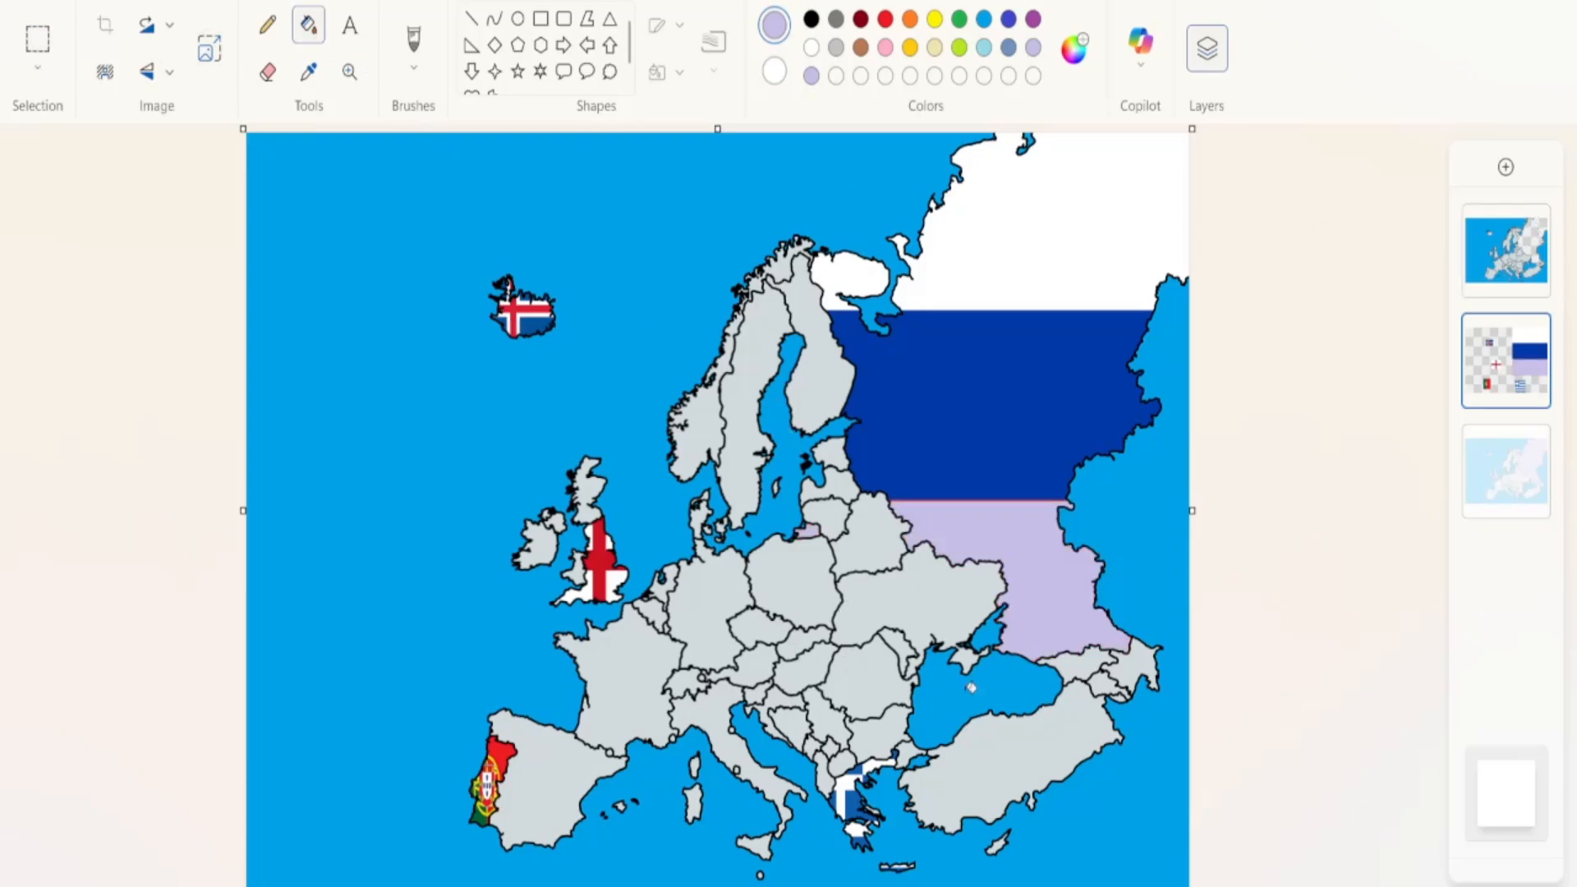
{"action": "key", "text": "ctrl+z"}
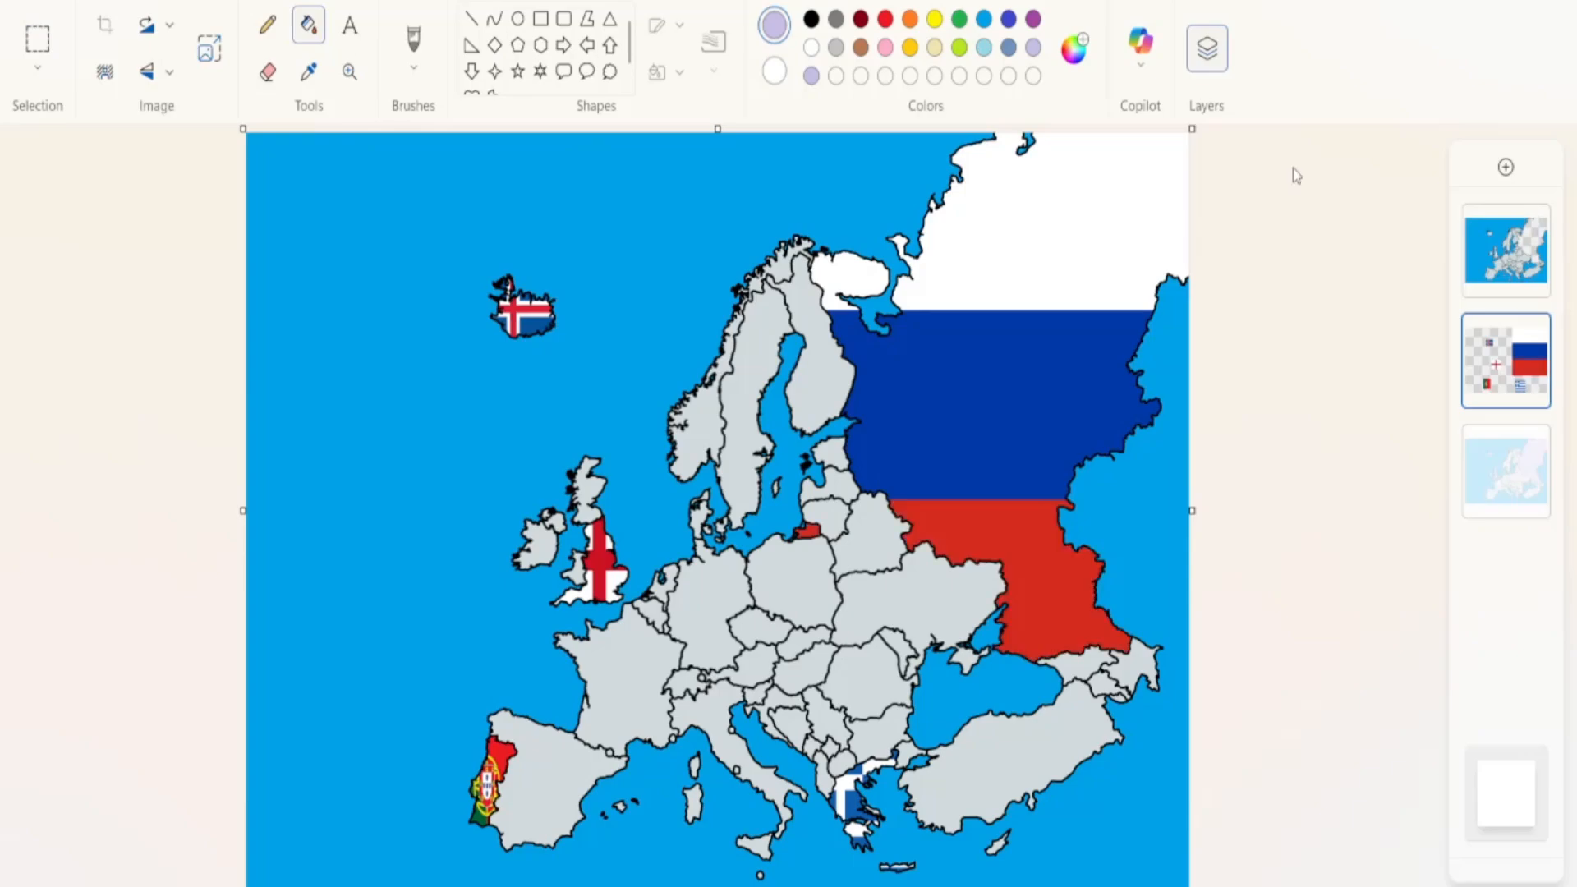
Fill Ukraine, Spain and Ireland with lavender on the top map layer
{"action": "left_click", "coordinate": [1506, 250]}
{"action": "left_click", "coordinate": [935, 626]}
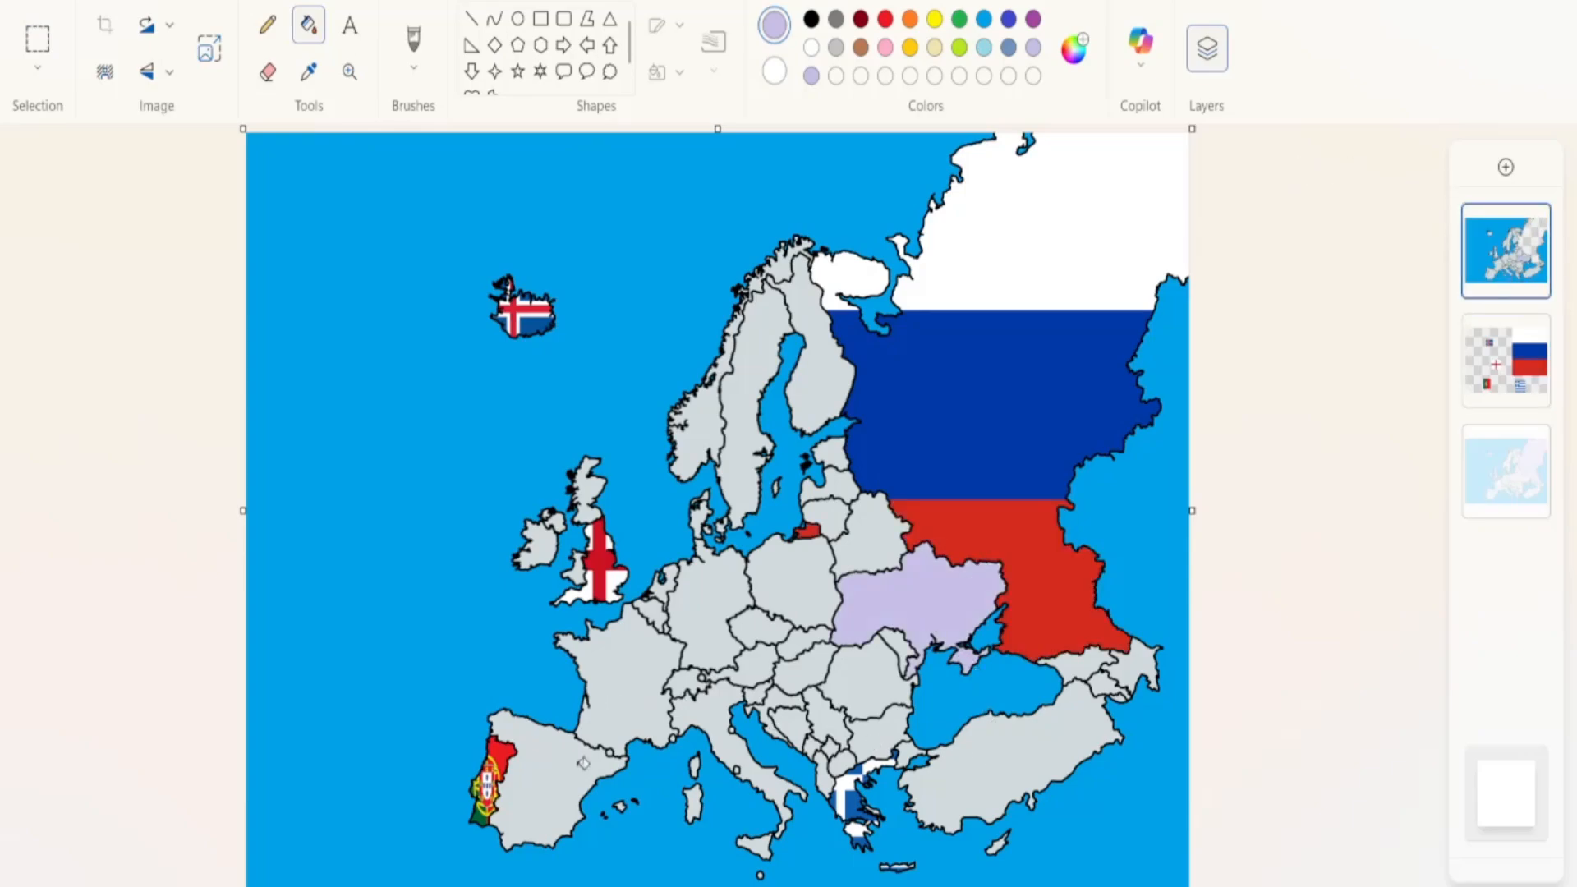
{"action": "left_click", "coordinate": [585, 782]}
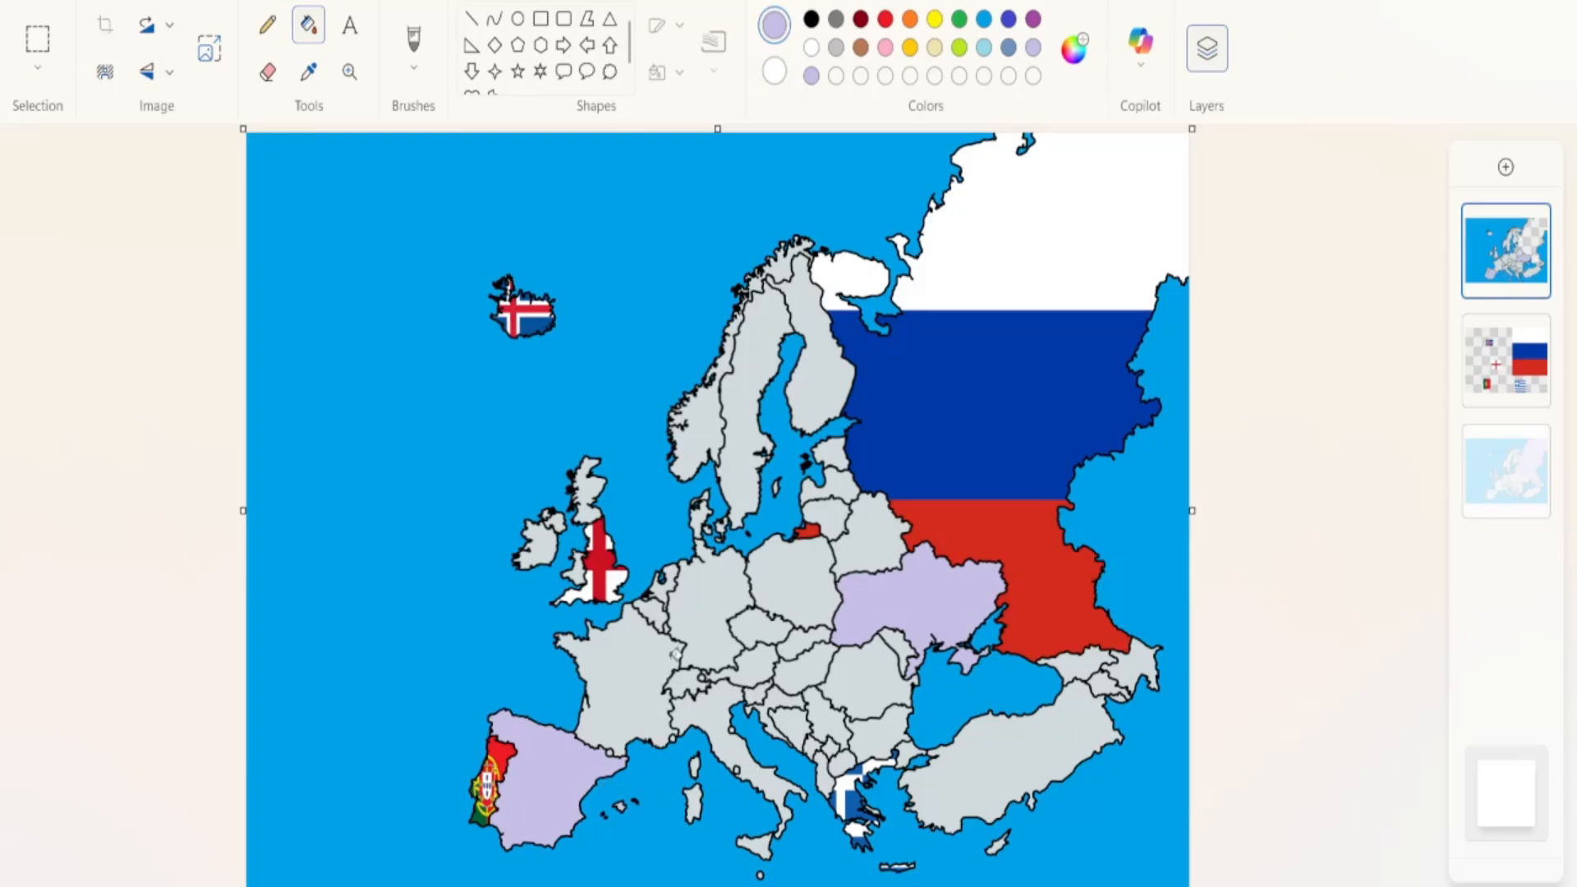
{"action": "left_click", "coordinate": [545, 550]}
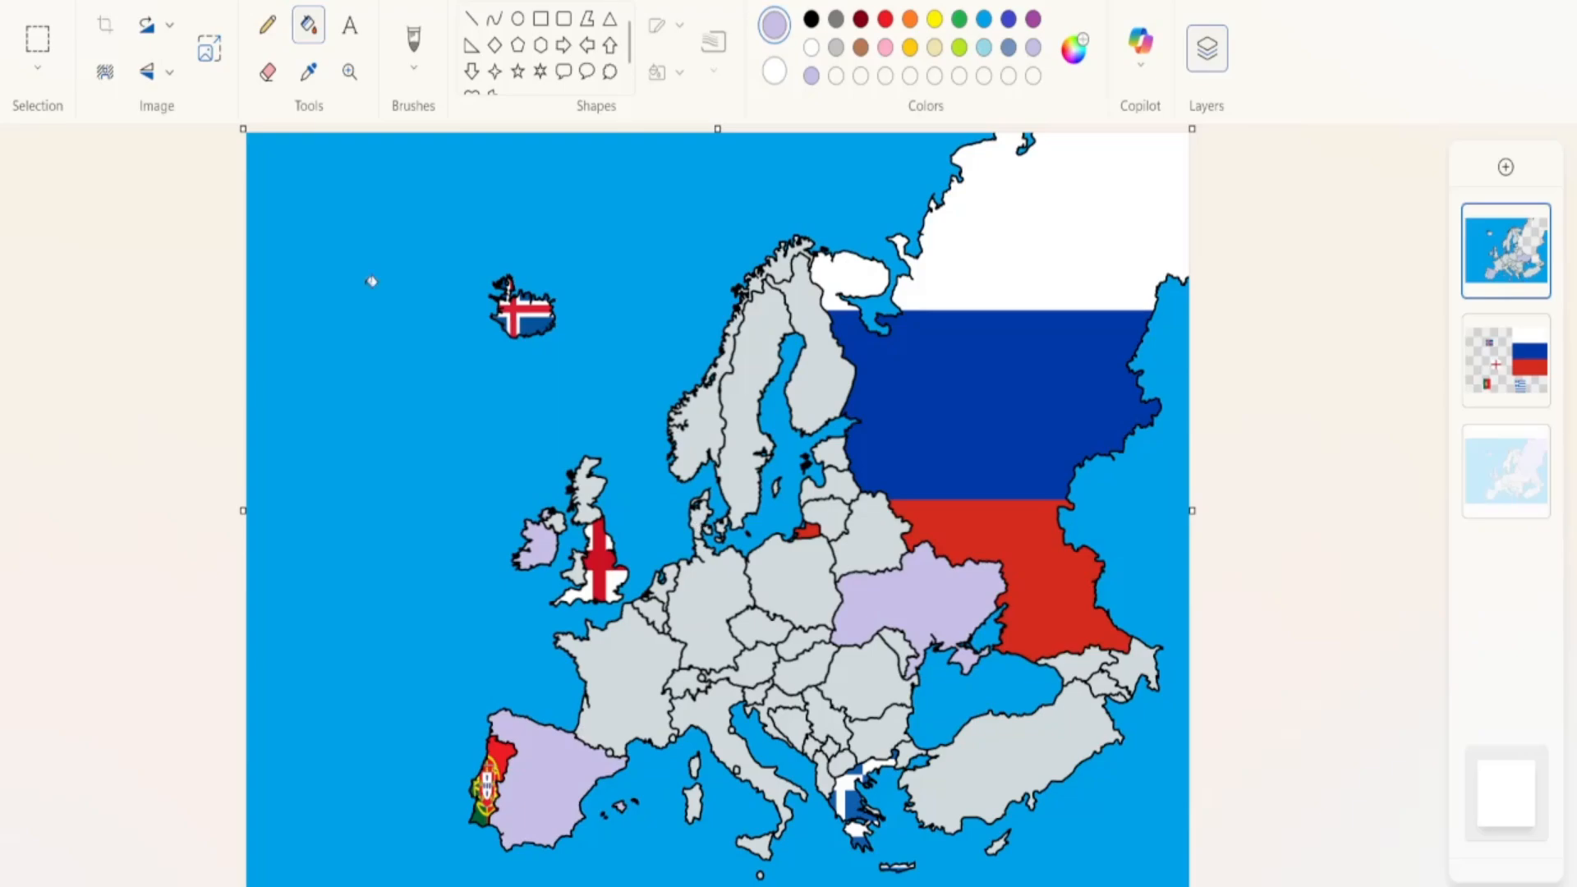
Paste the completed flag map of Europe onto a new layer above the others and inspect it up close
{"action": "key", "text": "ctrl+v"}
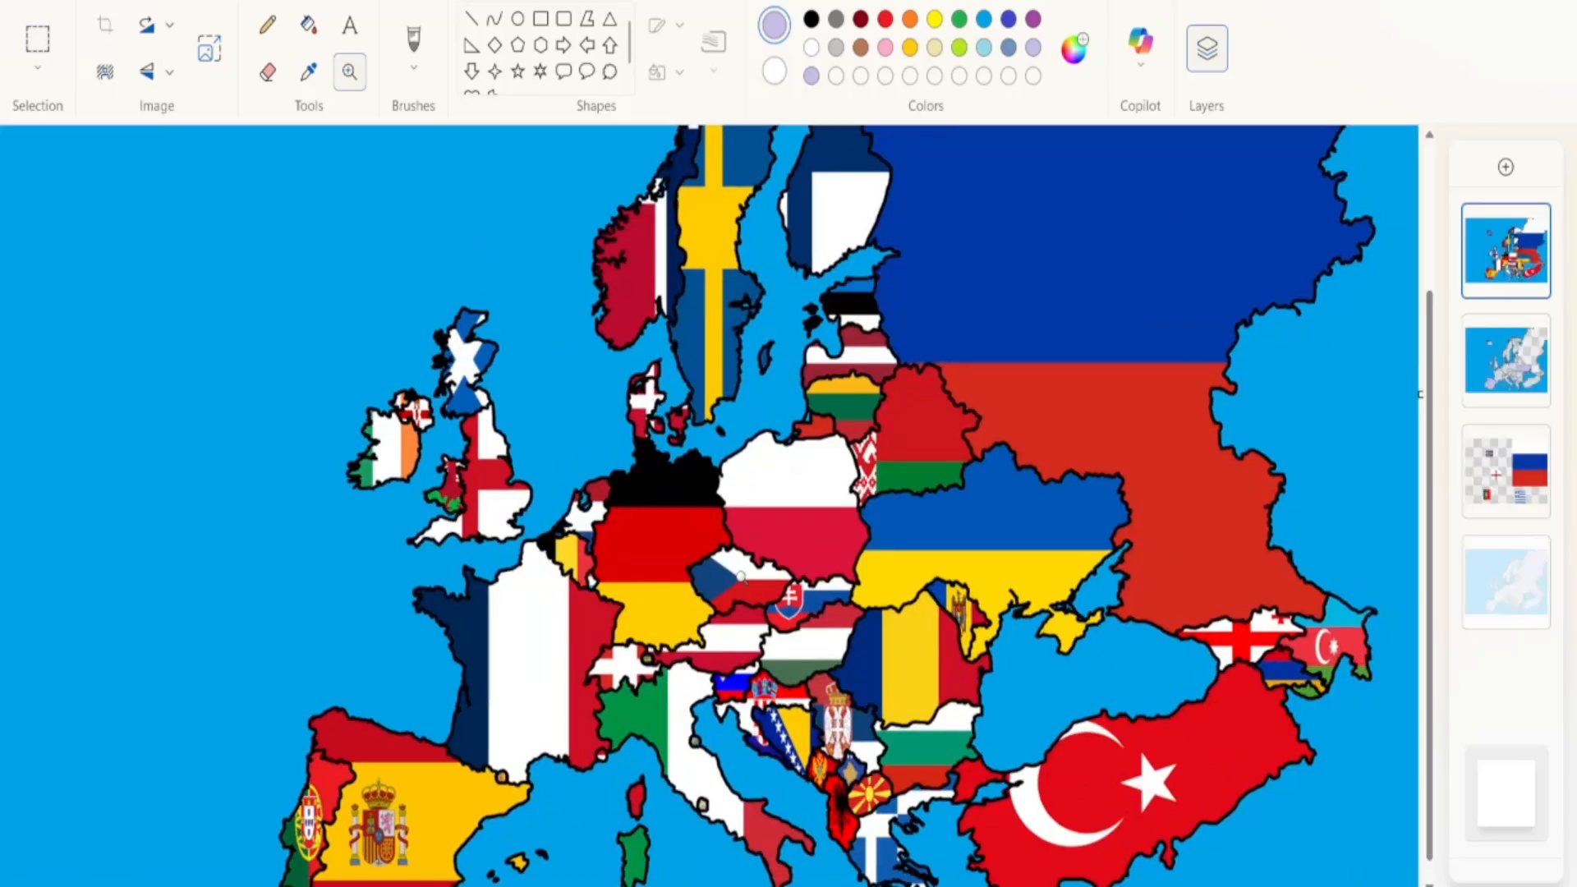
{"action": "right_click", "coordinate": [741, 577]}
{"action": "right_click", "coordinate": [741, 577]}
{"action": "left_click", "coordinate": [741, 578]}
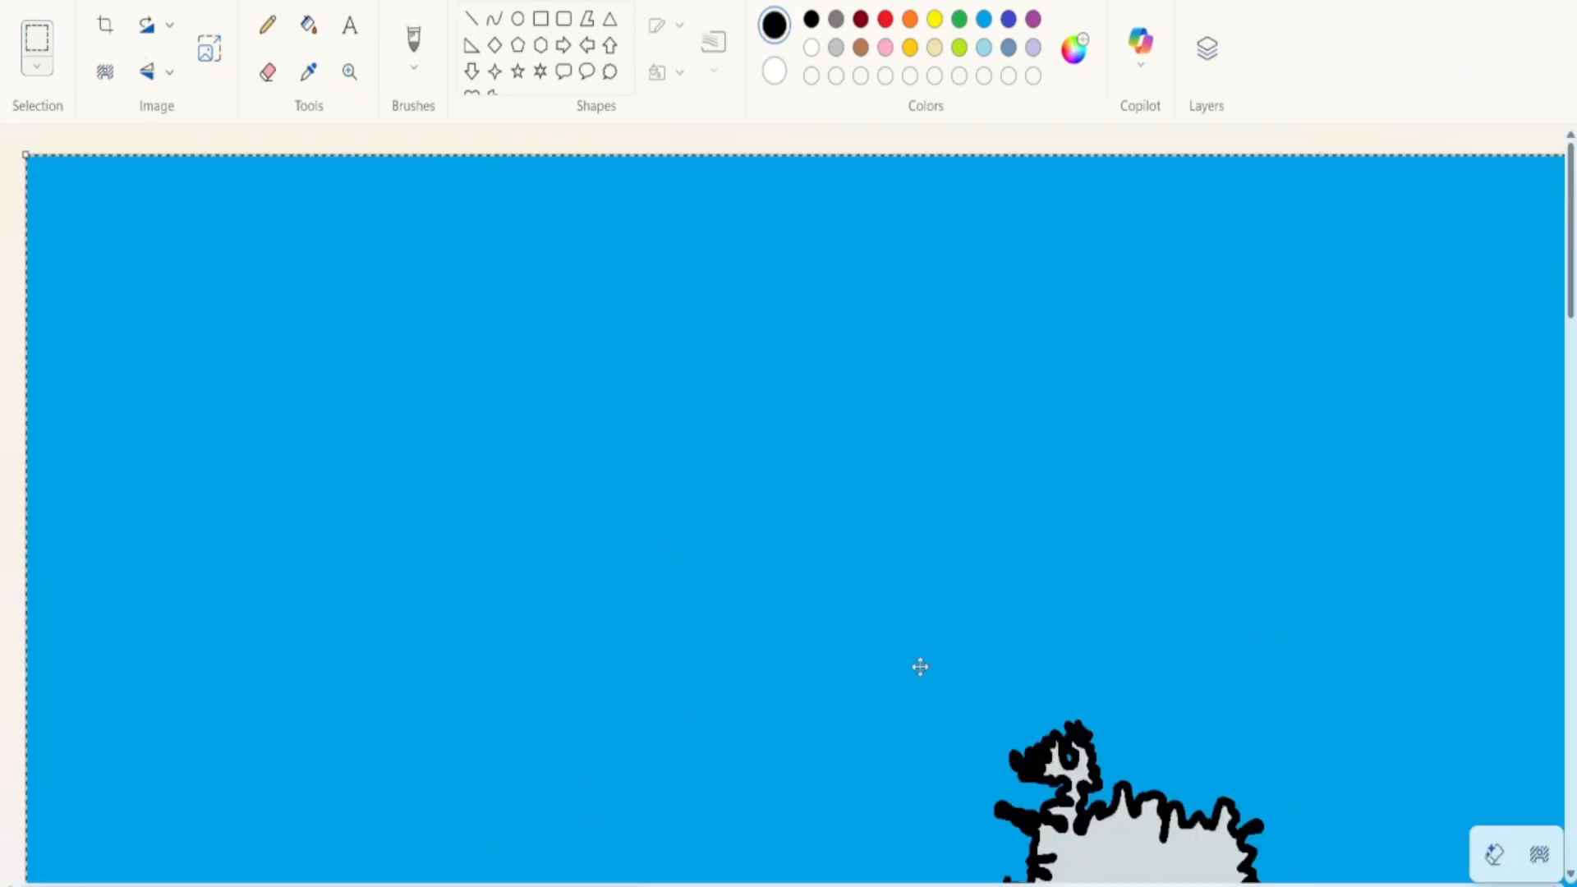
Examine the country borders of western Europe and the Balkans on the blank Europe map up close
{"action": "scroll", "coordinate": [1150, 698], "scroll_direction": "down", "scroll_amount": 5}
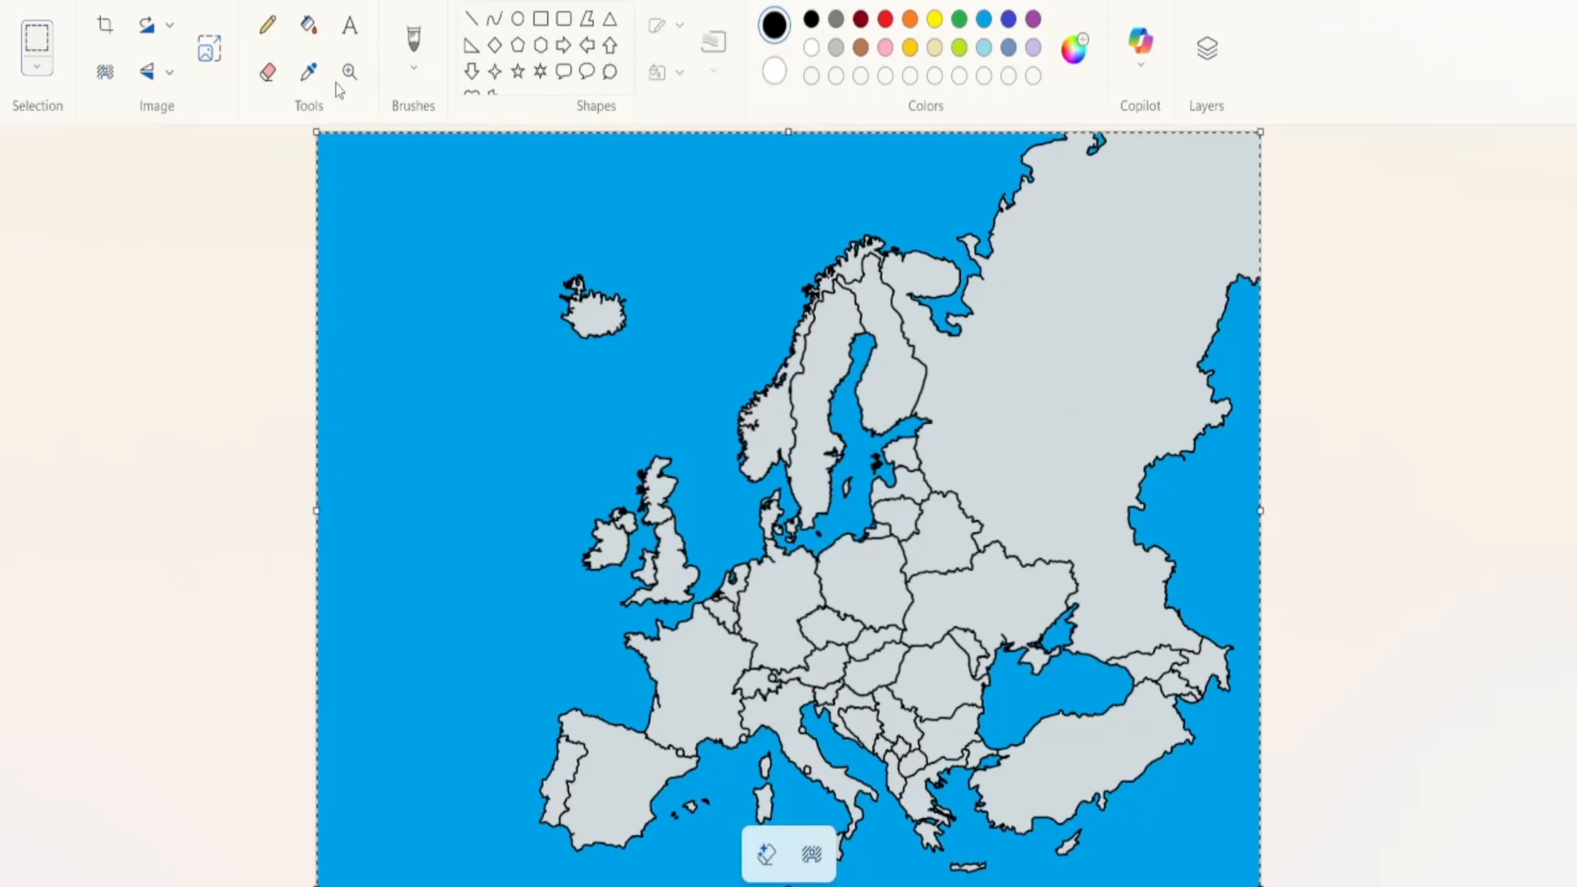
{"action": "left_click", "coordinate": [349, 73]}
{"action": "left_click", "coordinate": [671, 523]}
{"action": "left_click", "coordinate": [671, 523]}
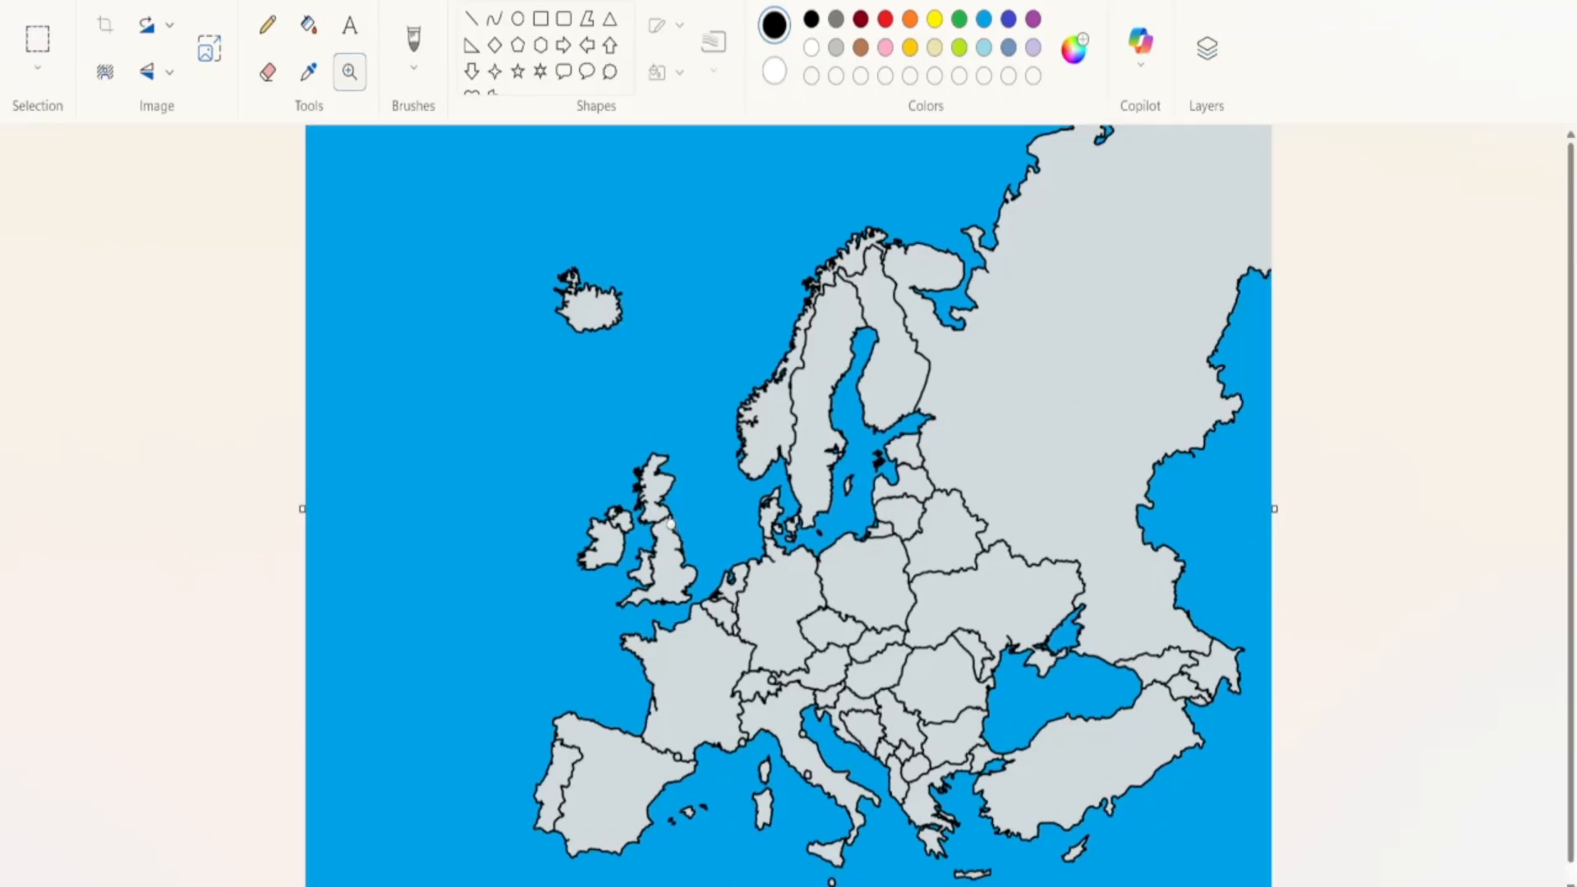
{"action": "left_click", "coordinate": [670, 524]}
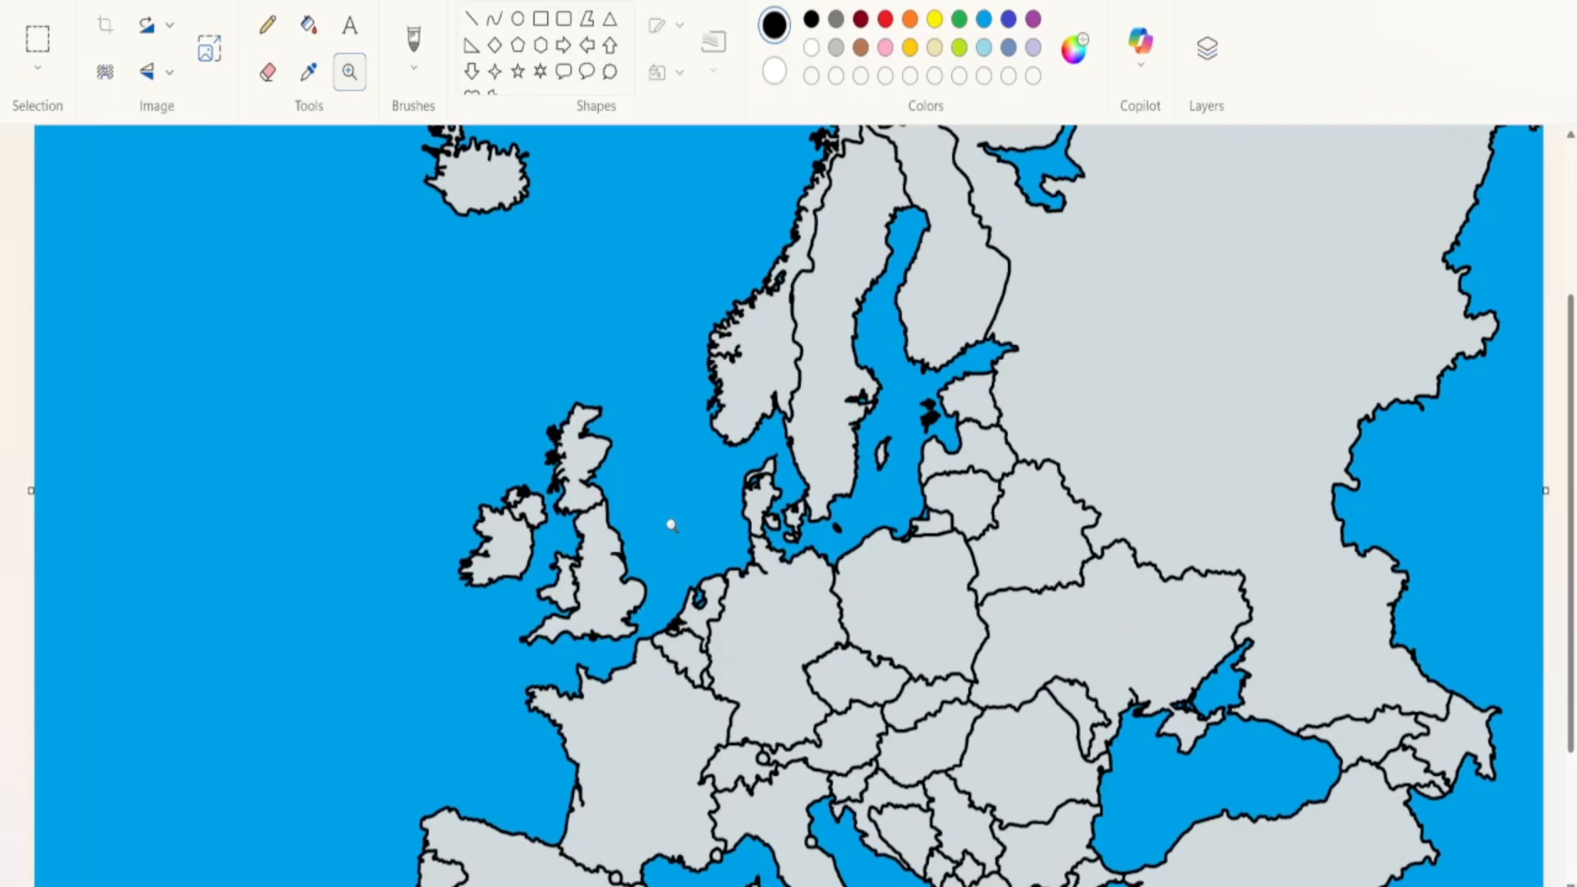
{"action": "left_click", "coordinate": [671, 523]}
{"action": "left_click", "coordinate": [671, 523]}
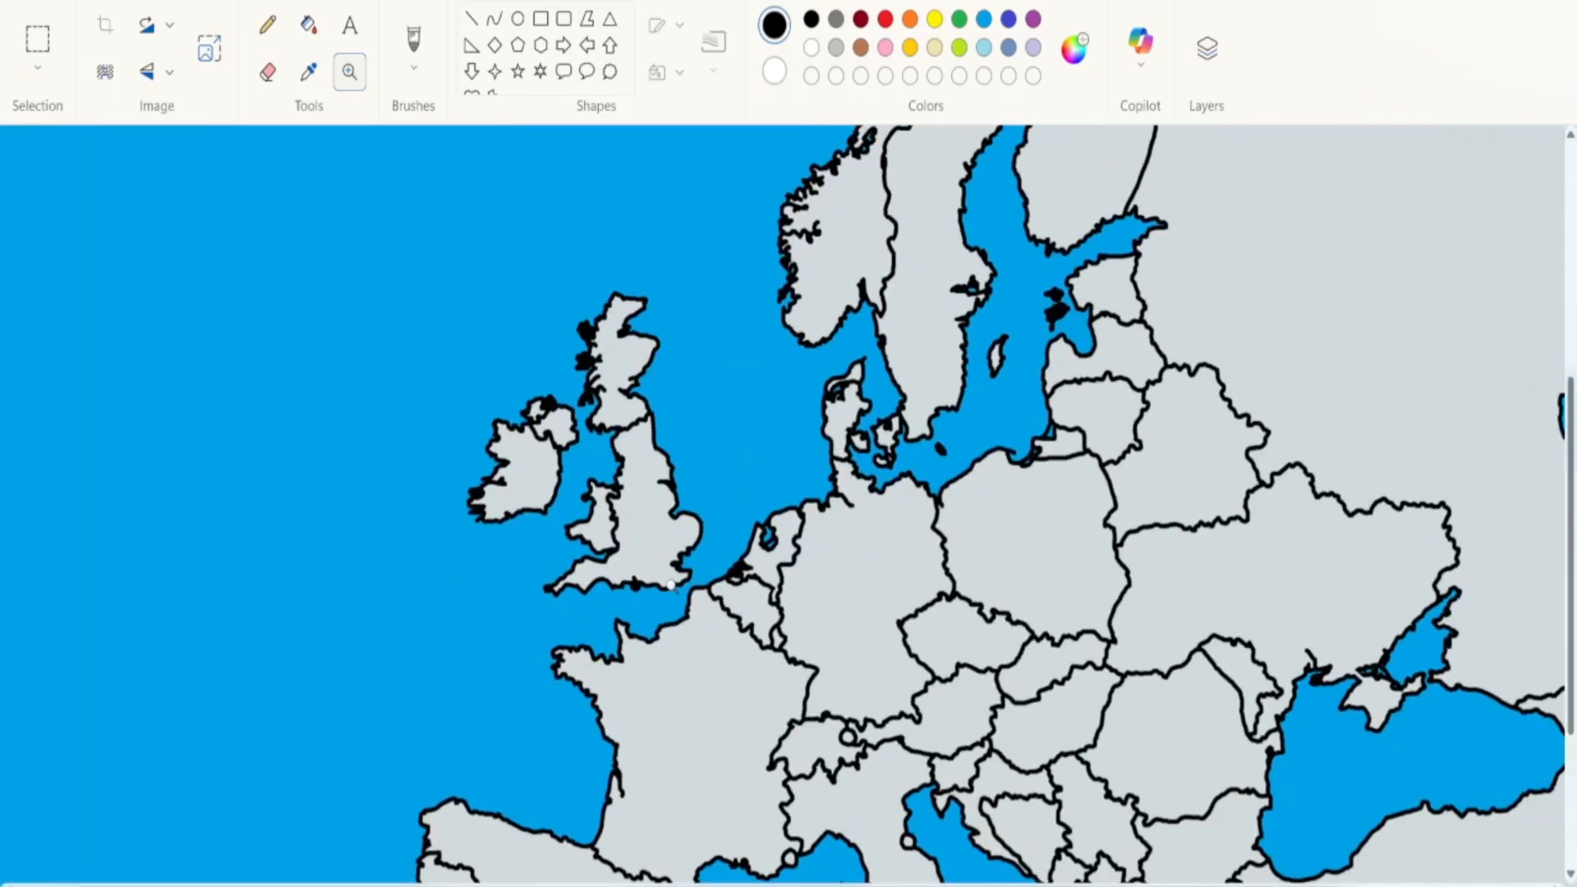
{"action": "left_click", "coordinate": [756, 674]}
{"action": "left_click", "coordinate": [712, 722]}
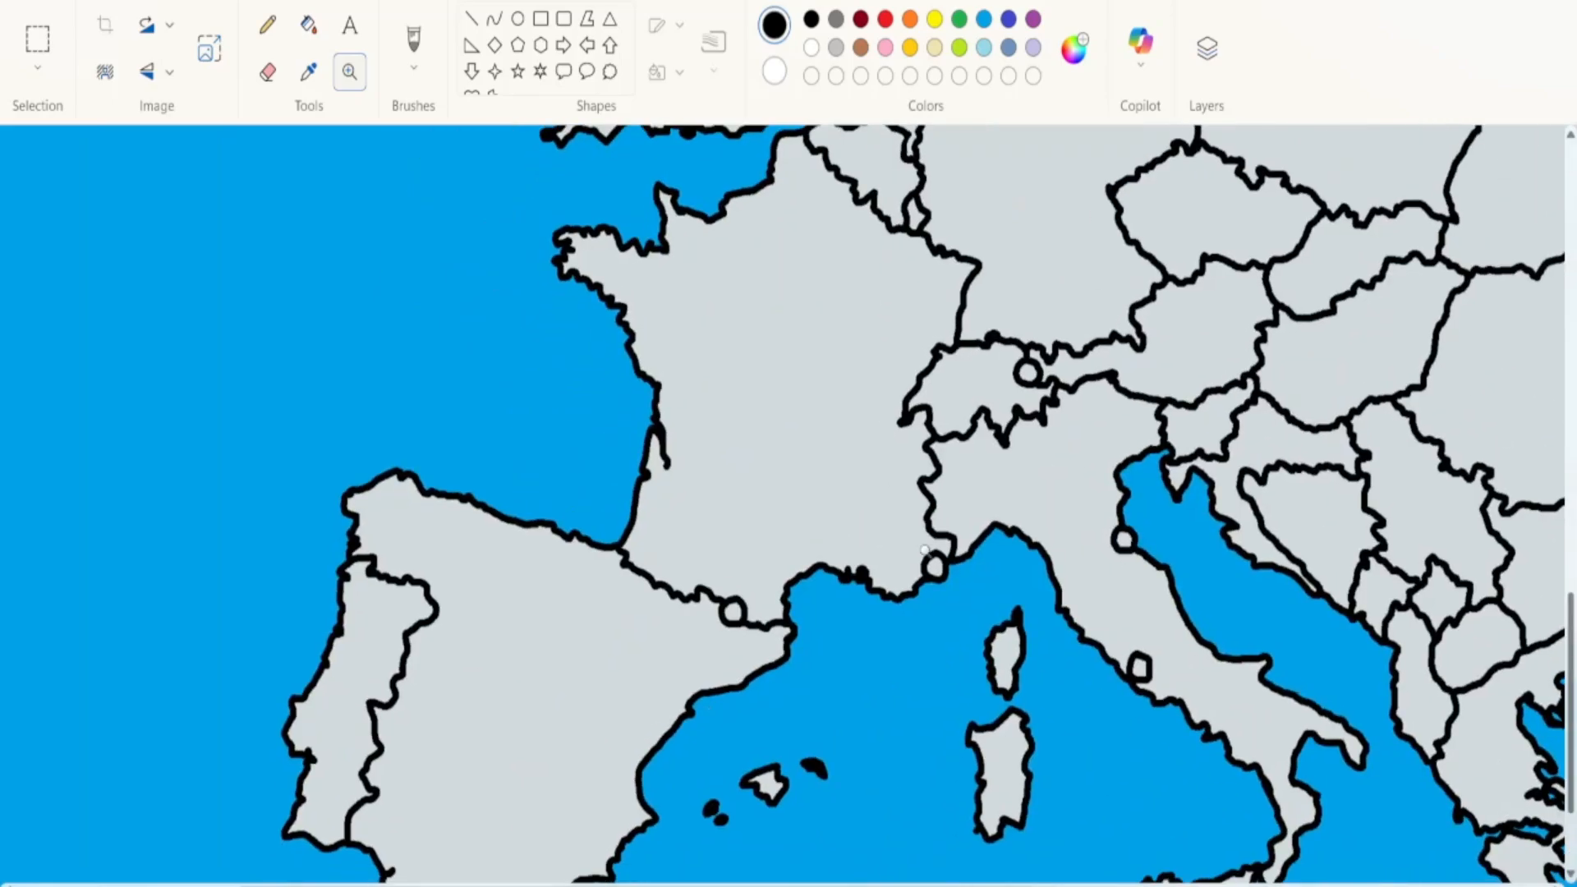
{"action": "left_click", "coordinate": [1002, 468]}
{"action": "left_click", "coordinate": [994, 447]}
{"action": "right_click", "coordinate": [939, 581]}
{"action": "left_click", "coordinate": [939, 581]}
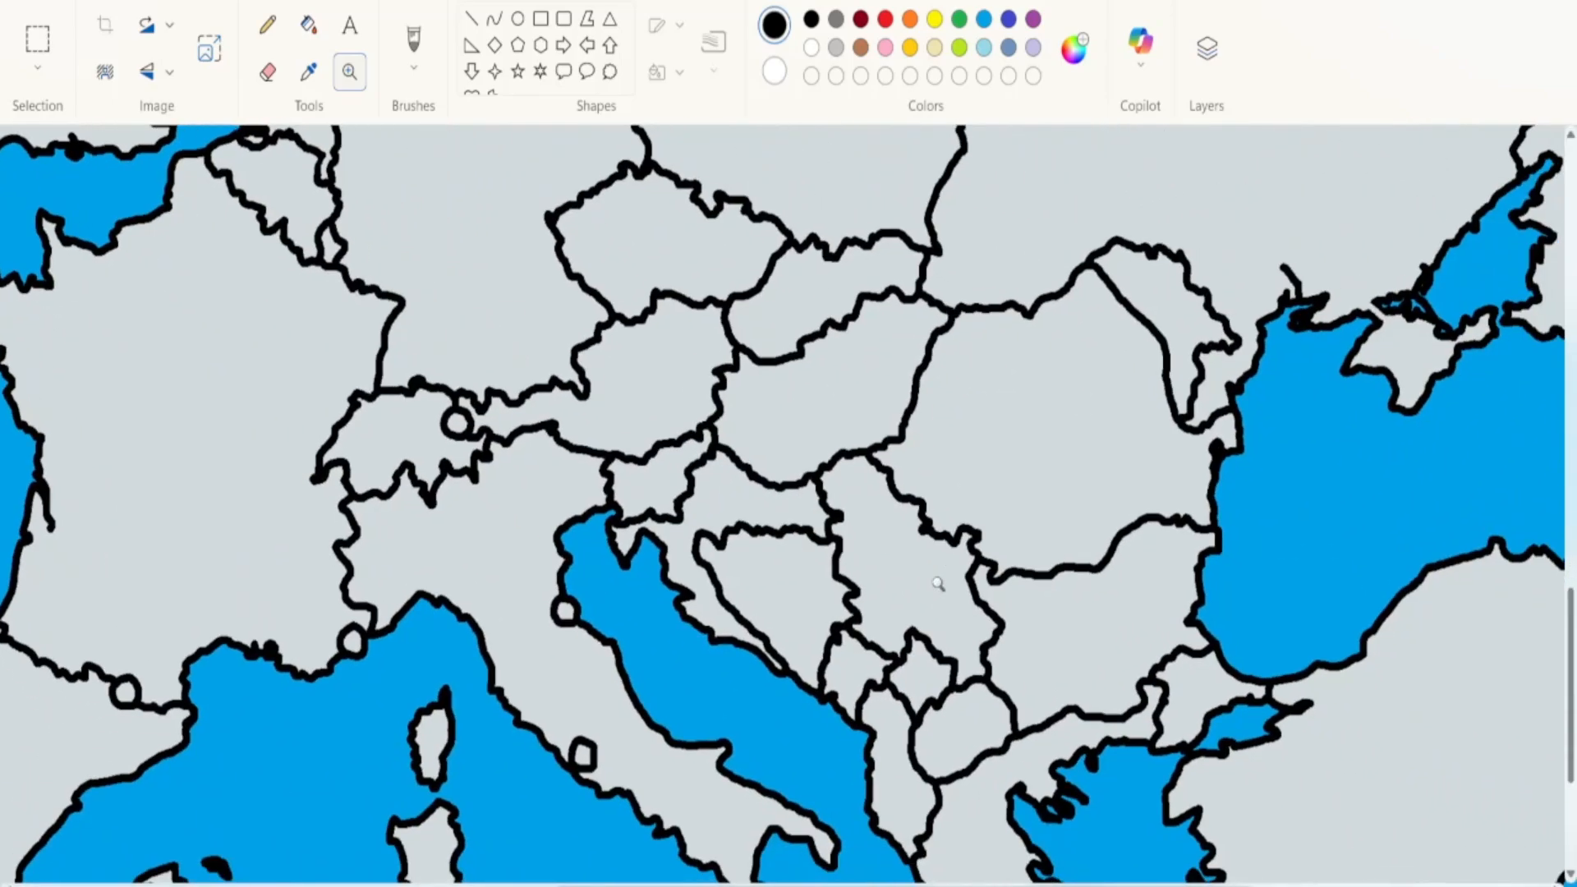
{"action": "left_click", "coordinate": [939, 581]}
{"action": "left_click", "coordinate": [892, 557]}
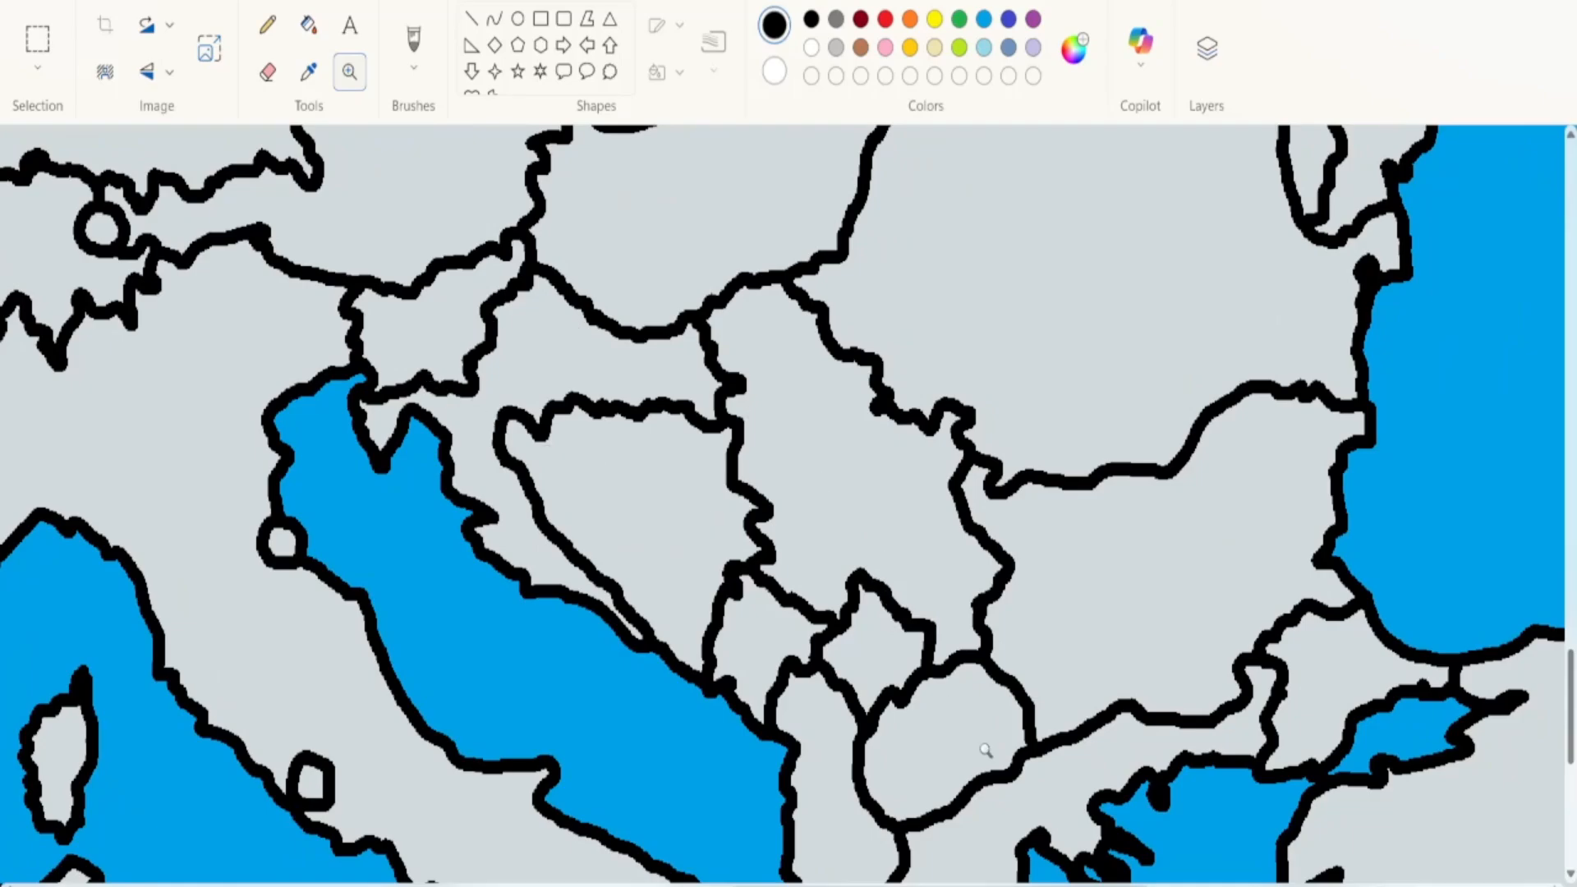
{"action": "left_click", "coordinate": [953, 707]}
{"action": "left_click", "coordinate": [496, 288]}
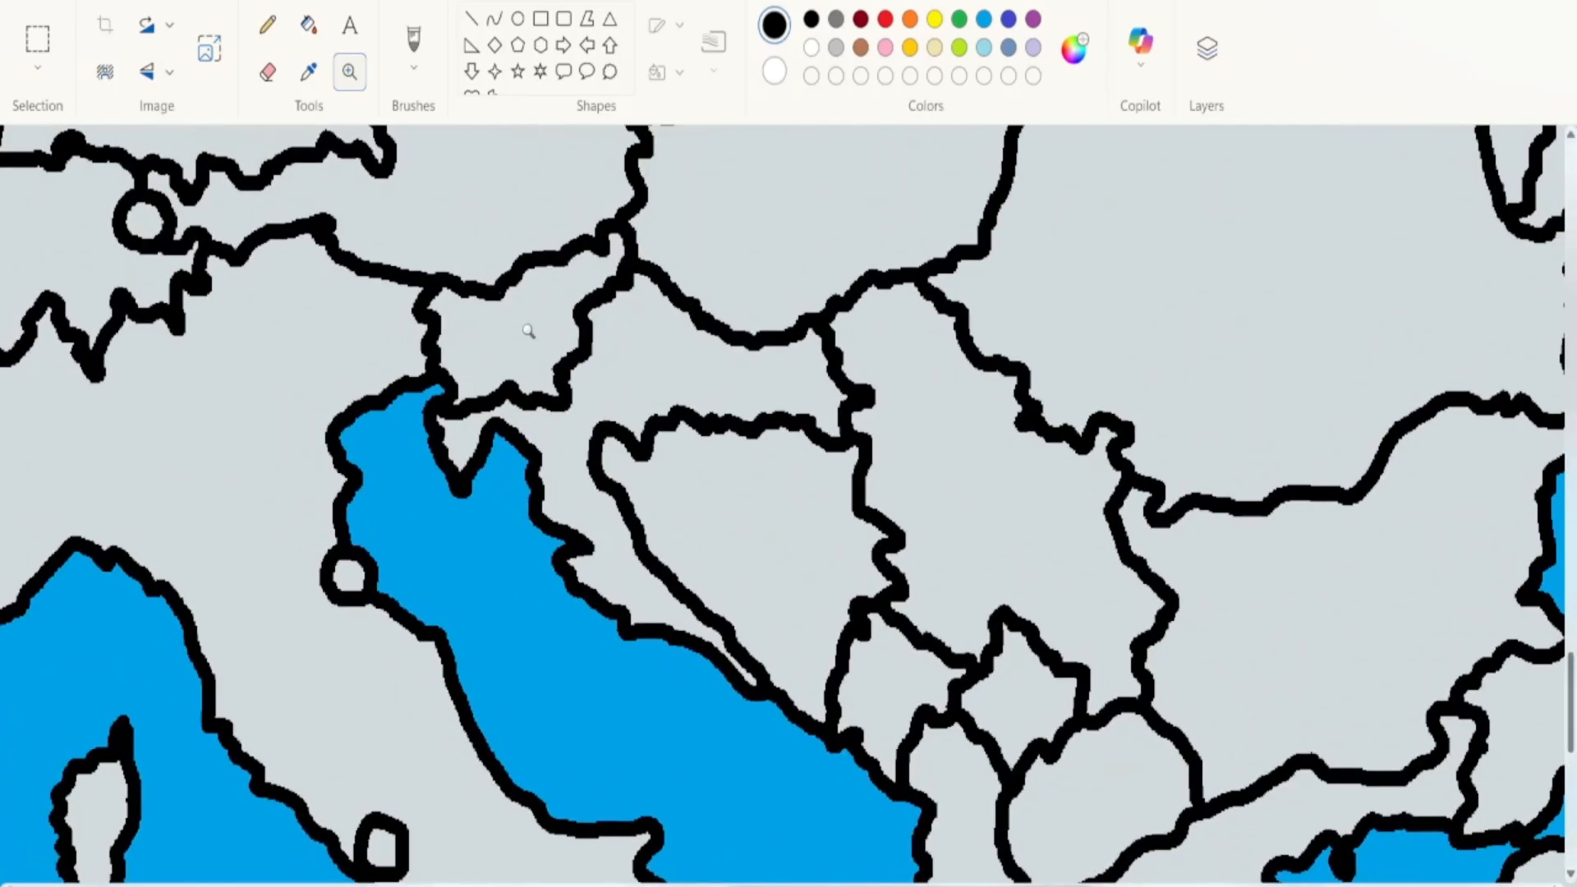
{"action": "scroll", "coordinate": [928, 509], "scroll_direction": "up", "scroll_amount": 5}
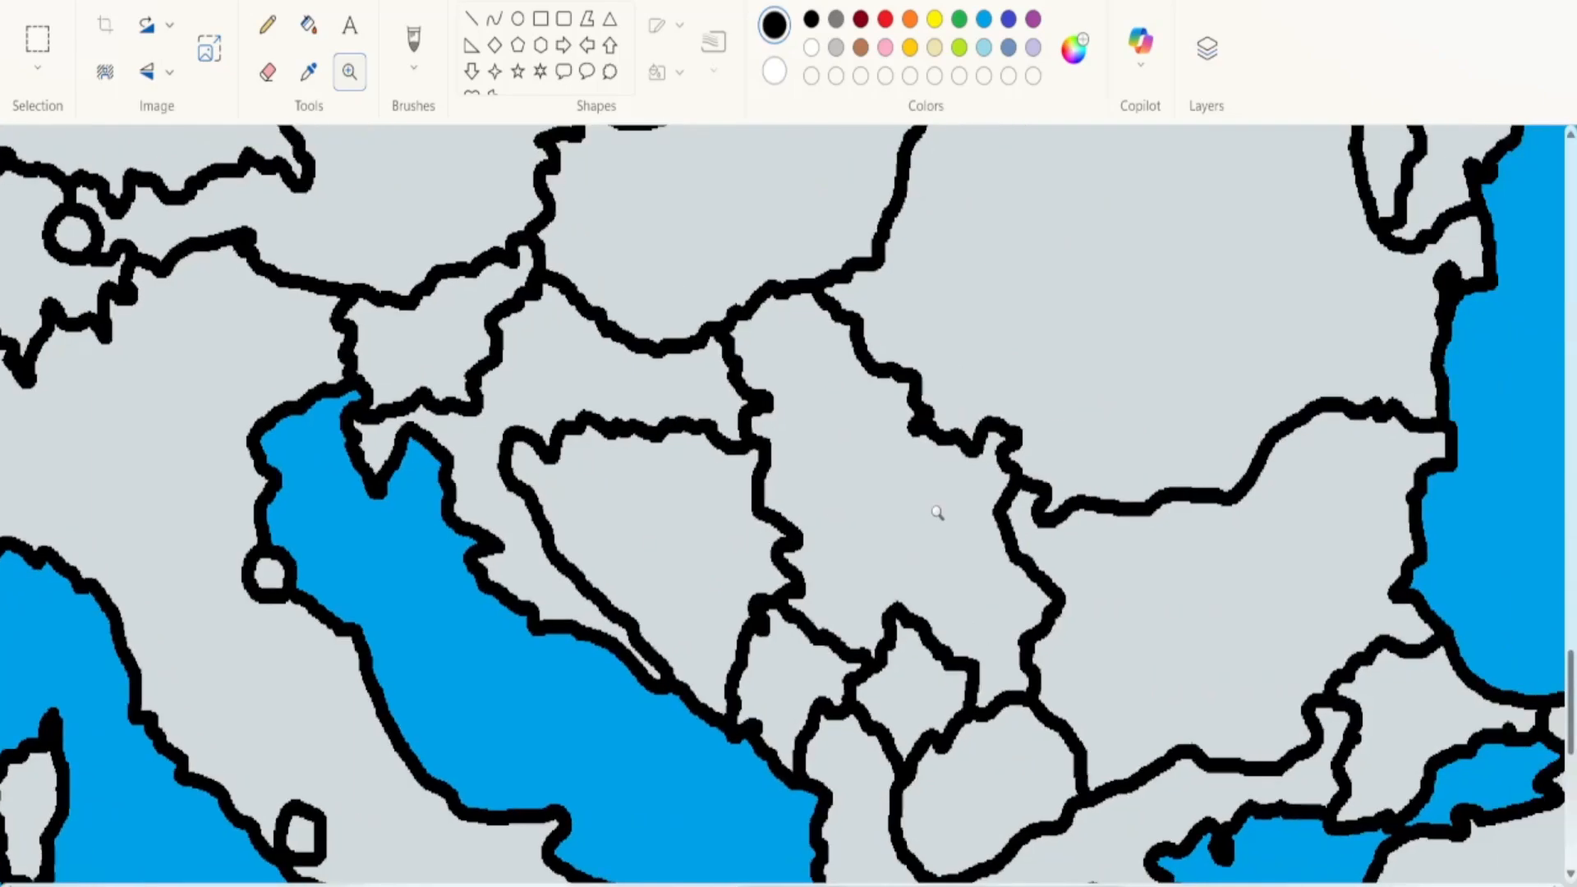
{"action": "scroll", "coordinate": [765, 489], "scroll_direction": "up", "scroll_amount": 1}
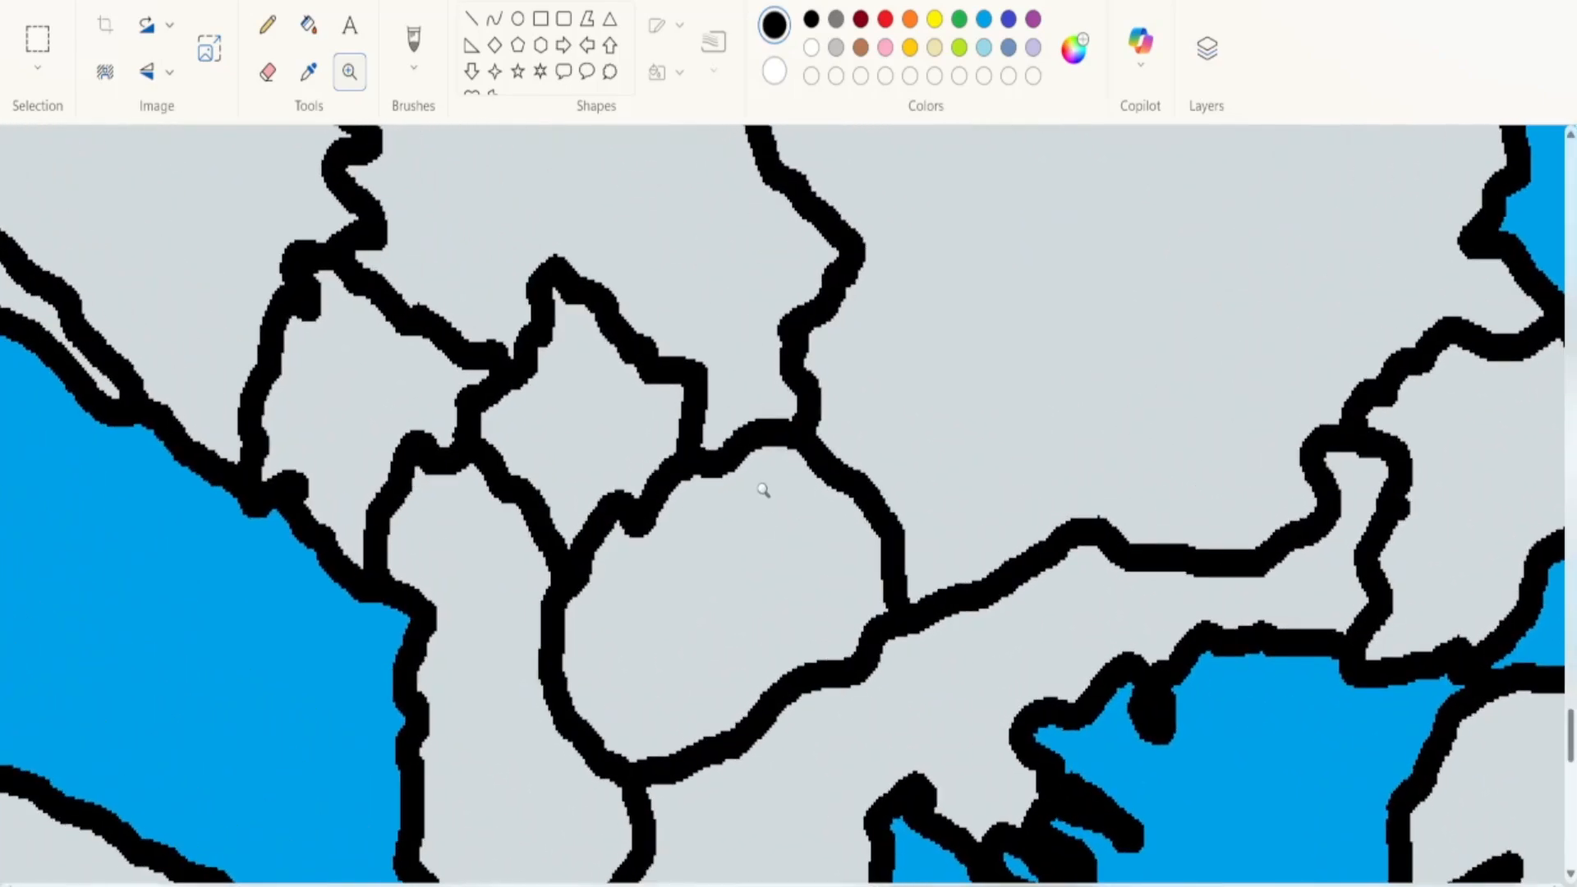
Erase the internal borders between the former Yugoslav countries with the eraser set to 16 px
{"action": "left_click", "coordinate": [268, 72]}
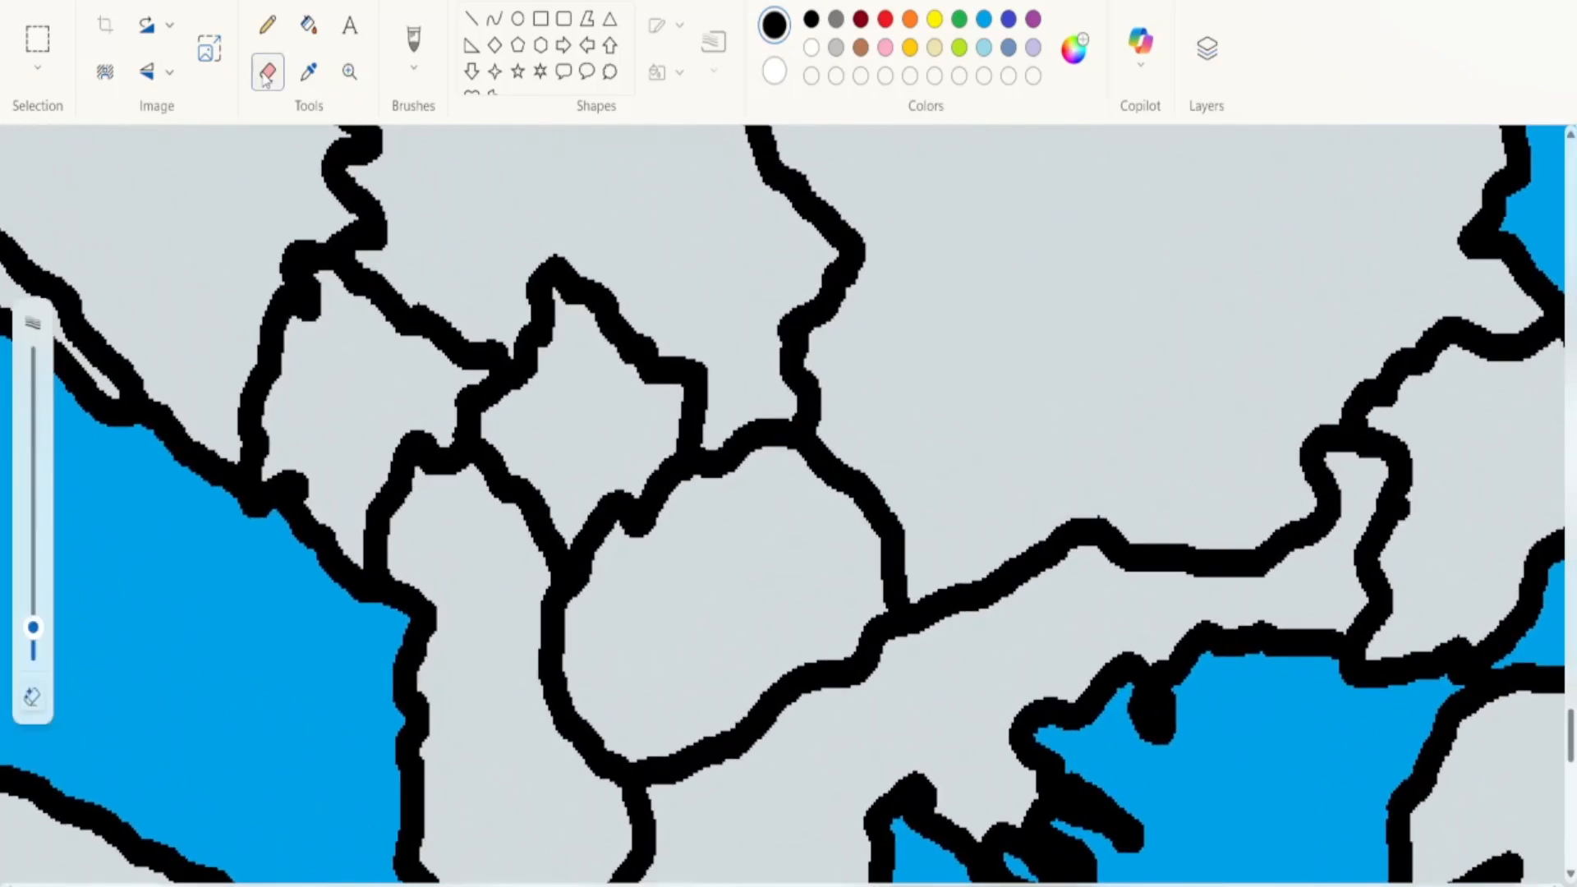
{"action": "left_click_drag", "start_coordinate": [33, 627], "coordinate": [33, 601]}
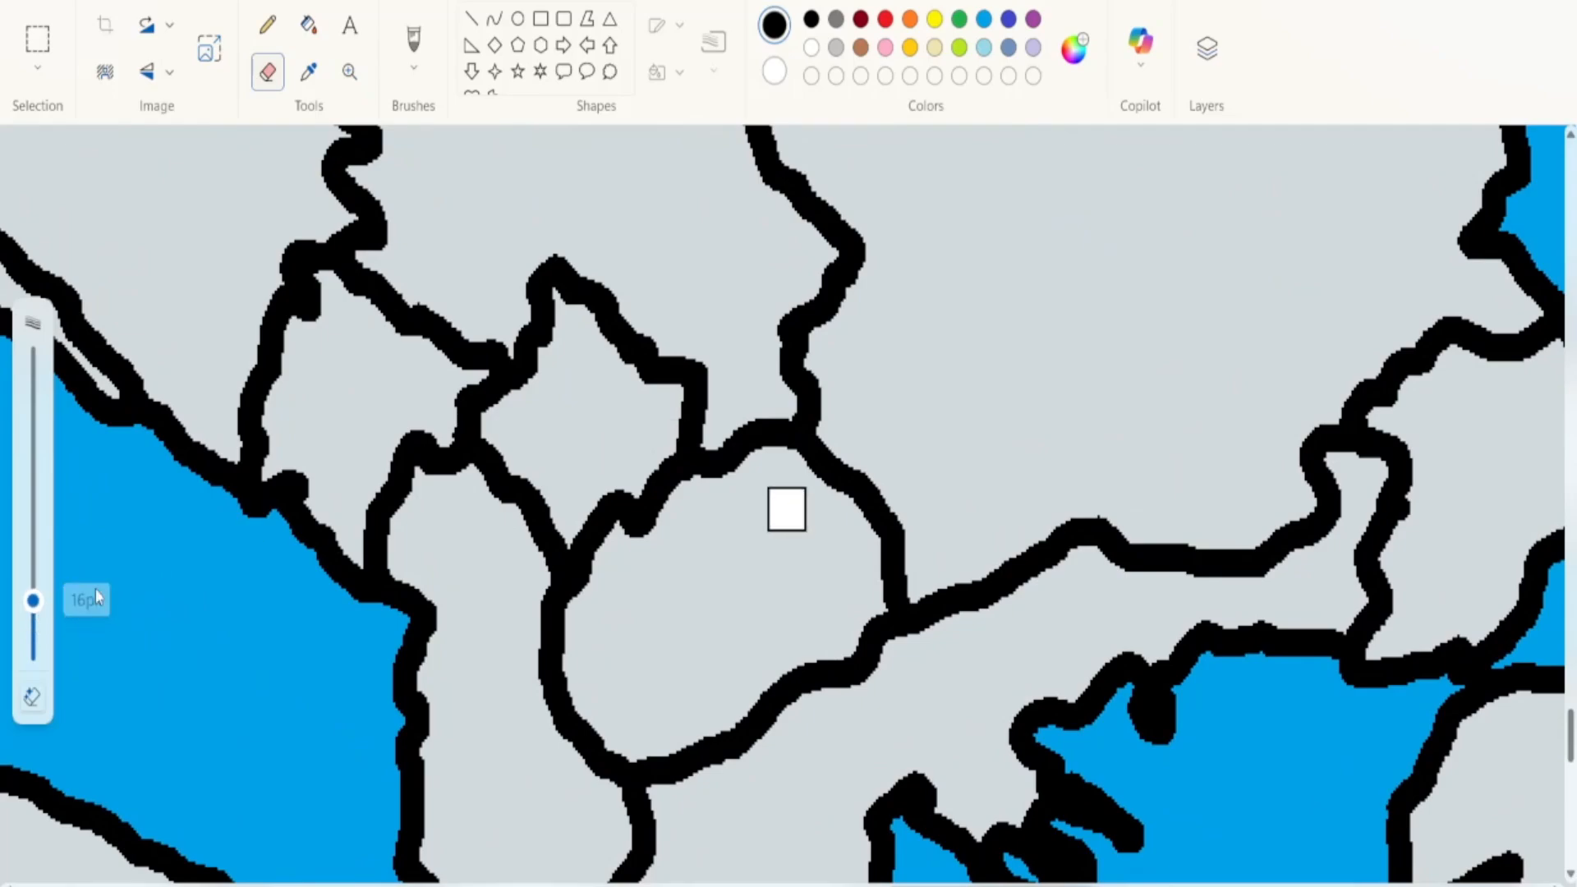
{"action": "mouse_move", "coordinate": [769, 434]}
{"action": "left_mouse_down"}
{"action": "mouse_move", "coordinate": [588, 517]}
{"action": "mouse_move", "coordinate": [654, 449]}
{"action": "mouse_move", "coordinate": [685, 449]}
{"action": "mouse_move", "coordinate": [683, 387]}
{"action": "mouse_move", "coordinate": [700, 461]}
{"action": "mouse_move", "coordinate": [695, 387]}
{"action": "mouse_move", "coordinate": [592, 321]}
{"action": "mouse_move", "coordinate": [546, 259]}
{"action": "mouse_move", "coordinate": [563, 293]}
{"action": "mouse_move", "coordinate": [537, 364]}
{"action": "mouse_move", "coordinate": [472, 412]}
{"action": "left_mouse_up"}
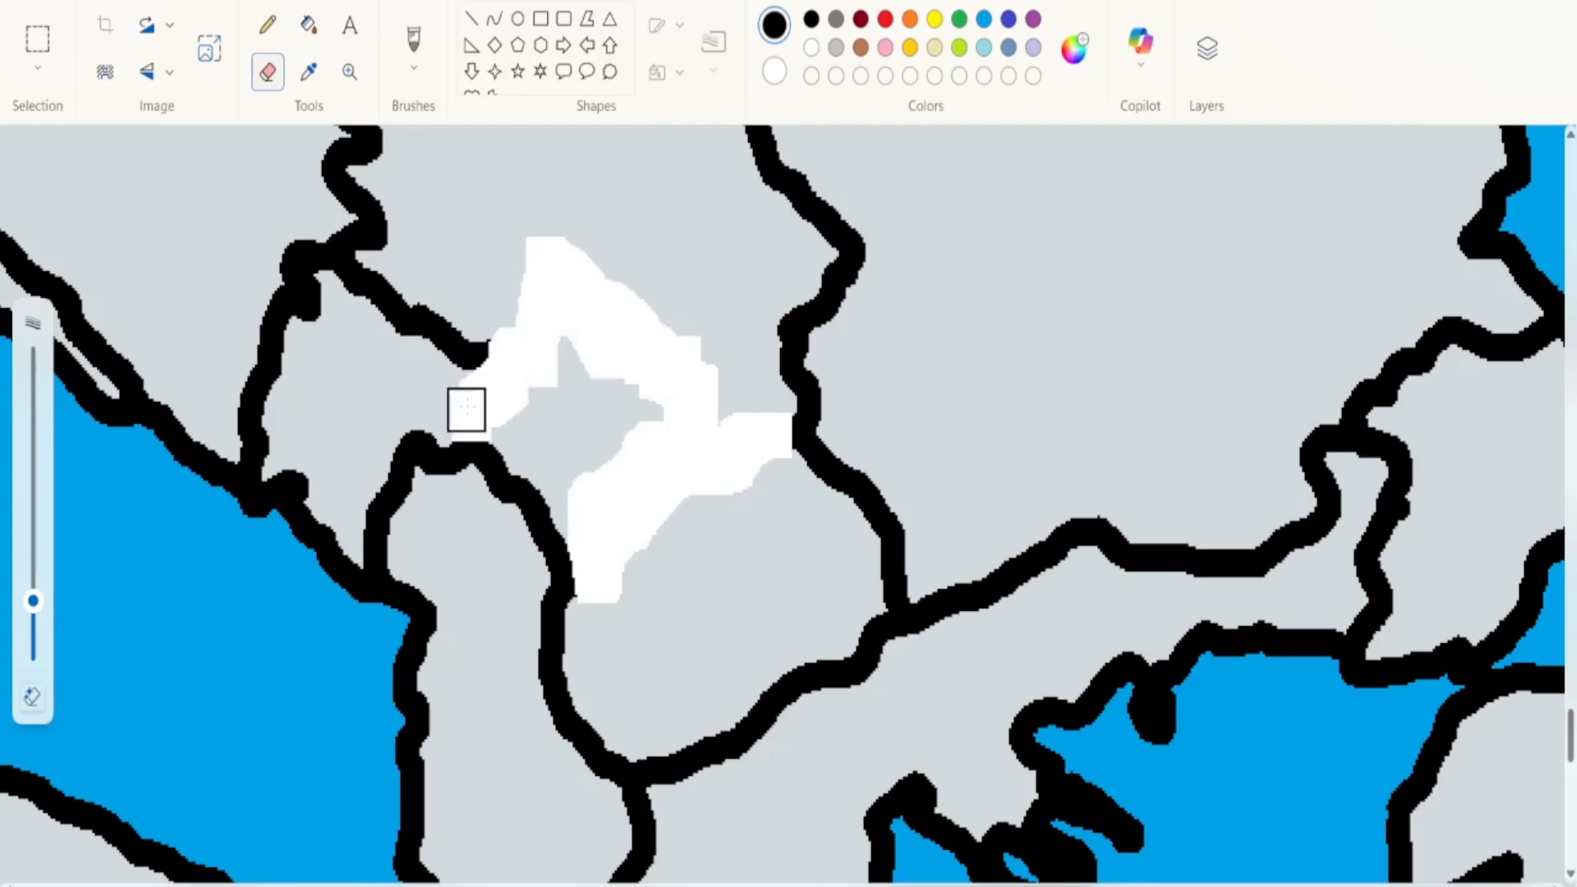
{"action": "mouse_move", "coordinate": [466, 409]}
{"action": "left_mouse_down"}
{"action": "mouse_move", "coordinate": [492, 348]}
{"action": "mouse_move", "coordinate": [404, 305]}
{"action": "mouse_move", "coordinate": [463, 329]}
{"action": "left_mouse_up"}
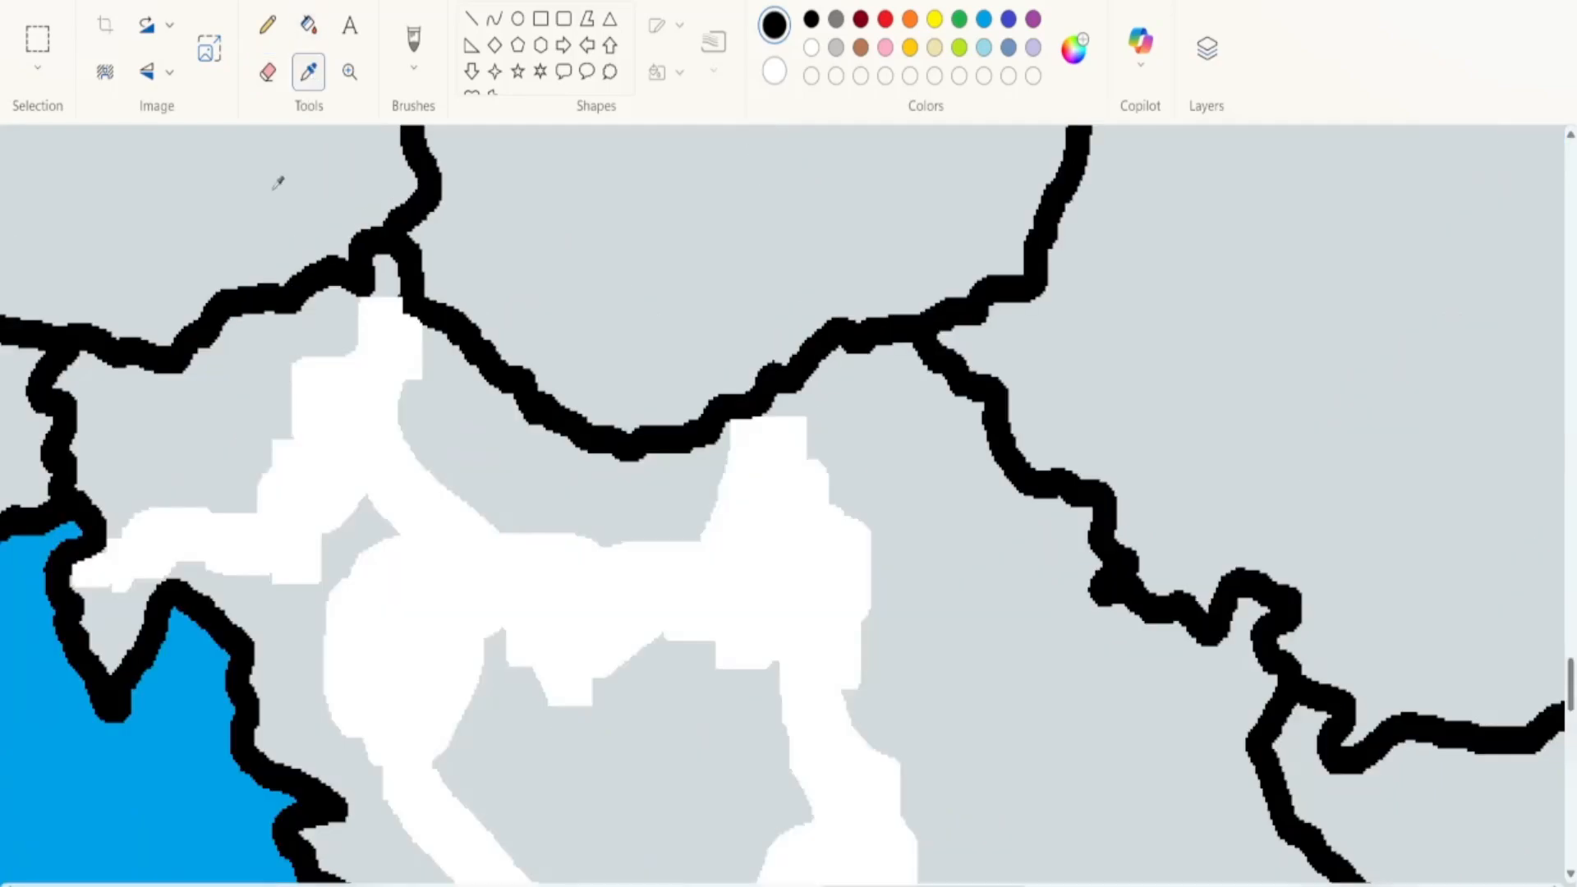
Sample the land grey and fill the erased white strips in the former Yugoslav area with it
{"action": "right_click", "coordinate": [273, 189]}
{"action": "left_click", "coordinate": [314, 29]}
{"action": "right_click", "coordinate": [341, 378]}
Fill the merged Yugoslavia area with lavender as the marker color
{"action": "left_click", "coordinate": [349, 79]}
{"action": "right_click", "coordinate": [657, 567]}
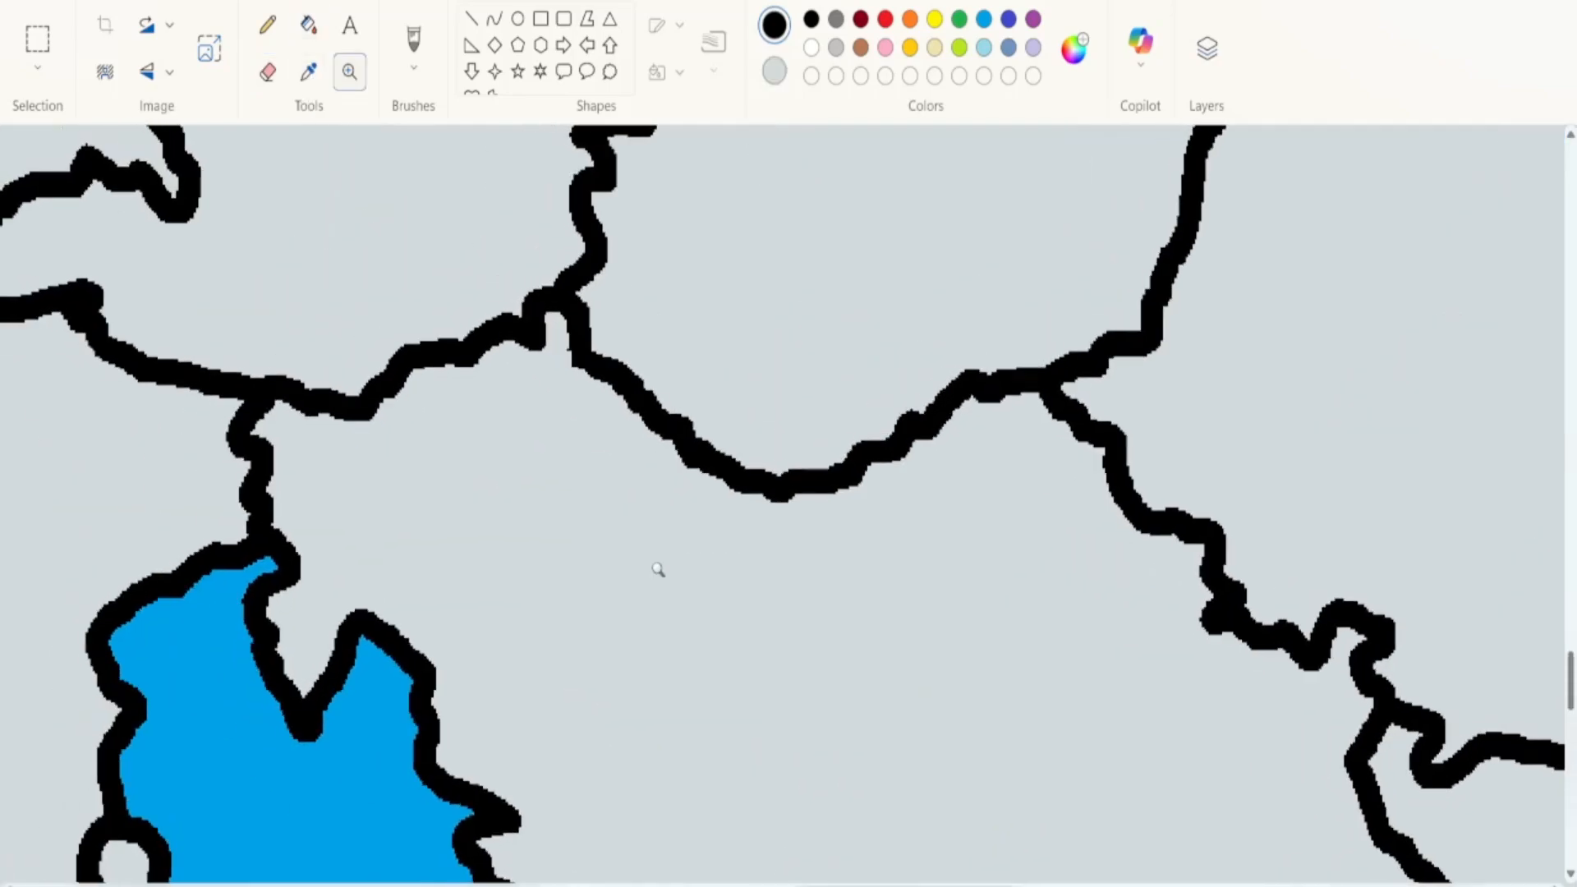
{"action": "right_click", "coordinate": [660, 572]}
{"action": "right_click", "coordinate": [847, 689]}
{"action": "right_click", "coordinate": [860, 715]}
{"action": "right_click", "coordinate": [857, 695]}
{"action": "right_click", "coordinate": [858, 530]}
{"action": "right_click", "coordinate": [822, 461]}
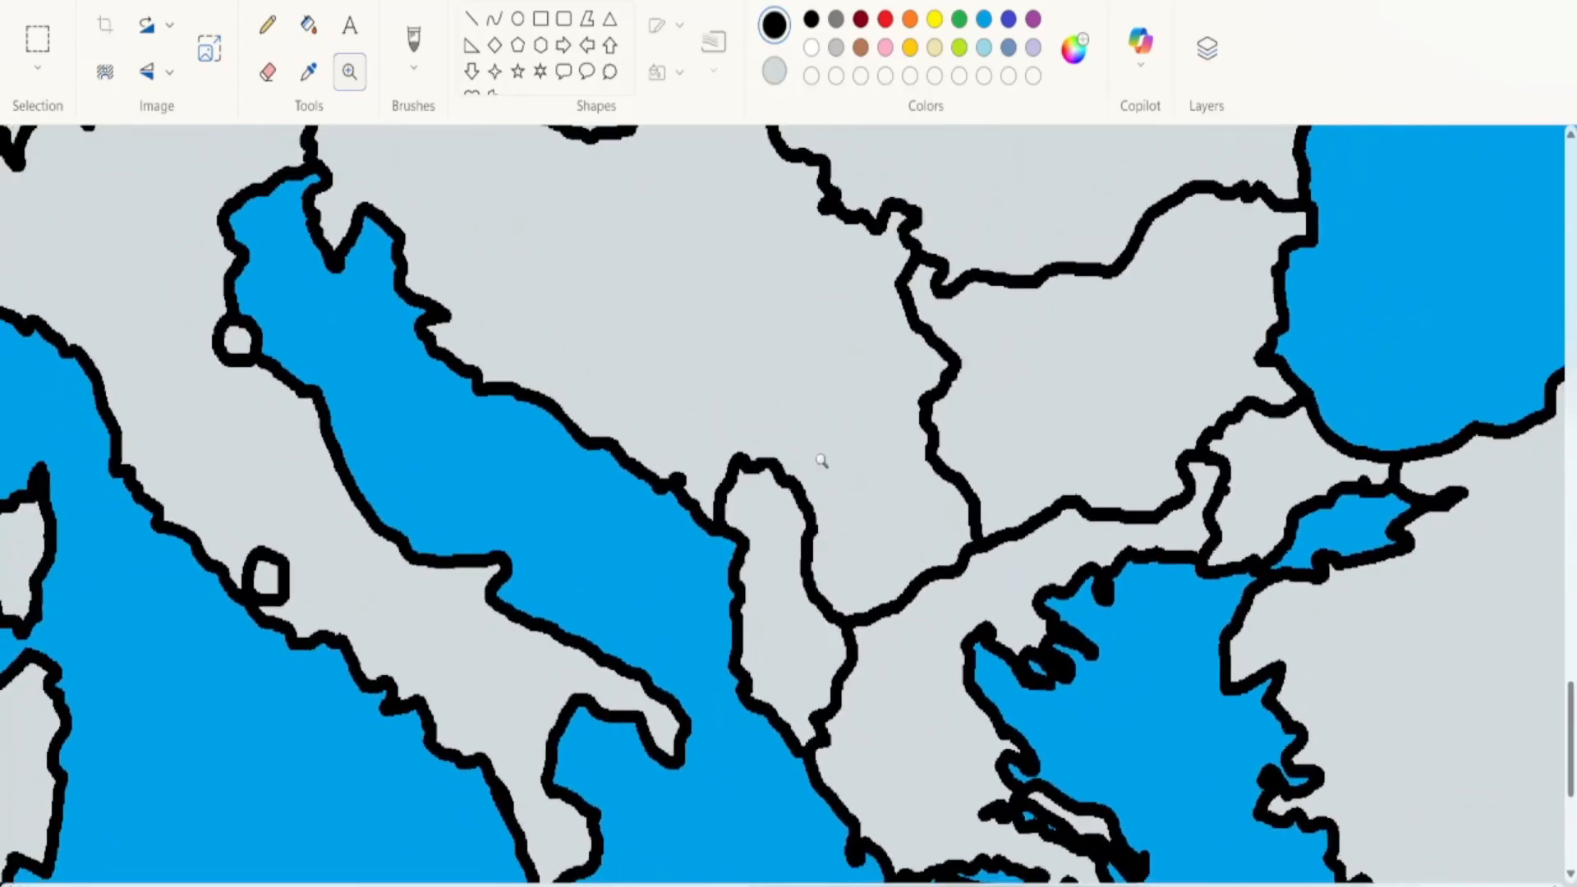
{"action": "right_click", "coordinate": [823, 461]}
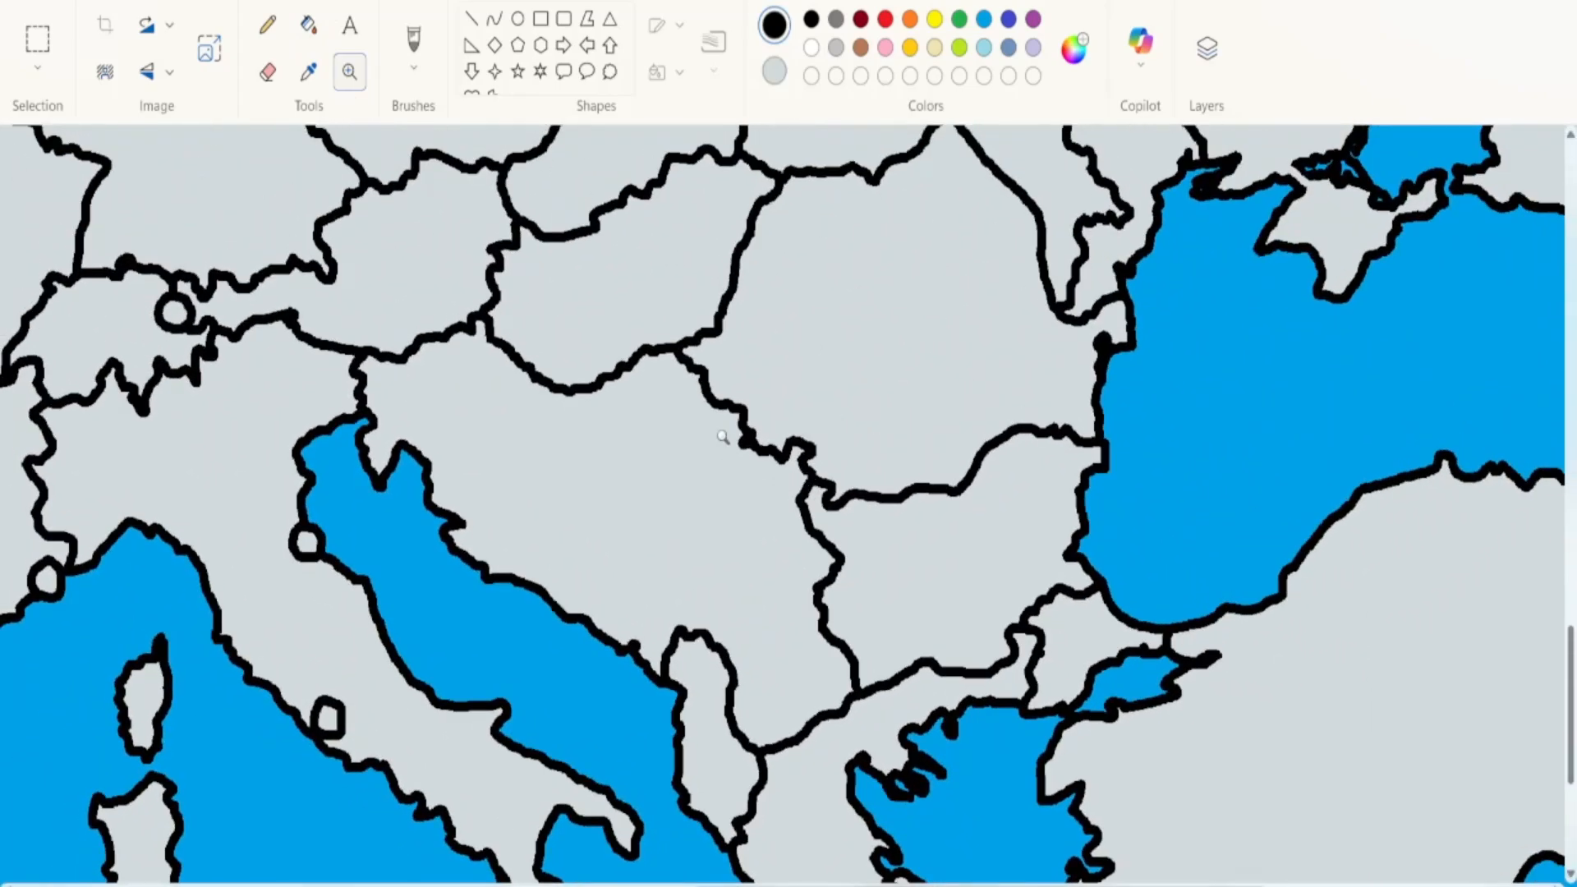
{"action": "left_click", "coordinate": [308, 24]}
{"action": "left_click", "coordinate": [1034, 48]}
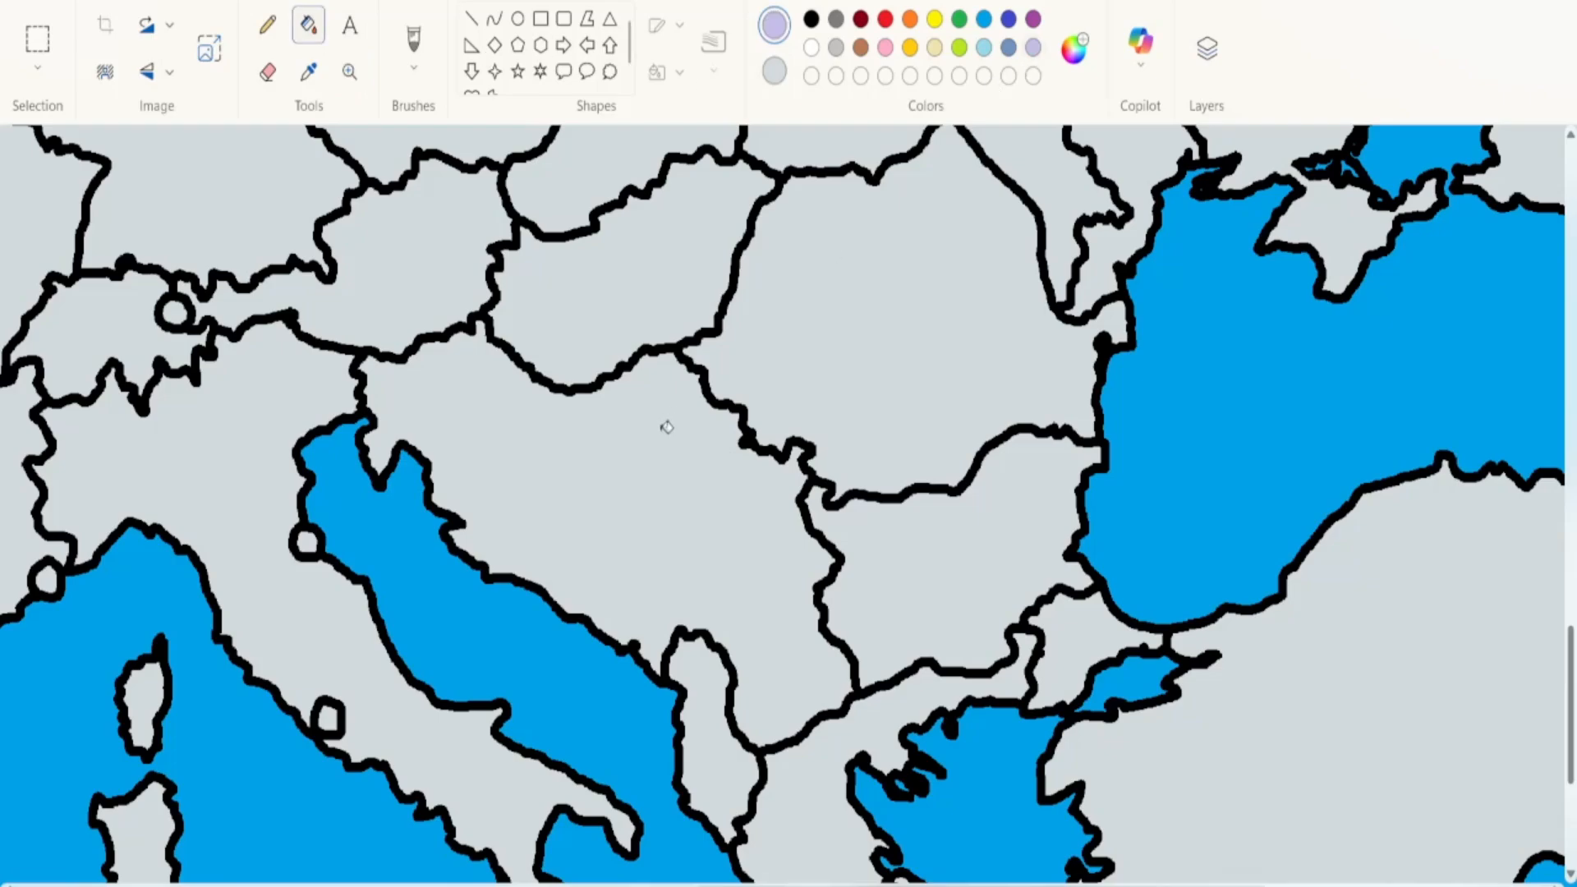
{"action": "left_click", "coordinate": [665, 423]}
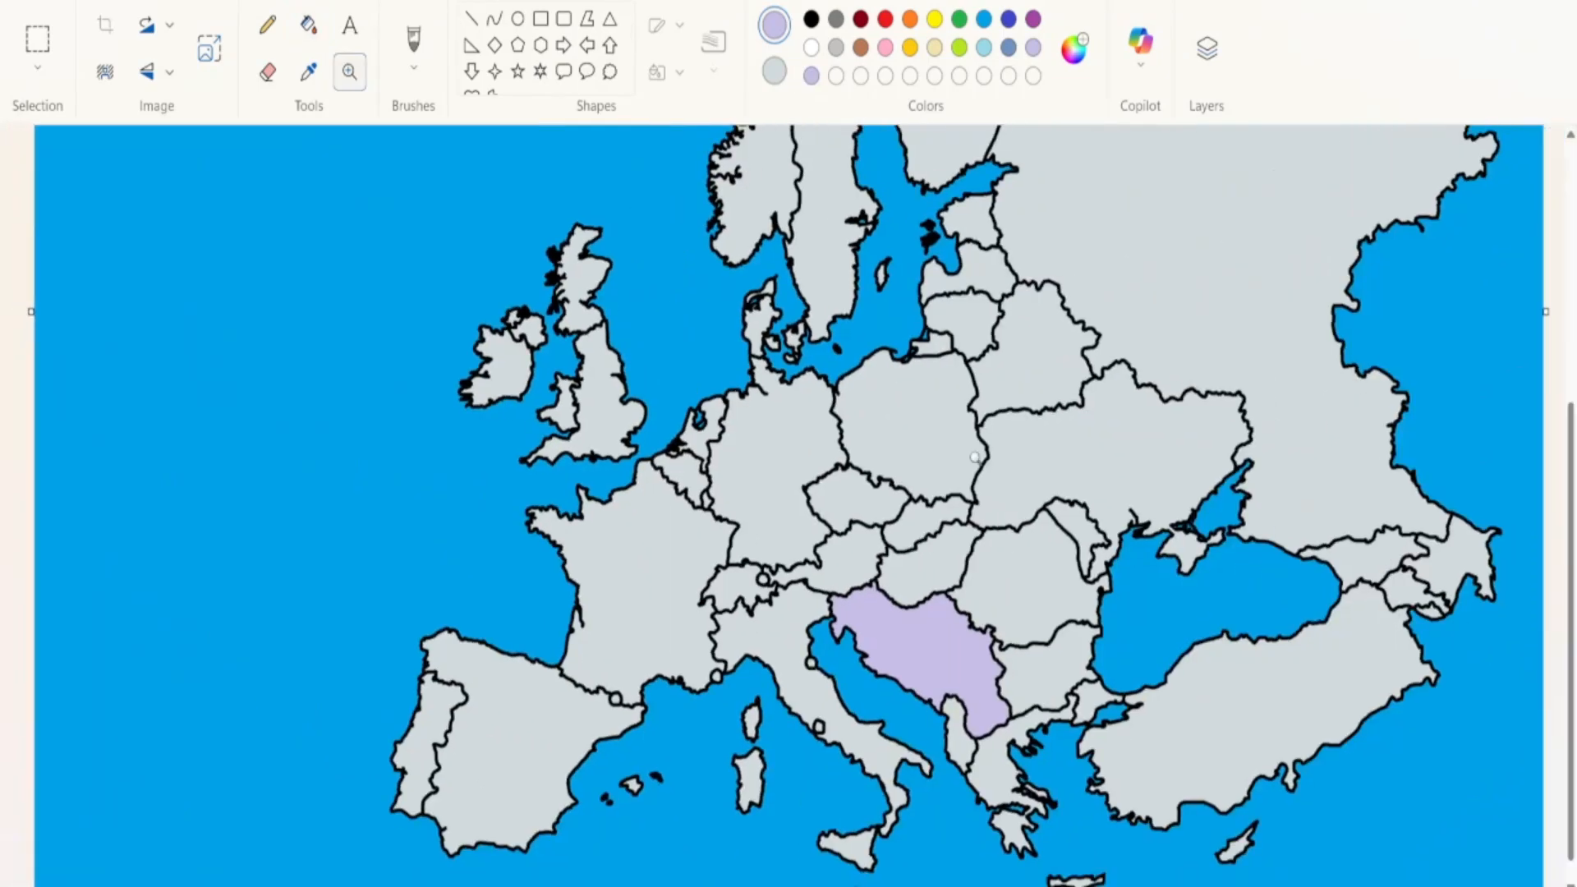
Show the layers and add two empty layers above the map layer
{"action": "left_click", "coordinate": [1207, 48]}
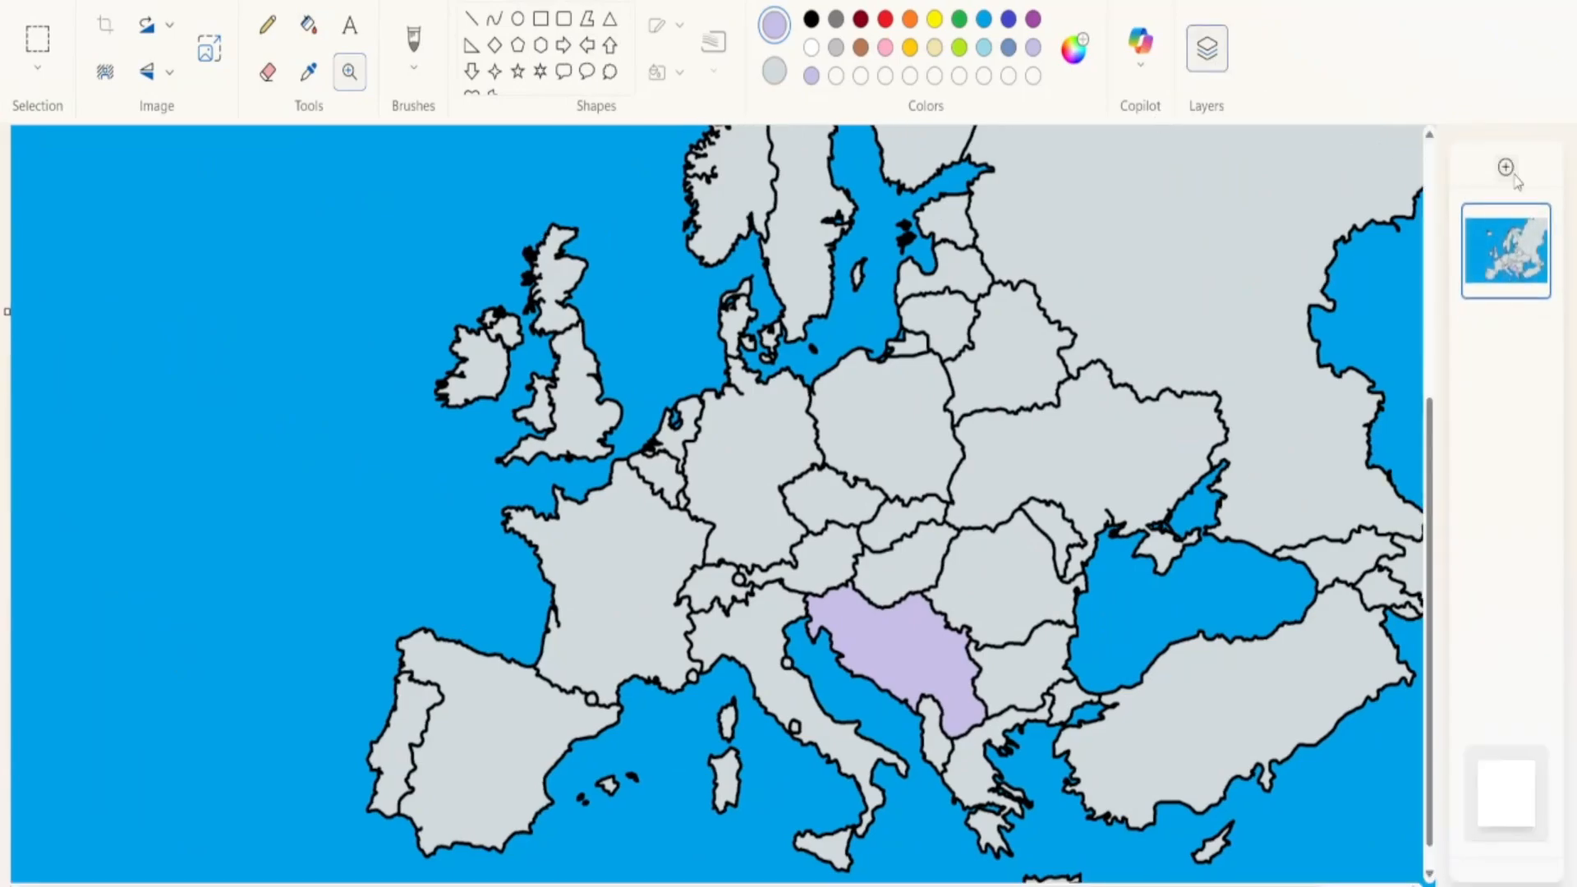
{"action": "left_click", "coordinate": [1506, 167]}
{"action": "left_click", "coordinate": [1506, 166]}
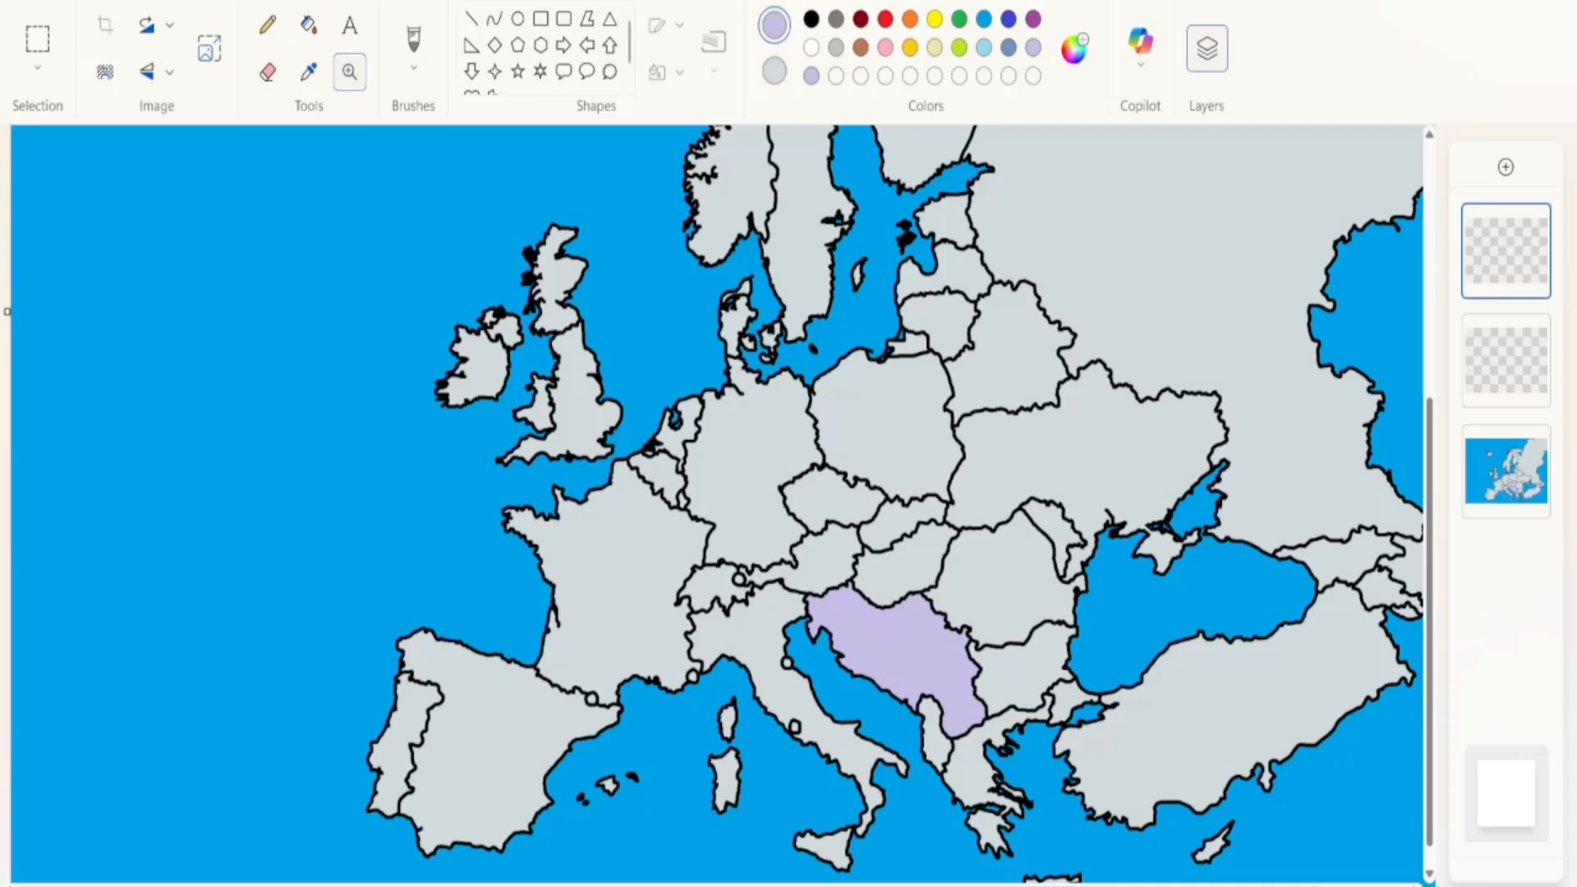
Place the map on the top layer with its lavender area made transparent, and hide the original map layer
{"action": "key", "text": "ctrl+a"}
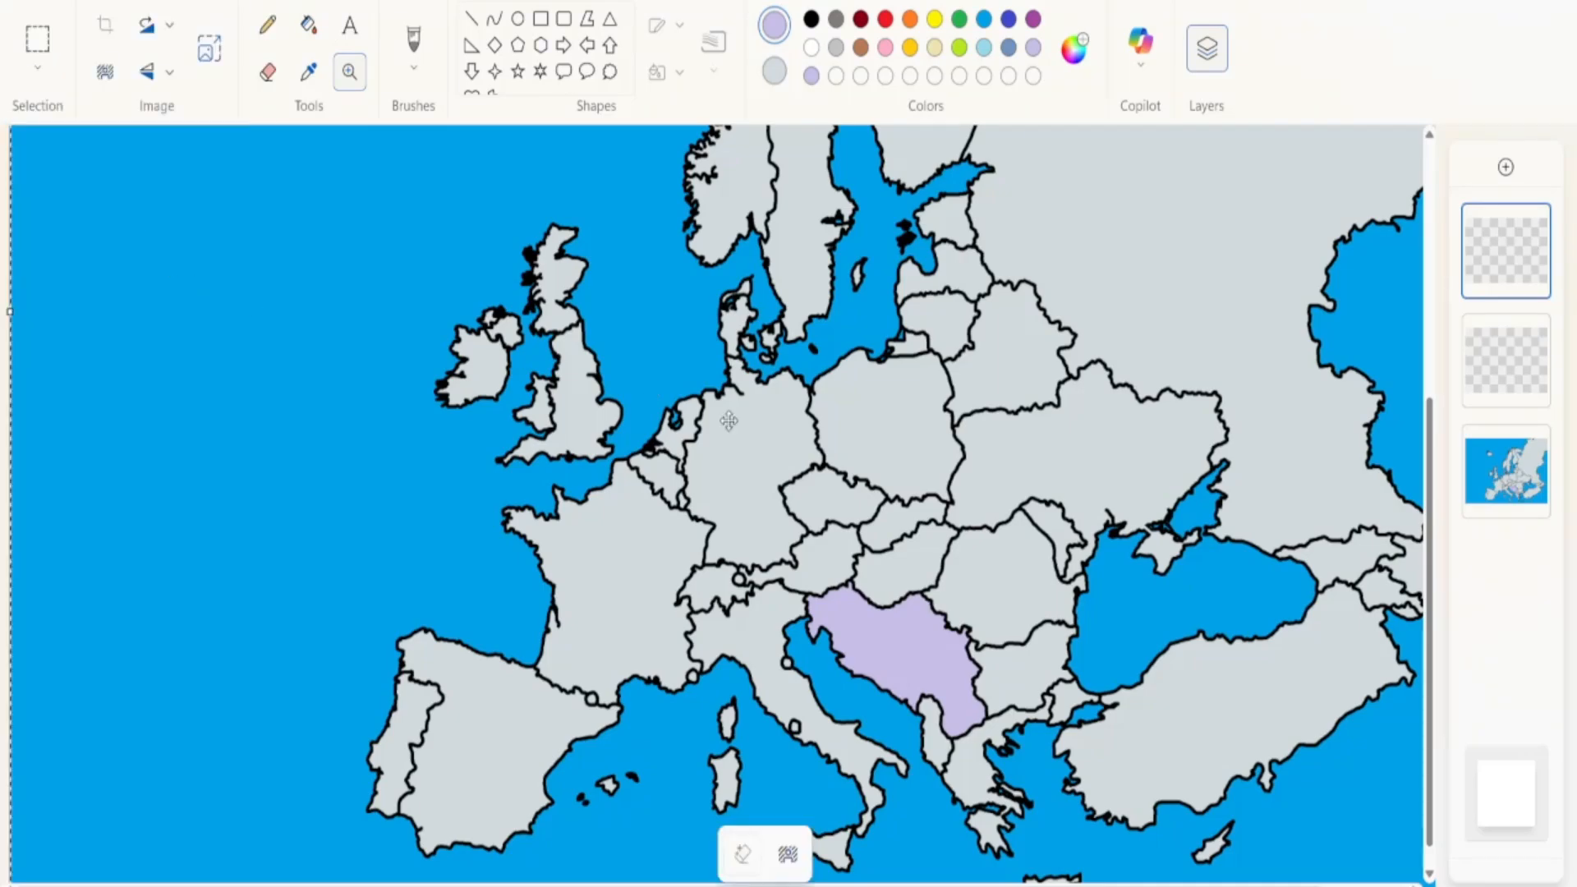
{"action": "left_click", "coordinate": [1533, 443]}
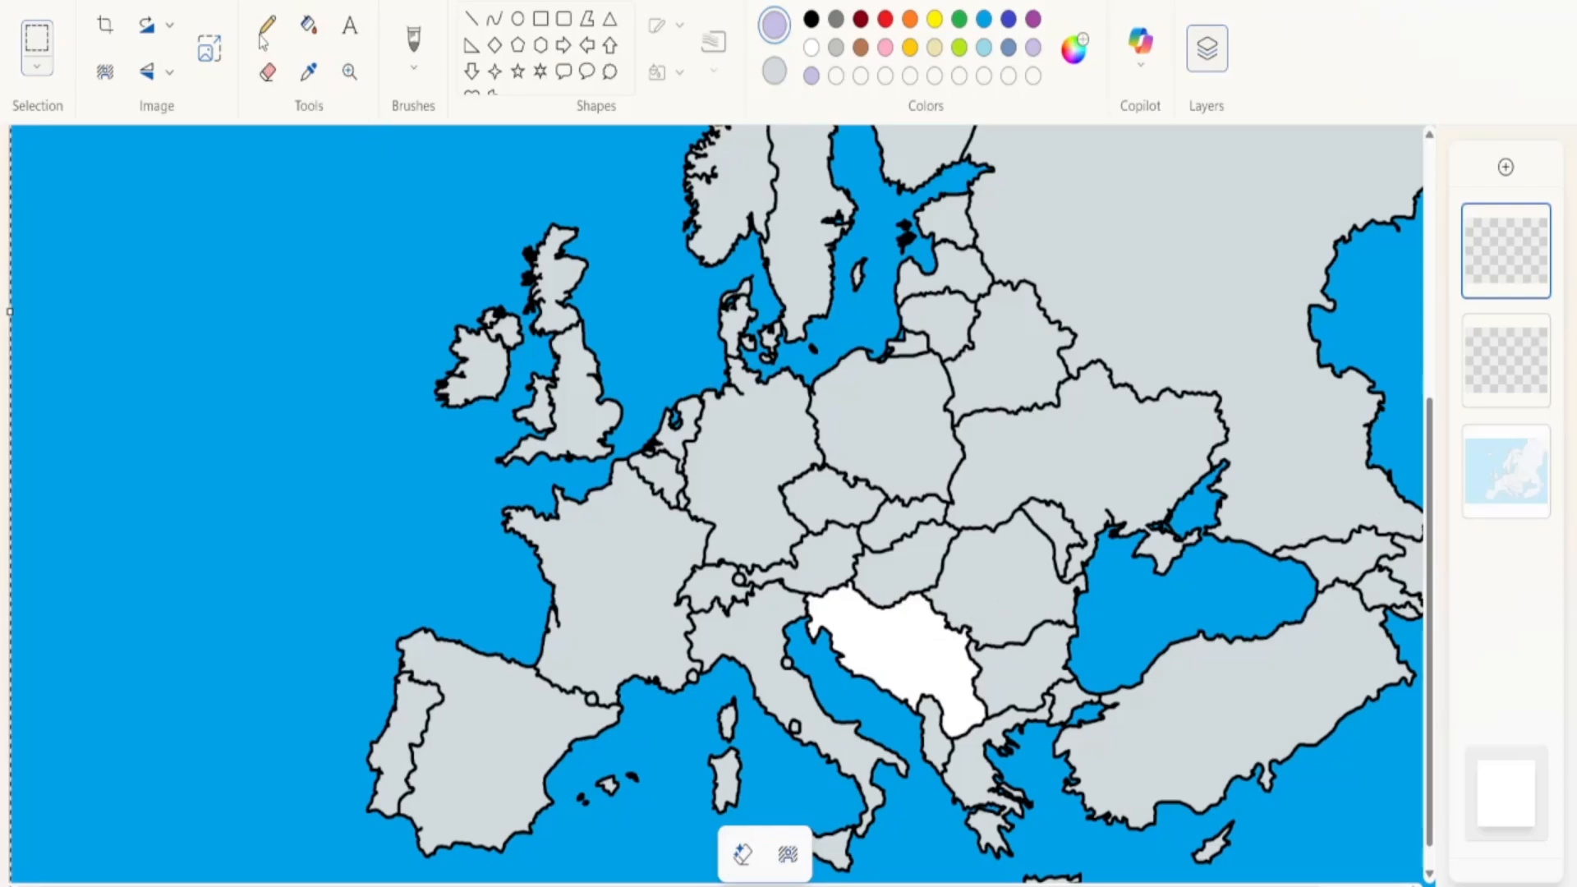
{"action": "key", "text": "Escape"}
Try a lavender pencil stroke at maximum thickness across the Balkans on the top layer, and undo it
{"action": "left_click_drag", "start_coordinate": [33, 696], "coordinate": [33, 358]}
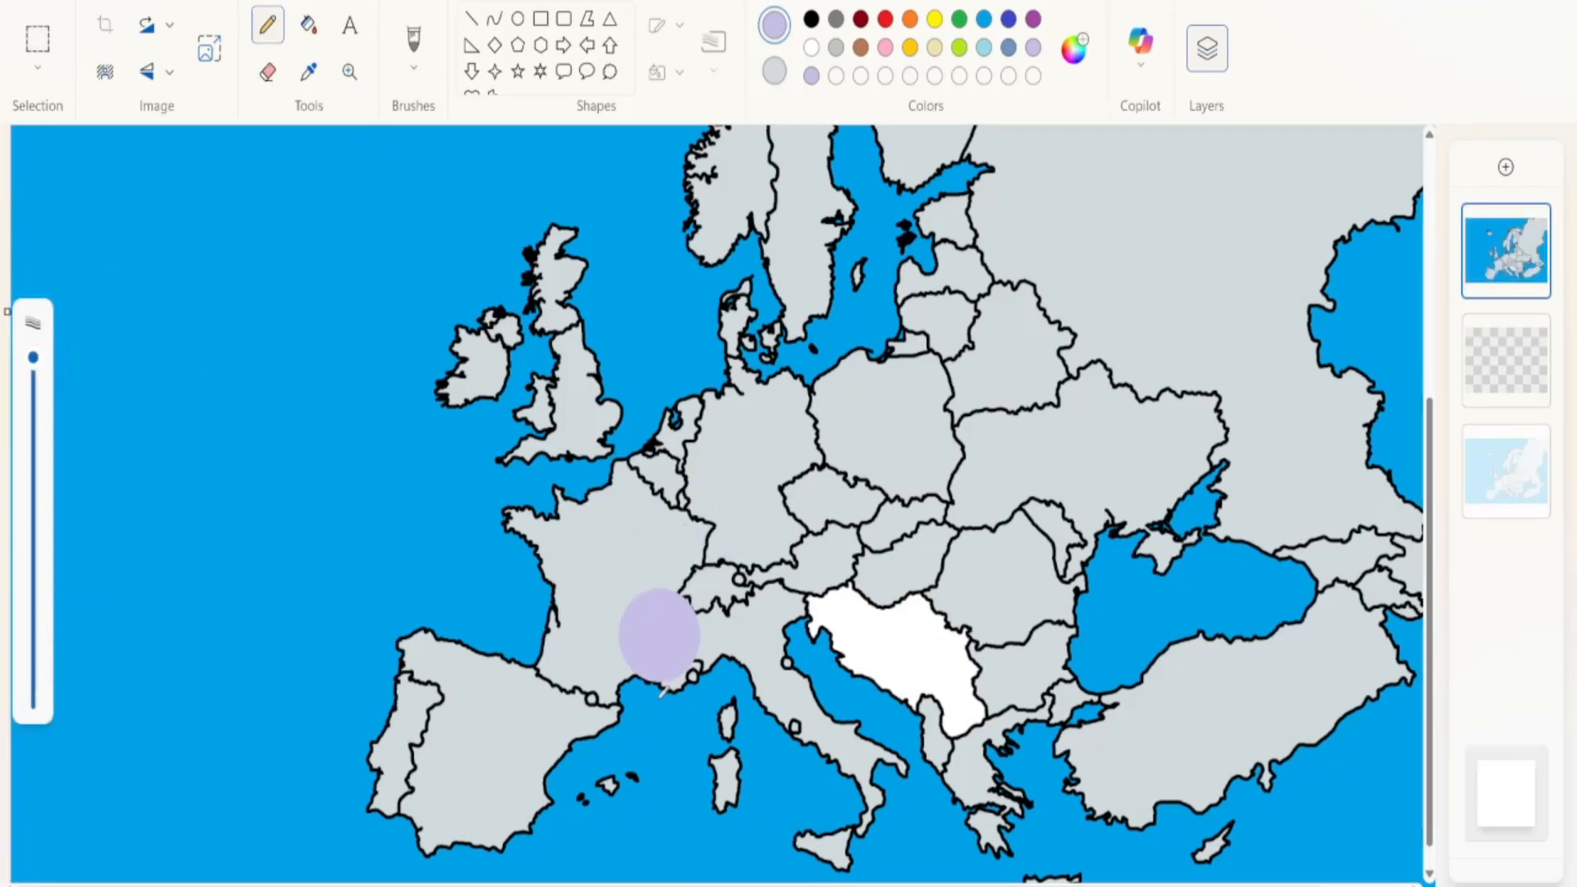
{"action": "mouse_move", "coordinate": [698, 749]}
{"action": "left_mouse_down"}
{"action": "mouse_move", "coordinate": [986, 624]}
{"action": "mouse_move", "coordinate": [1073, 524]}
{"action": "left_mouse_up"}
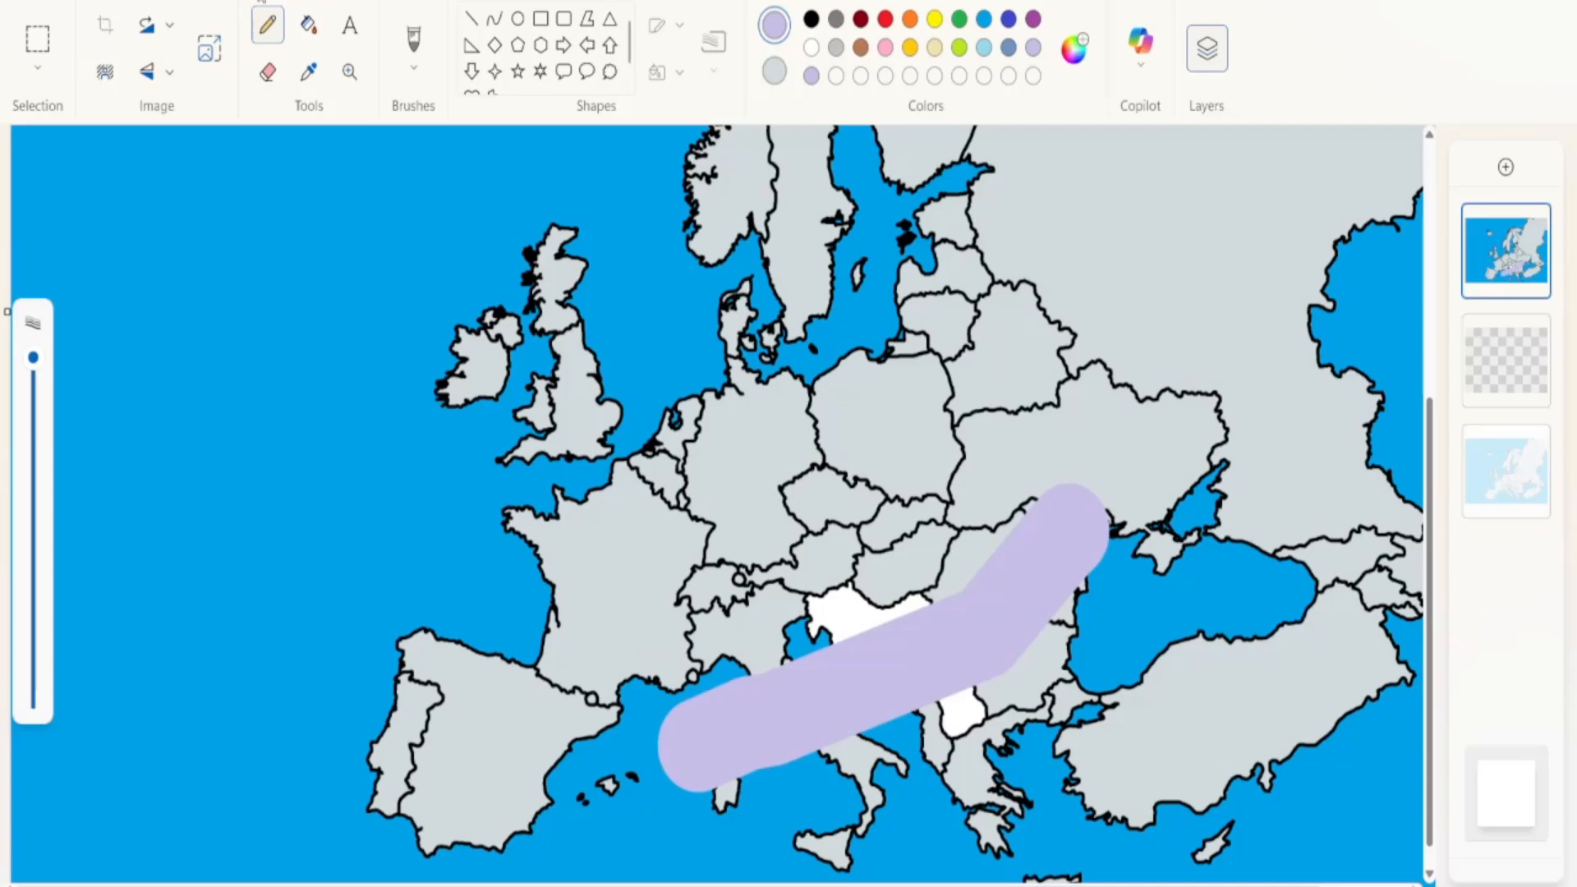
{"action": "key", "text": "ctrl+z"}
Make the middle layer active, test a thick lavender stroke beneath the cleared Yugoslavia area, and undo the stroke
{"action": "left_click", "coordinate": [1506, 361]}
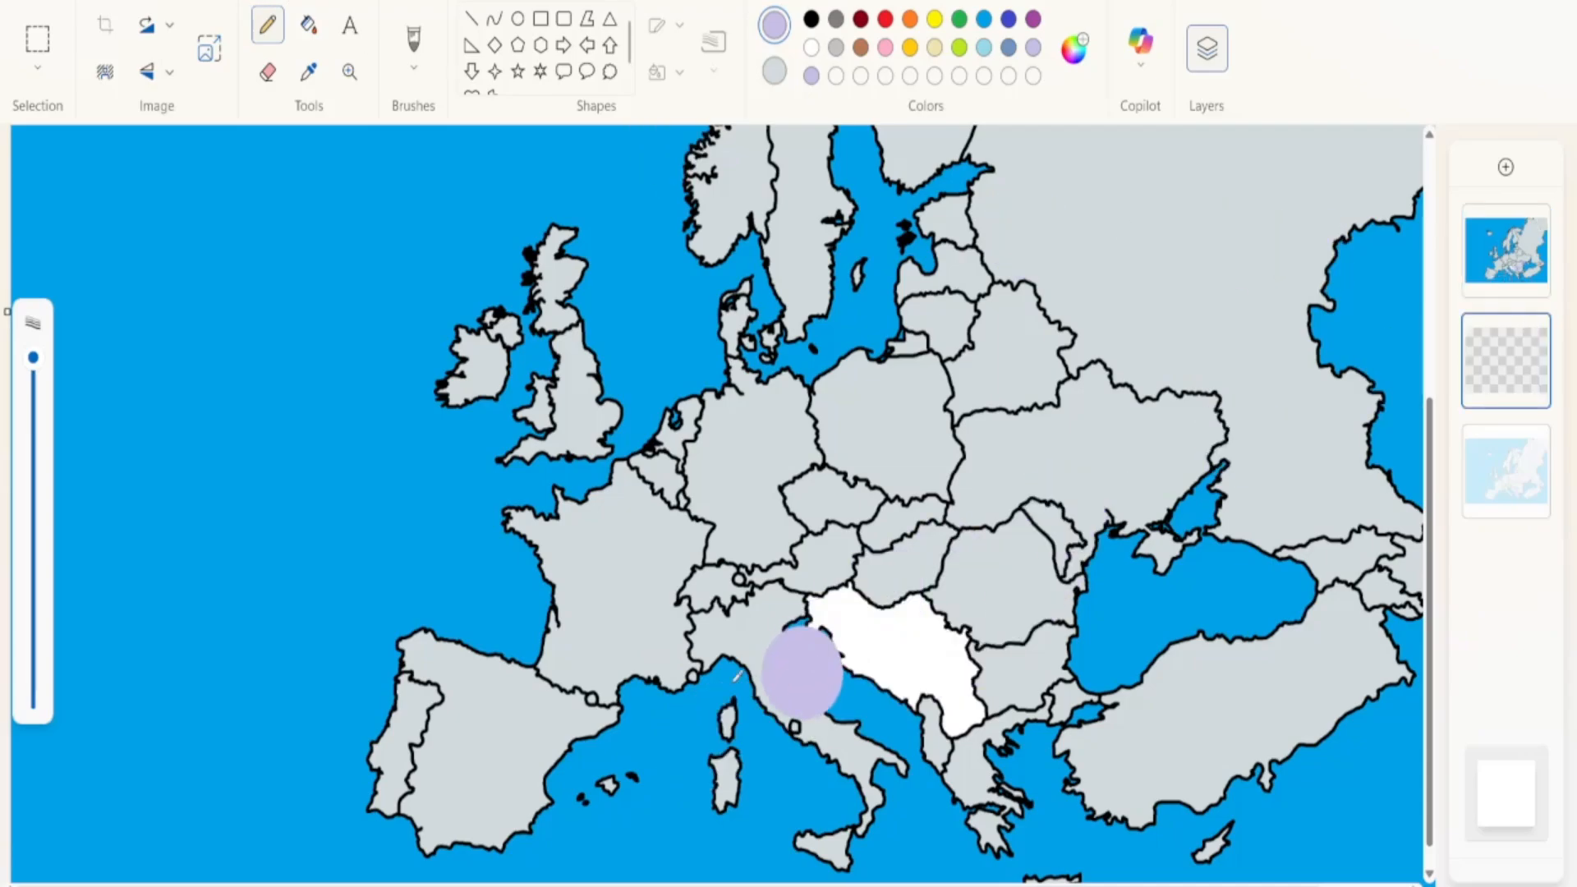
{"action": "left_click_drag", "start_coordinate": [802, 674], "coordinate": [1022, 469]}
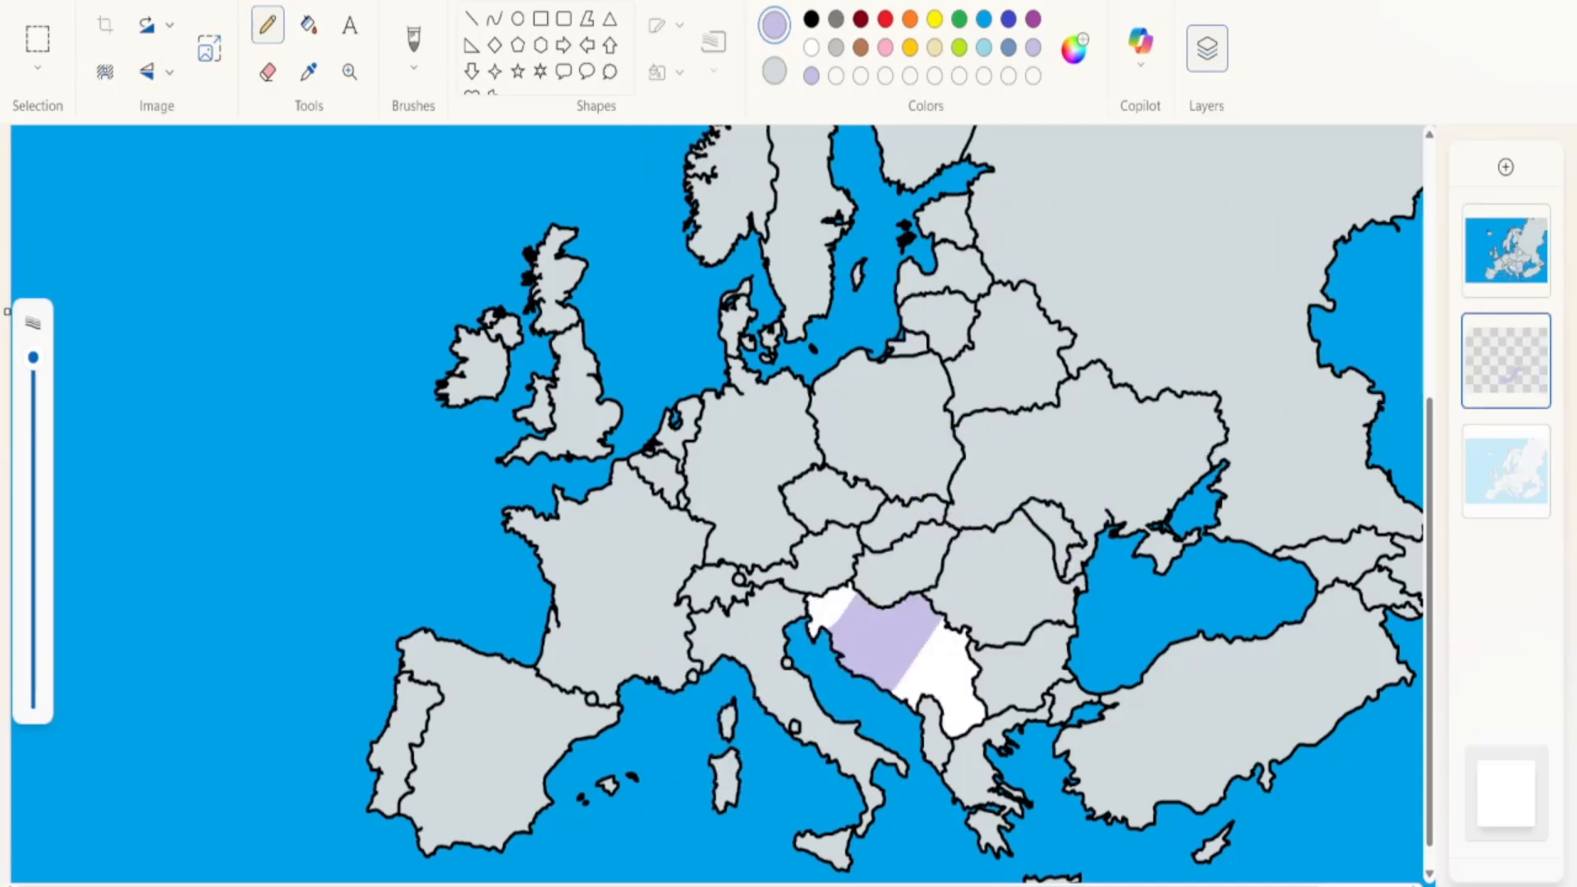
{"action": "key", "text": "ctrl+z"}
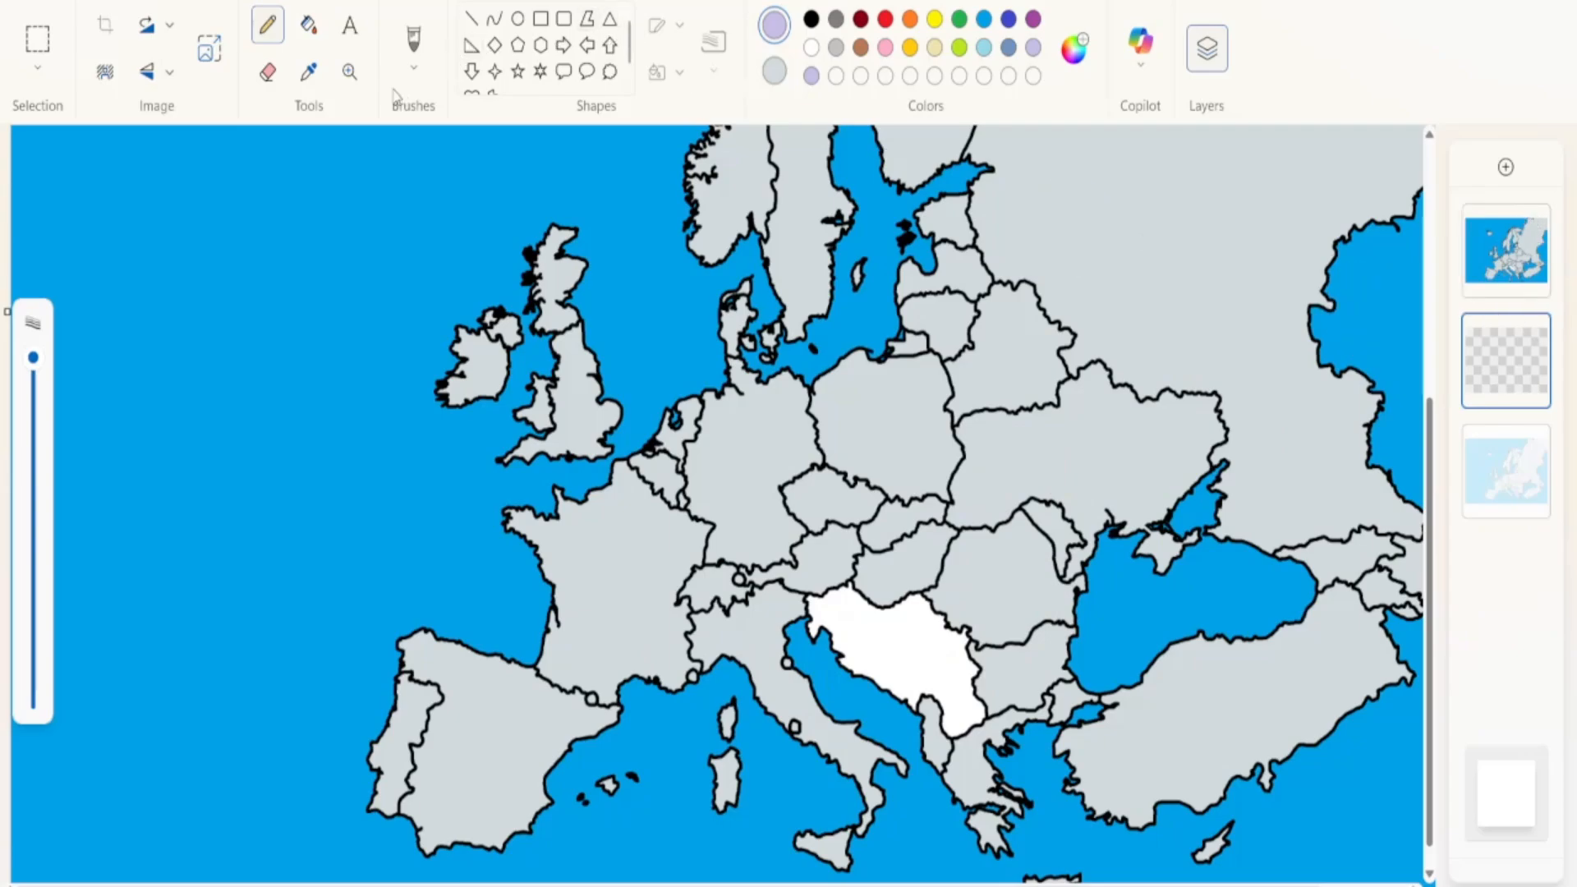
Paste the Yugoslav flag onto the middle layer and move it beneath the cleared Yugoslavia area
{"action": "left_click", "coordinate": [350, 71]}
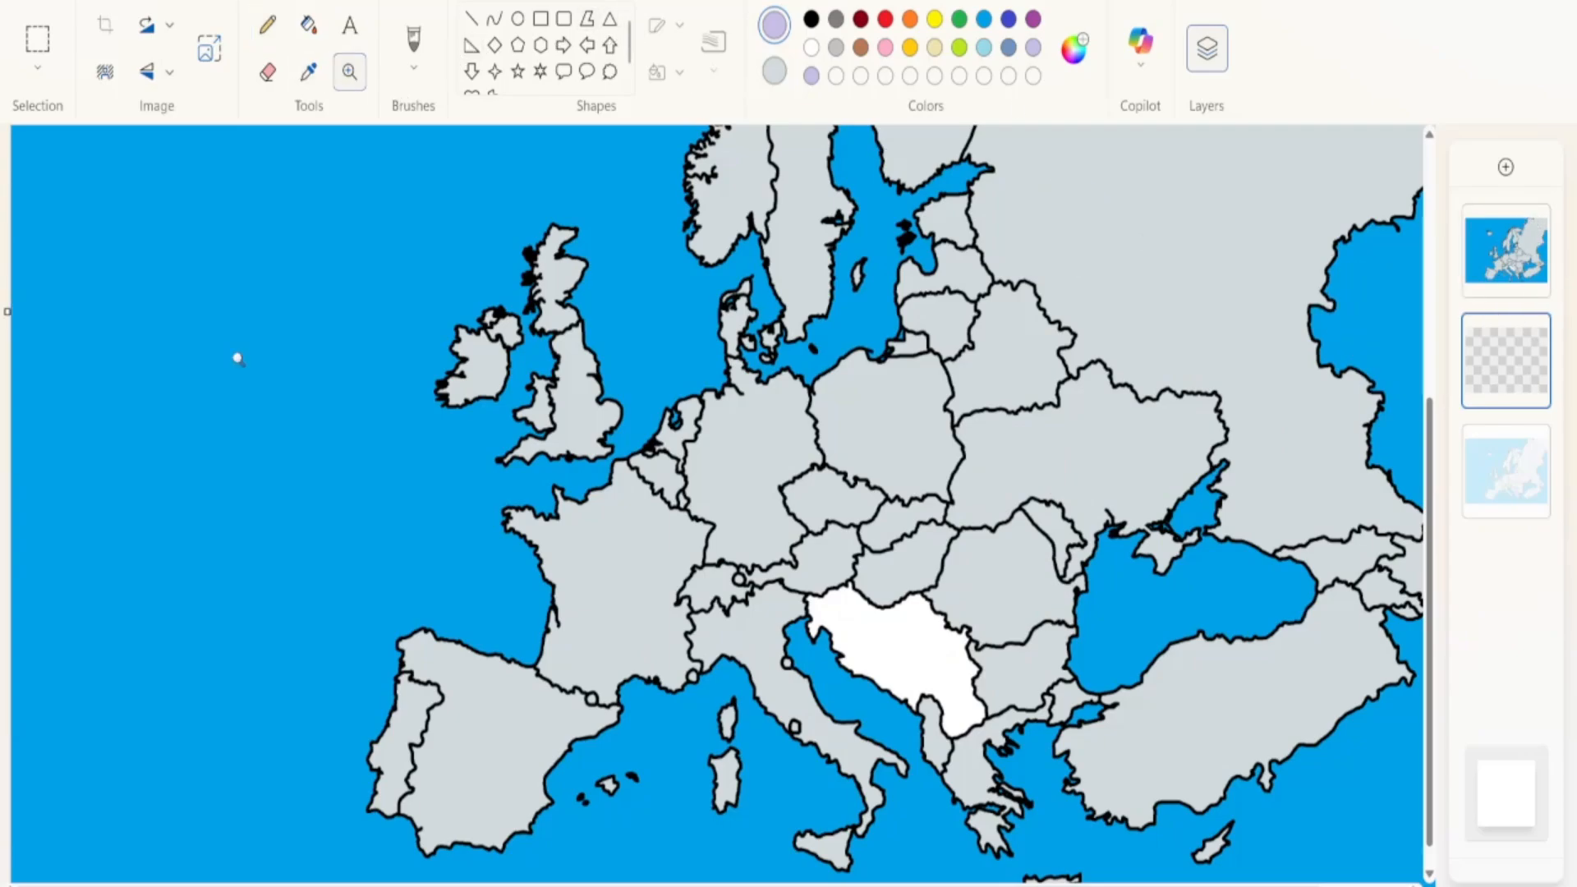
{"action": "left_click", "coordinate": [729, 551]}
{"action": "left_click", "coordinate": [858, 494]}
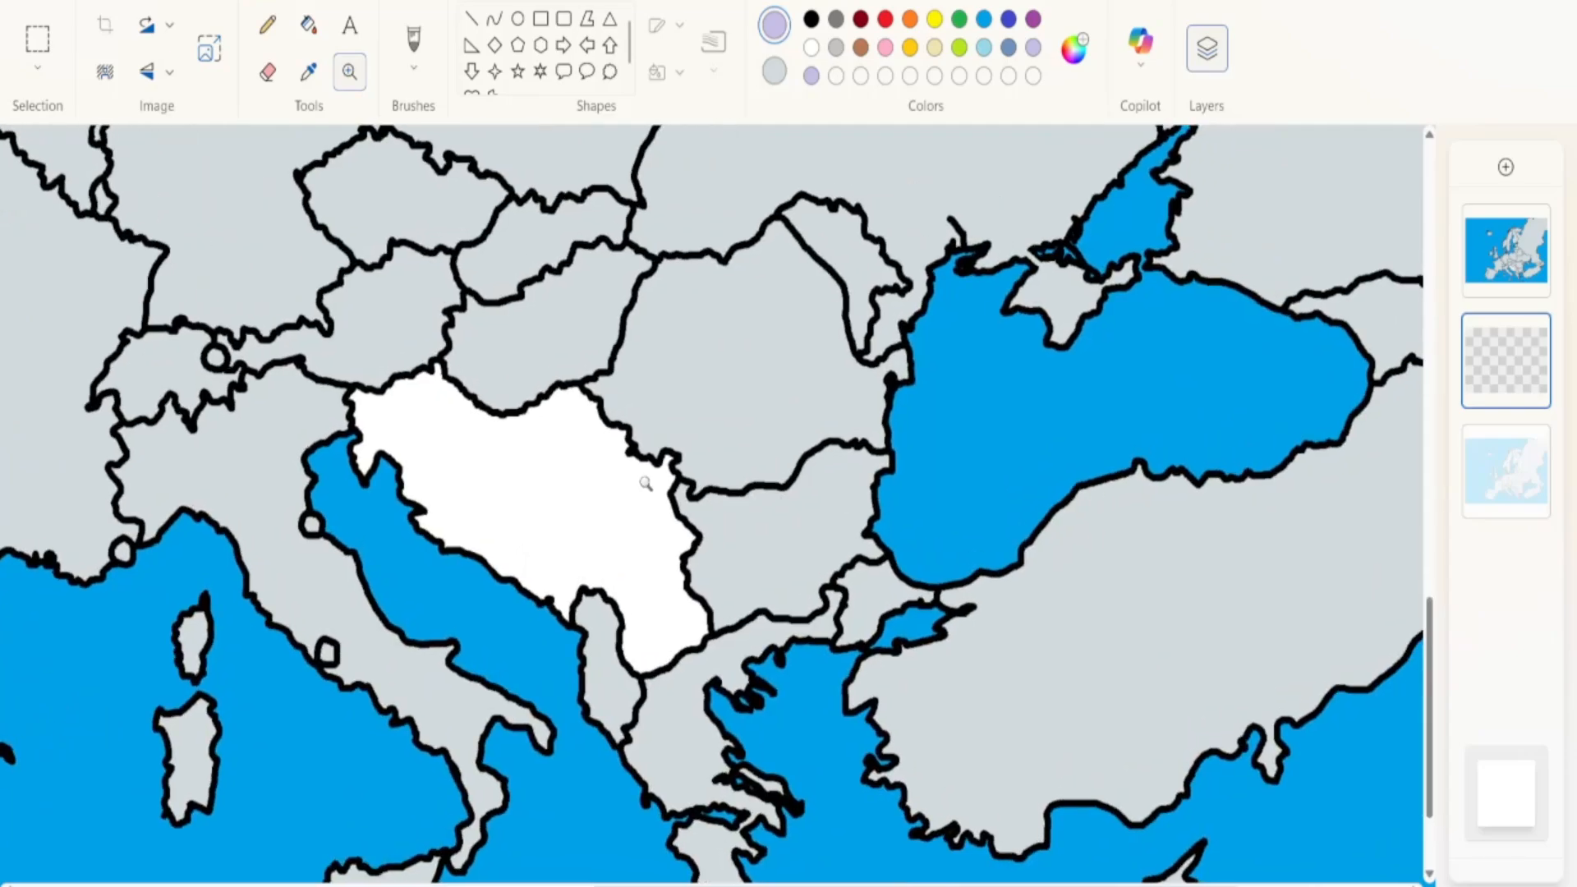
{"action": "right_click", "coordinate": [646, 484]}
{"action": "key", "text": "ctrl+v"}
{"action": "left_click_drag", "start_coordinate": [389, 368], "coordinate": [708, 437]}
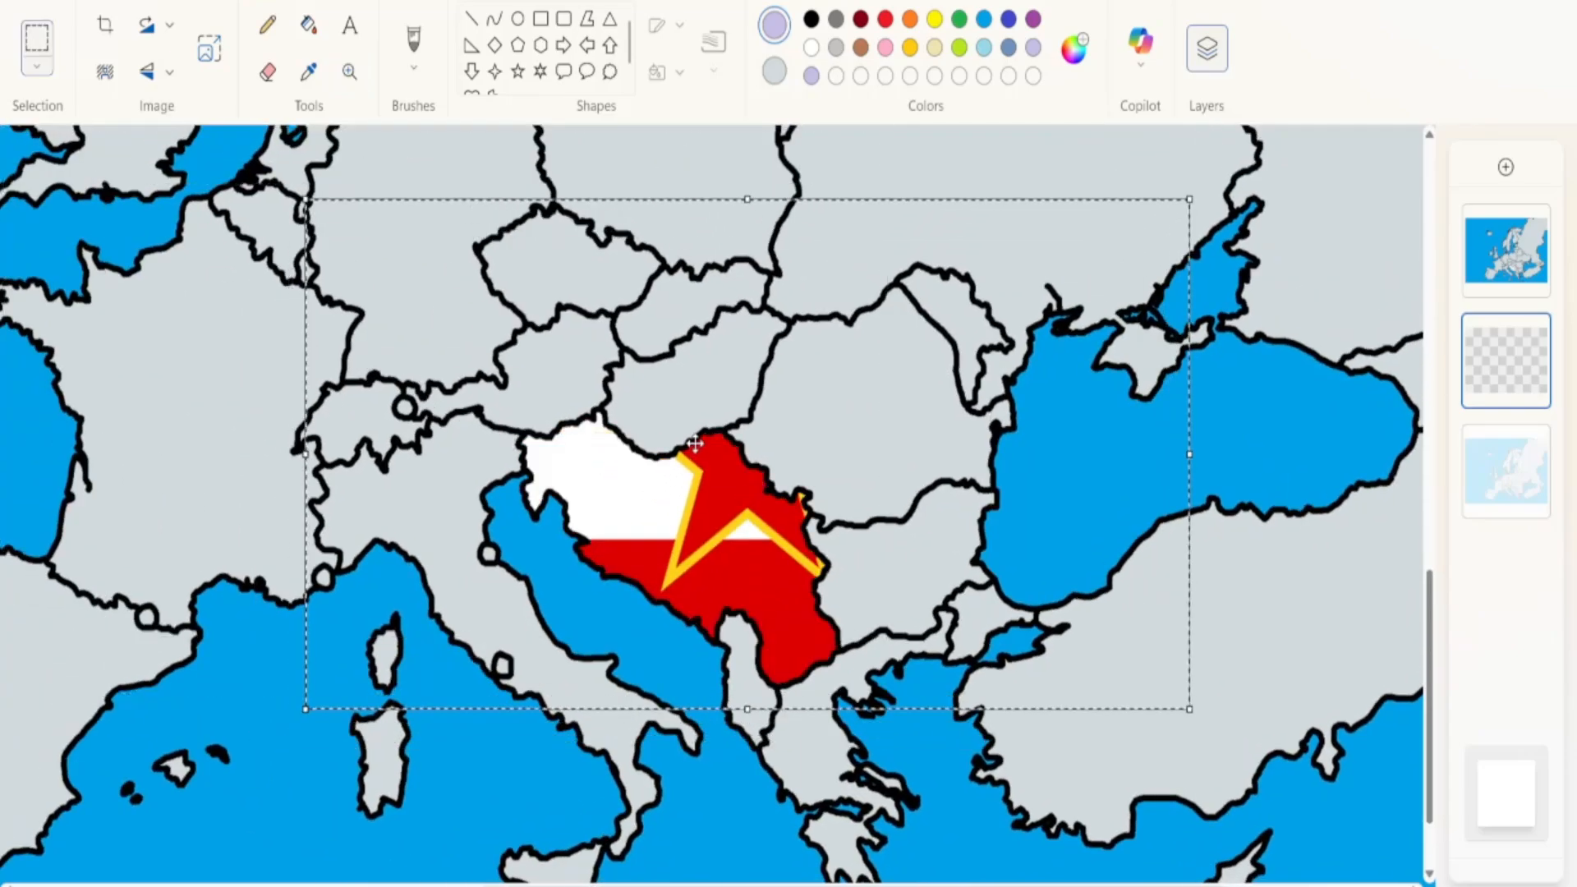
Resize the pasted flag on all sides so it fits Yugoslavia's outline with the star inside the country
{"action": "left_click_drag", "start_coordinate": [724, 205], "coordinate": [730, 383]}
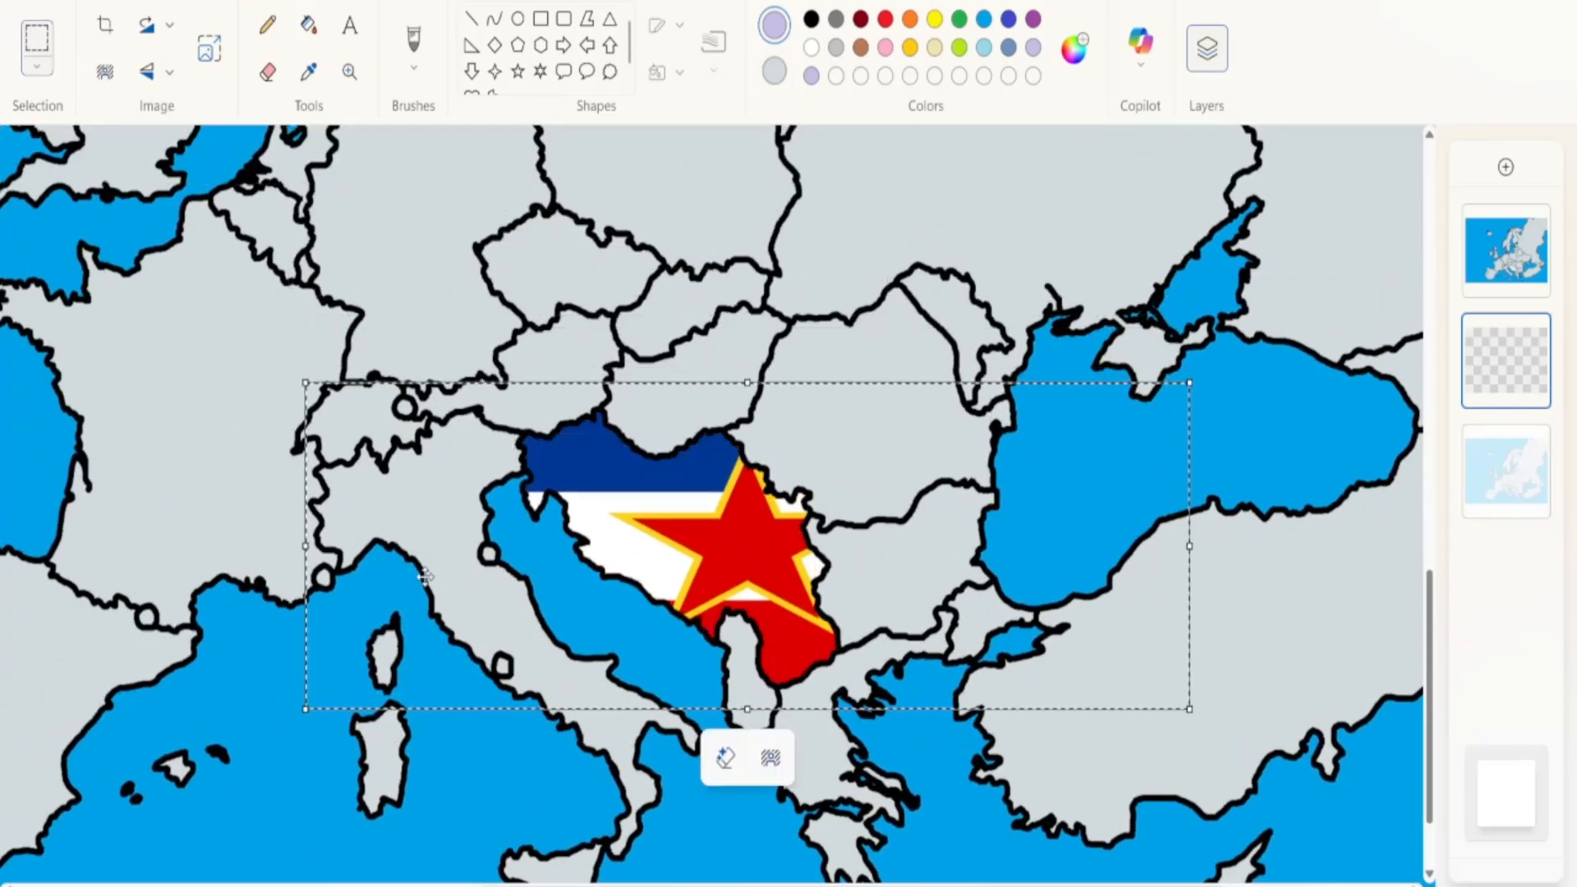
{"action": "left_click_drag", "start_coordinate": [304, 556], "coordinate": [502, 556]}
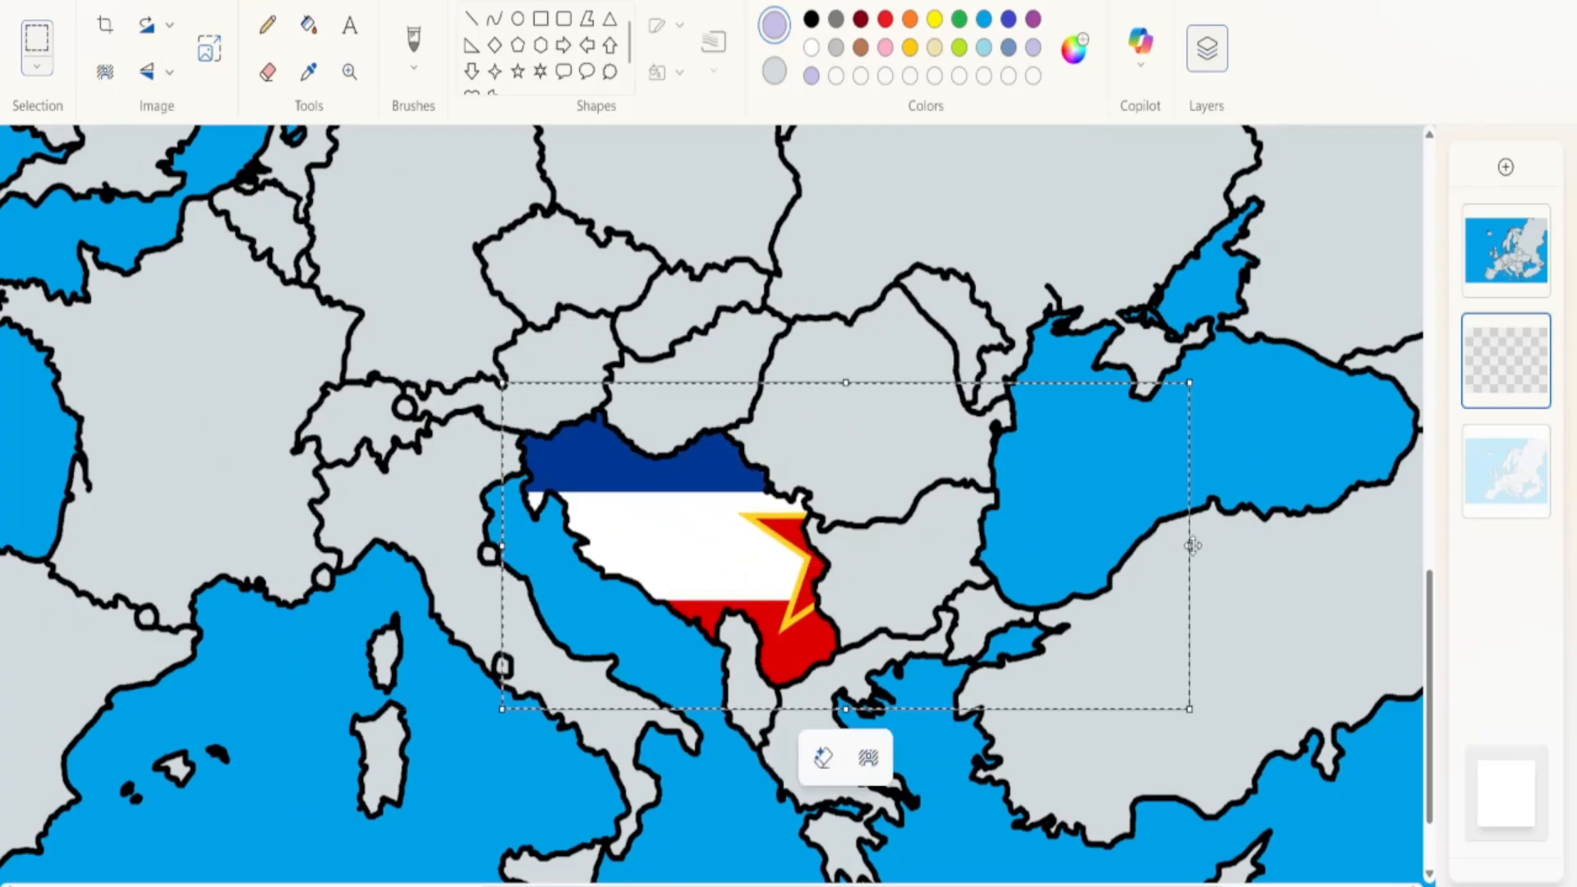
{"action": "left_click_drag", "start_coordinate": [1191, 549], "coordinate": [865, 547]}
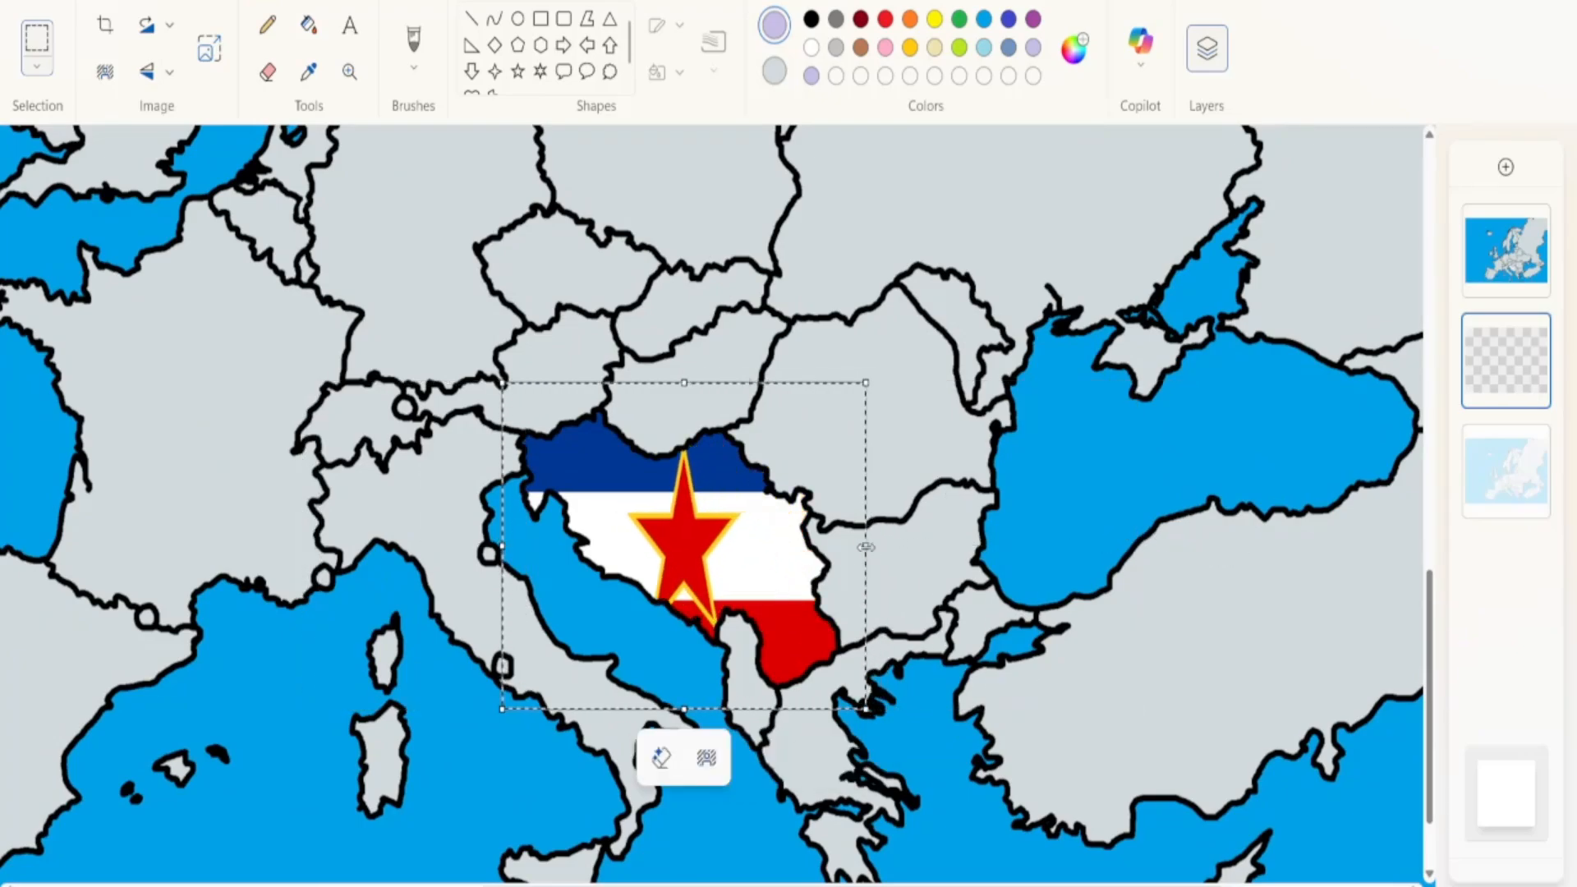
{"action": "mouse_move", "coordinate": [685, 708]}
{"action": "left_mouse_down"}
{"action": "mouse_move", "coordinate": [686, 680]}
{"action": "mouse_move", "coordinate": [693, 700]}
{"action": "left_mouse_up"}
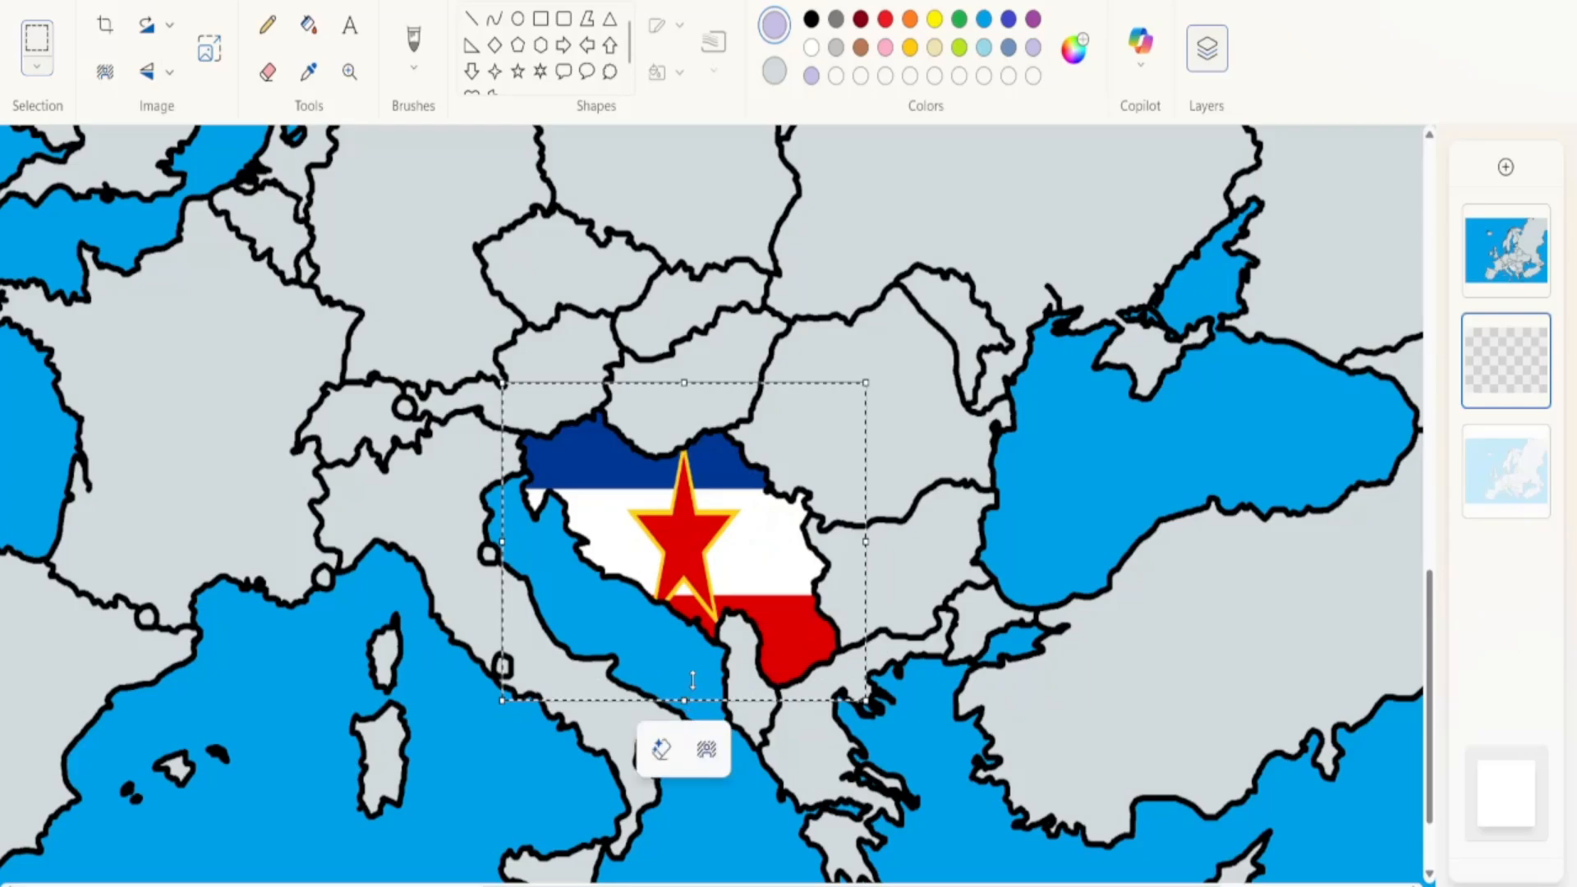
Add a new layer above the Yugoslav flag layer and paste the map of modern European flags onto it
{"action": "left_click", "coordinate": [992, 533]}
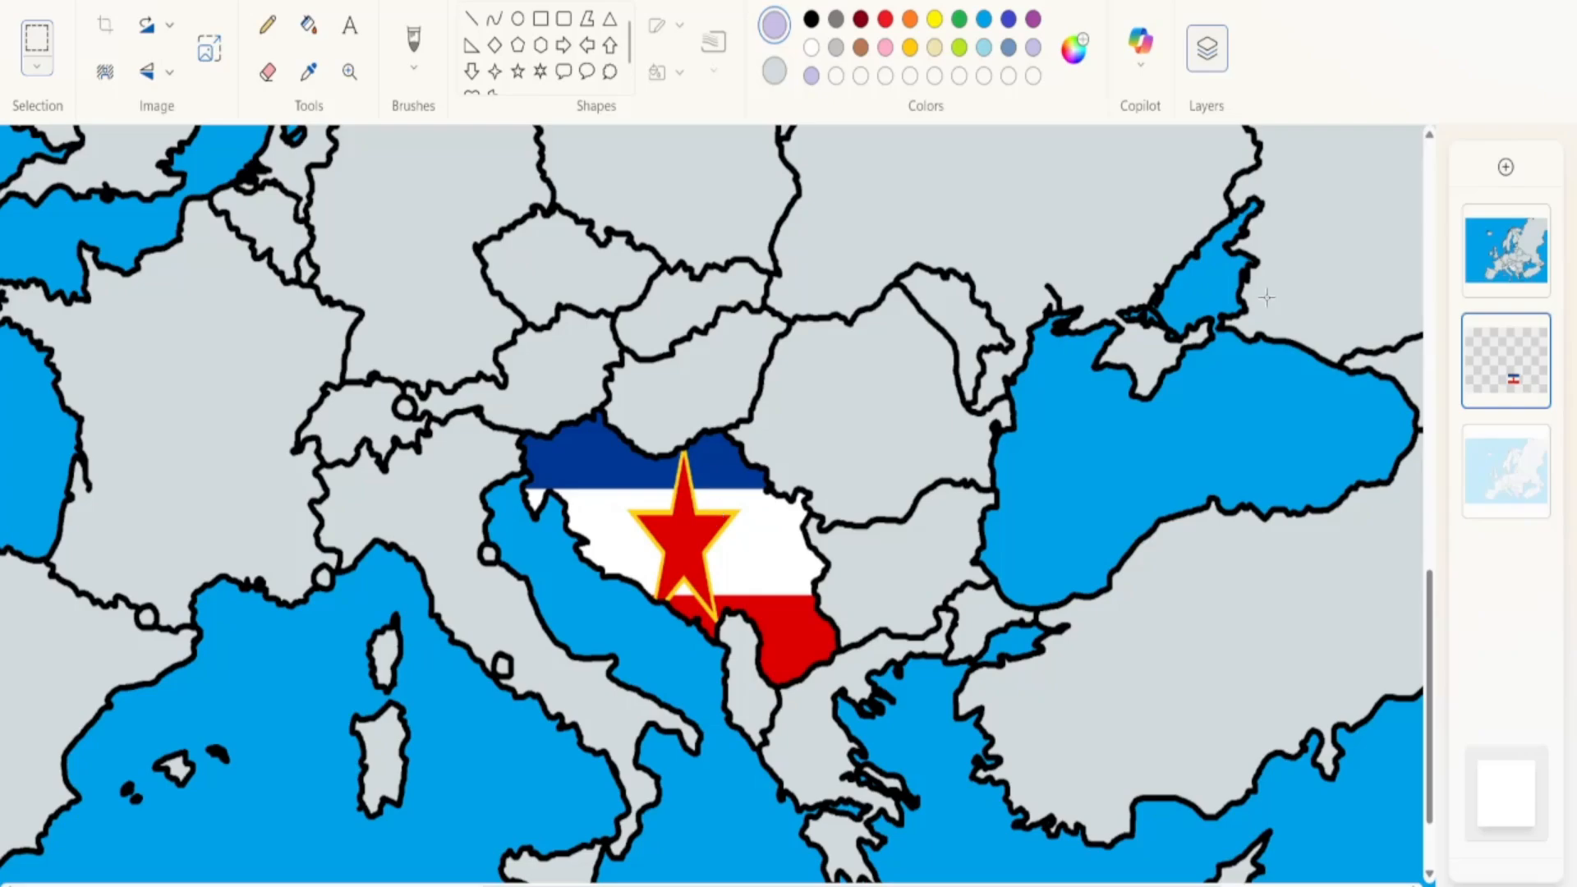
{"action": "left_click", "coordinate": [1506, 167]}
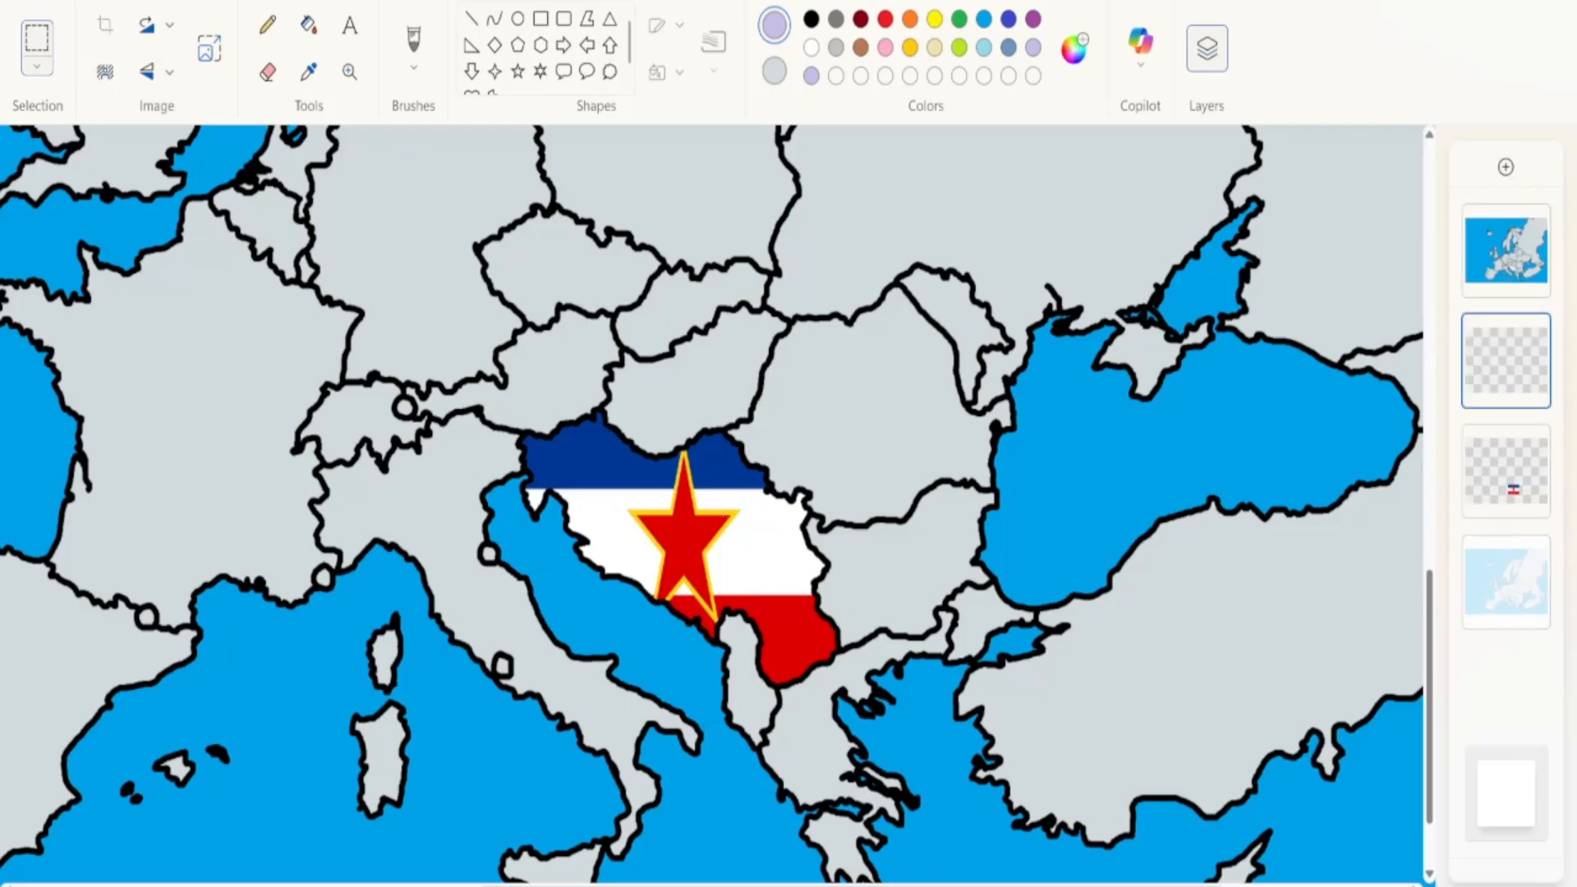
{"action": "key", "text": "ctrl+v"}
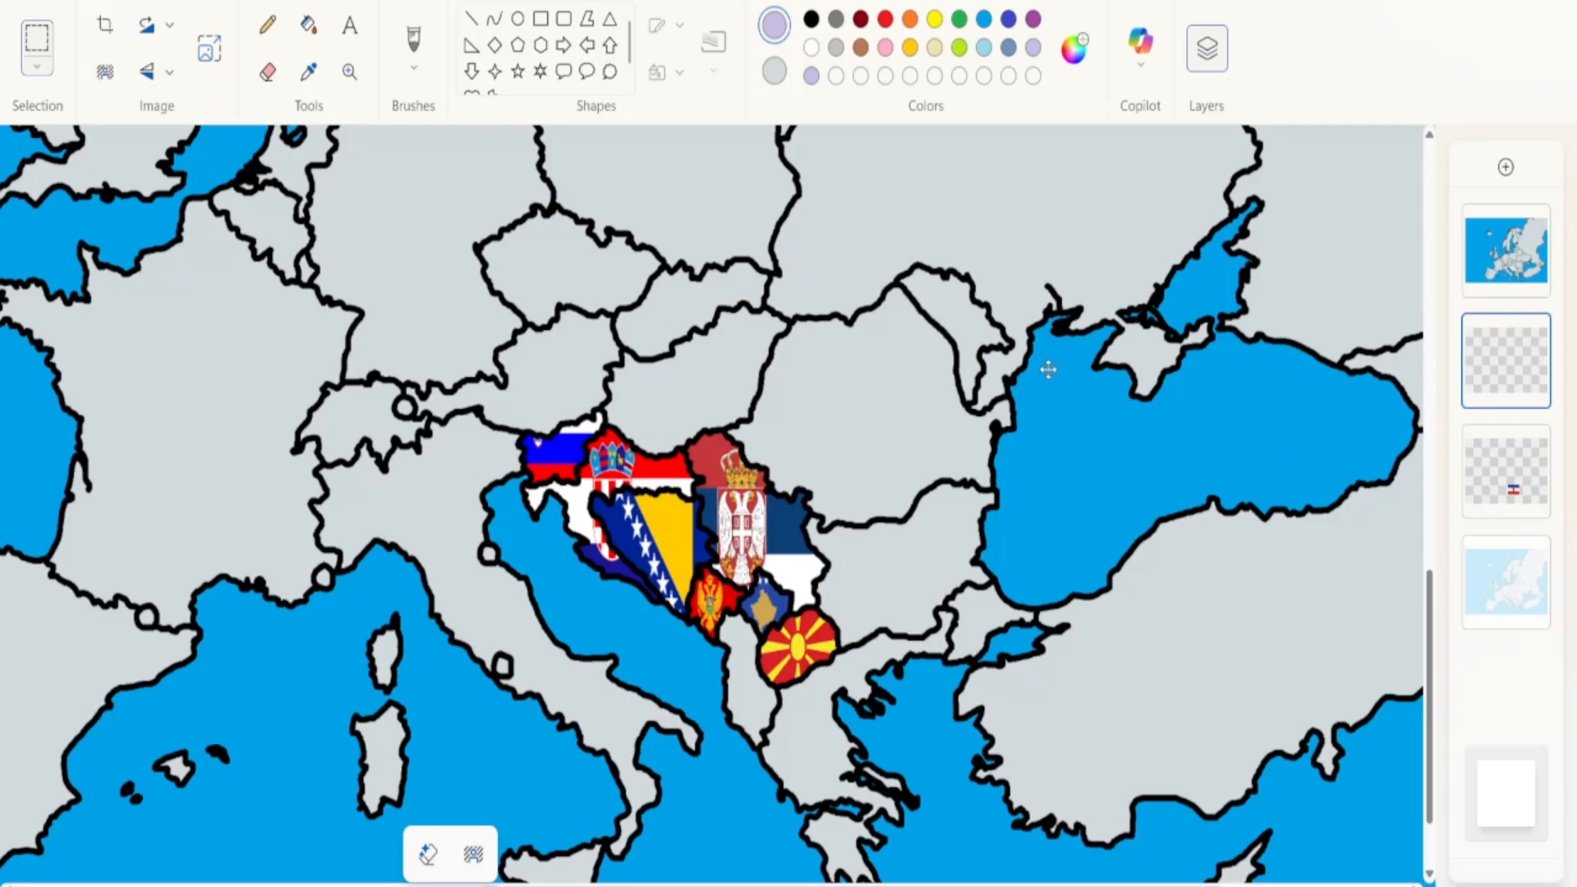
{"action": "left_click", "coordinate": [1533, 225]}
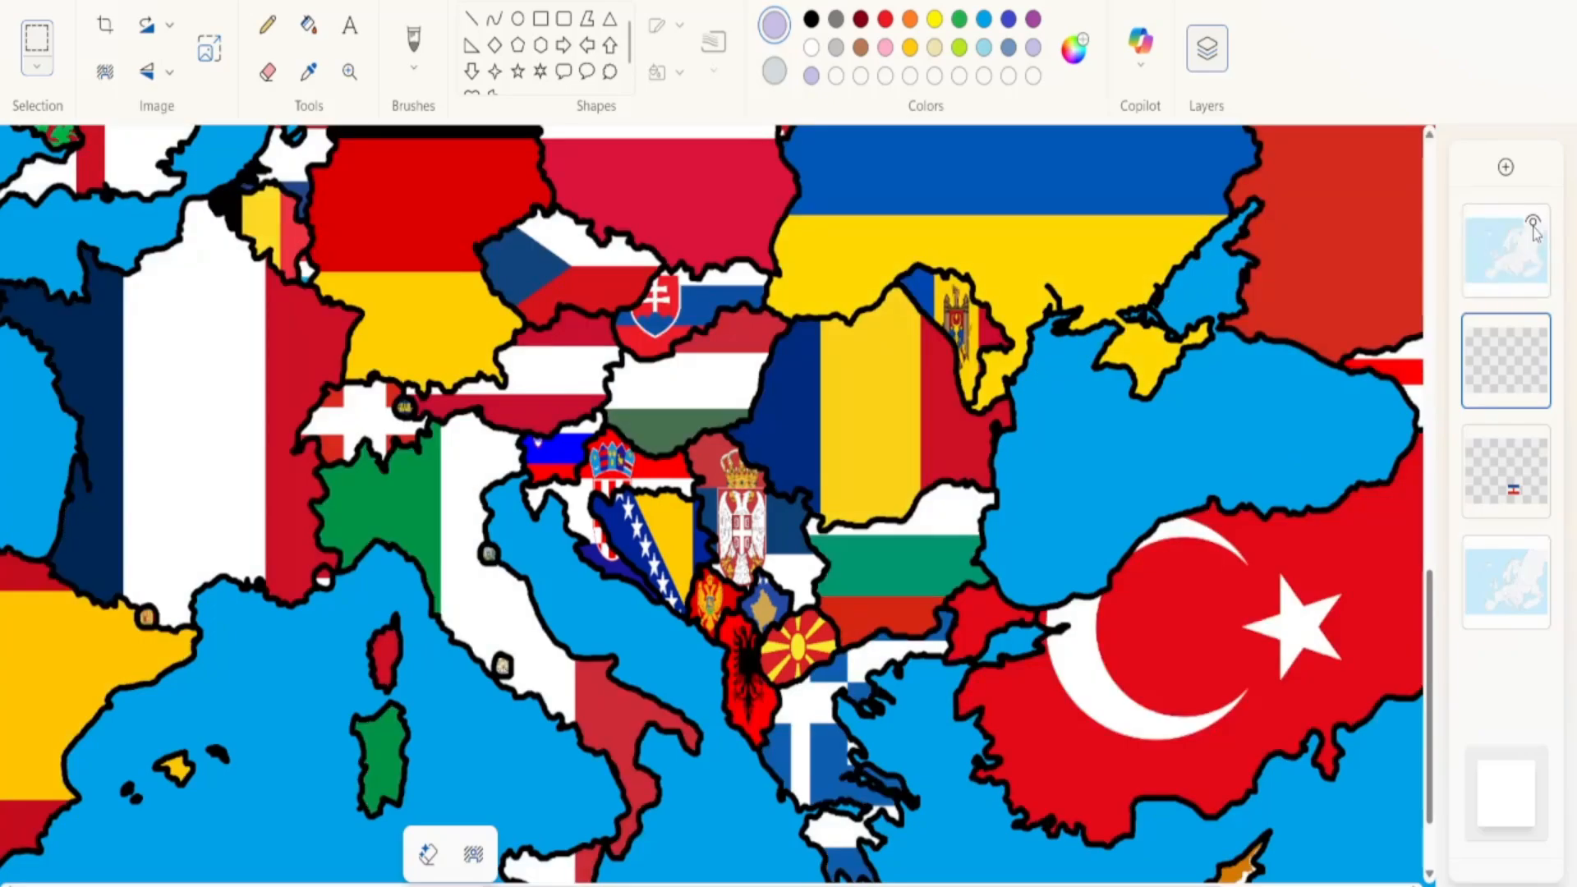
{"action": "left_click", "coordinate": [1534, 227]}
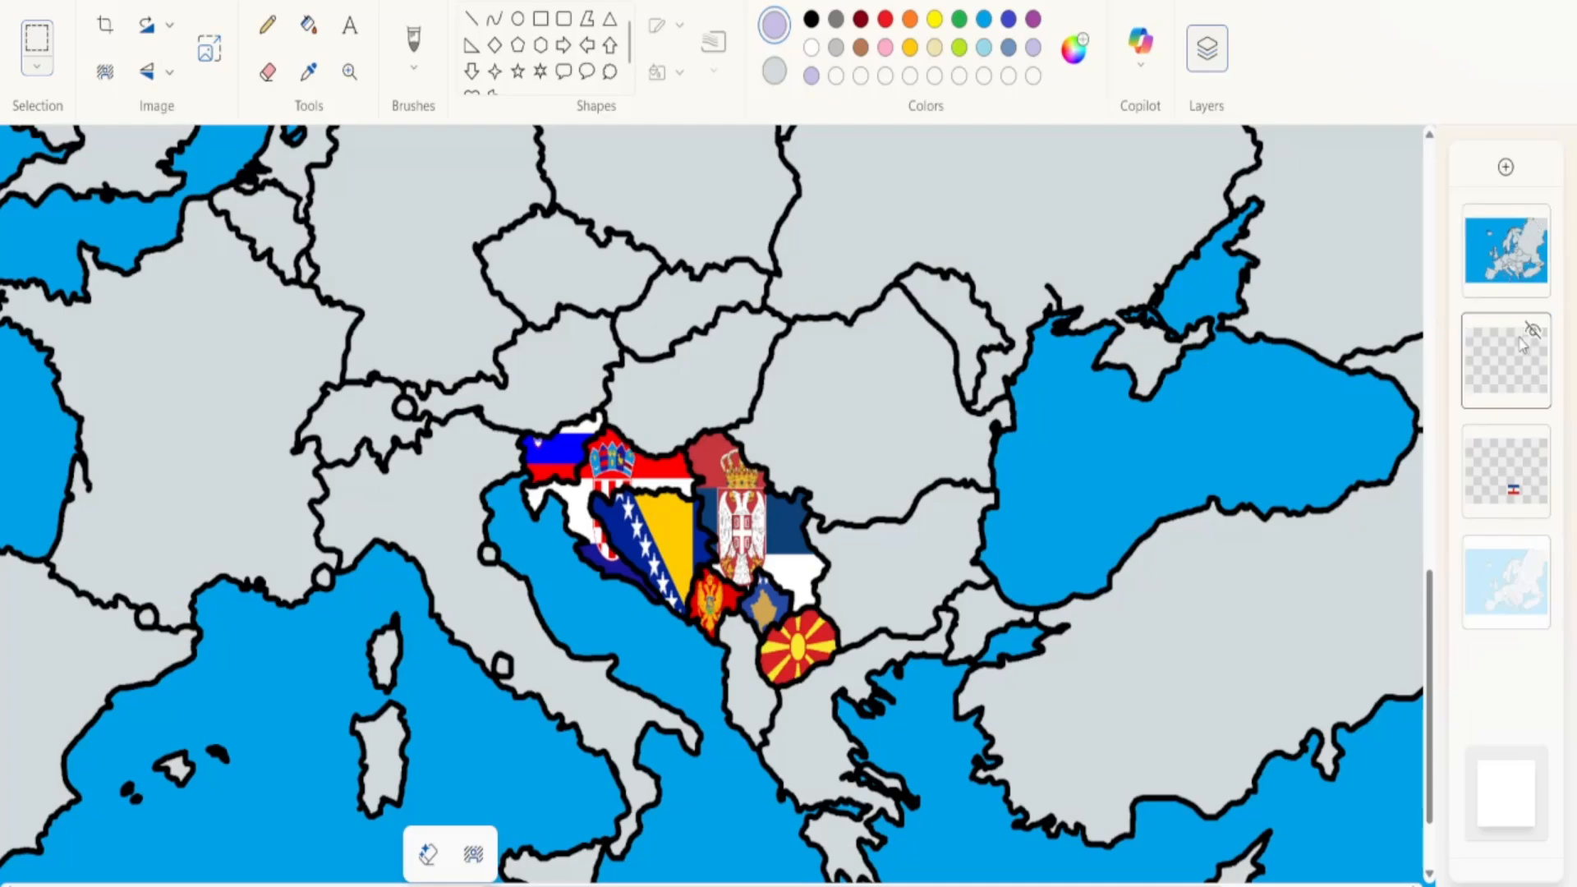
{"action": "left_click", "coordinate": [1495, 358]}
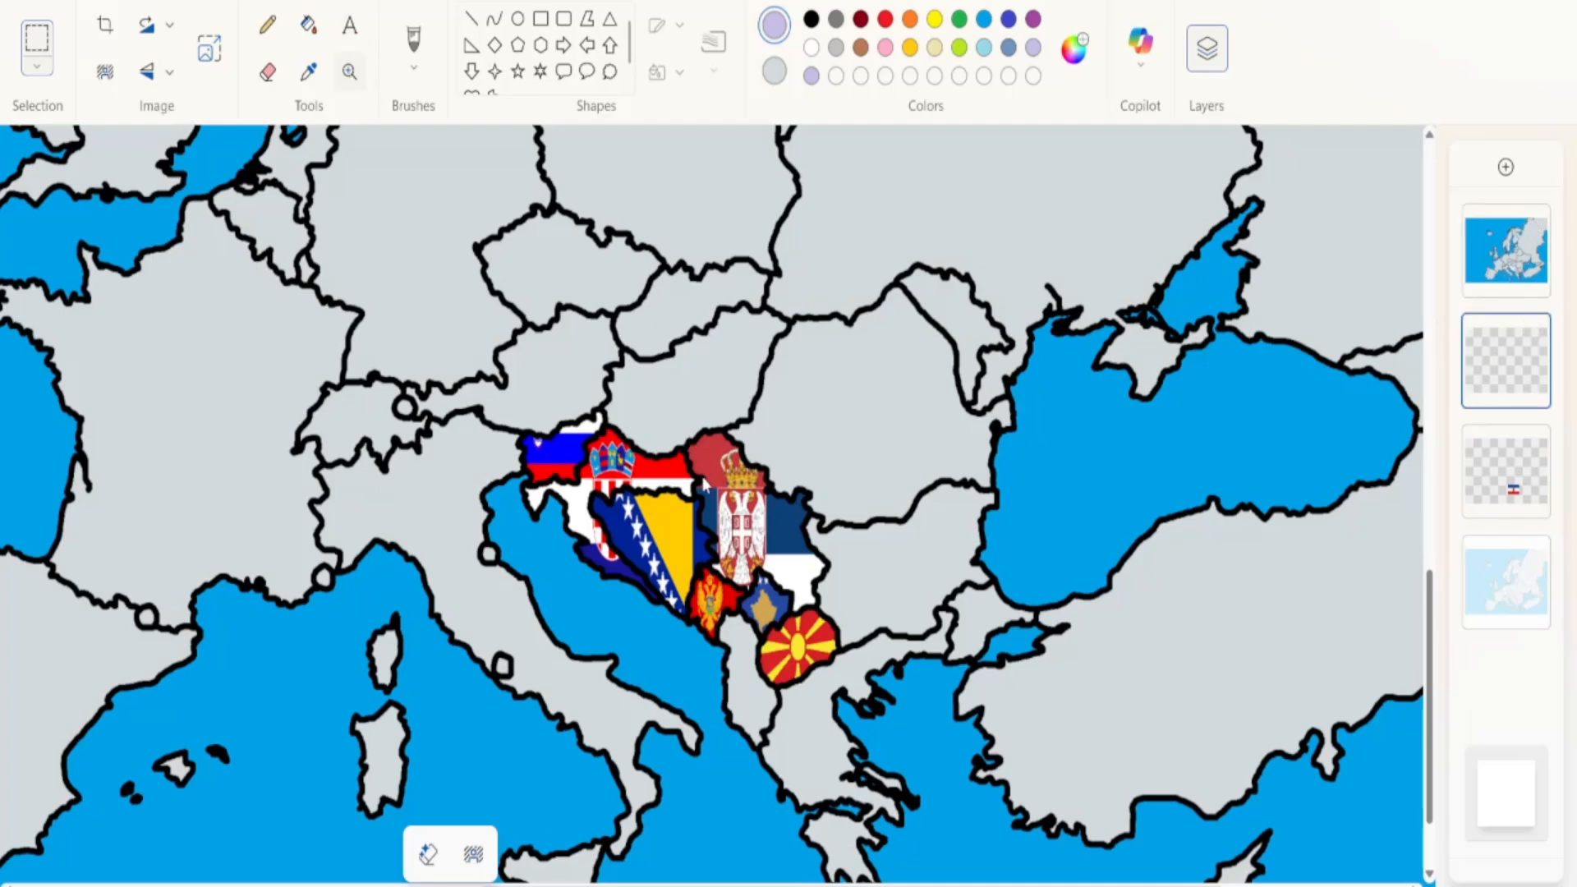
Try an eraser stroke across Slovenia and Croatia on the flag map with the grey map layer hidden, and undo it
{"action": "left_click", "coordinate": [704, 486]}
{"action": "left_click", "coordinate": [704, 493]}
{"action": "left_click", "coordinate": [707, 567]}
{"action": "left_click", "coordinate": [708, 571]}
{"action": "left_click", "coordinate": [698, 566]}
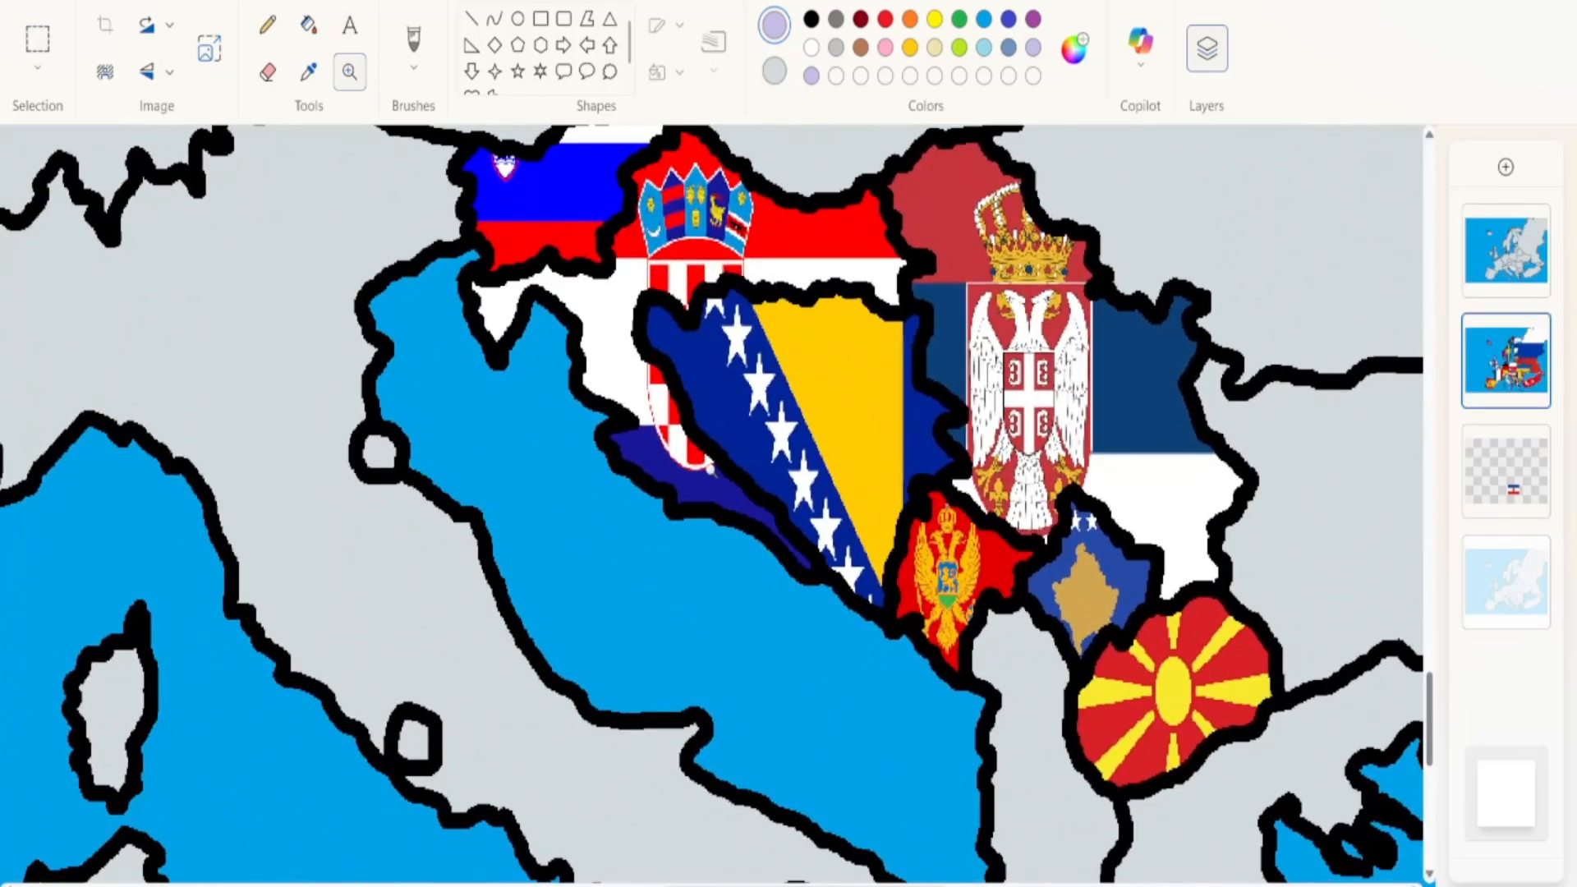
{"action": "left_click", "coordinate": [711, 470]}
{"action": "left_click", "coordinate": [268, 72]}
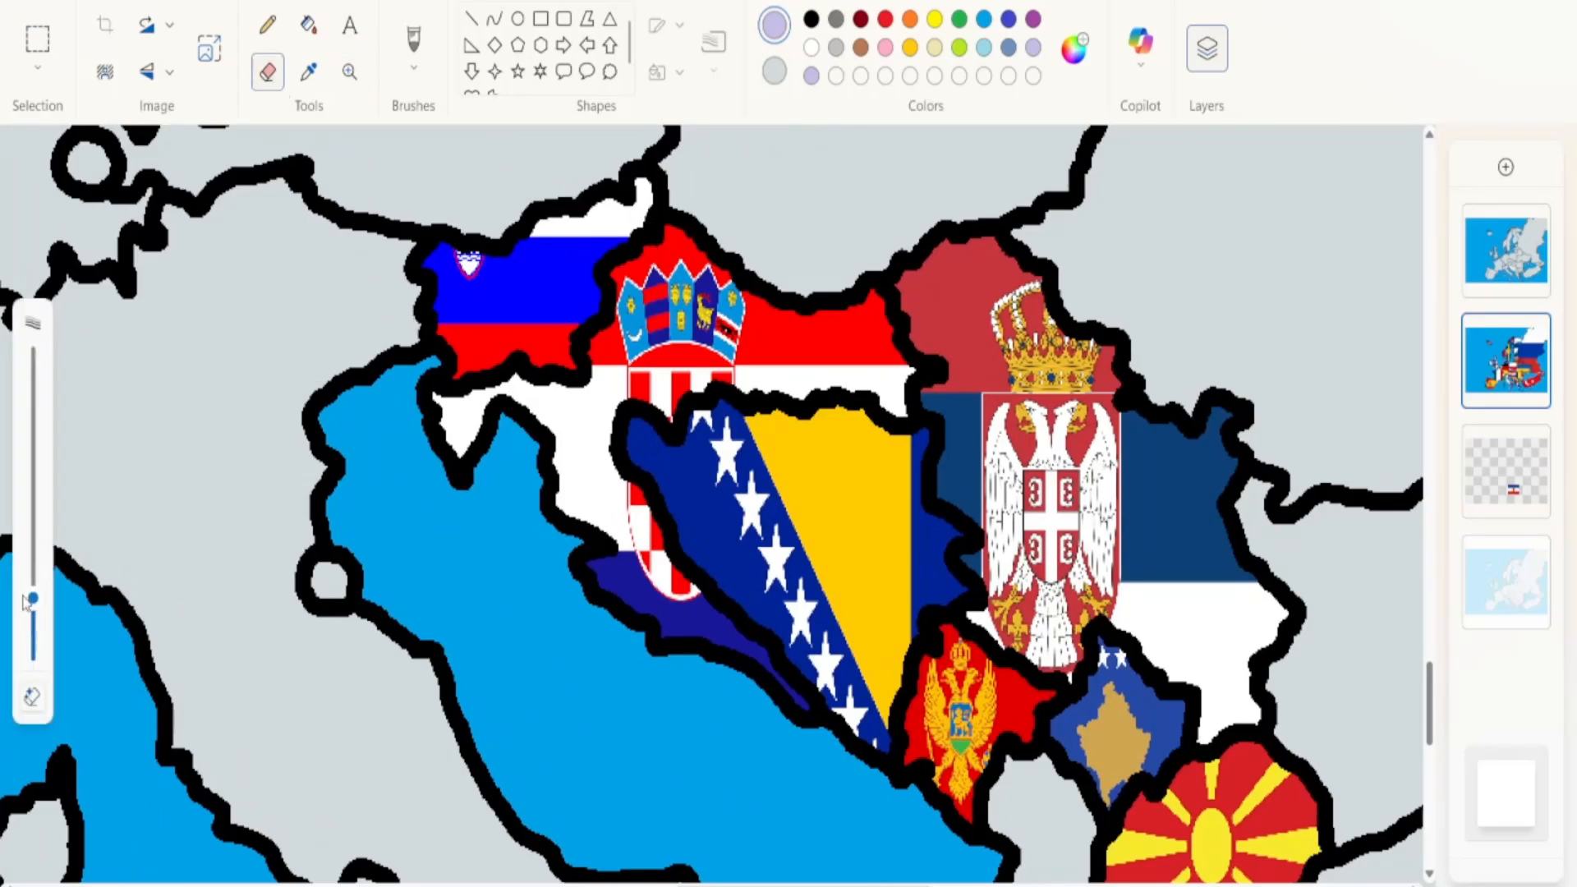
{"action": "left_click", "coordinate": [1536, 220]}
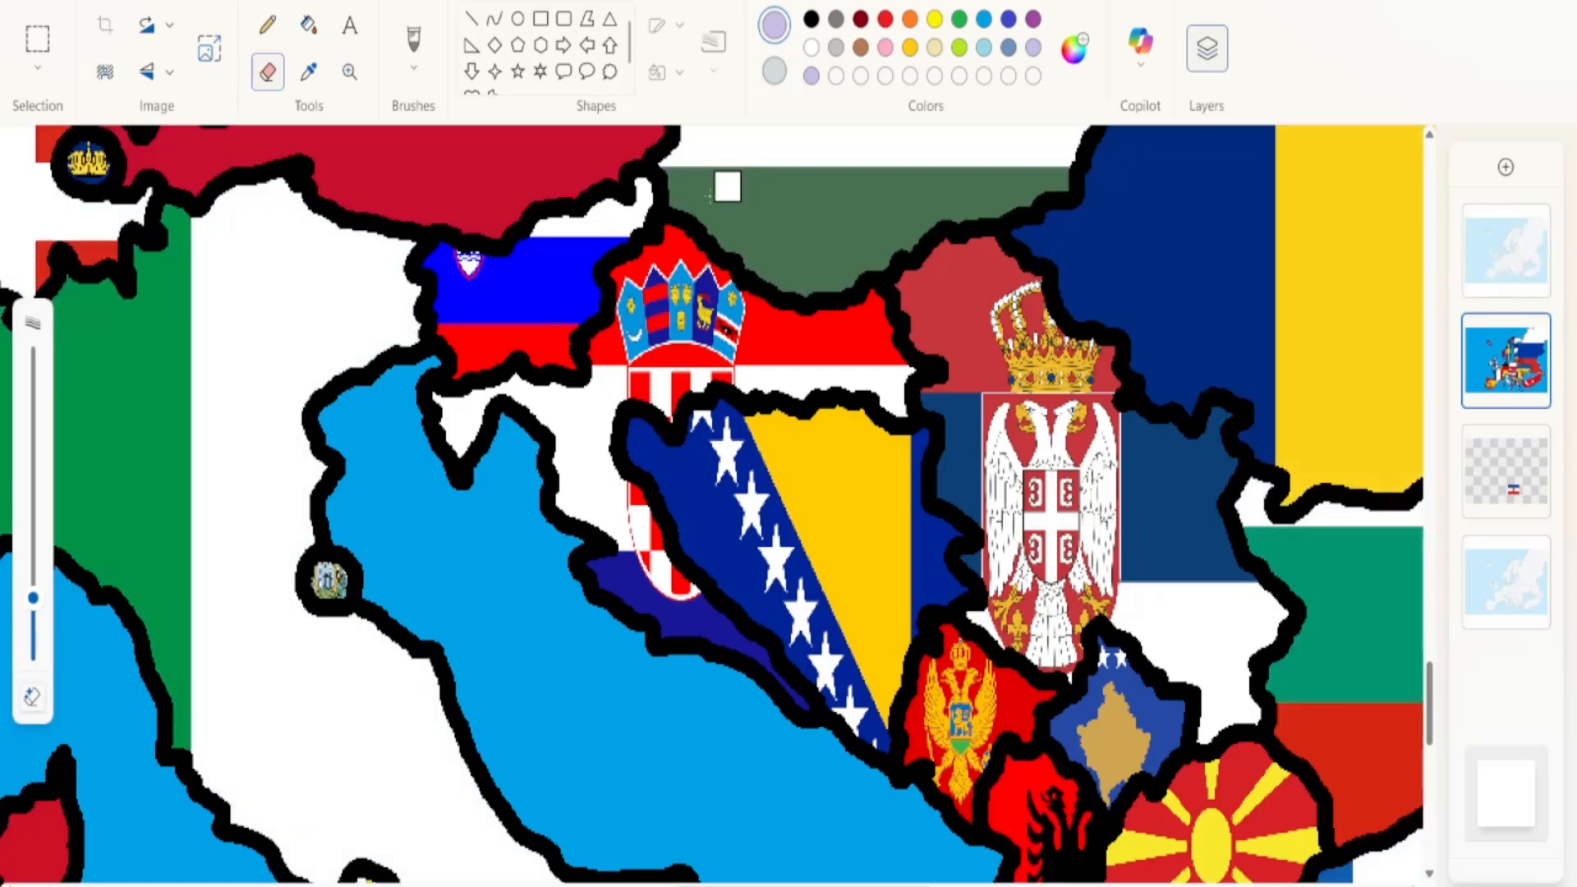
{"action": "left_click_drag", "start_coordinate": [518, 146], "coordinate": [608, 353]}
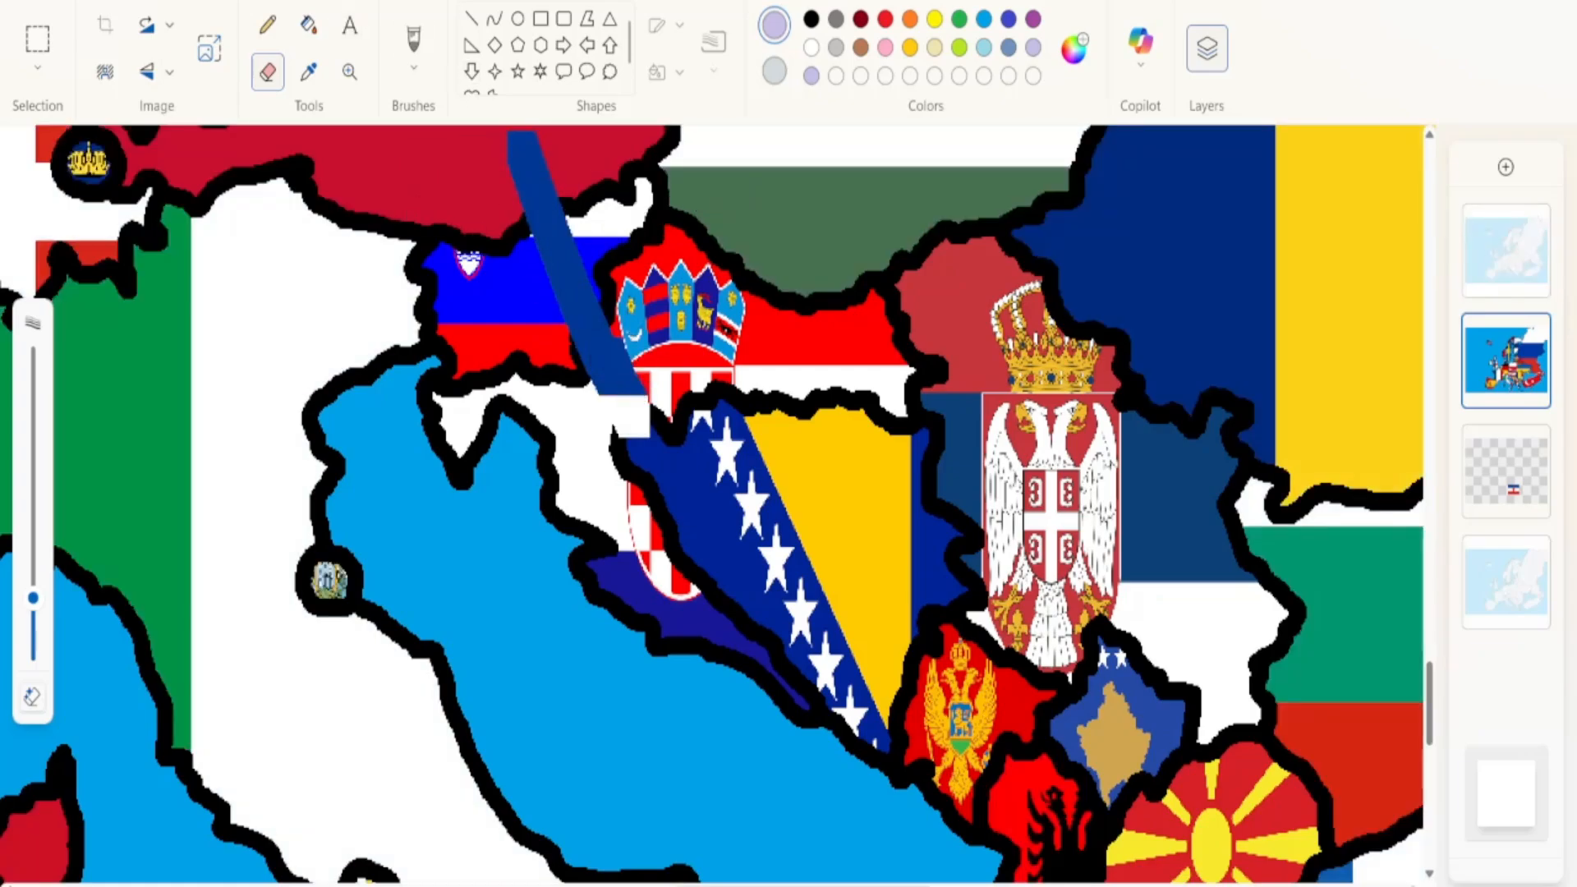
{"action": "key", "text": "ctrl+z"}
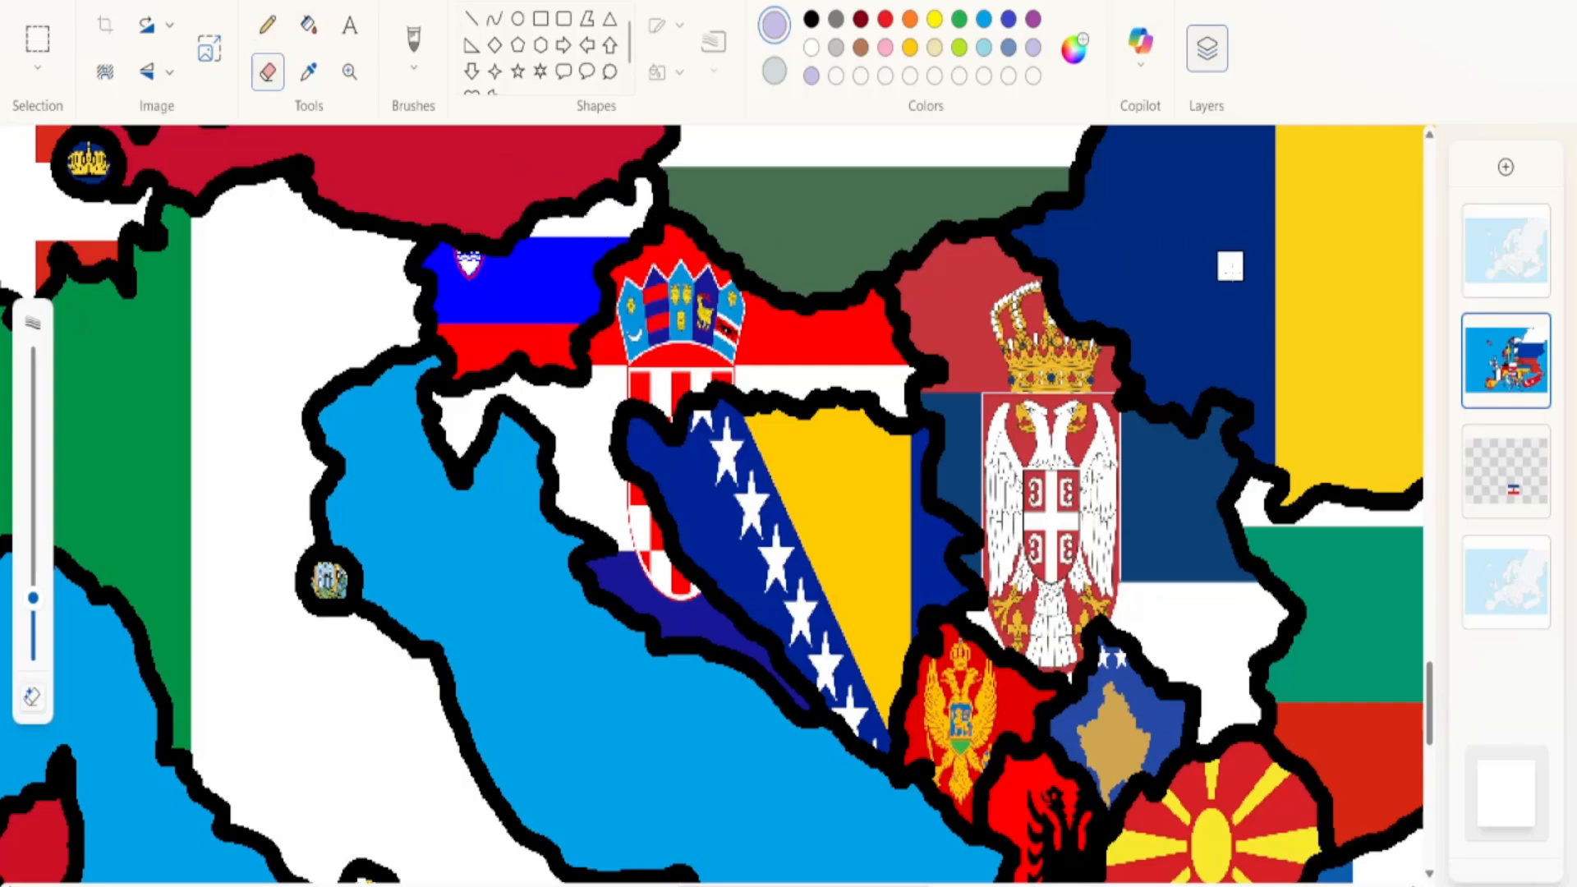
{"action": "left_click", "coordinate": [1537, 245]}
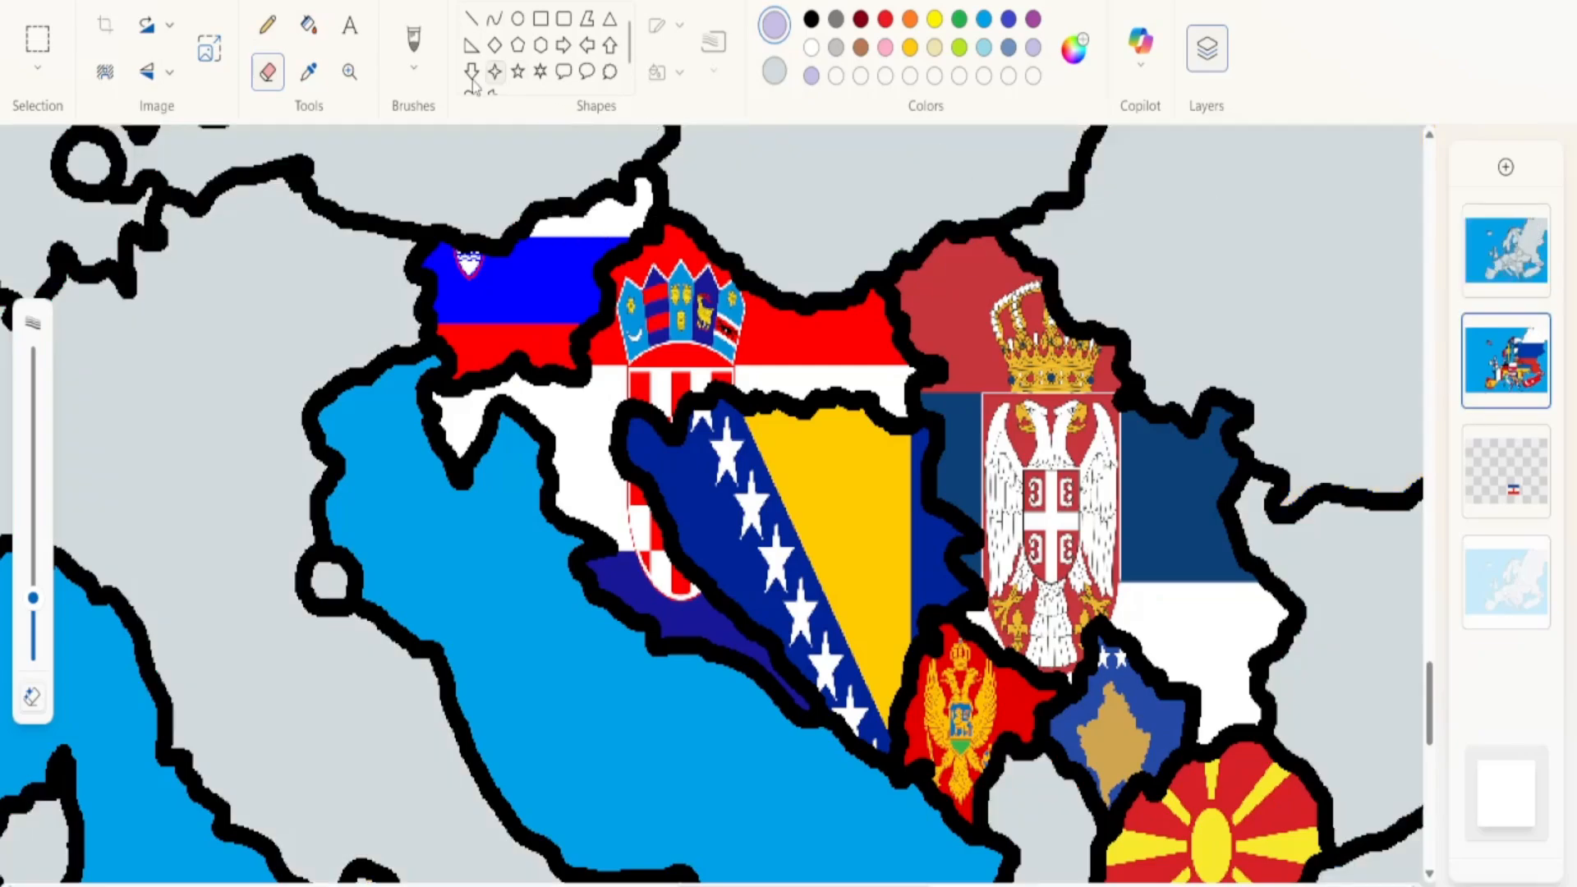
Erase the modern flag and inner borders along Slovenia's northern edge on the flag map layer, exposing the Yugoslav flag beneath
{"action": "left_click", "coordinate": [349, 72]}
{"action": "left_click", "coordinate": [764, 359]}
{"action": "left_click", "coordinate": [723, 362]}
{"action": "left_click", "coordinate": [678, 575]}
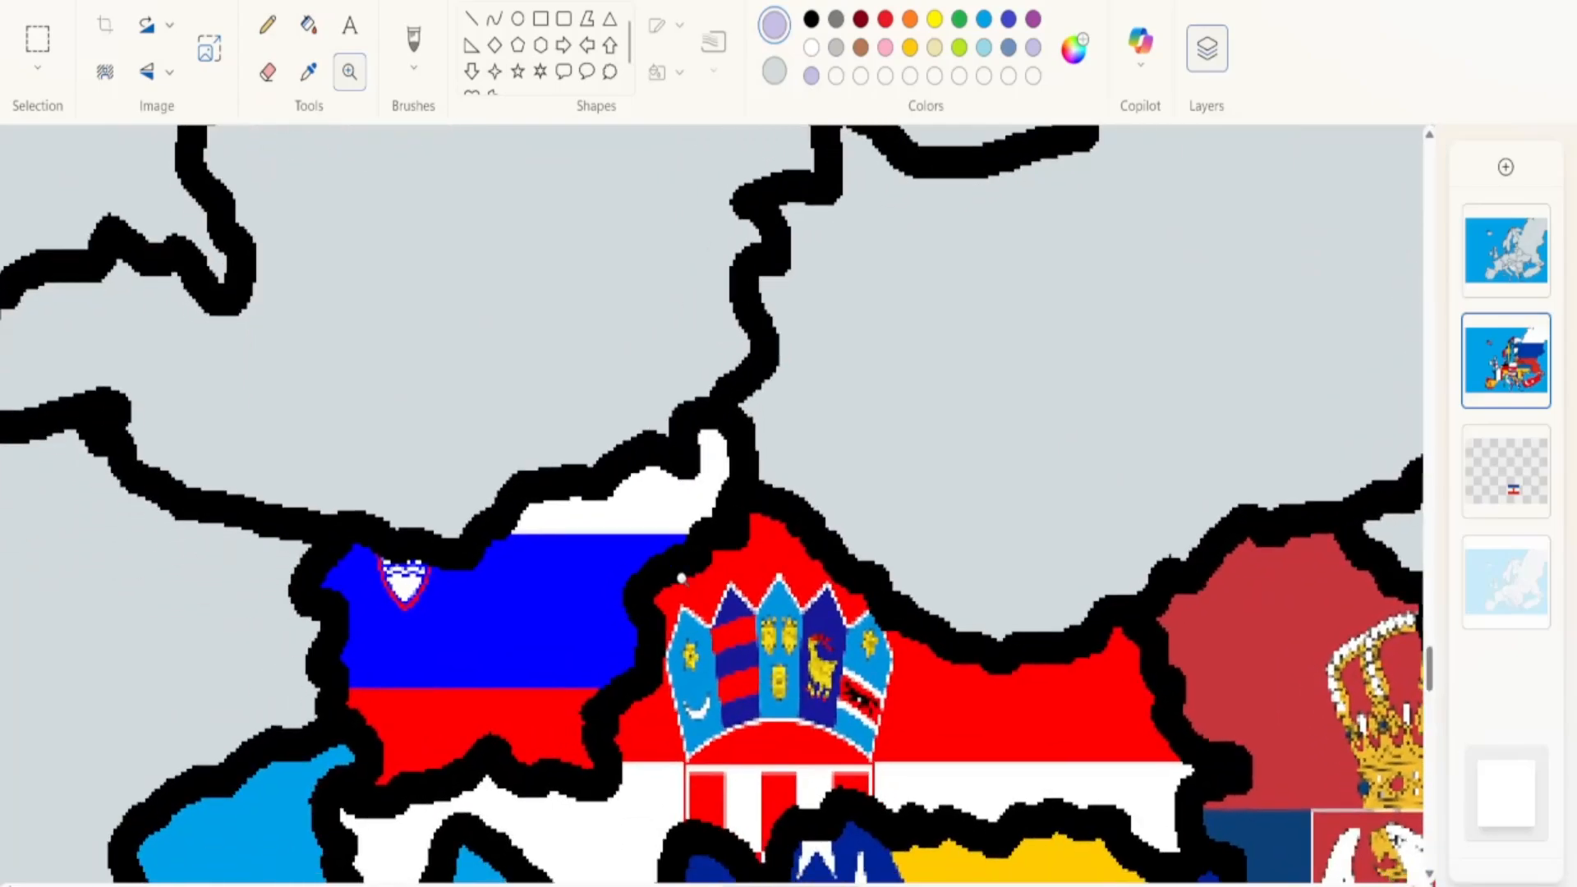
{"action": "left_click", "coordinate": [682, 578]}
{"action": "left_click", "coordinate": [268, 72]}
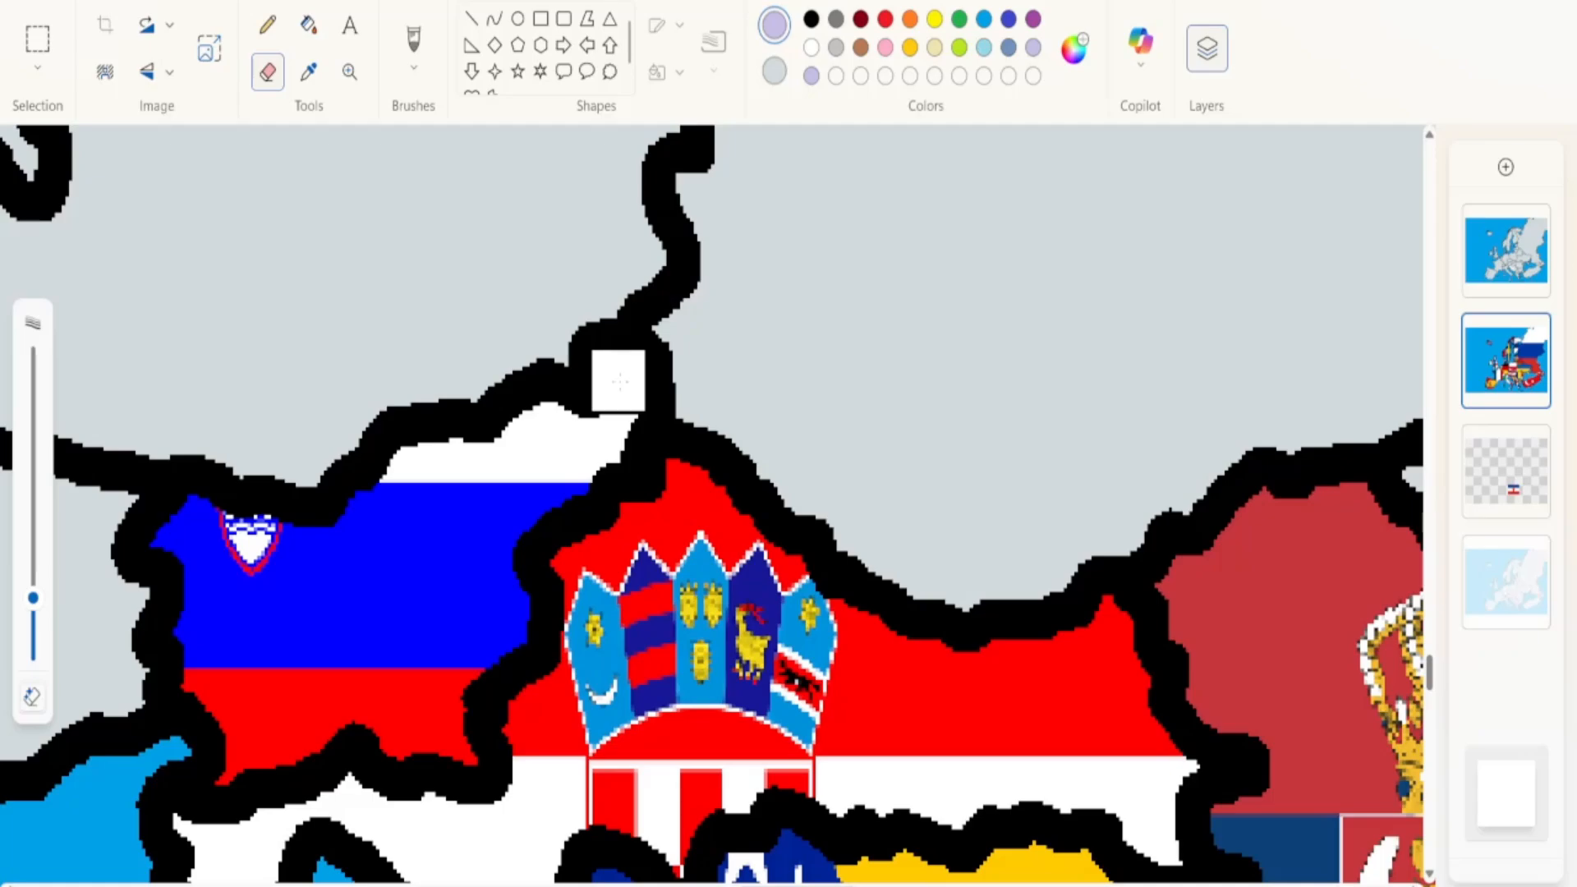
{"action": "mouse_move", "coordinate": [618, 381]}
{"action": "left_mouse_down"}
{"action": "mouse_move", "coordinate": [605, 443]}
{"action": "mouse_move", "coordinate": [563, 504]}
{"action": "mouse_move", "coordinate": [640, 496]}
{"action": "mouse_move", "coordinate": [627, 482]}
{"action": "mouse_move", "coordinate": [542, 490]}
{"action": "mouse_move", "coordinate": [570, 444]}
{"action": "mouse_move", "coordinate": [546, 436]}
{"action": "mouse_move", "coordinate": [422, 468]}
{"action": "mouse_move", "coordinate": [357, 529]}
{"action": "mouse_move", "coordinate": [176, 532]}
{"action": "mouse_move", "coordinate": [402, 546]}
{"action": "left_mouse_up"}
Erase the modern flags across central Bosnia and along Croatia's northern border on the flag map layer
{"action": "scroll", "coordinate": [667, 523], "scroll_direction": "down", "scroll_amount": 9}
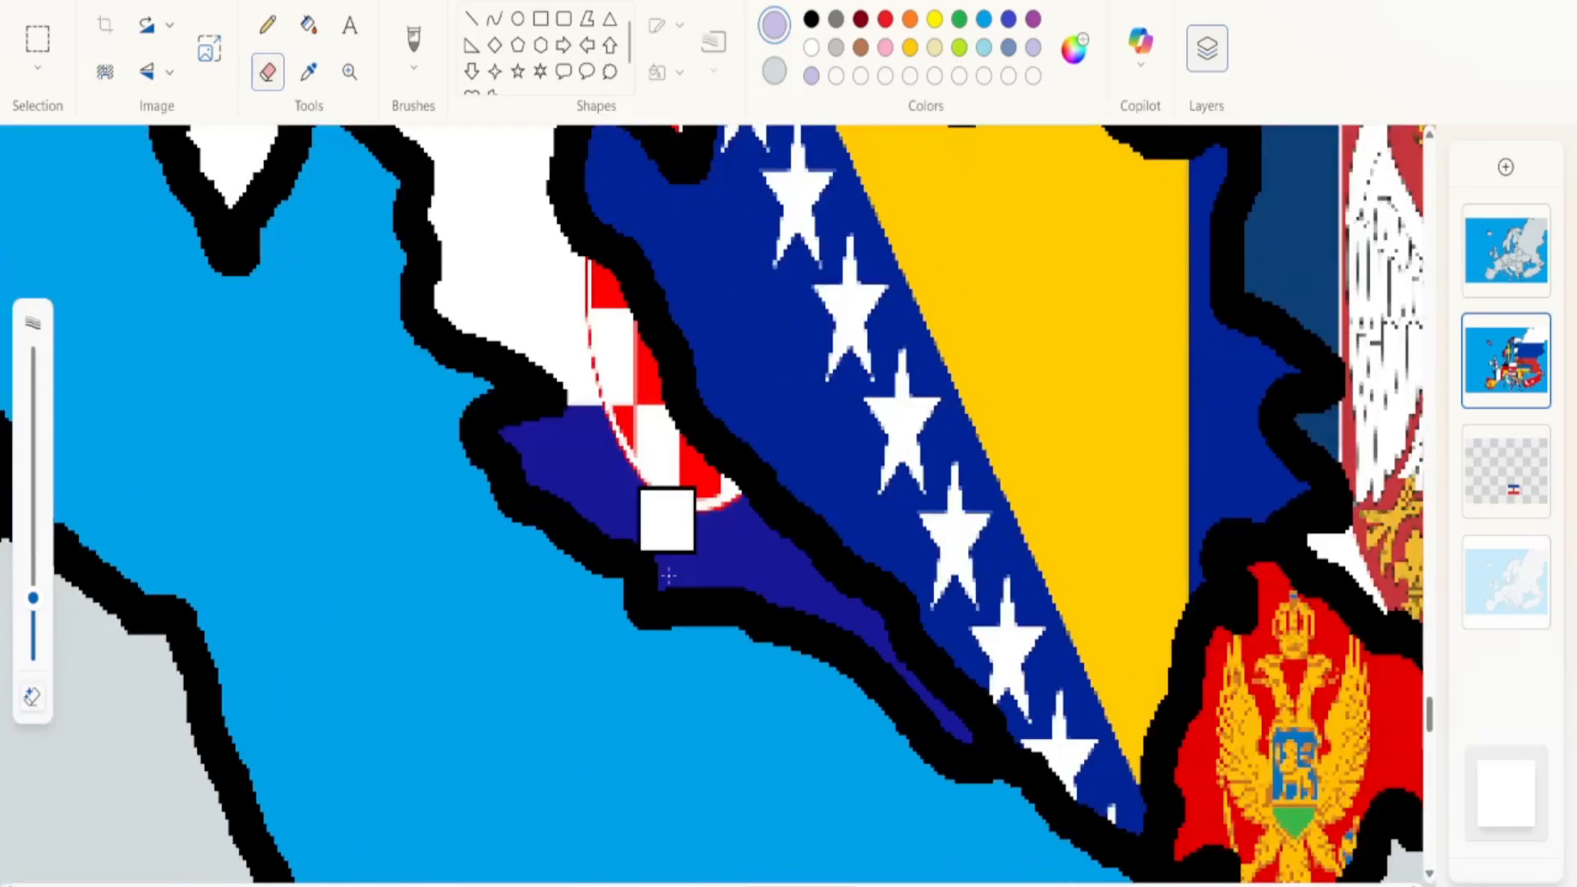
{"action": "scroll", "coordinate": [721, 521], "scroll_direction": "right", "scroll_amount": 2}
{"action": "scroll", "coordinate": [707, 539], "scroll_direction": "up", "scroll_amount": 7}
{"action": "mouse_move", "coordinate": [570, 526]}
{"action": "left_mouse_down"}
{"action": "mouse_move", "coordinate": [659, 623]}
{"action": "mouse_move", "coordinate": [894, 782]}
{"action": "mouse_move", "coordinate": [977, 784]}
{"action": "mouse_move", "coordinate": [977, 723]}
{"action": "mouse_move", "coordinate": [1058, 836]}
{"action": "mouse_move", "coordinate": [1145, 825]}
{"action": "mouse_move", "coordinate": [1044, 744]}
{"action": "mouse_move", "coordinate": [873, 780]}
{"action": "mouse_move", "coordinate": [1049, 743]}
{"action": "mouse_move", "coordinate": [1143, 759]}
{"action": "mouse_move", "coordinate": [898, 755]}
{"action": "mouse_move", "coordinate": [1017, 663]}
{"action": "mouse_move", "coordinate": [996, 610]}
{"action": "mouse_move", "coordinate": [1087, 678]}
{"action": "mouse_move", "coordinate": [1115, 676]}
{"action": "mouse_move", "coordinate": [1024, 542]}
{"action": "mouse_move", "coordinate": [1070, 535]}
{"action": "mouse_move", "coordinate": [843, 646]}
{"action": "mouse_move", "coordinate": [1108, 458]}
{"action": "mouse_move", "coordinate": [692, 502]}
{"action": "mouse_move", "coordinate": [992, 502]}
{"action": "mouse_move", "coordinate": [869, 614]}
{"action": "mouse_move", "coordinate": [769, 578]}
{"action": "left_mouse_up"}
{"action": "scroll", "coordinate": [929, 747], "scroll_direction": "down", "scroll_amount": 1}
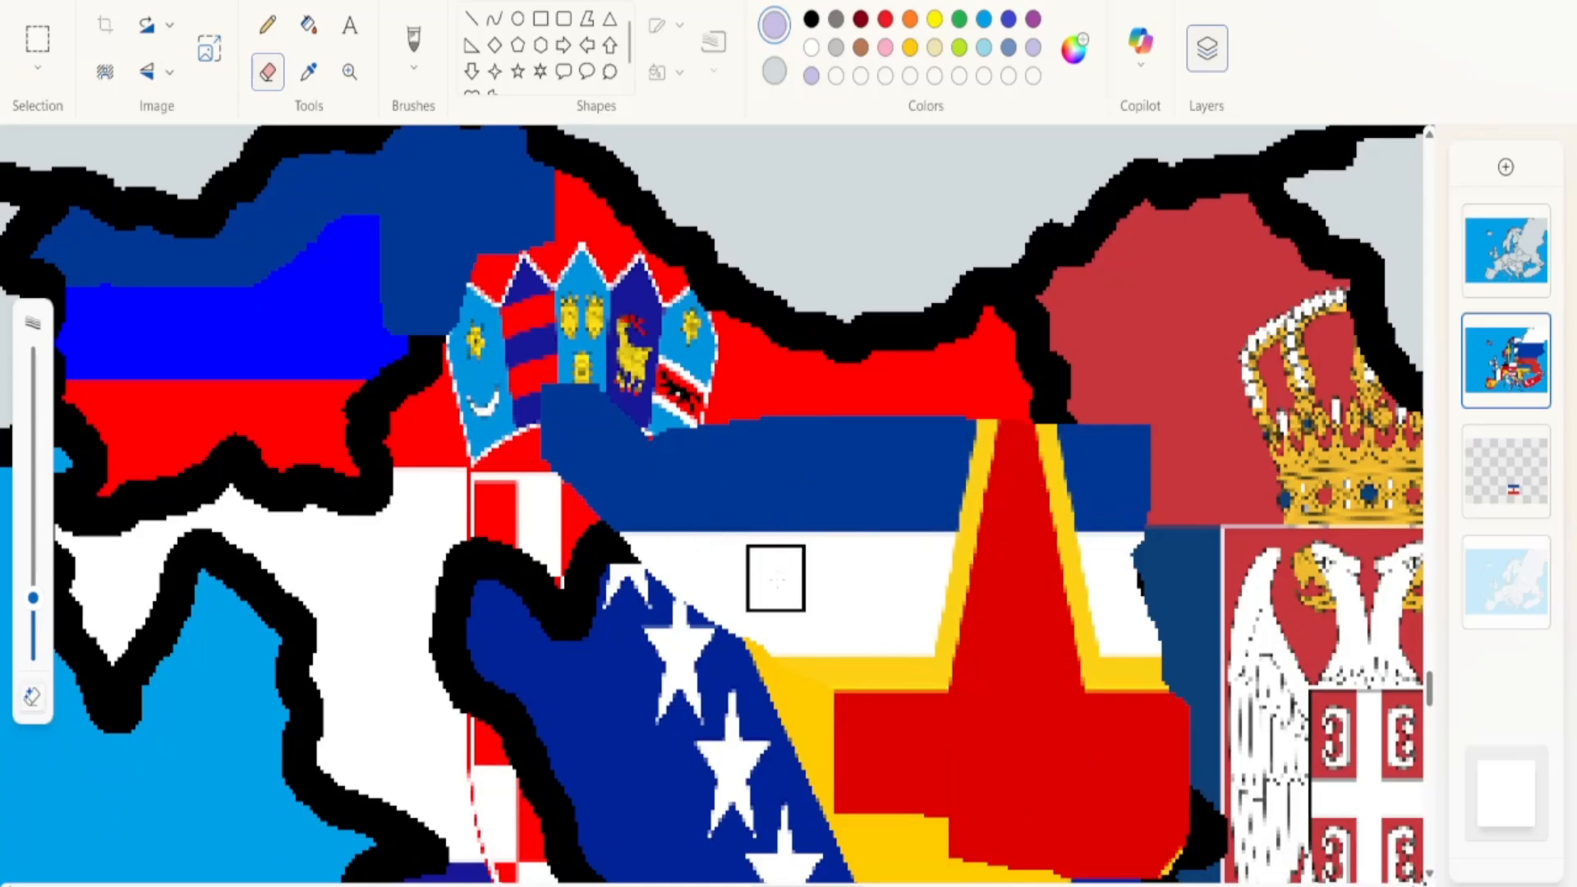
{"action": "mouse_move", "coordinate": [549, 201]}
{"action": "left_mouse_down"}
{"action": "mouse_move", "coordinate": [711, 334]}
{"action": "mouse_move", "coordinate": [834, 383]}
{"action": "mouse_move", "coordinate": [916, 381]}
{"action": "mouse_move", "coordinate": [981, 356]}
{"action": "mouse_move", "coordinate": [1103, 286]}
{"action": "mouse_move", "coordinate": [1137, 229]}
{"action": "left_mouse_up"}
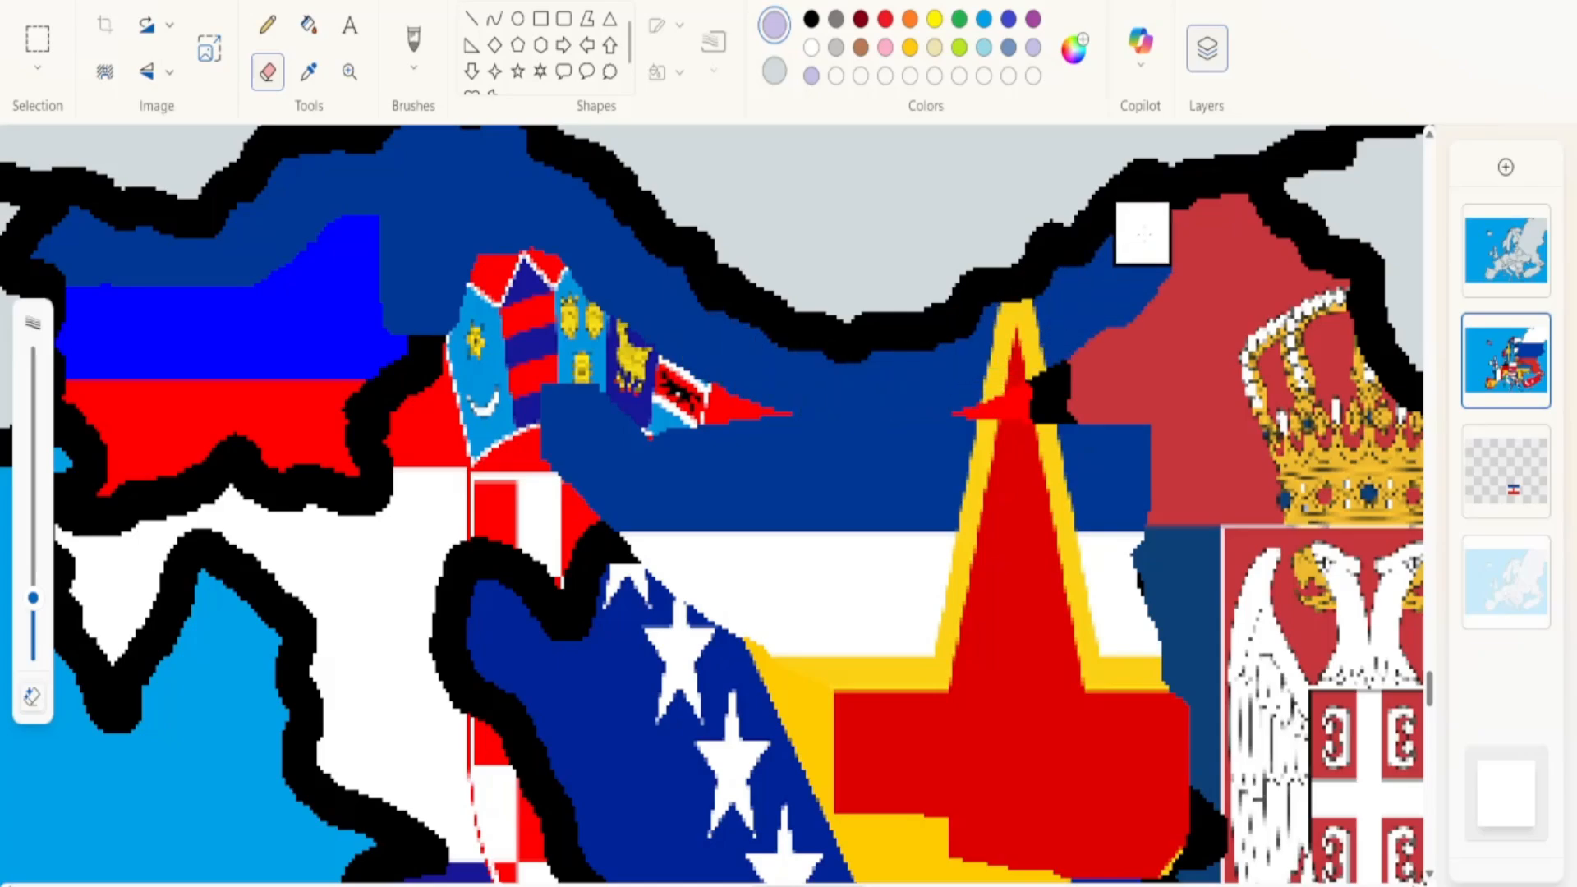
Check the erased edges with the grey map hidden, and erase the rest of the modern flags and inner borders within Yugoslavia's outline
{"action": "left_click", "coordinate": [1534, 218]}
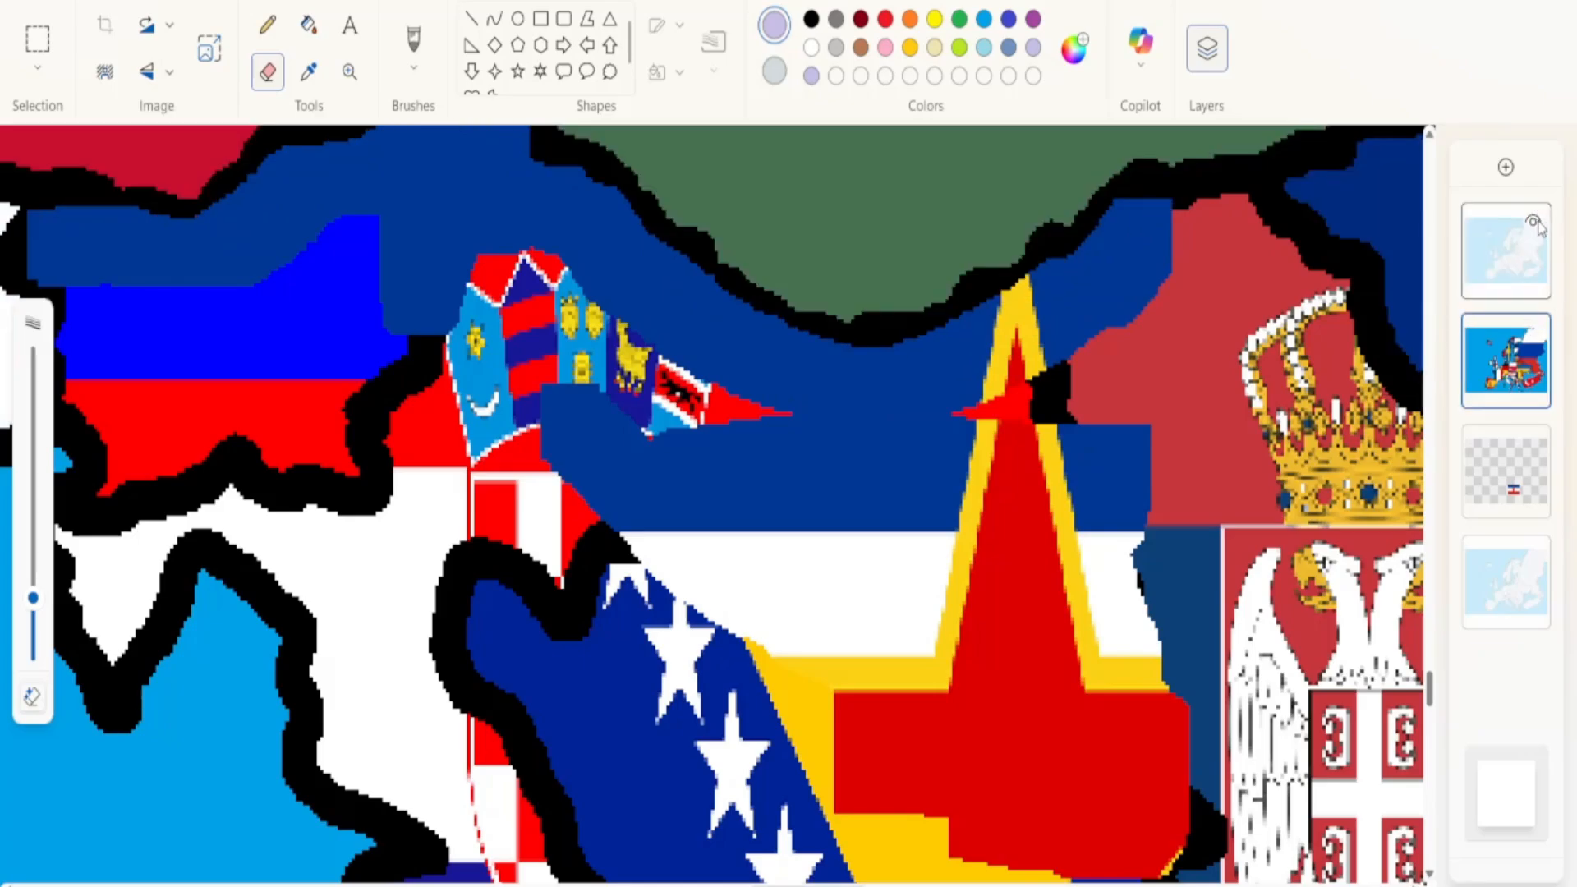
{"action": "scroll", "coordinate": [694, 366], "scroll_direction": "up", "scroll_amount": 3}
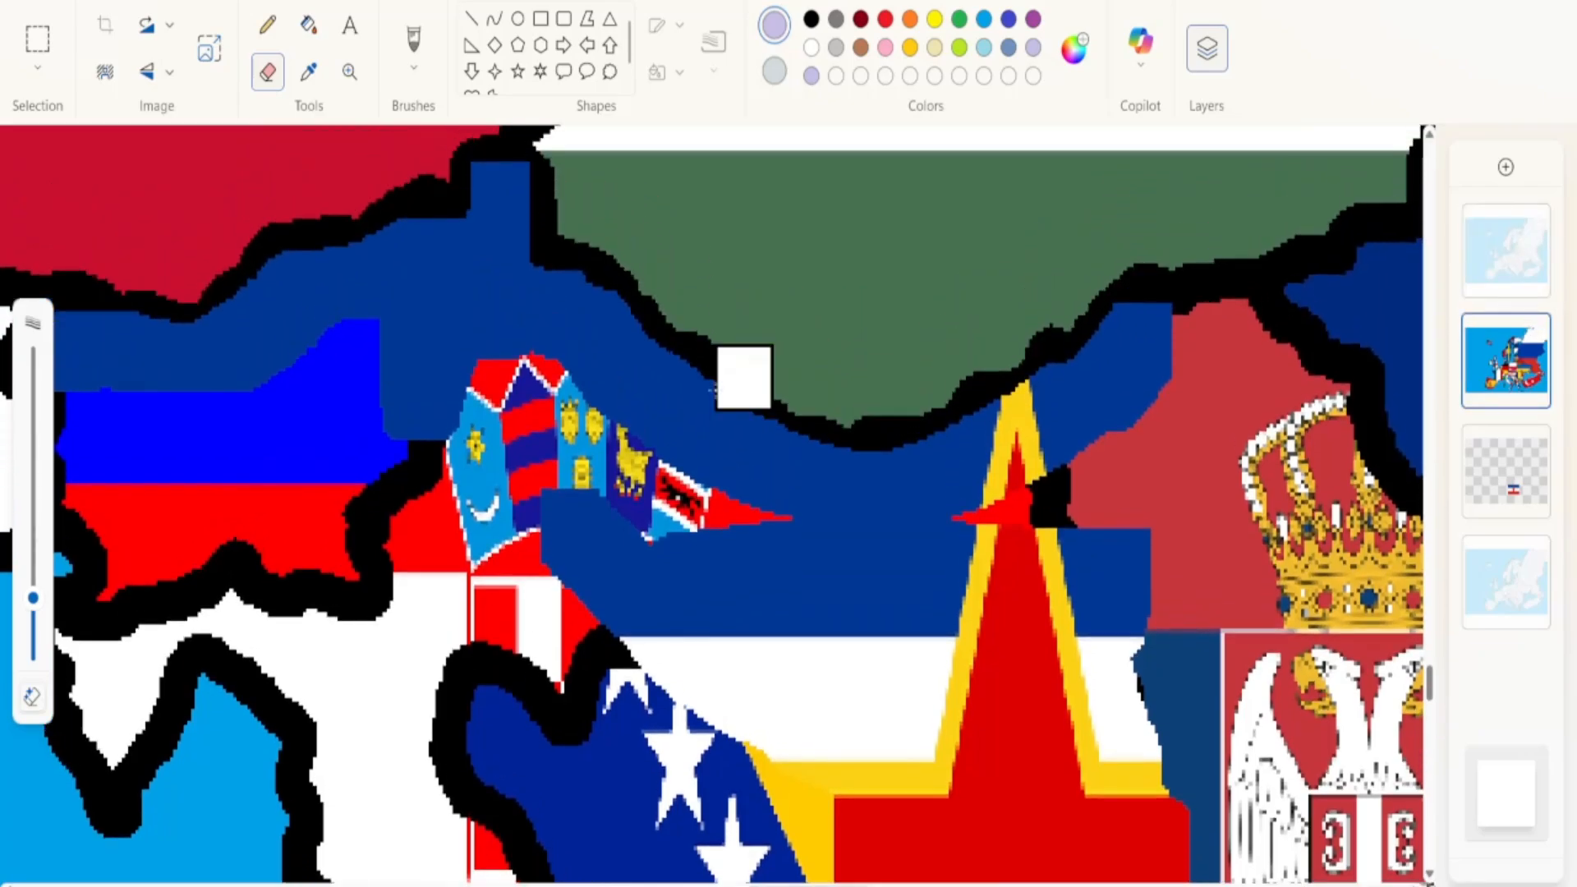
{"action": "scroll", "coordinate": [741, 349], "scroll_direction": "left", "scroll_amount": 5}
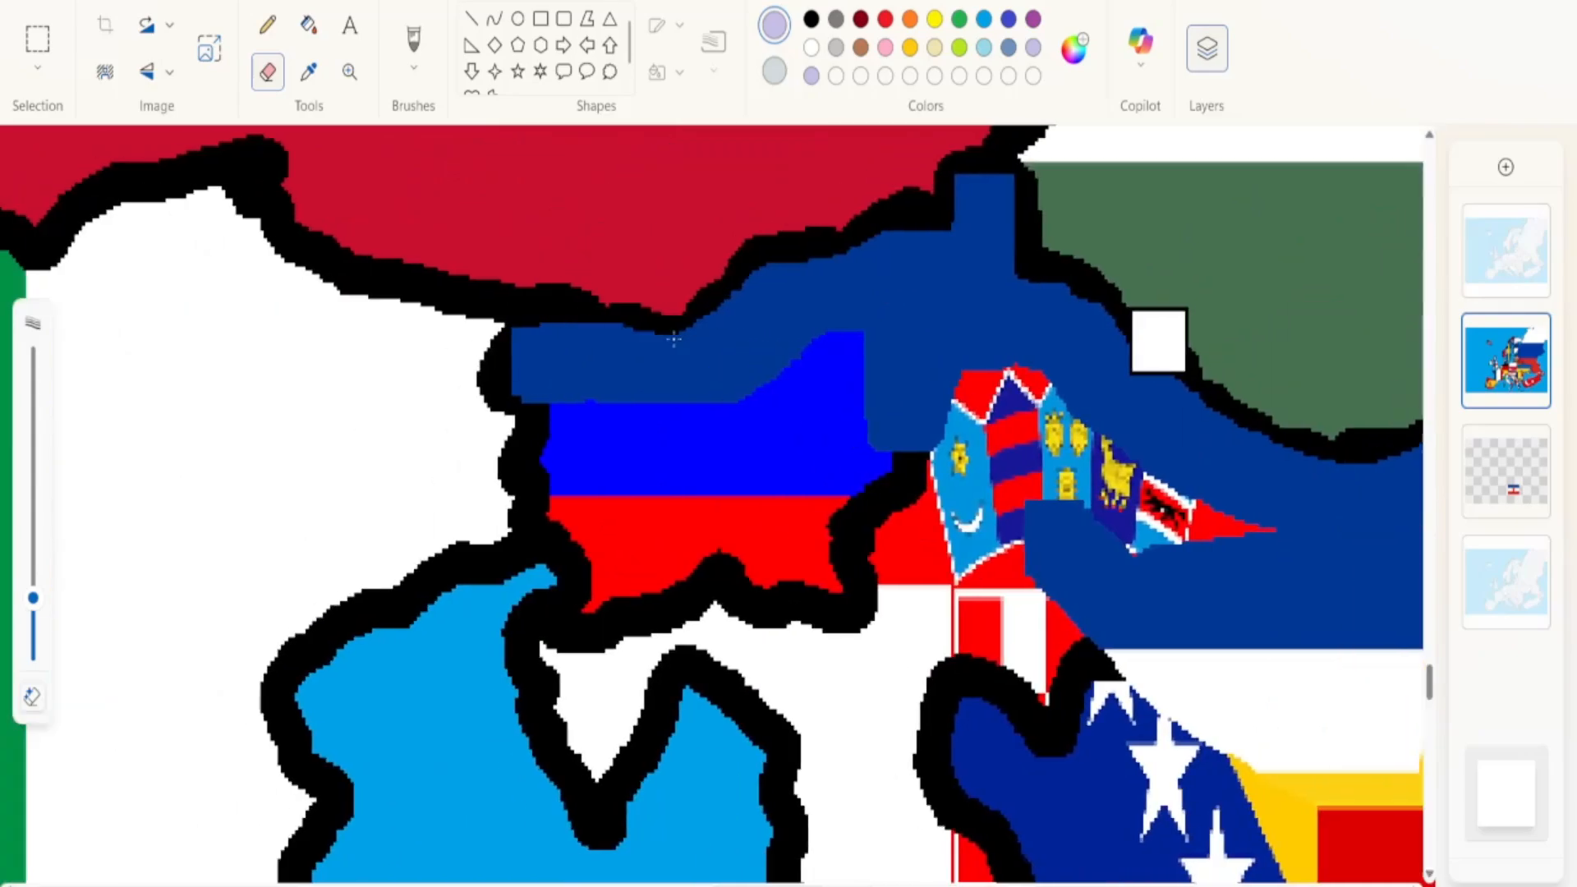
{"action": "scroll", "coordinate": [661, 337], "scroll_direction": "right", "scroll_amount": 5}
{"action": "scroll", "coordinate": [1192, 396], "scroll_direction": "right", "scroll_amount": 6}
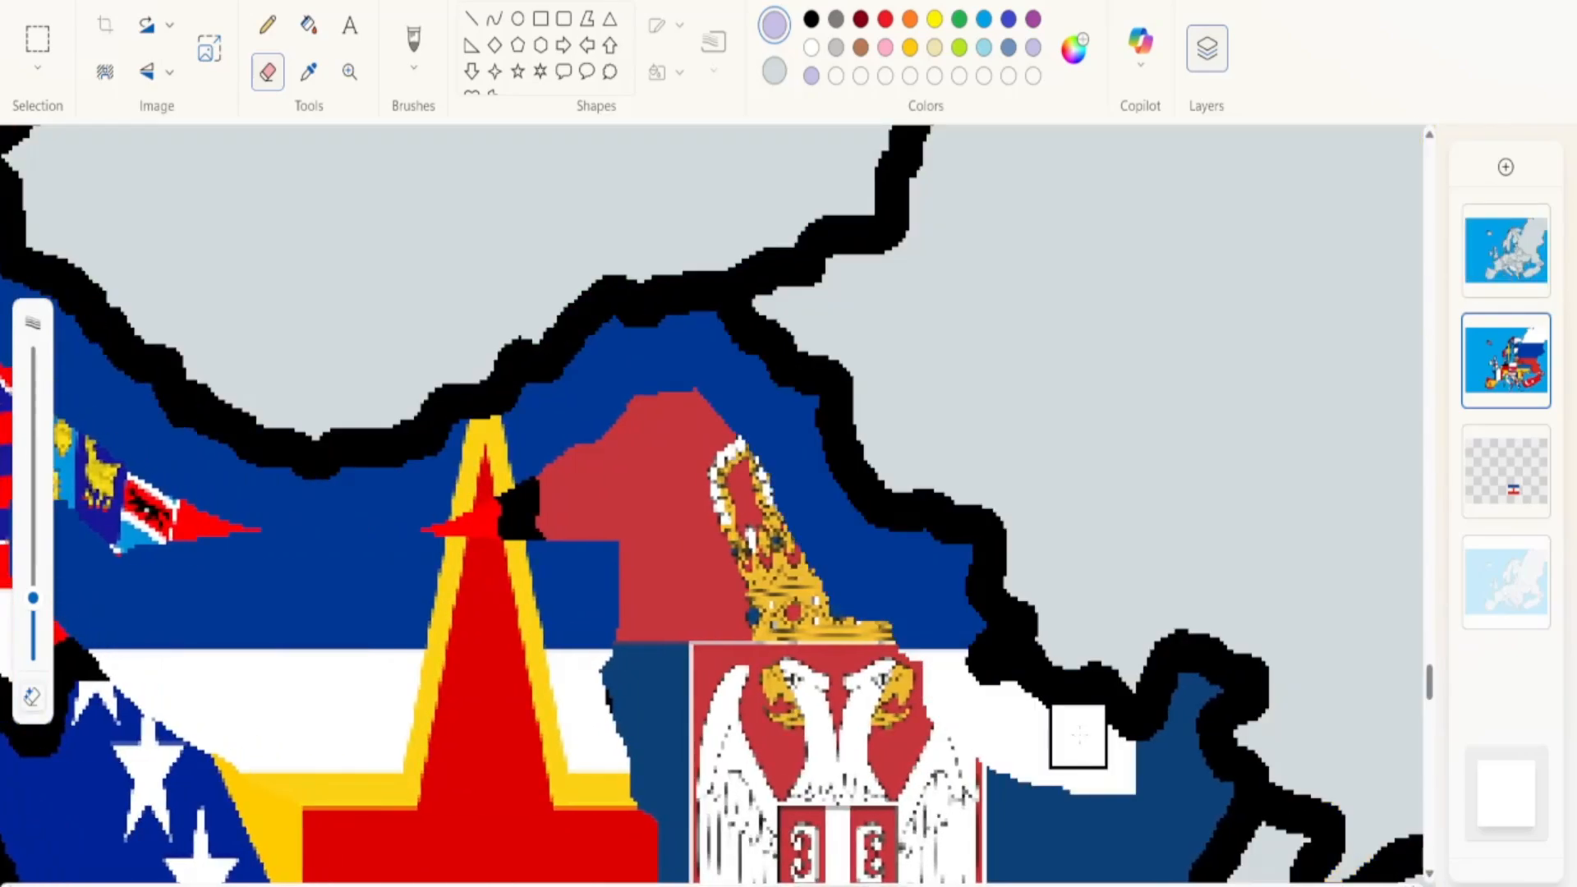
{"action": "scroll", "coordinate": [970, 748], "scroll_direction": "right", "scroll_amount": 4}
{"action": "scroll", "coordinate": [904, 723], "scroll_direction": "down", "scroll_amount": 5}
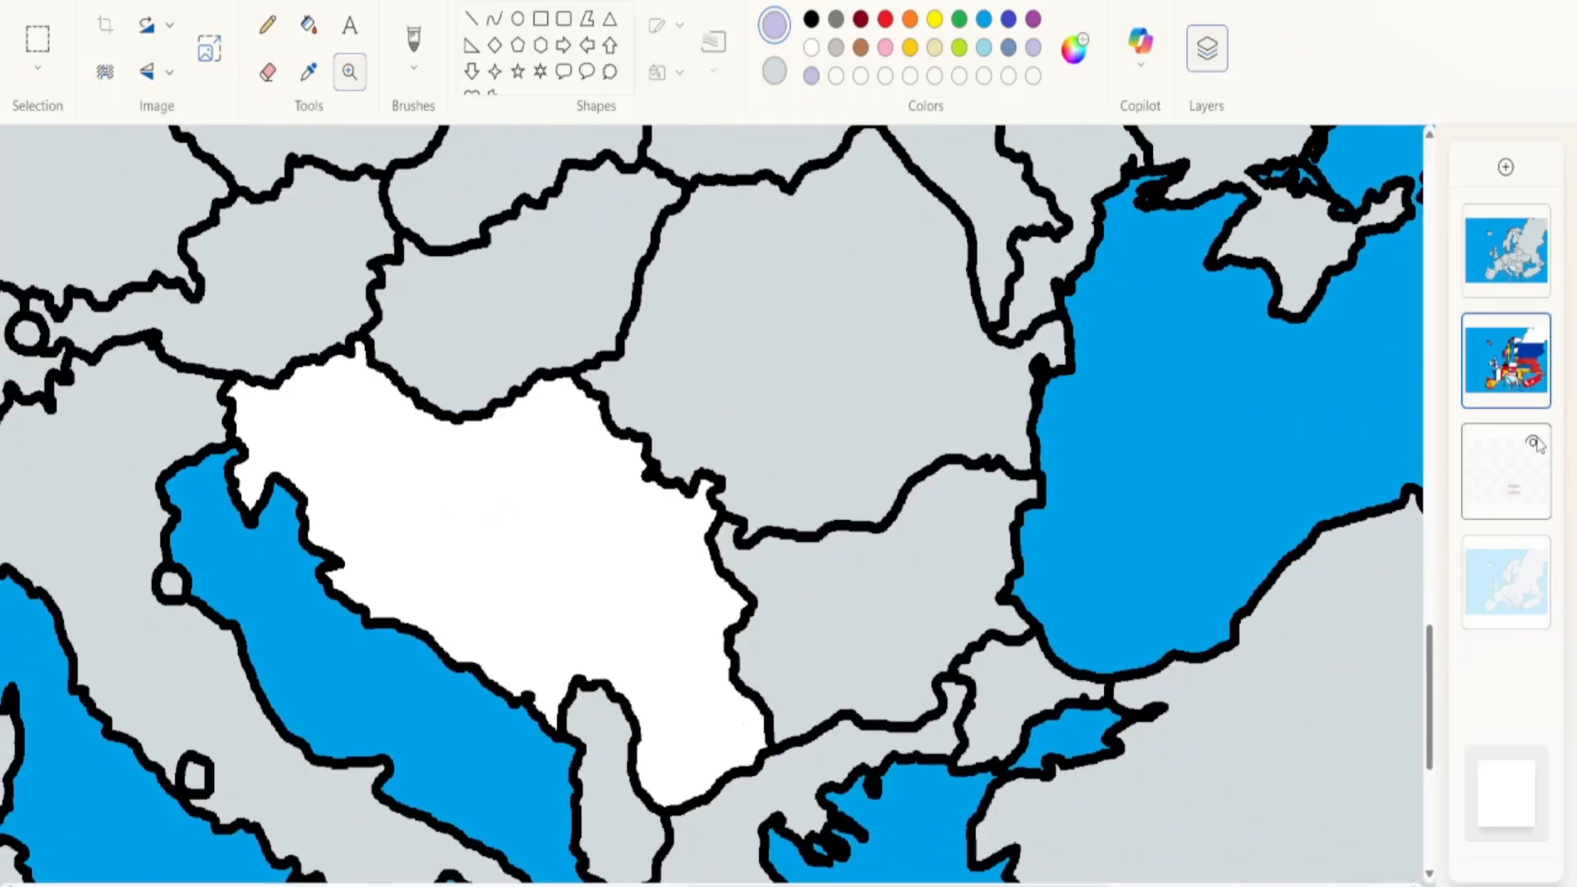
{"action": "left_click", "coordinate": [1539, 442]}
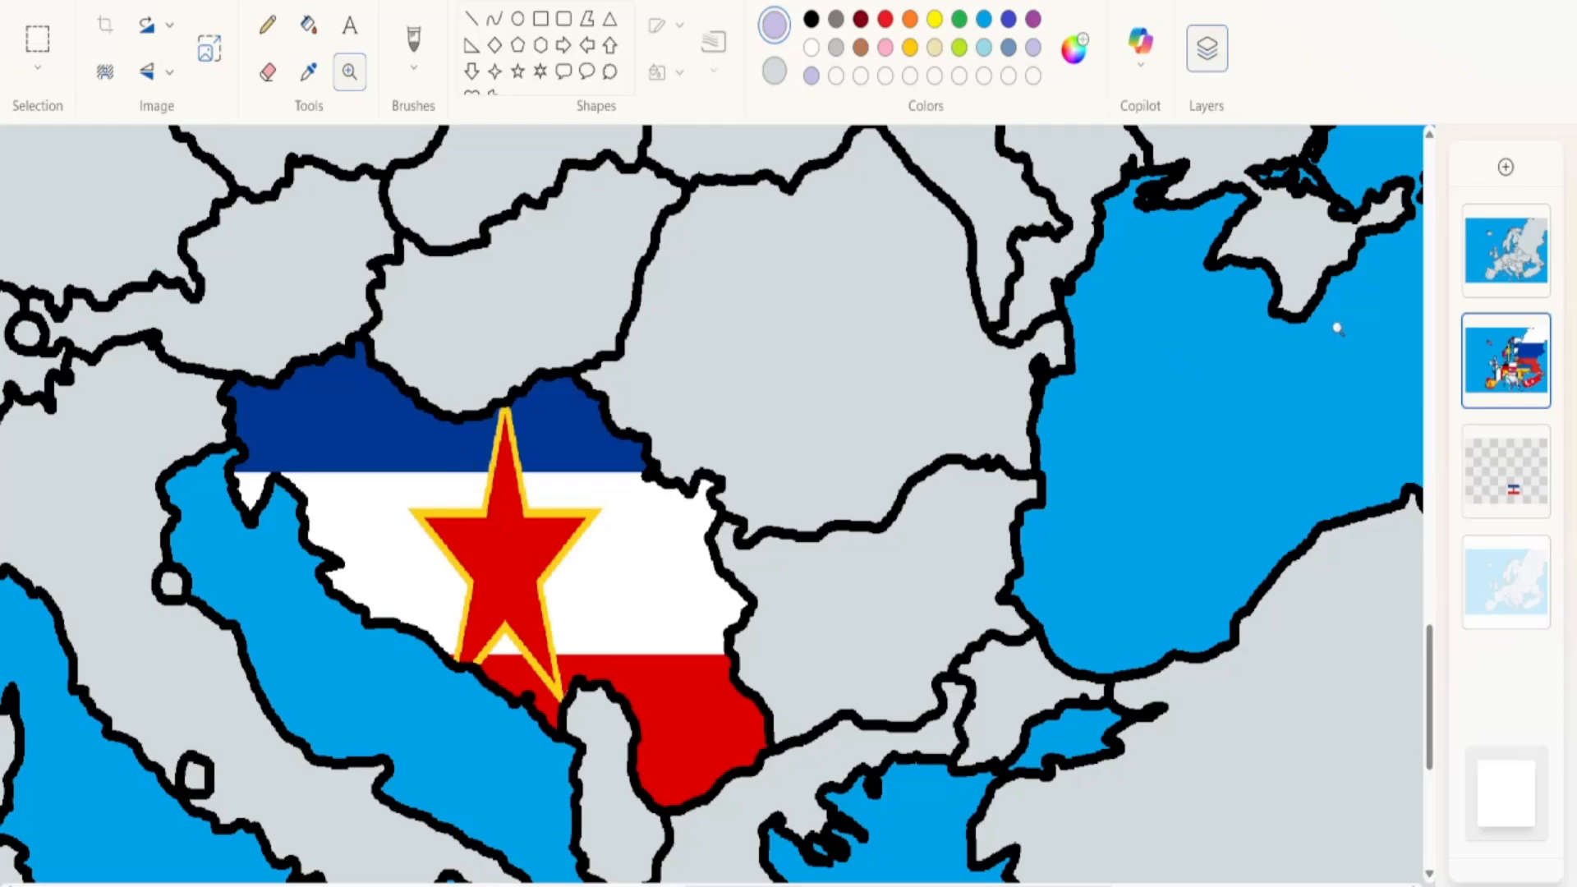
Move the flag map layer above the grey map layer and compare the Balkans with the grey layer hidden and shown
{"action": "left_click_drag", "start_coordinate": [1509, 379], "coordinate": [1506, 253]}
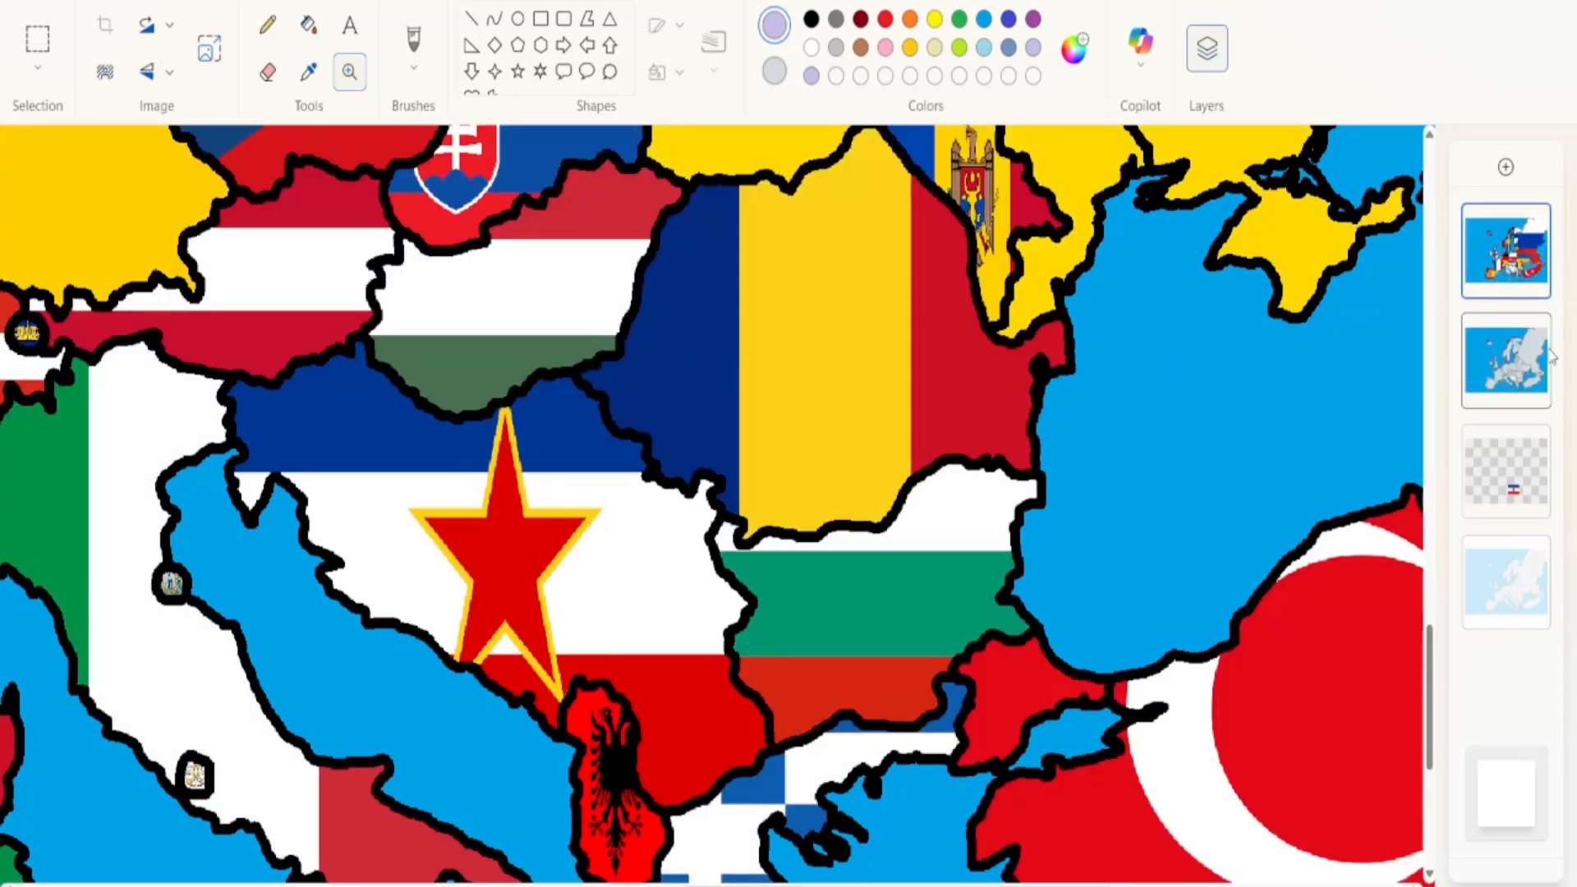
{"action": "left_click", "coordinate": [1533, 331]}
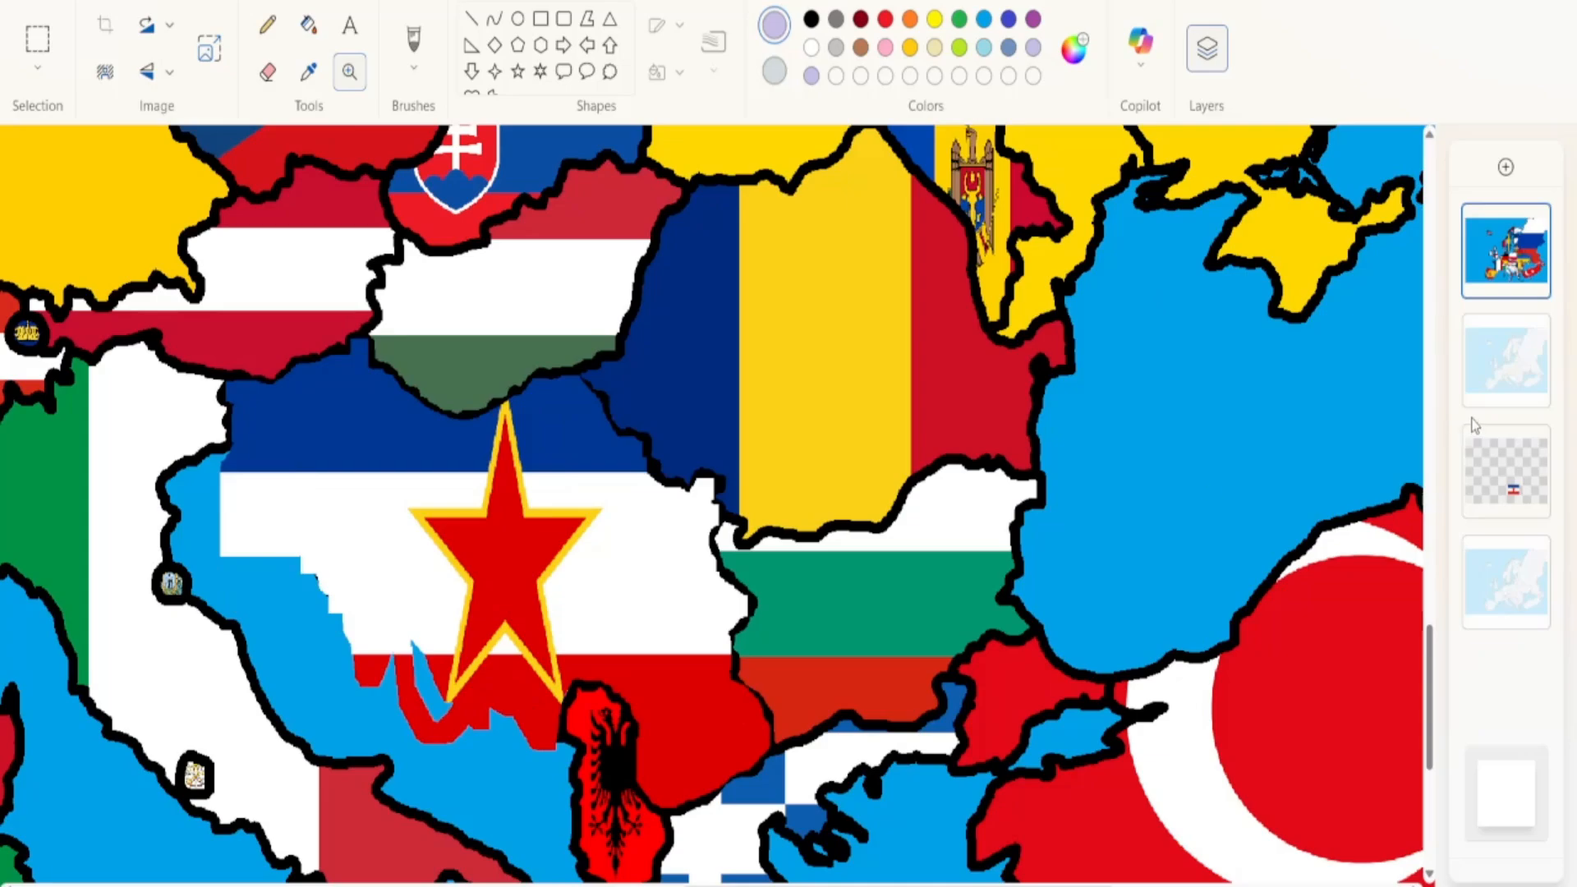
{"action": "left_click", "coordinate": [1533, 331]}
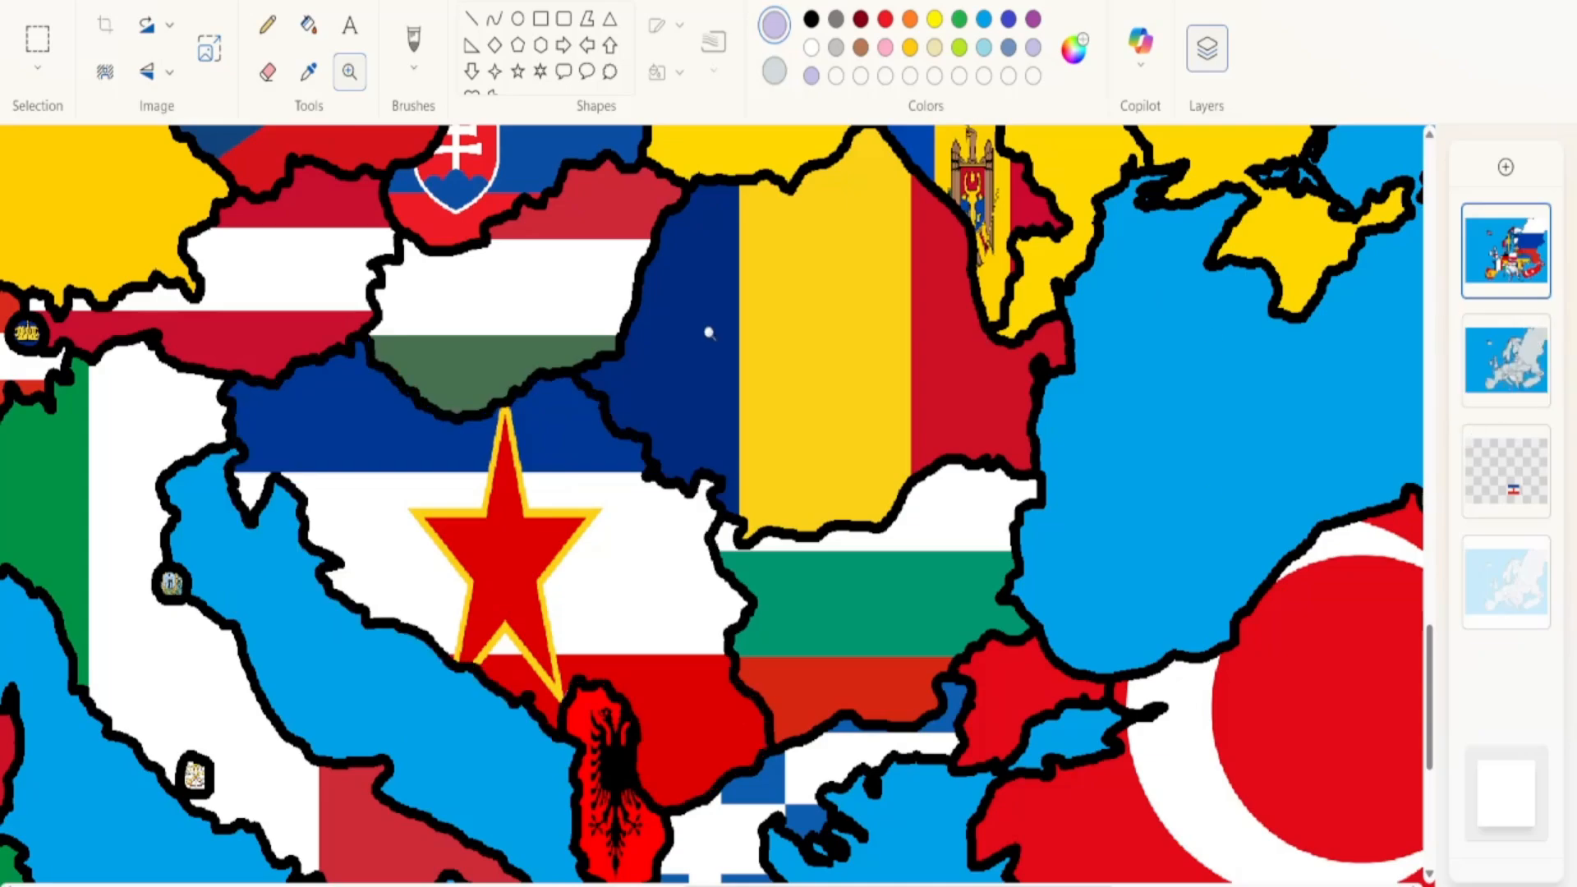
Examine Yugoslavia's border up close with the grey map layer hidden and shown, and review the whole flag map of Europe
{"action": "left_click", "coordinate": [350, 72]}
{"action": "left_click", "coordinate": [702, 507]}
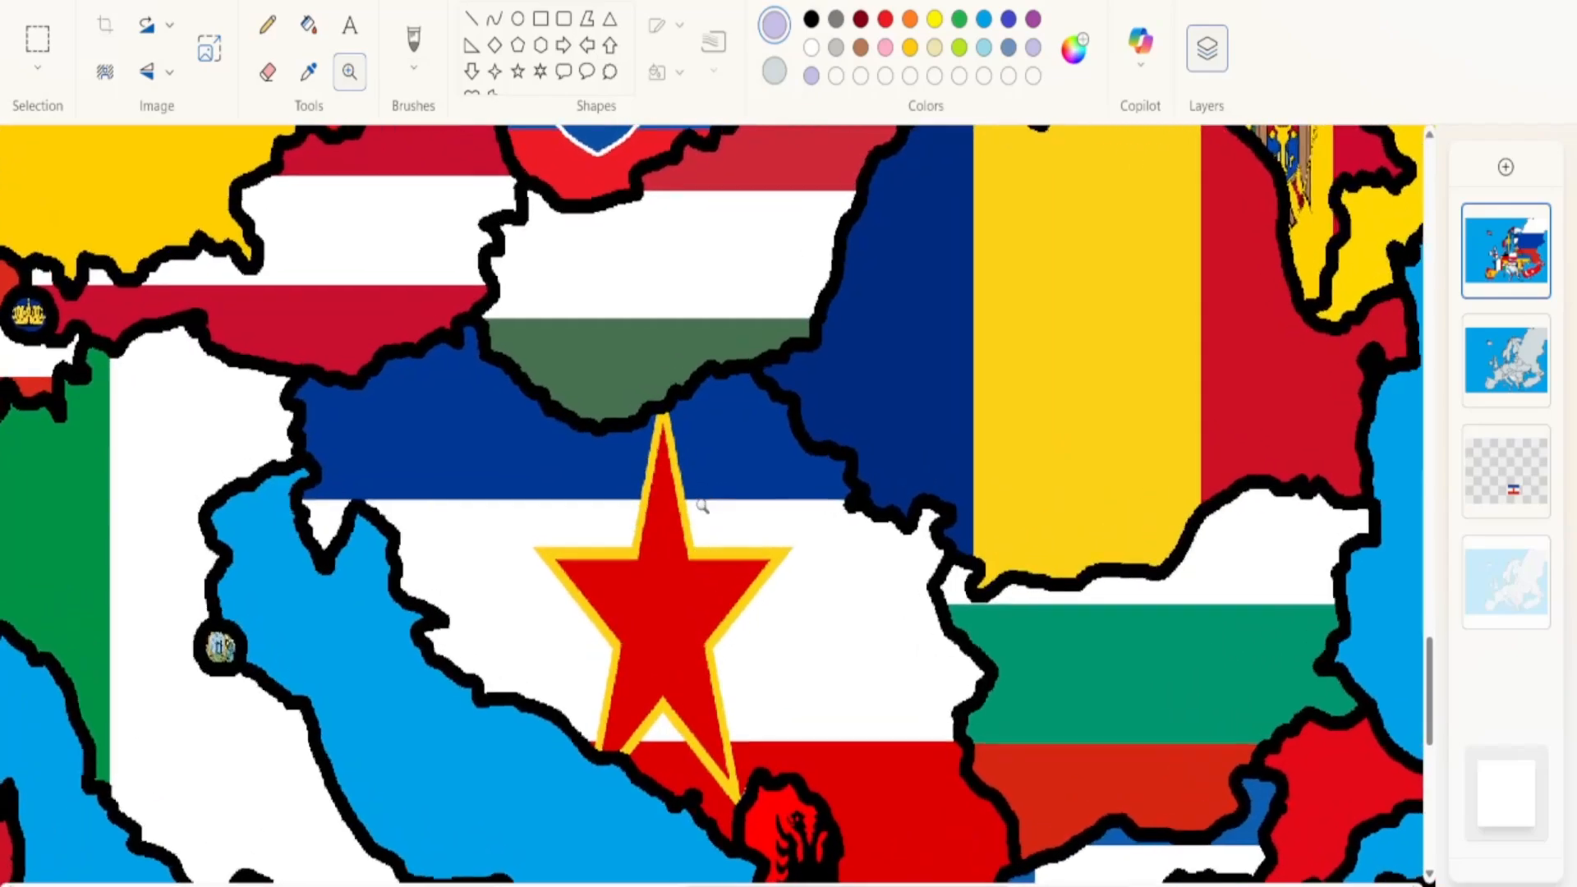
{"action": "left_click", "coordinate": [703, 507]}
{"action": "left_click", "coordinate": [702, 507]}
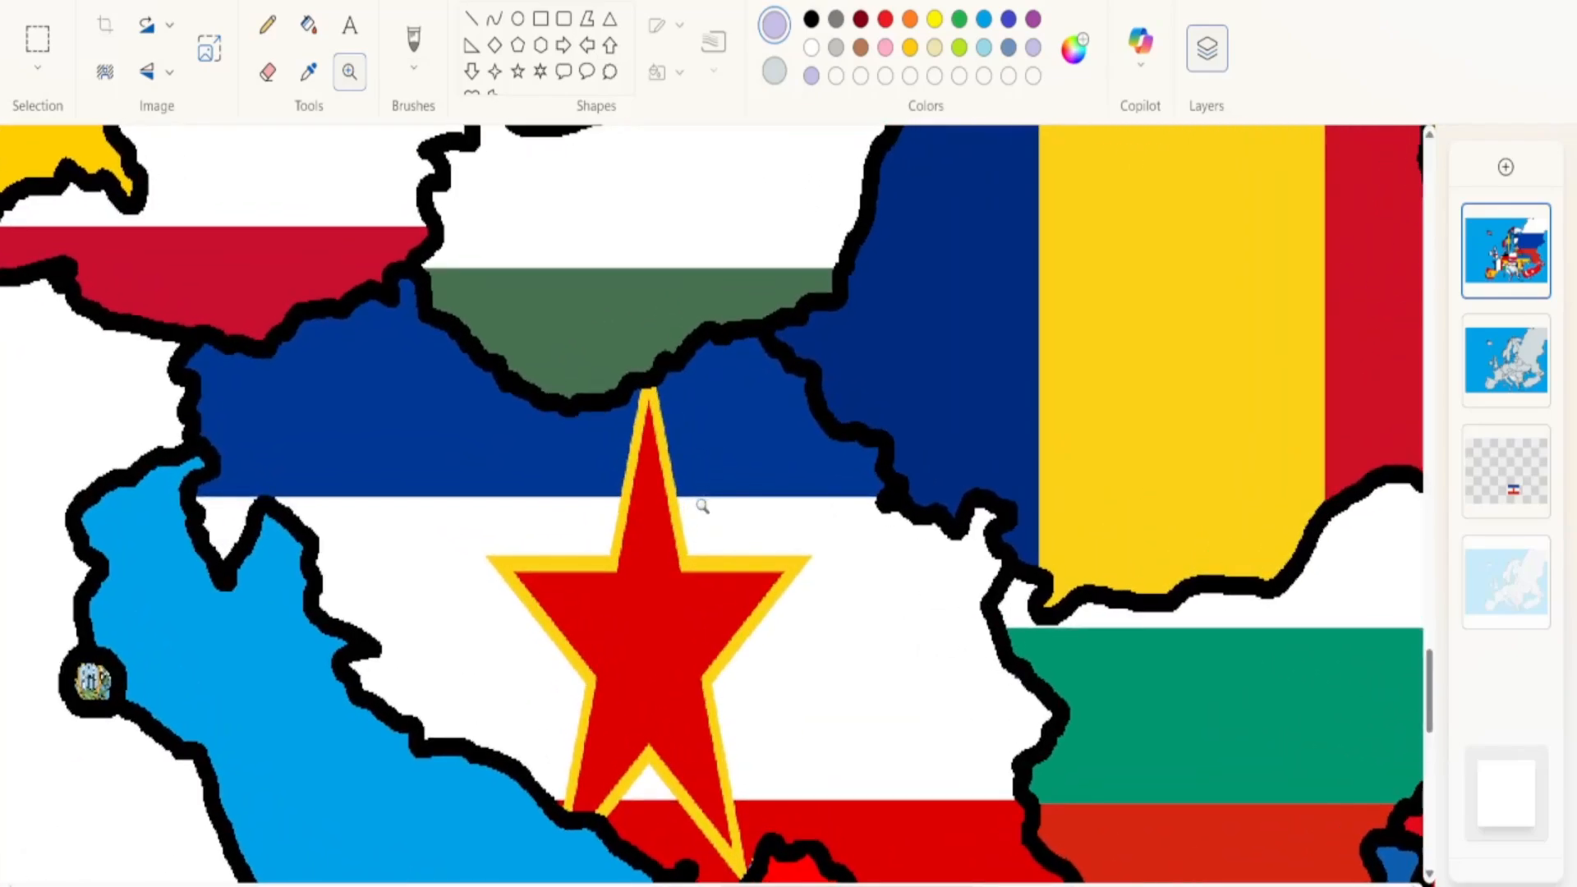
{"action": "left_click", "coordinate": [557, 484]}
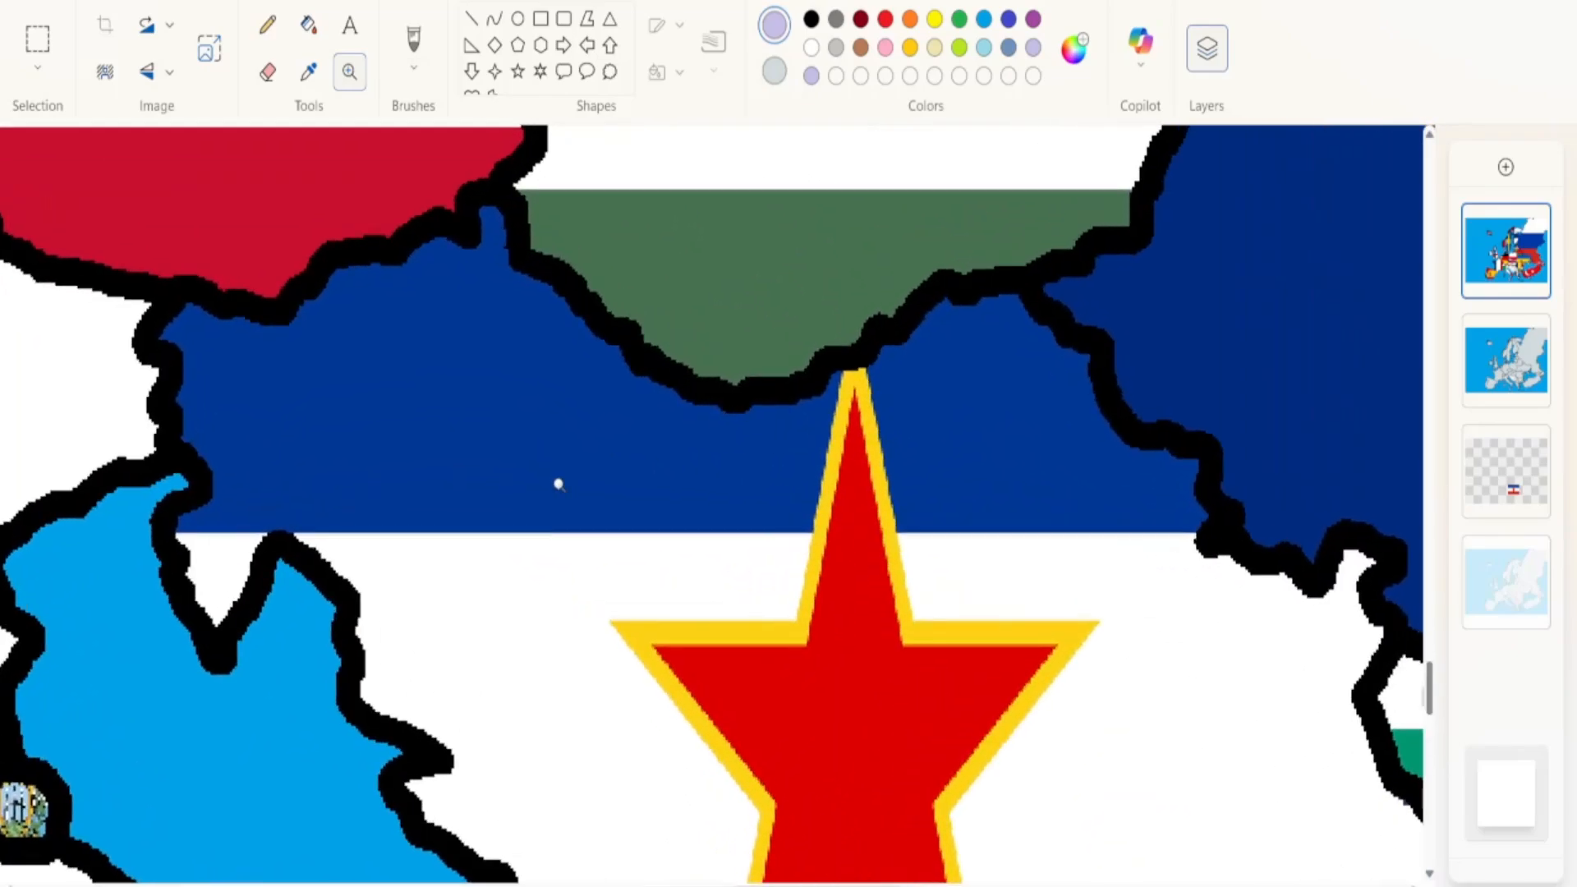
{"action": "left_click", "coordinate": [1533, 333]}
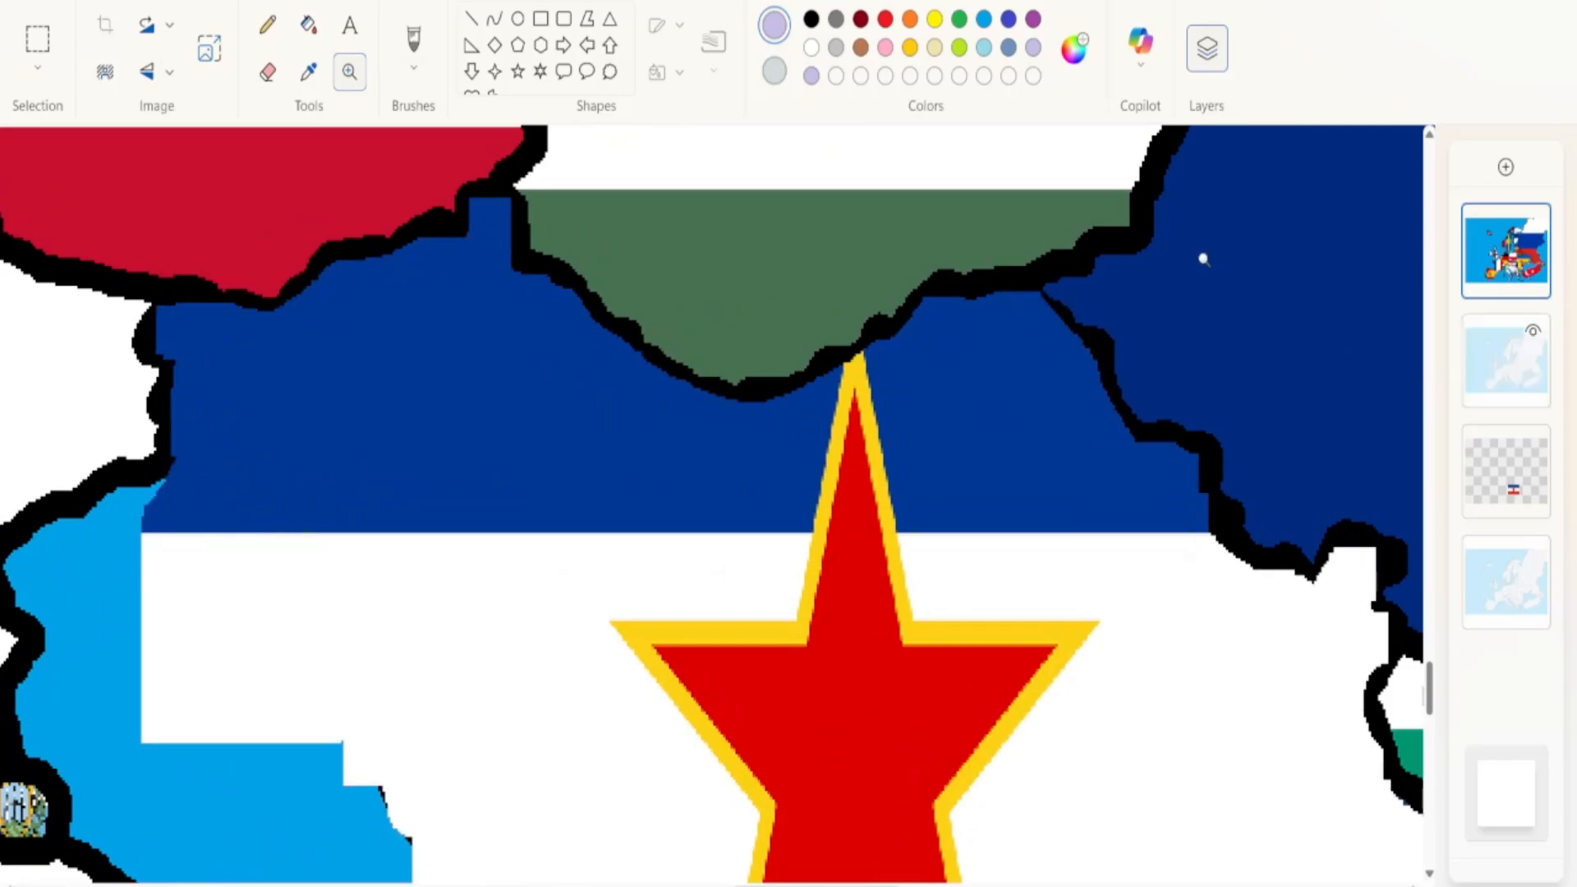
{"action": "left_click", "coordinate": [1525, 325]}
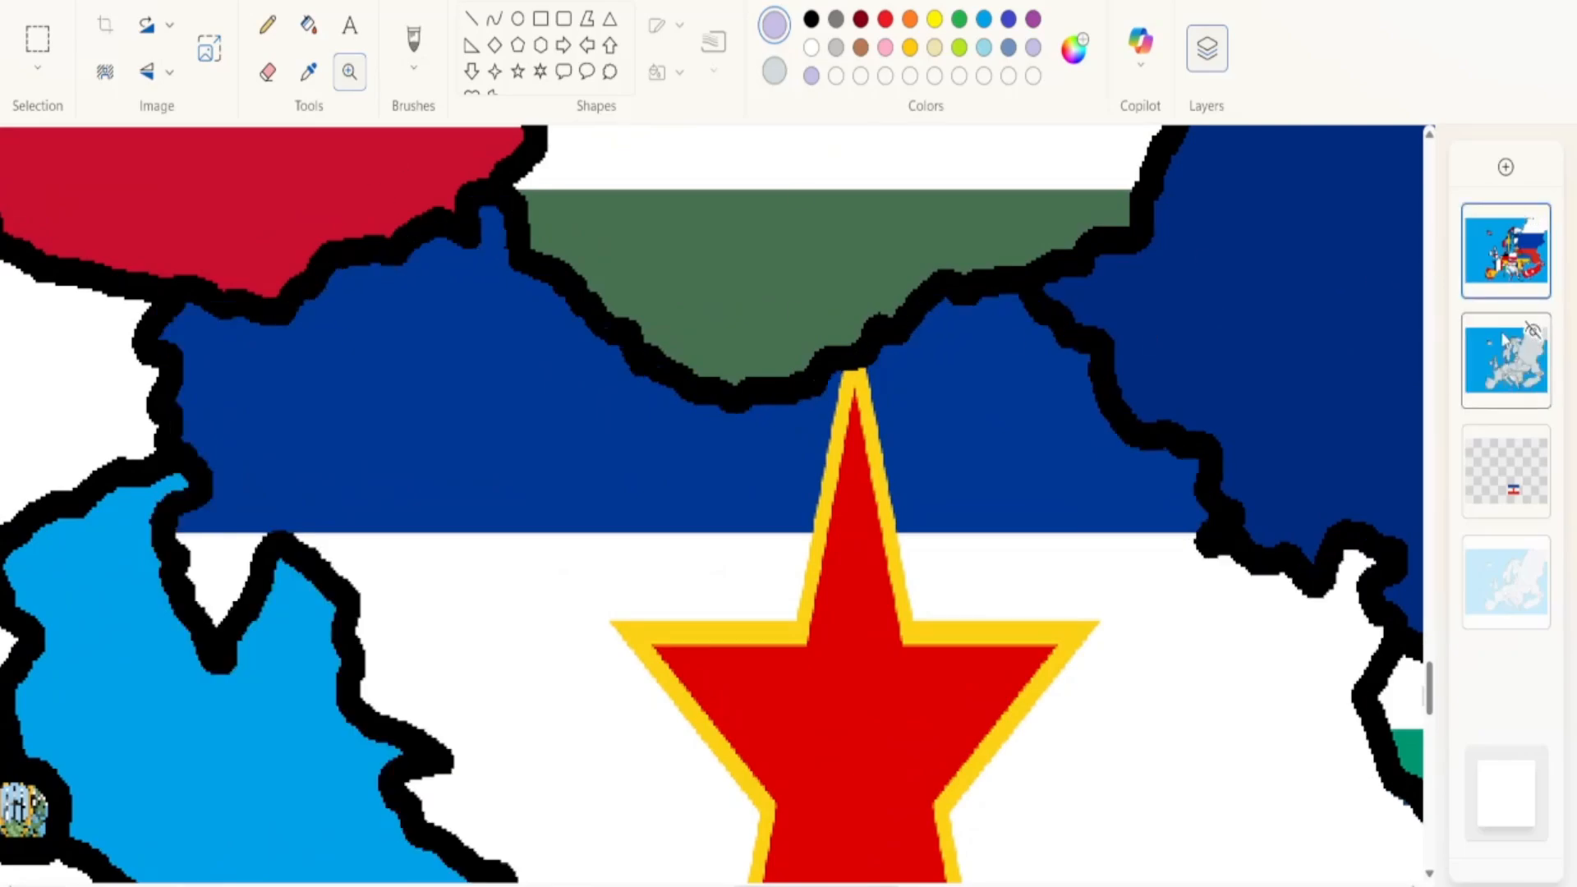
{"action": "scroll", "coordinate": [658, 441], "scroll_direction": "down", "scroll_amount": 5}
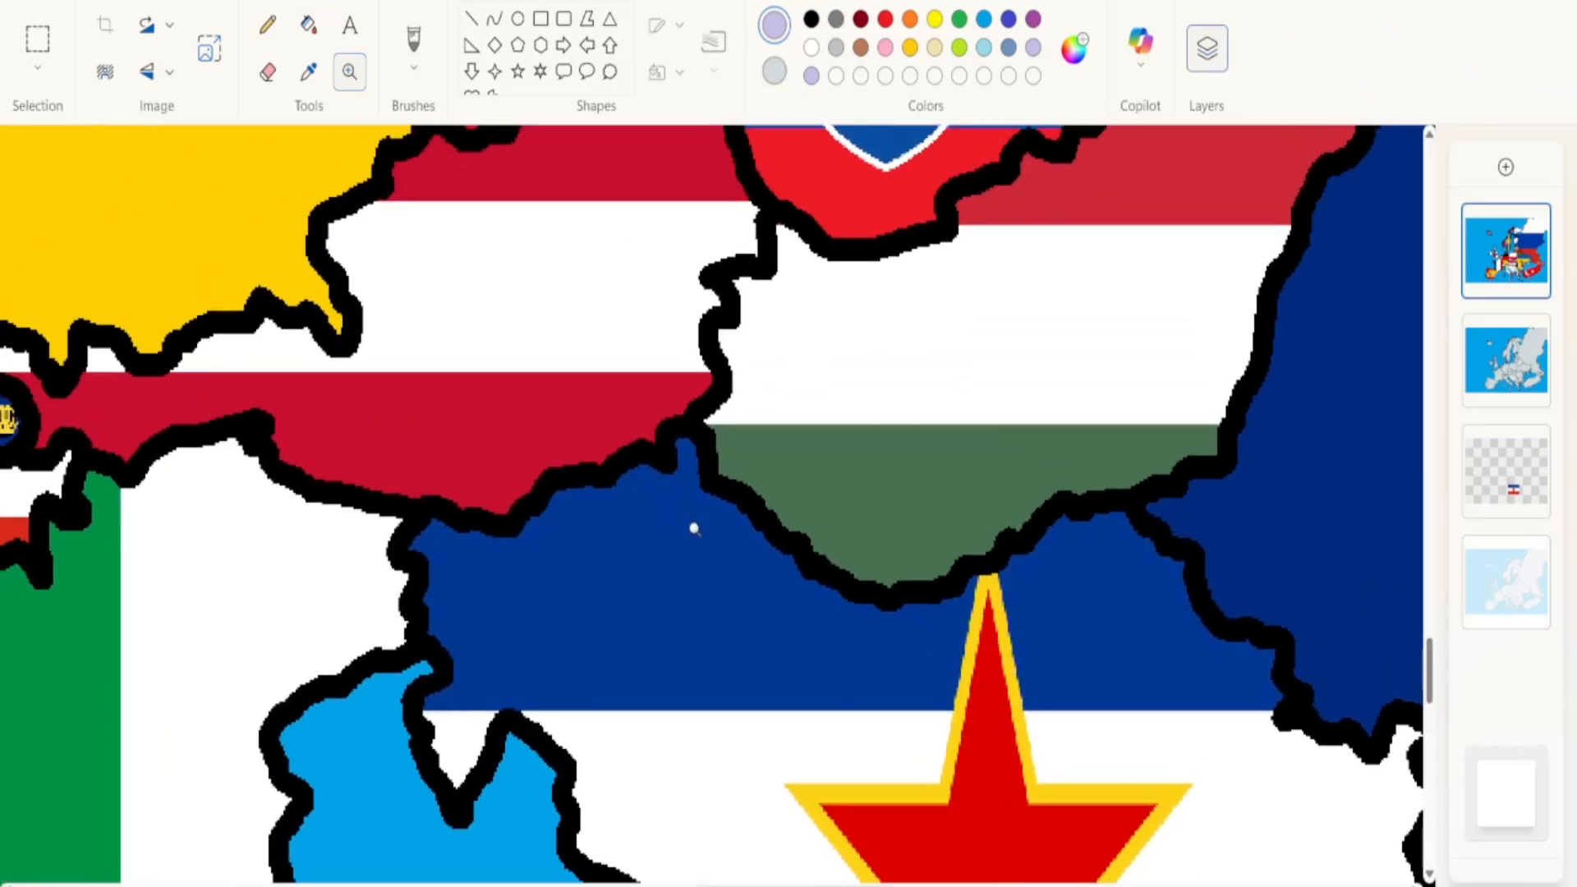
{"action": "scroll", "coordinate": [778, 655], "scroll_direction": "down", "scroll_amount": 5}
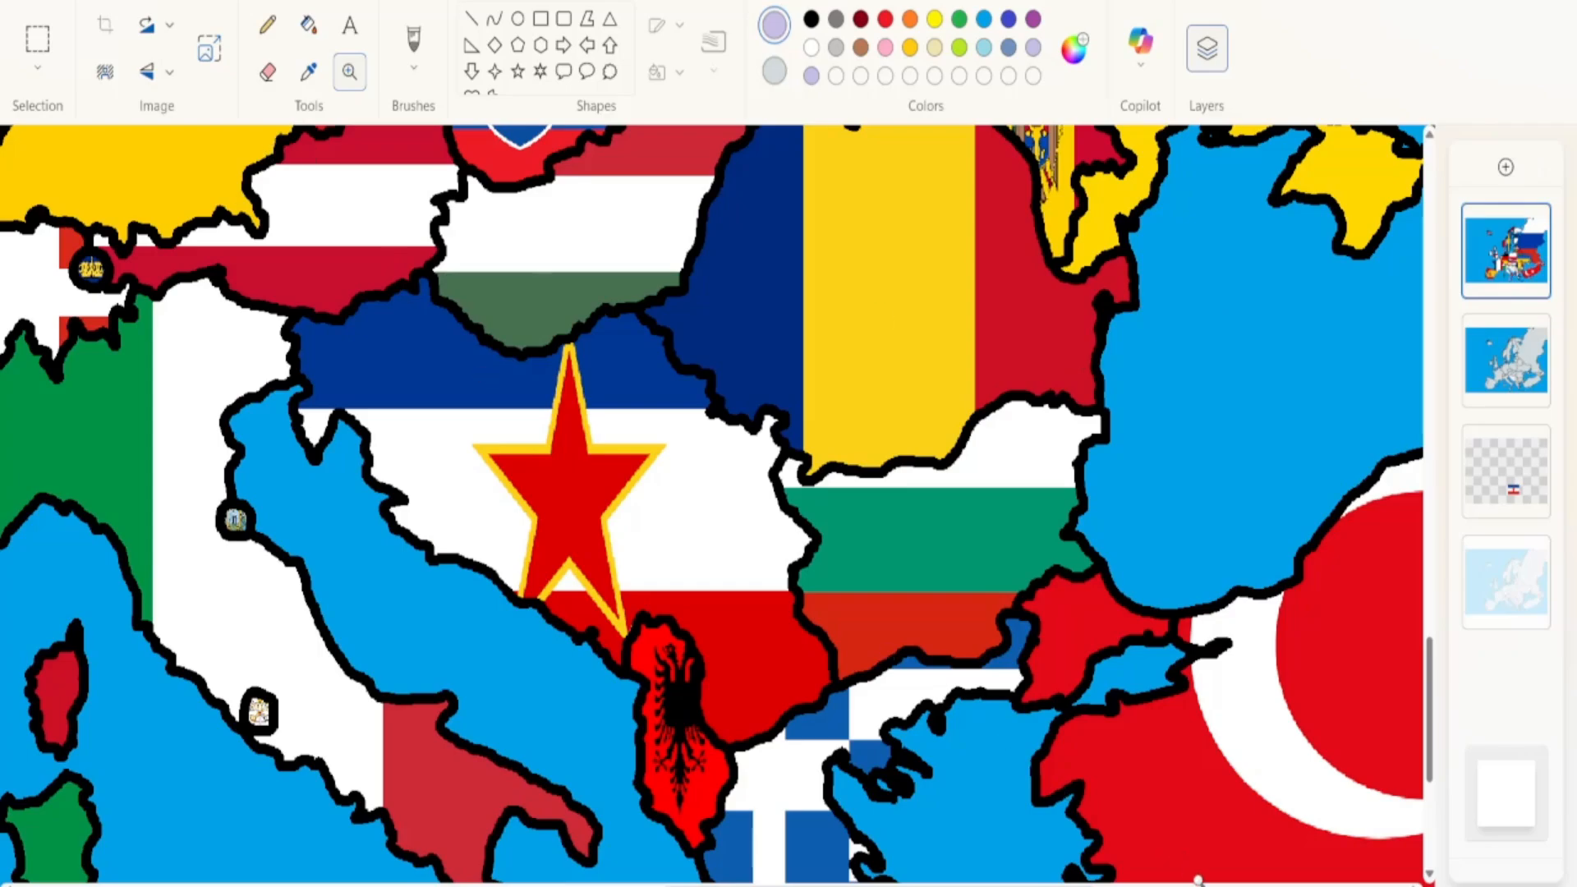
{"action": "scroll", "coordinate": [1115, 787], "scroll_direction": "down", "scroll_amount": 5}
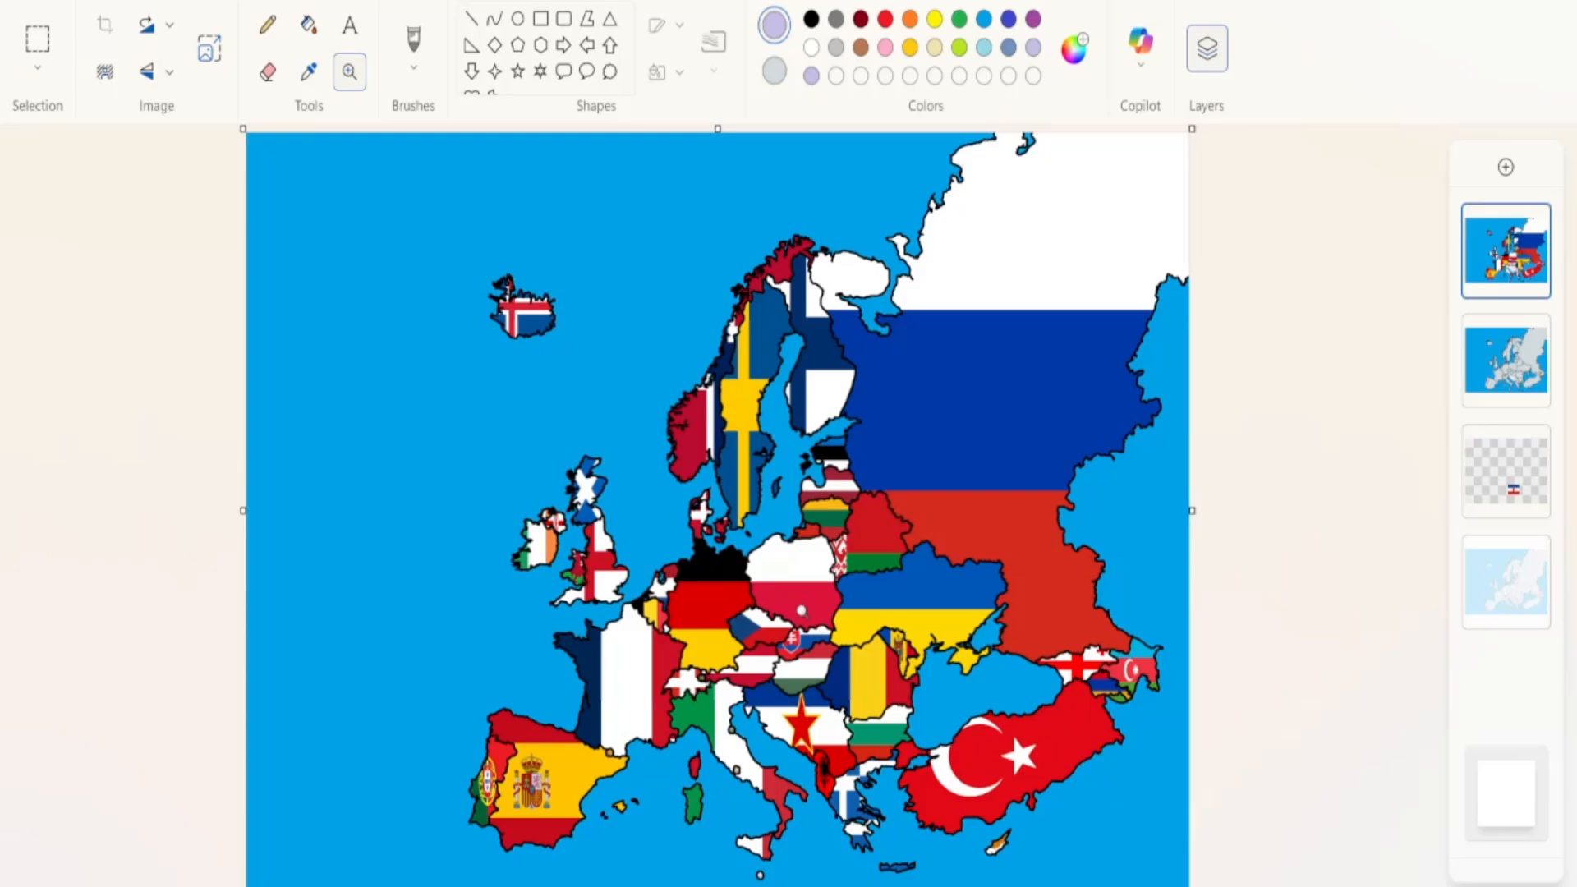
{"action": "scroll", "coordinate": [795, 567], "scroll_direction": "up", "scroll_amount": 5}
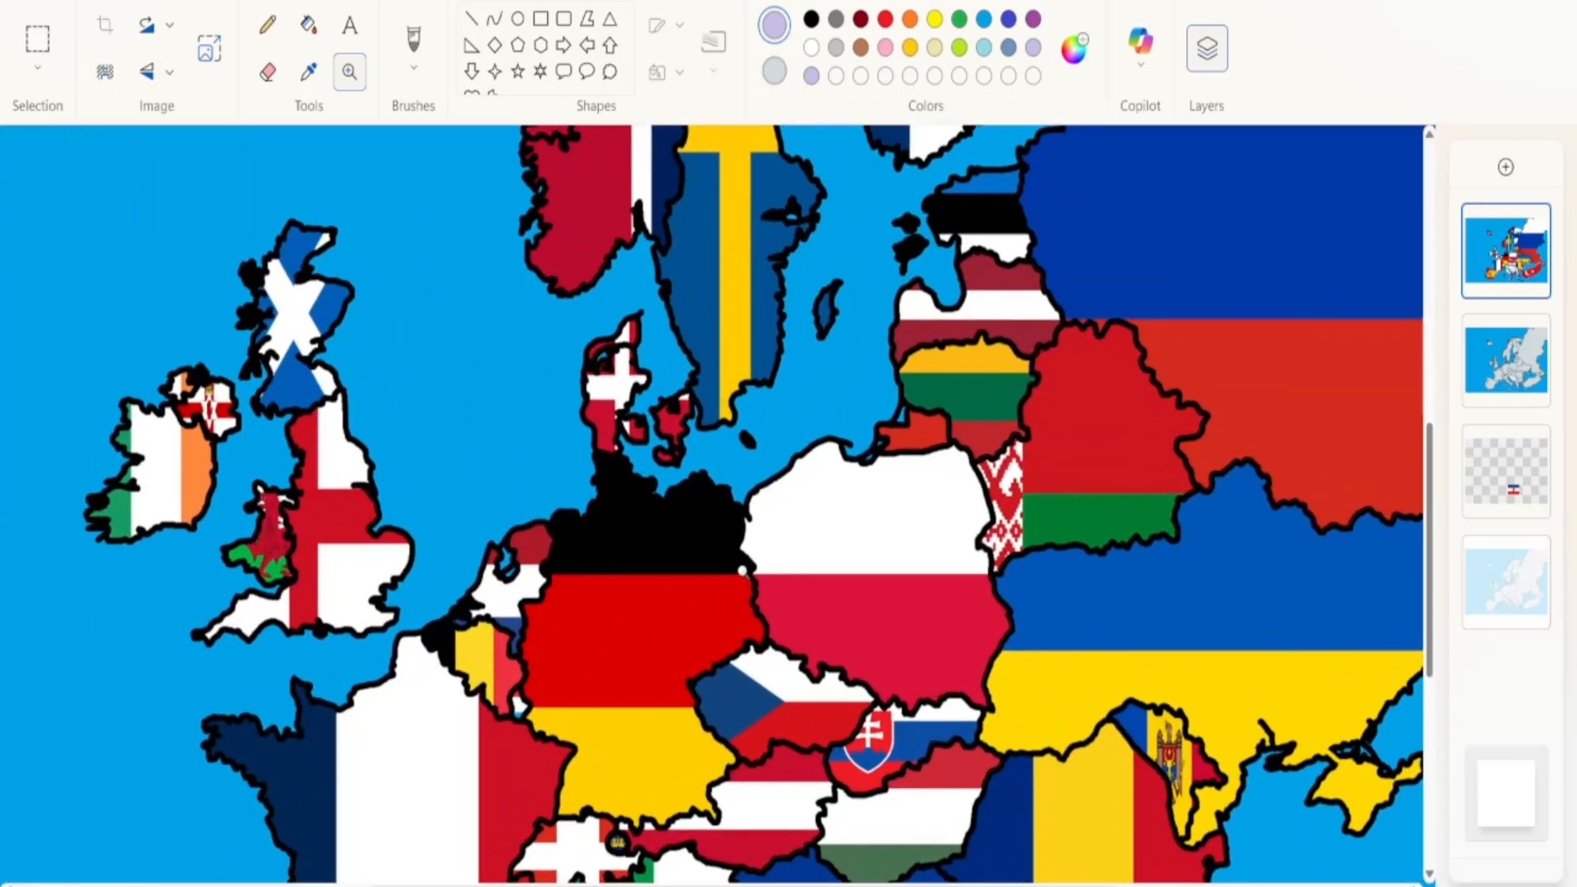
Examine Yugoslavia on the flag map up close and compare it with the grey map layer hidden and shown
{"action": "scroll", "coordinate": [927, 612], "scroll_direction": "down", "scroll_amount": 3}
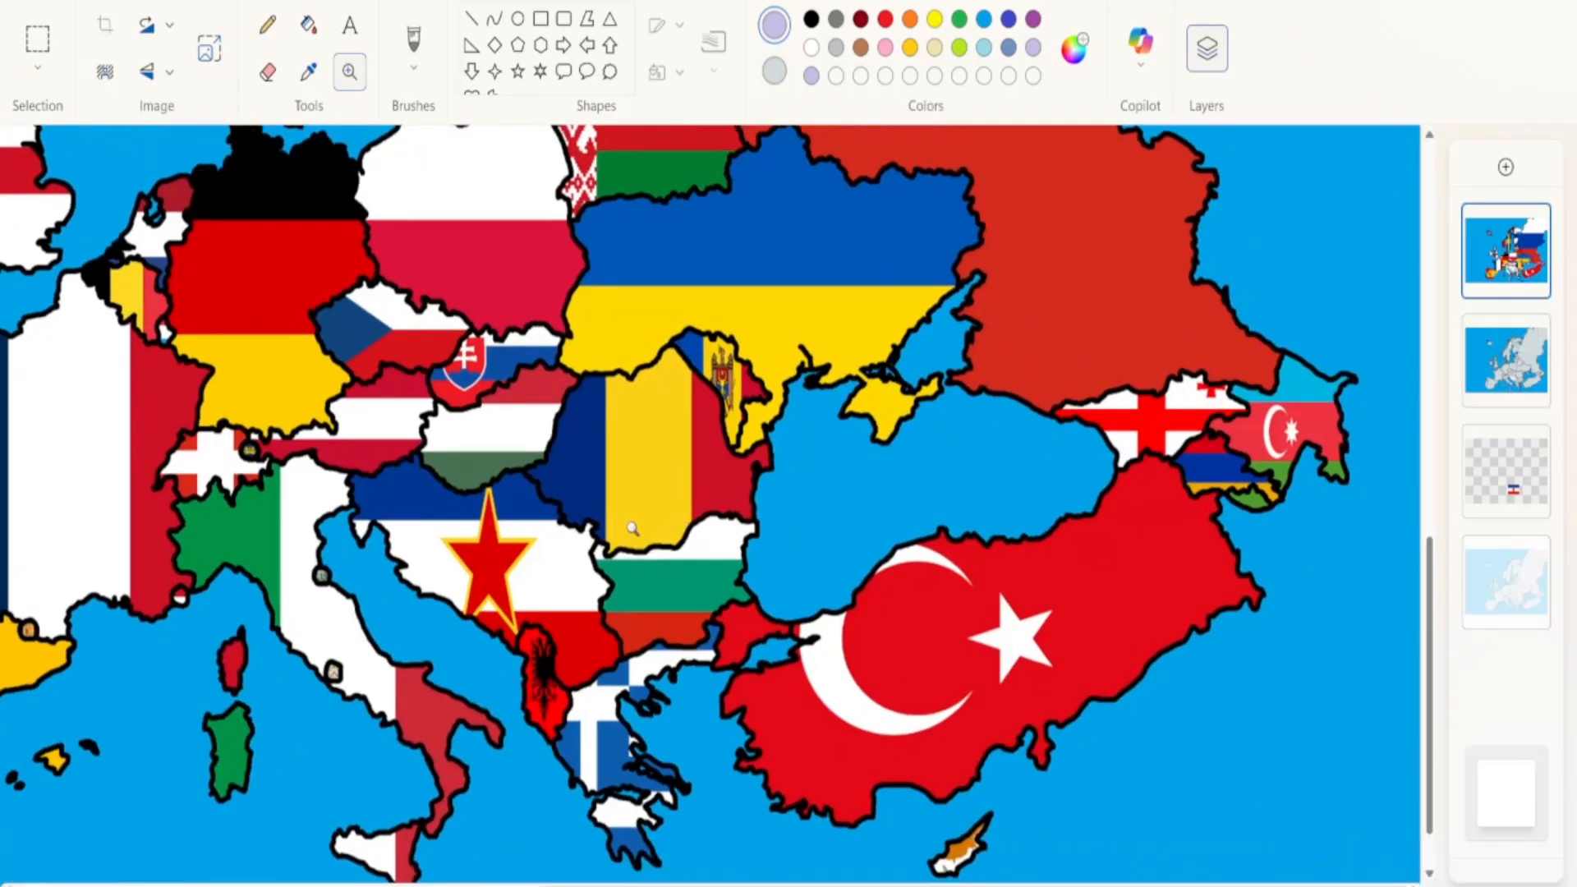
{"action": "scroll", "coordinate": [634, 528], "scroll_direction": "up", "scroll_amount": 3}
{"action": "scroll", "coordinate": [730, 504], "scroll_direction": "up", "scroll_amount": 2}
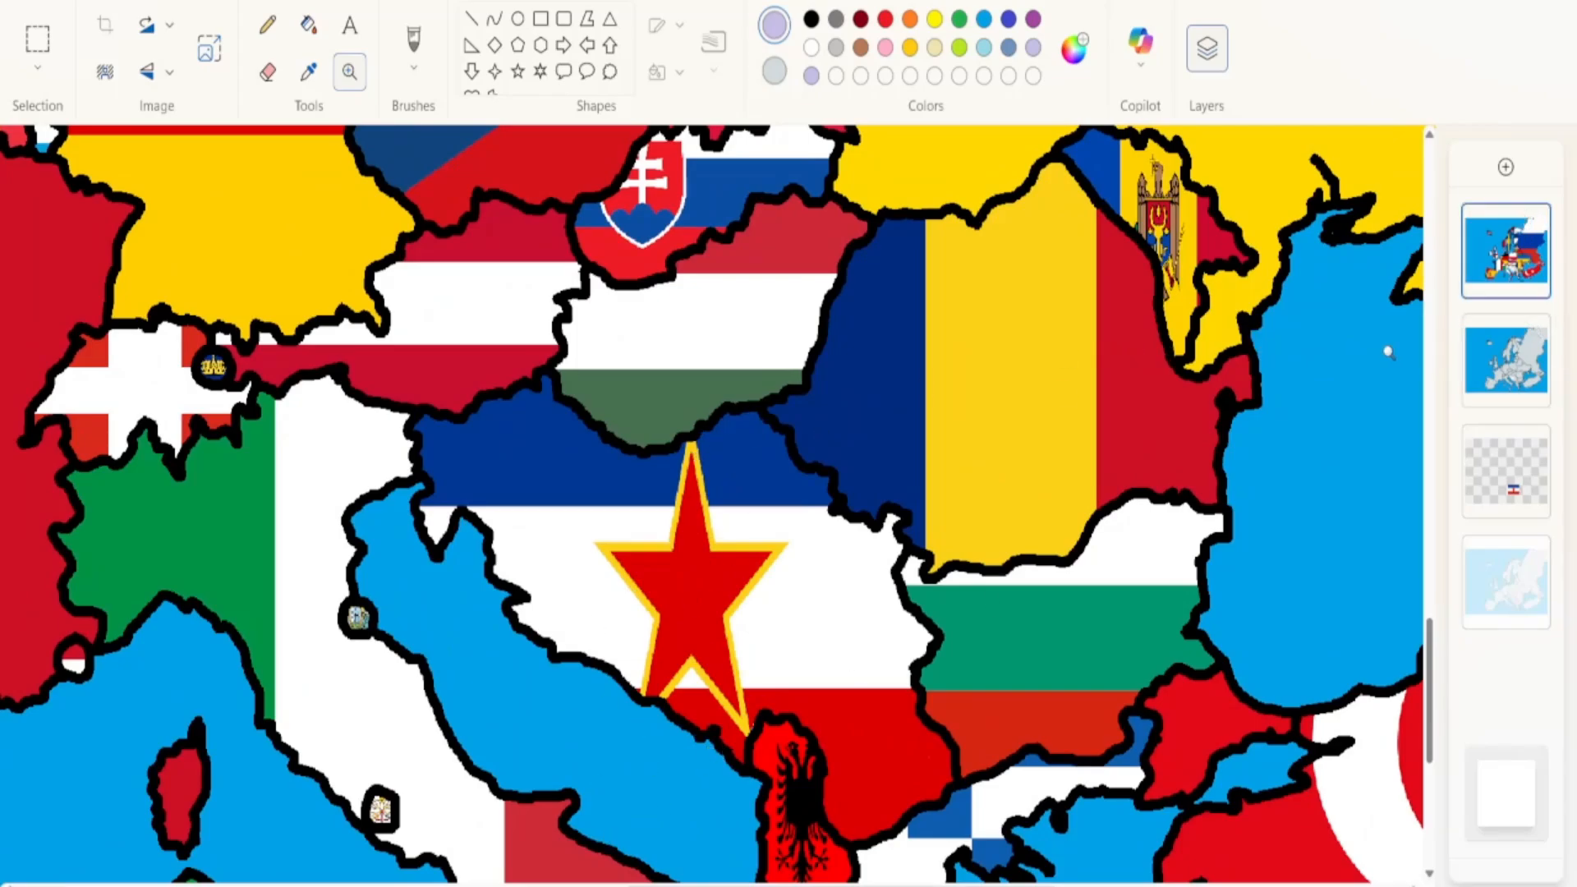
{"action": "left_click", "coordinate": [1518, 363]}
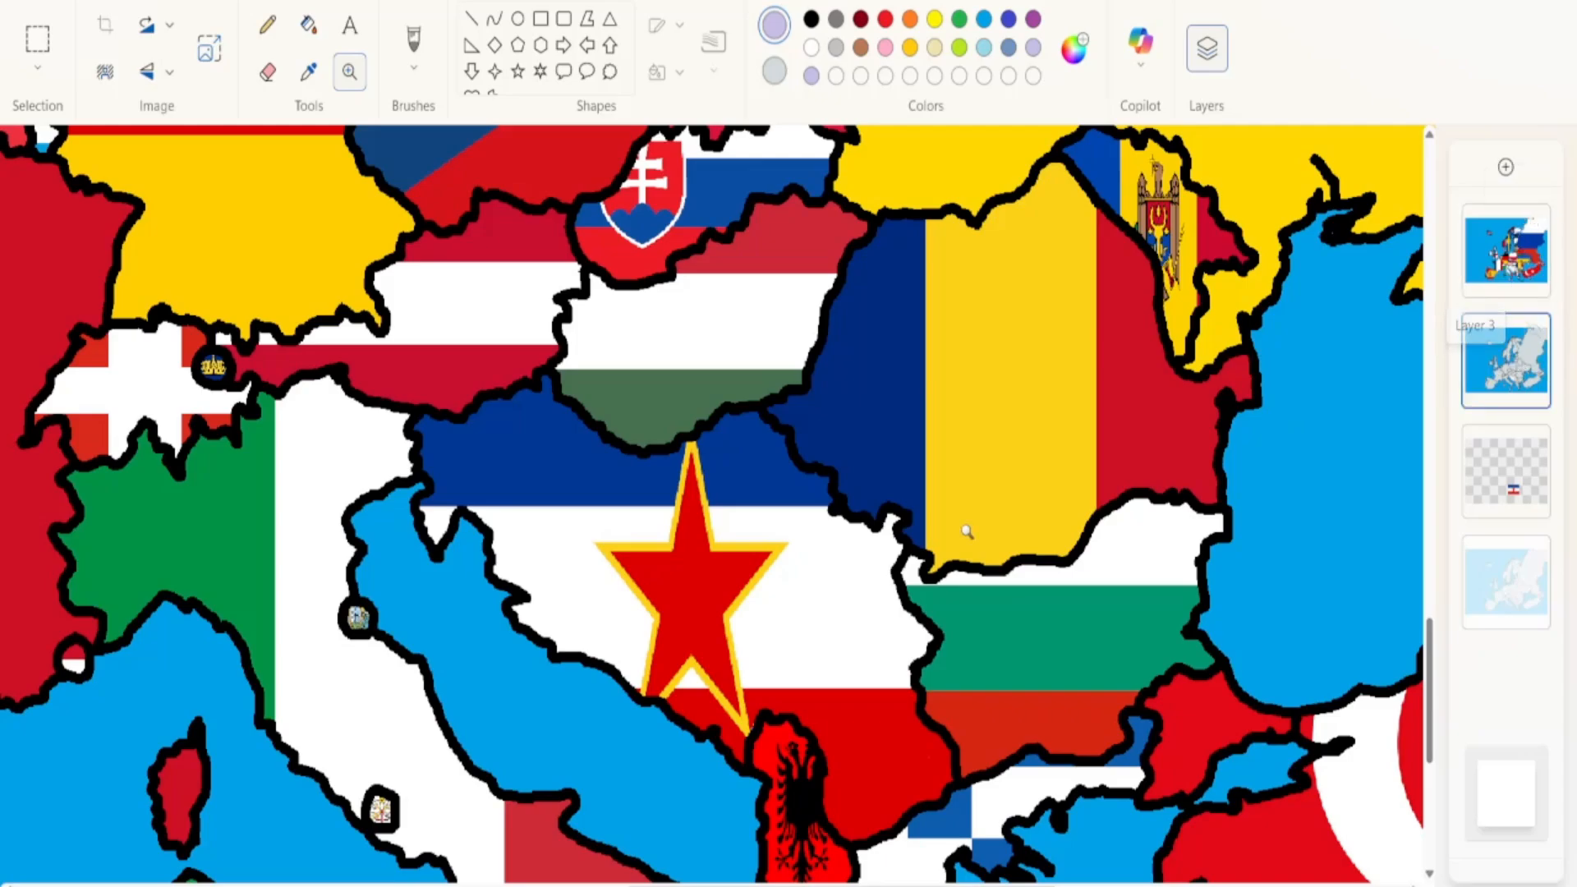
{"action": "left_click", "coordinate": [1533, 332]}
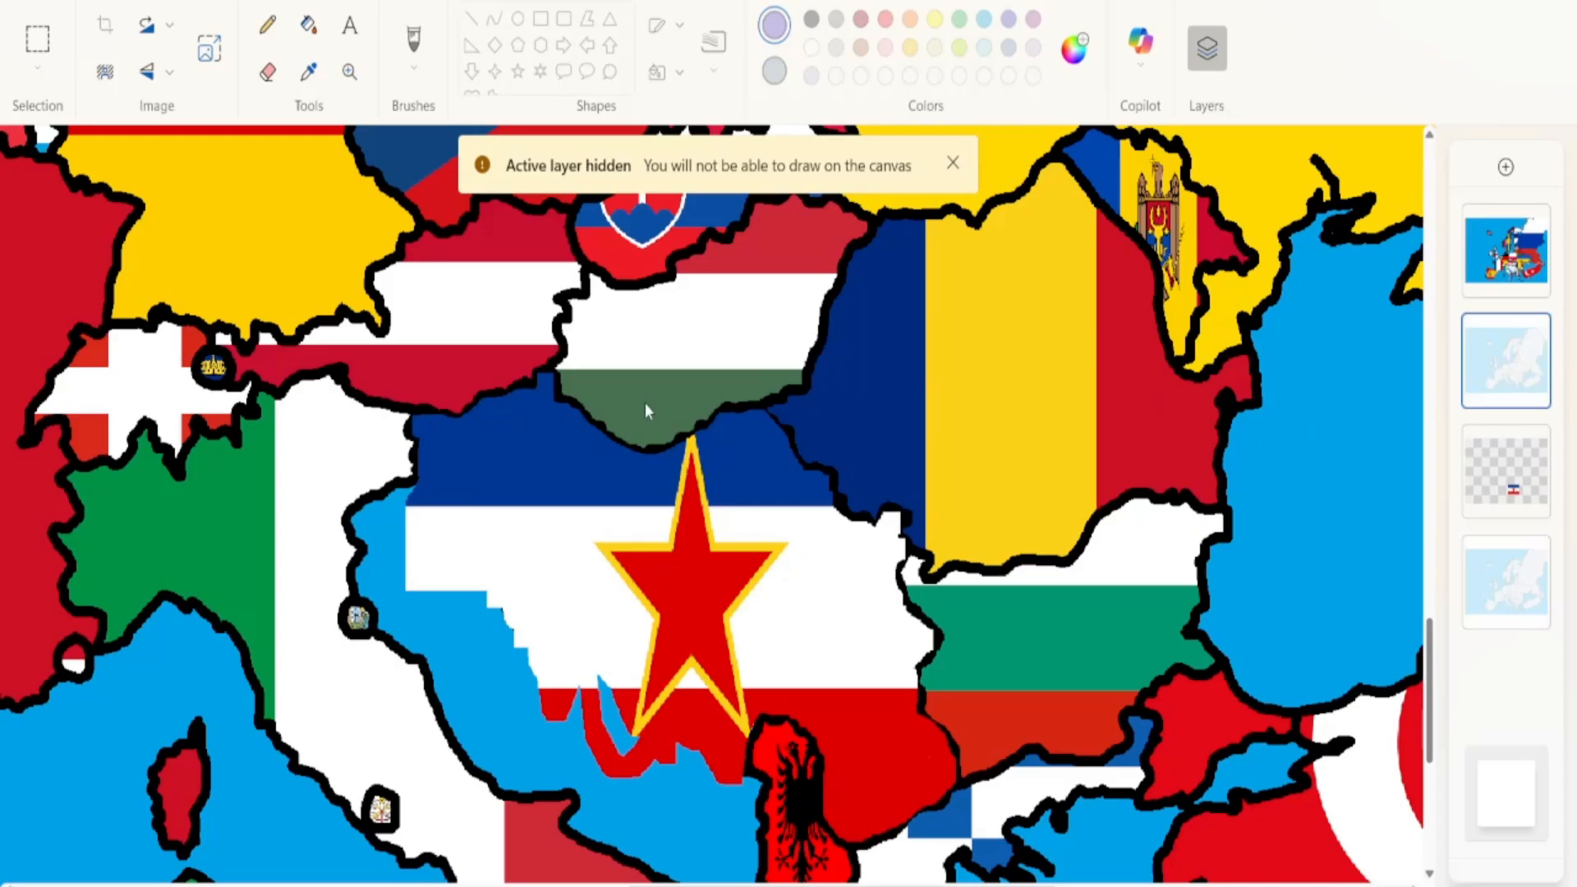
{"action": "left_click", "coordinate": [1533, 331]}
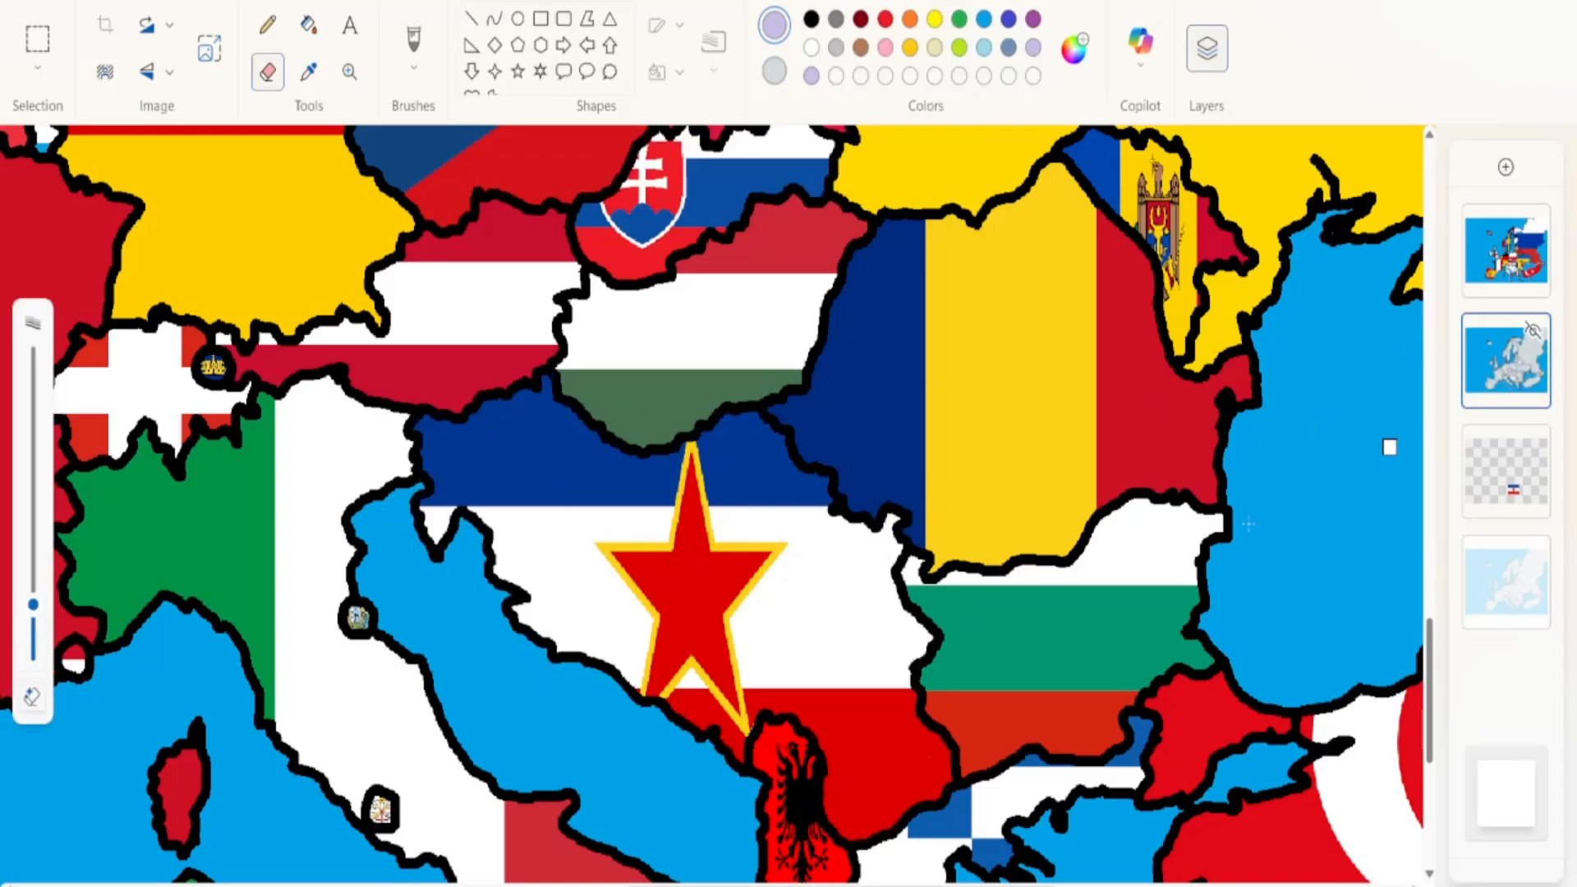
{"action": "left_click", "coordinate": [348, 74]}
{"action": "left_click", "coordinate": [674, 497]}
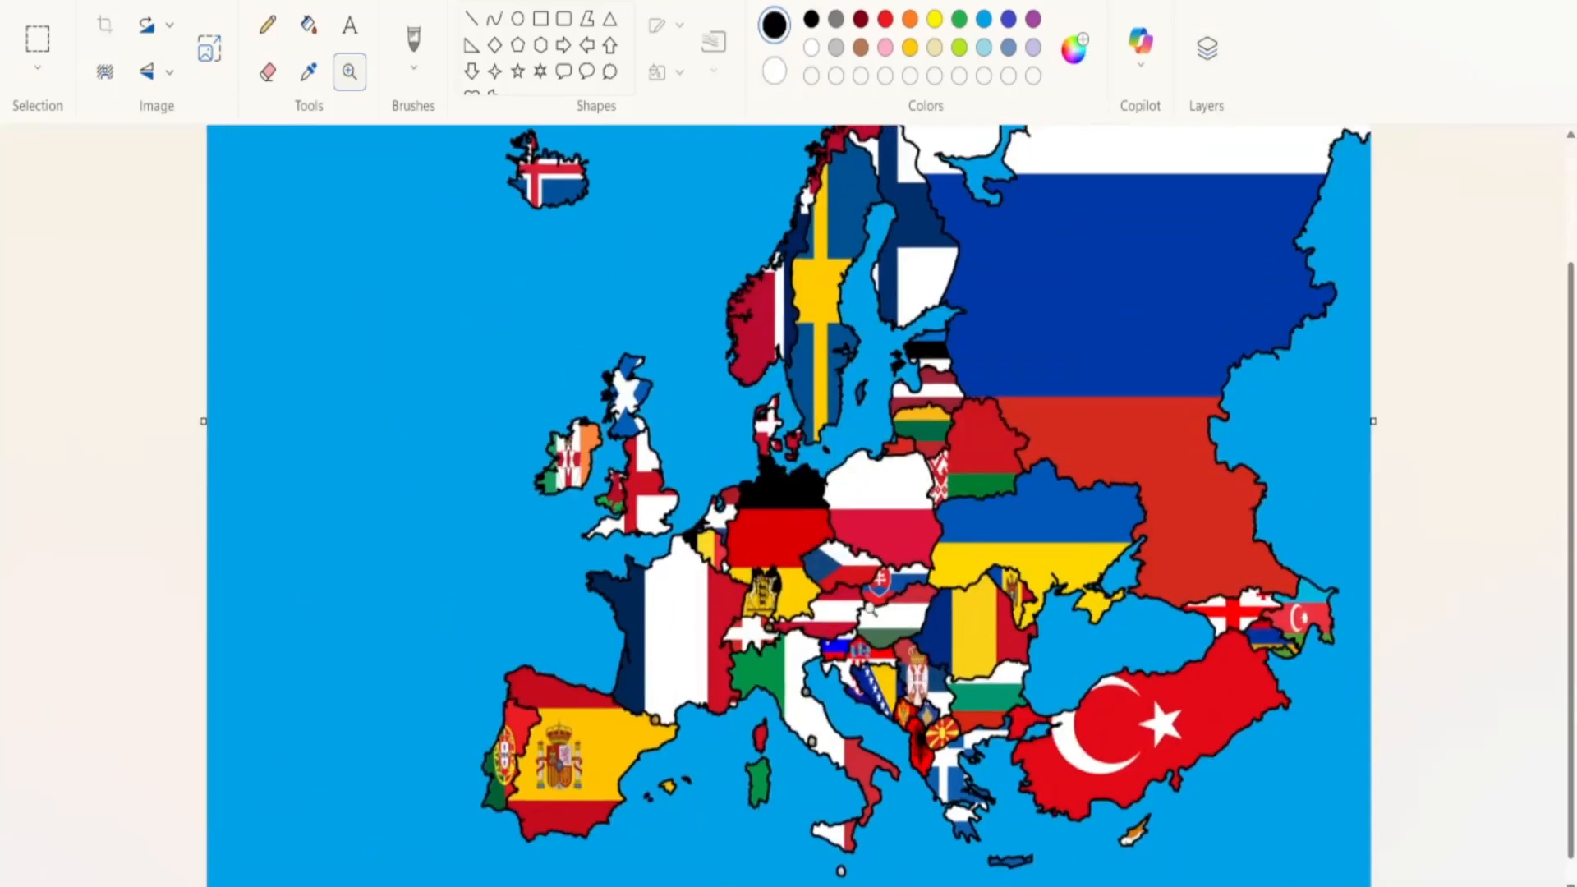
Examine the separate Baden-Württemberg flag region in southwestern Germany and its borders up close
{"action": "scroll", "coordinate": [1082, 457], "scroll_direction": "up", "scroll_amount": 4}
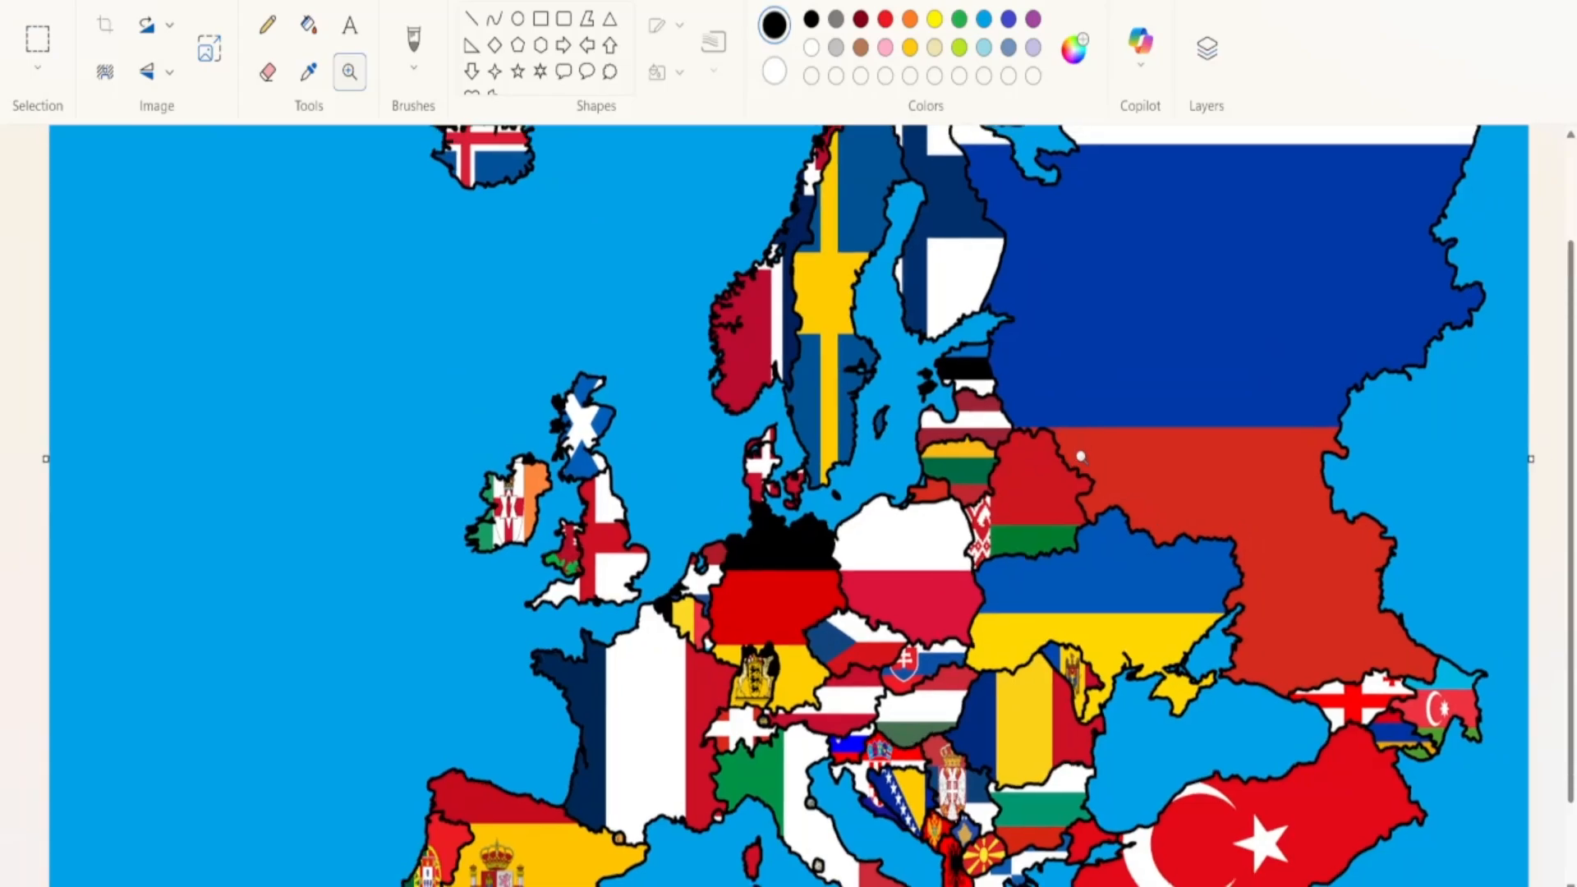
{"action": "scroll", "coordinate": [1082, 457], "scroll_direction": "down", "scroll_amount": 1}
{"action": "scroll", "coordinate": [978, 586], "scroll_direction": "up", "scroll_amount": 8}
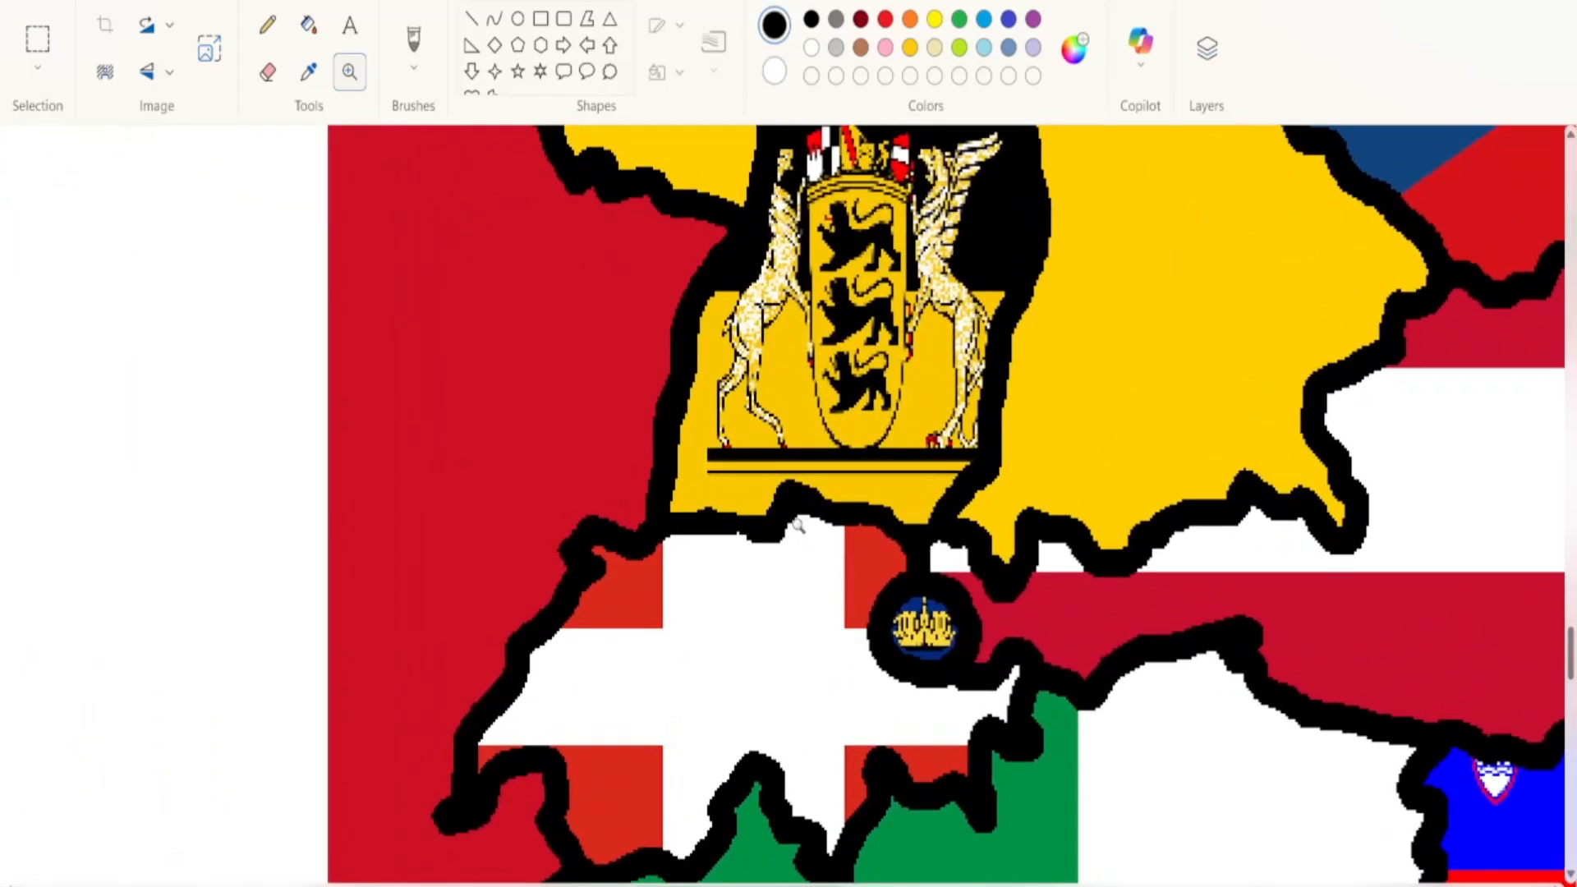
{"action": "scroll", "coordinate": [798, 526], "scroll_direction": "up", "scroll_amount": 3}
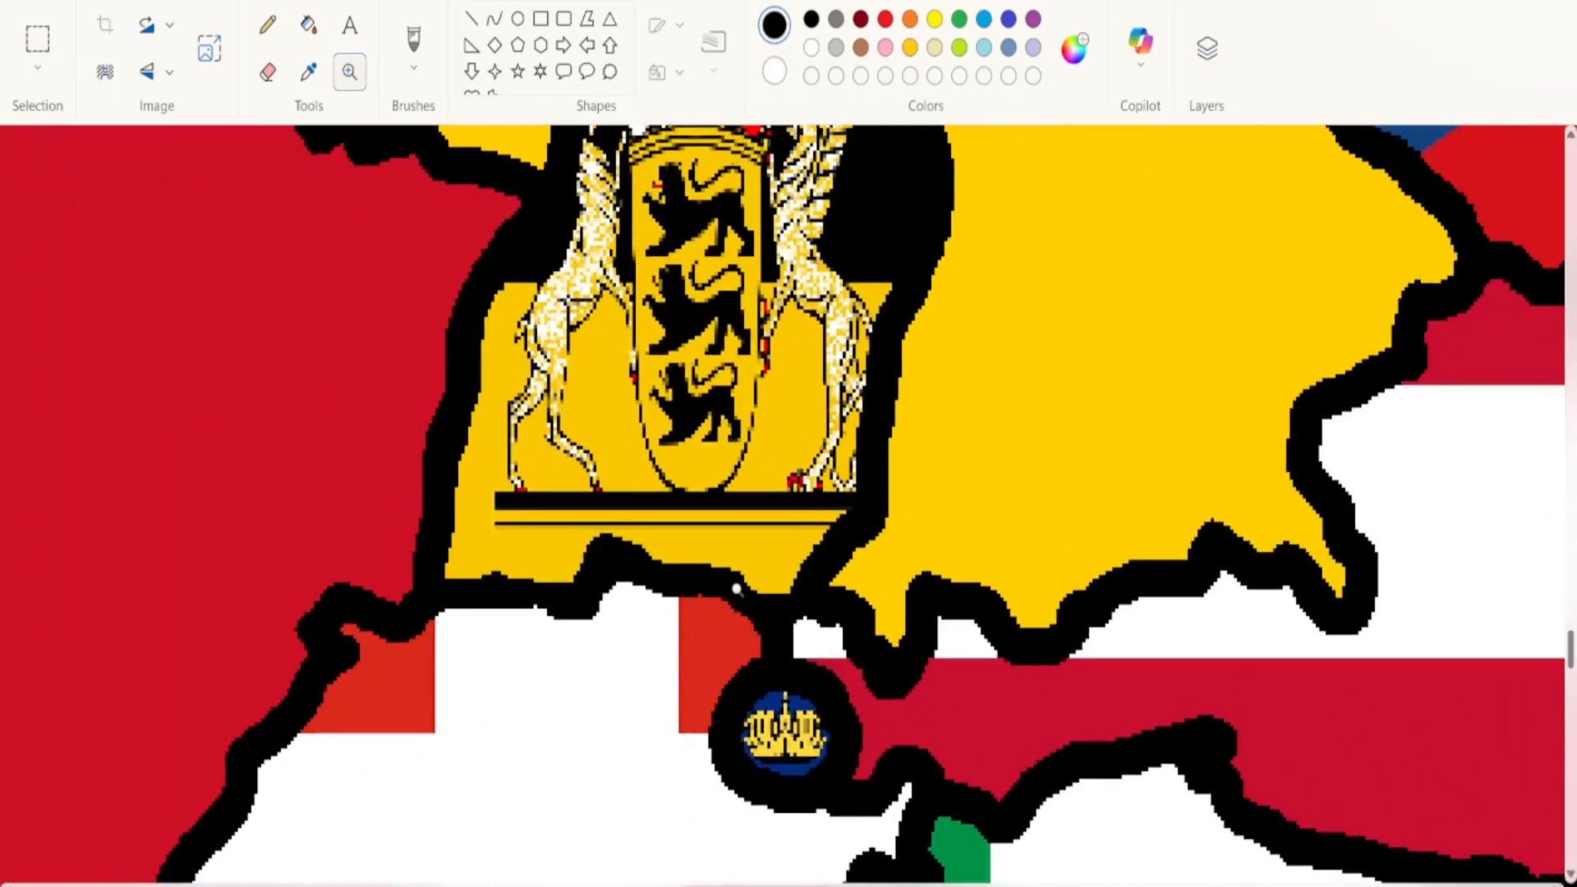
{"action": "left_click", "coordinate": [268, 24]}
{"action": "left_click_drag", "start_coordinate": [37, 698], "coordinate": [35, 678]}
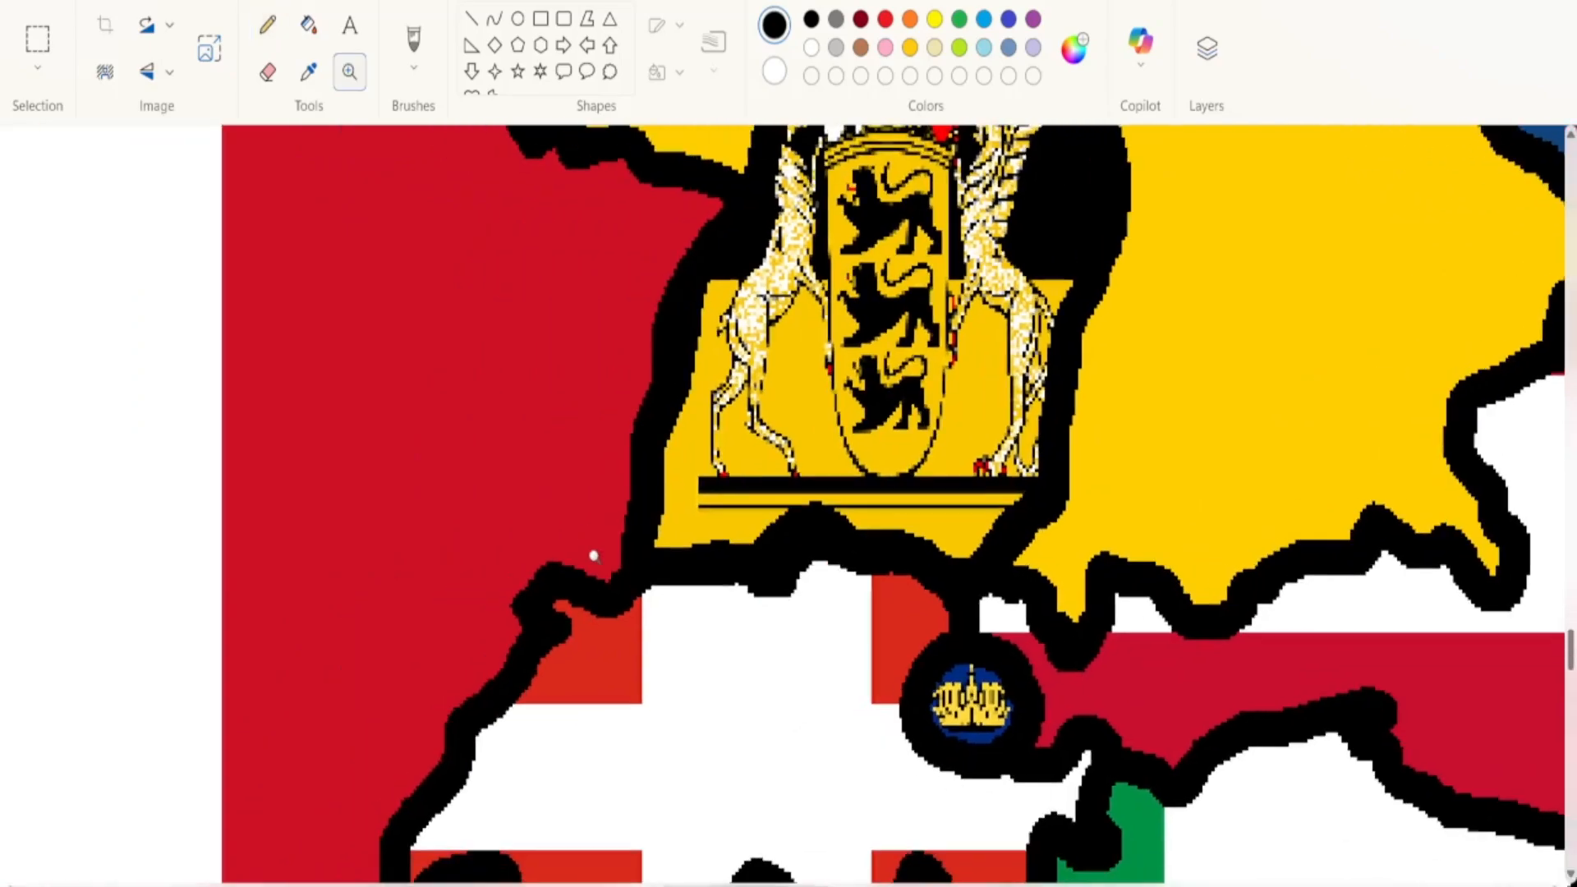
{"action": "scroll", "coordinate": [593, 557], "scroll_direction": "down", "scroll_amount": 5}
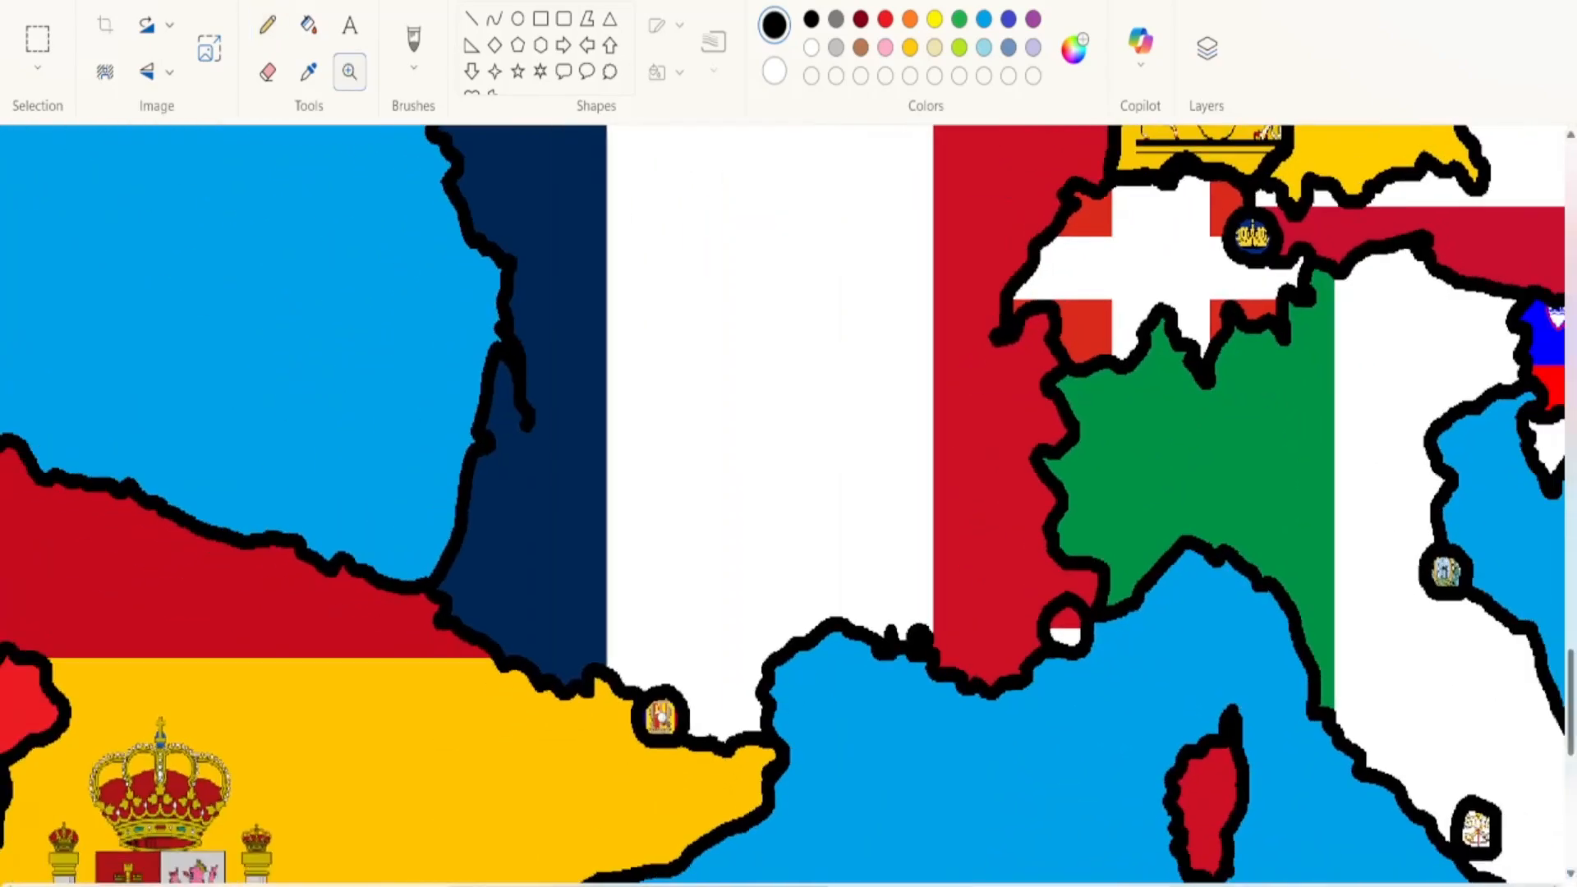
Hide the flag map layer and paste the blank grey map of Europe onto a new layer above it
{"action": "right_click", "coordinate": [664, 715]}
{"action": "left_click", "coordinate": [509, 529]}
{"action": "left_click", "coordinate": [499, 380]}
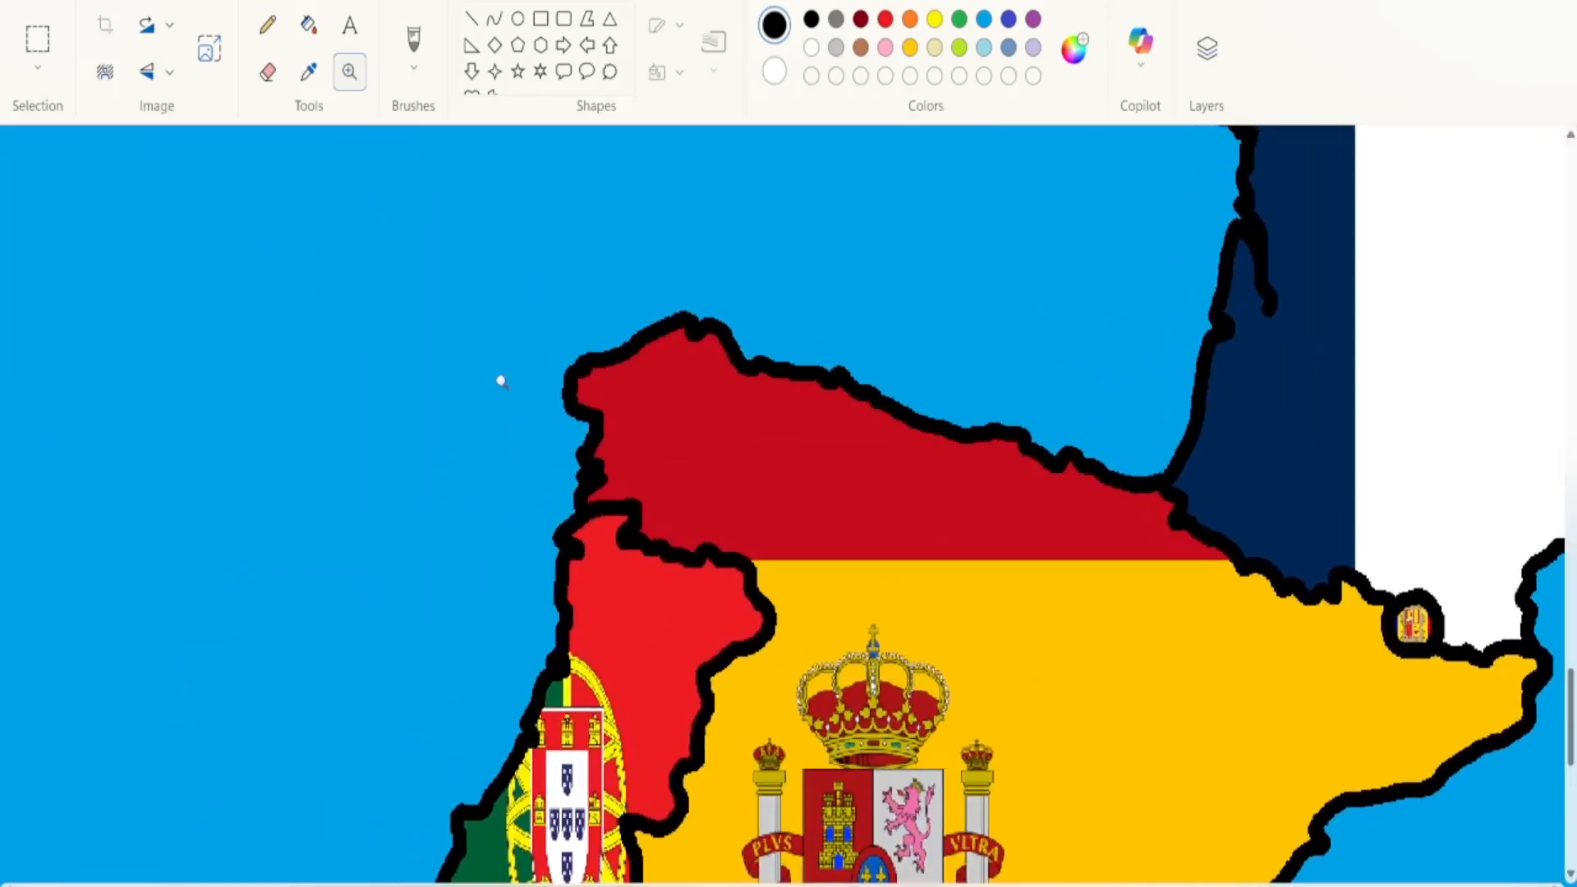
{"action": "left_click", "coordinate": [691, 472]}
{"action": "left_click", "coordinate": [716, 528]}
{"action": "left_click", "coordinate": [808, 530]}
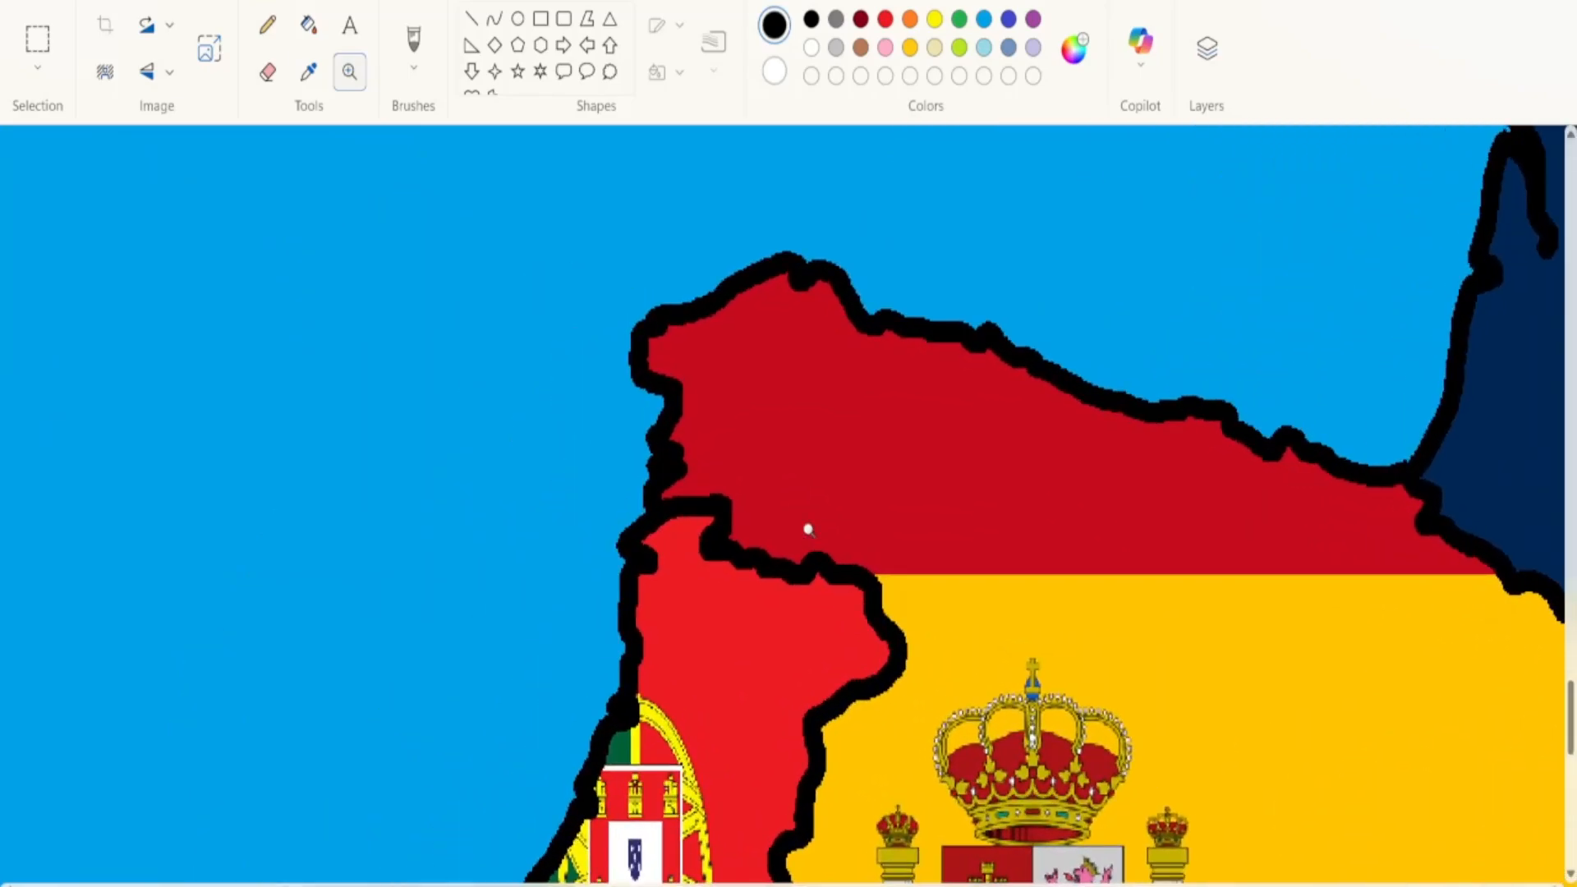
{"action": "left_click", "coordinate": [1209, 51]}
{"action": "left_click", "coordinate": [1506, 167]}
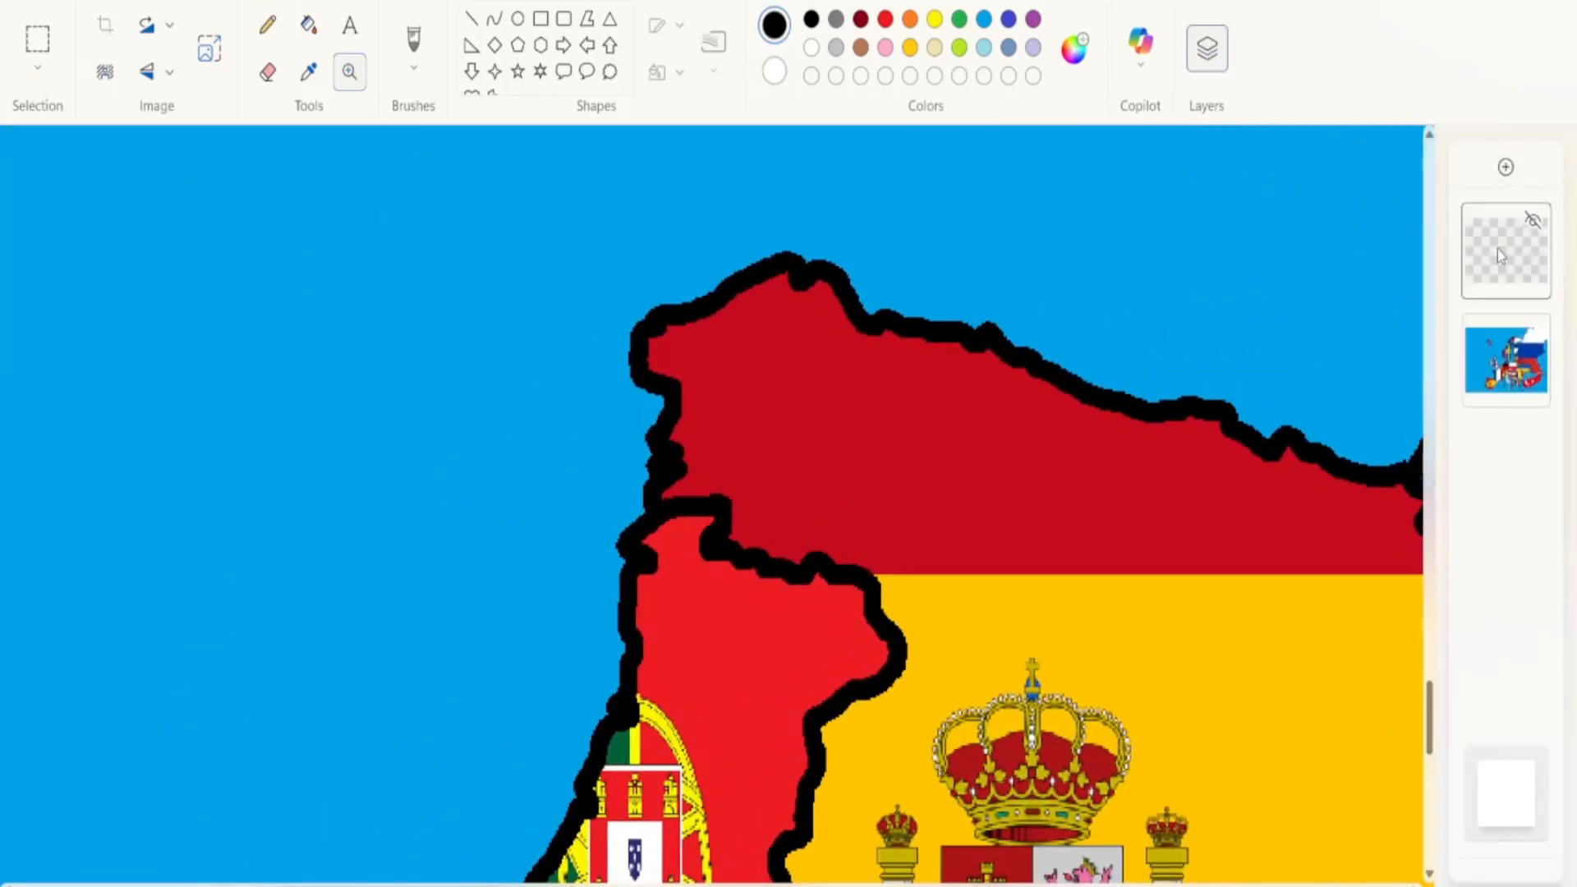
{"action": "left_click", "coordinate": [1533, 337]}
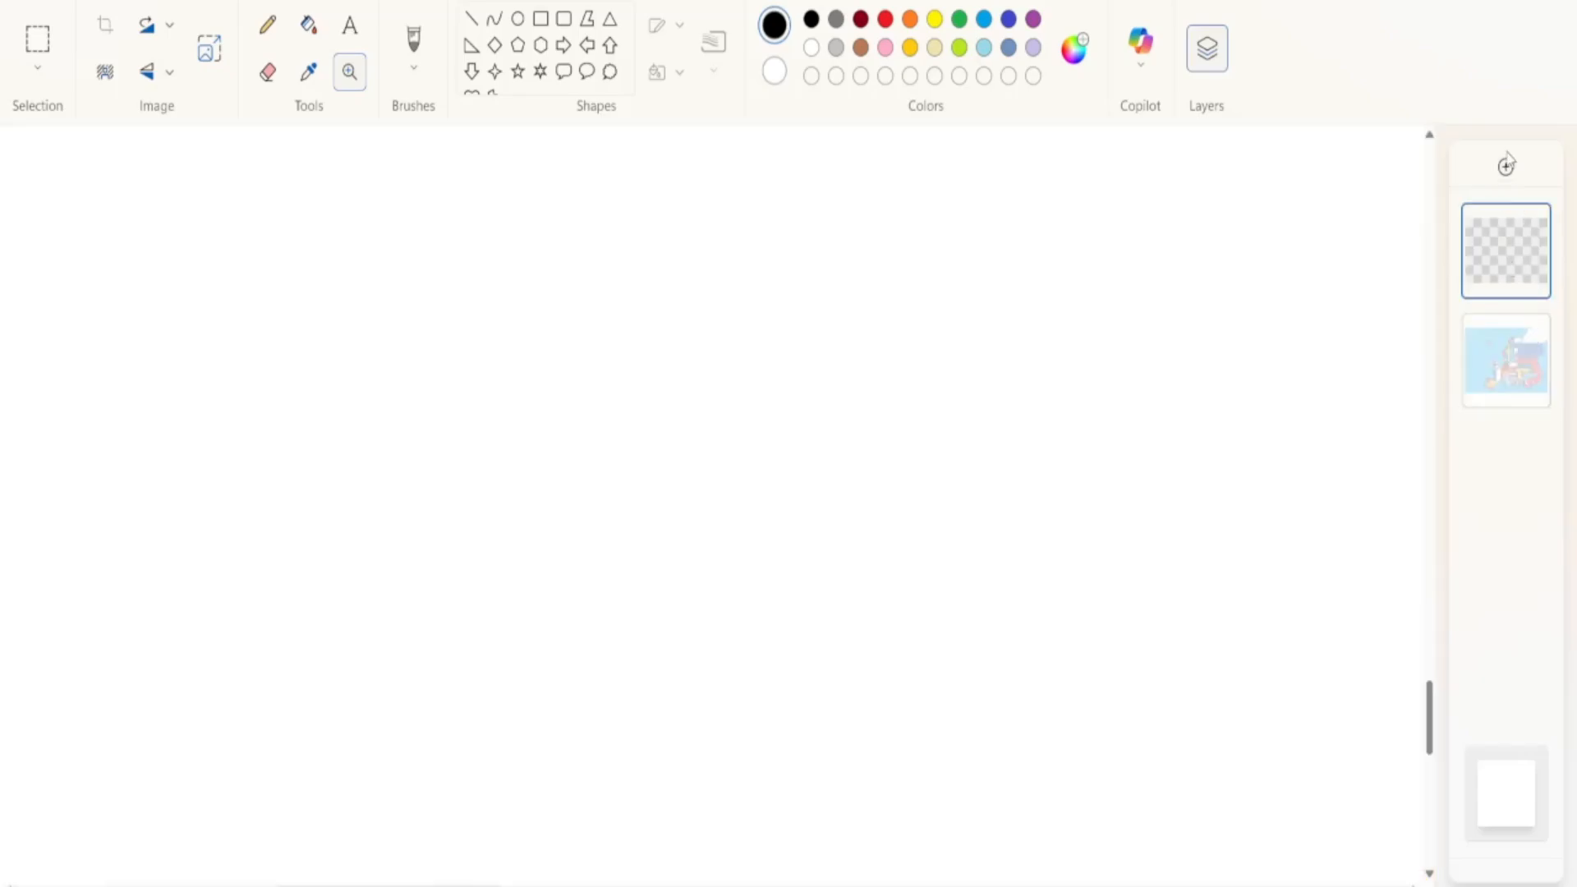
{"action": "left_click", "coordinate": [17, 0]}
{"action": "mouse_move", "coordinate": [134, 106]}
{"action": "left_click", "coordinate": [320, 96]}
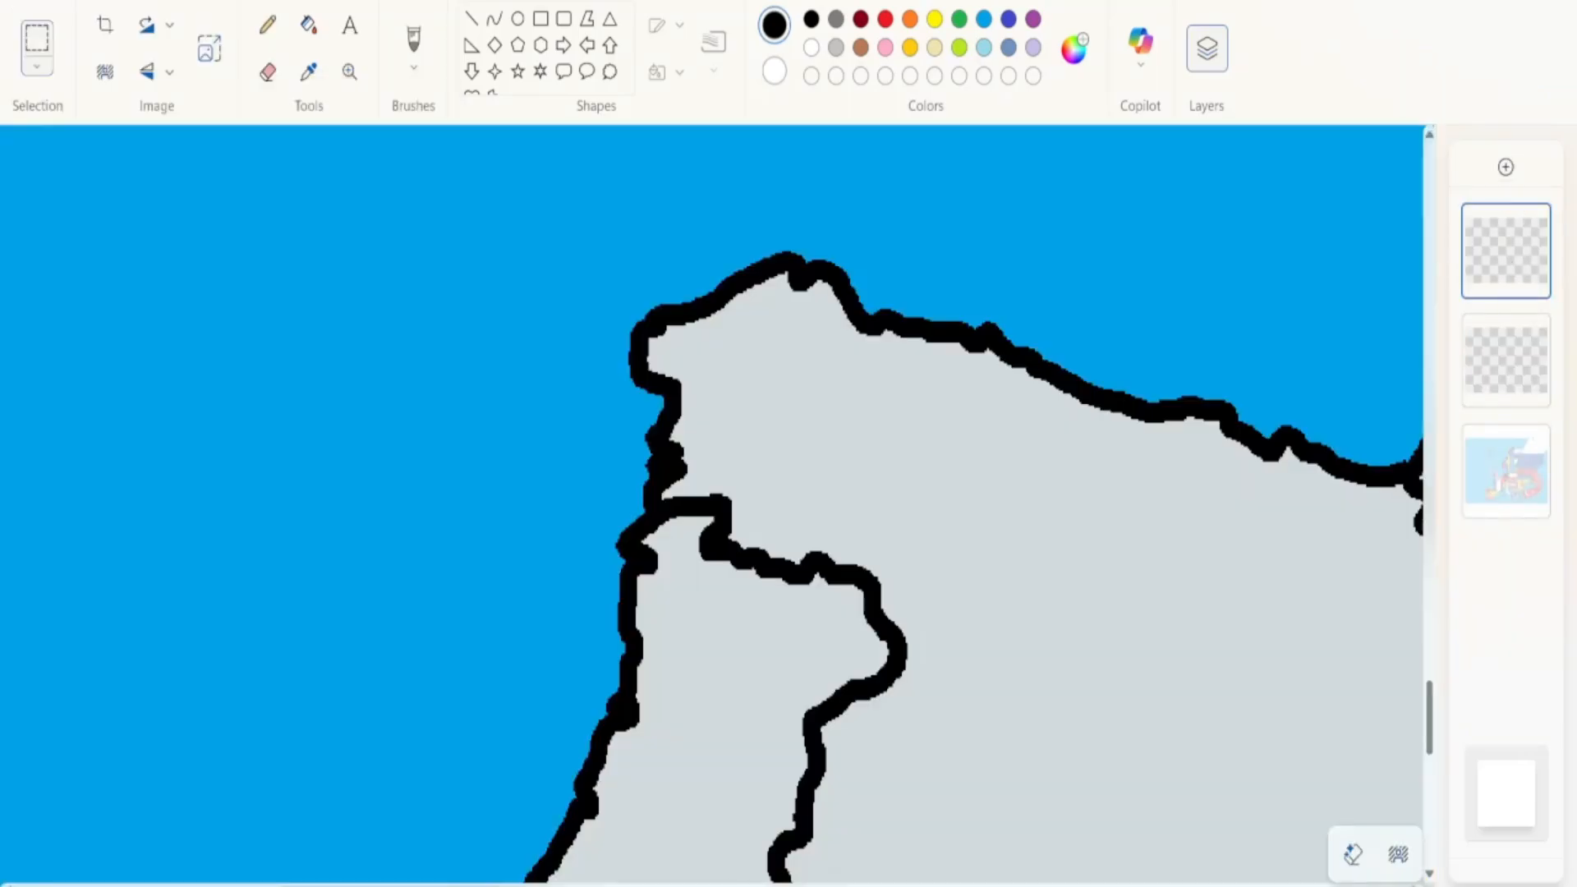
Draw a thick black border from Portugal's northern border to Spain's north coast and fill the enclosed Galicia region with lavender
{"action": "left_click", "coordinate": [782, 434]}
{"action": "left_click", "coordinate": [770, 559]}
{"action": "left_click", "coordinate": [268, 24]}
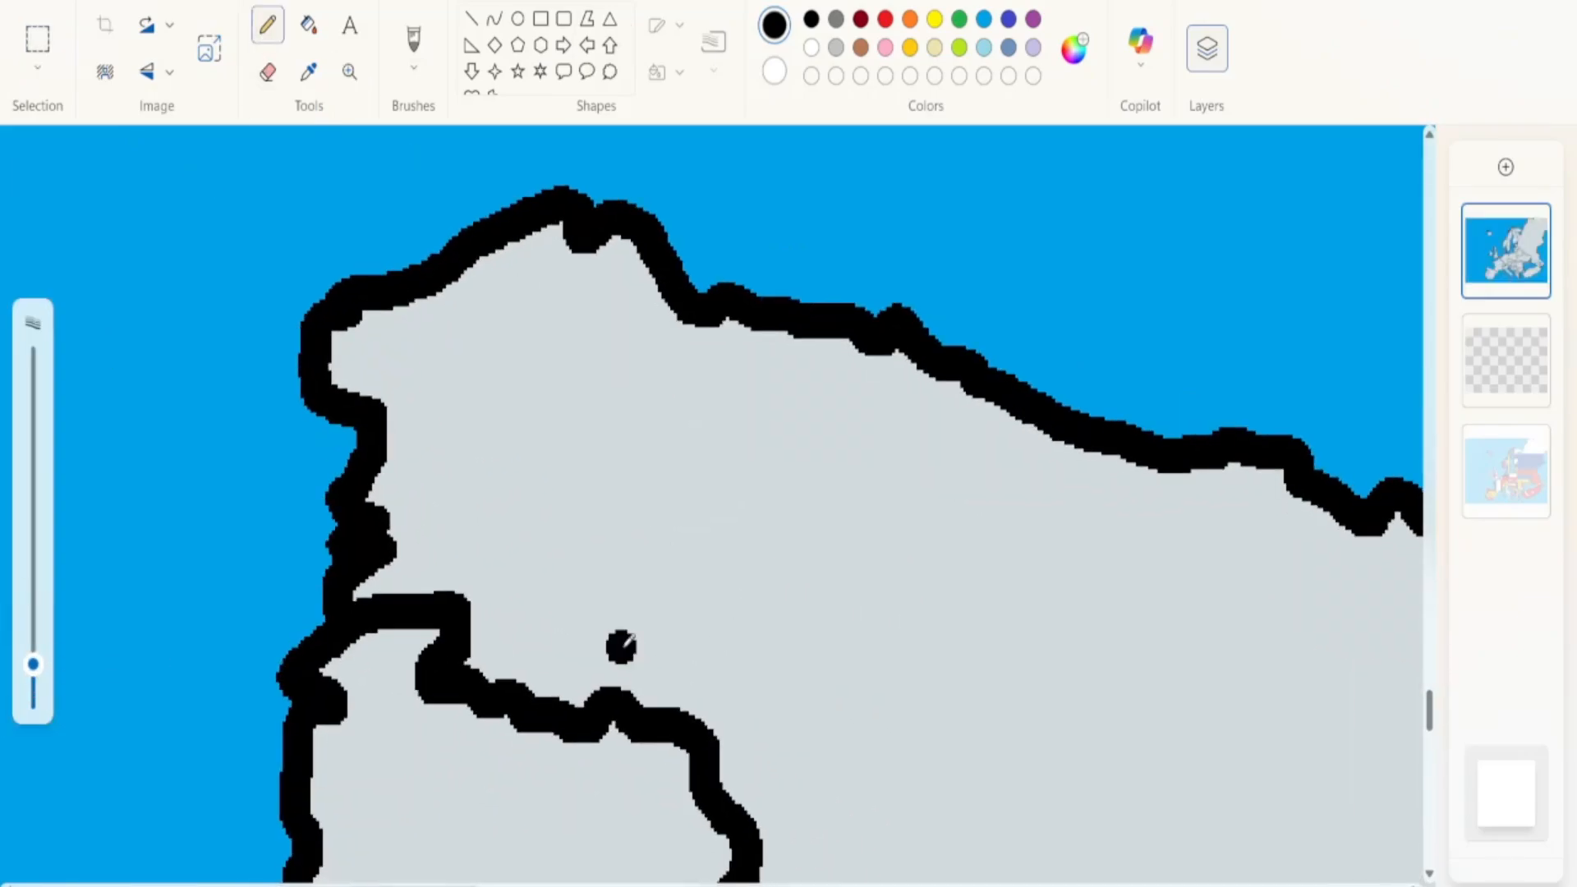
{"action": "mouse_move", "coordinate": [664, 712]}
{"action": "left_mouse_down"}
{"action": "mouse_move", "coordinate": [682, 657]}
{"action": "mouse_move", "coordinate": [721, 626]}
{"action": "mouse_move", "coordinate": [684, 534]}
{"action": "mouse_move", "coordinate": [687, 468]}
{"action": "mouse_move", "coordinate": [712, 357]}
{"action": "mouse_move", "coordinate": [748, 328]}
{"action": "left_mouse_up"}
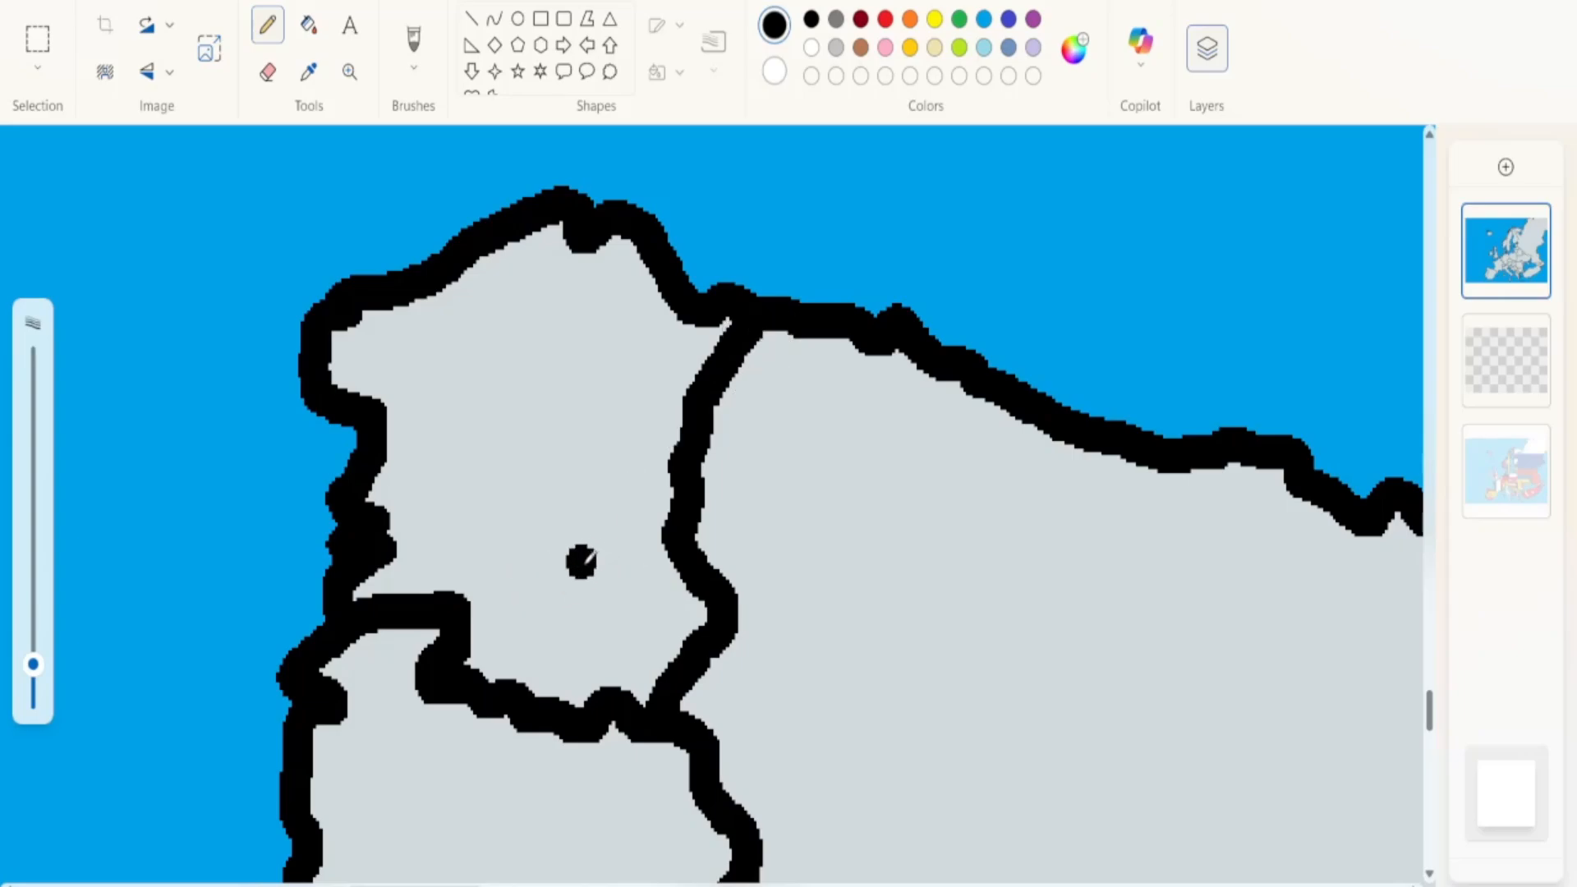
{"action": "left_click", "coordinate": [309, 24]}
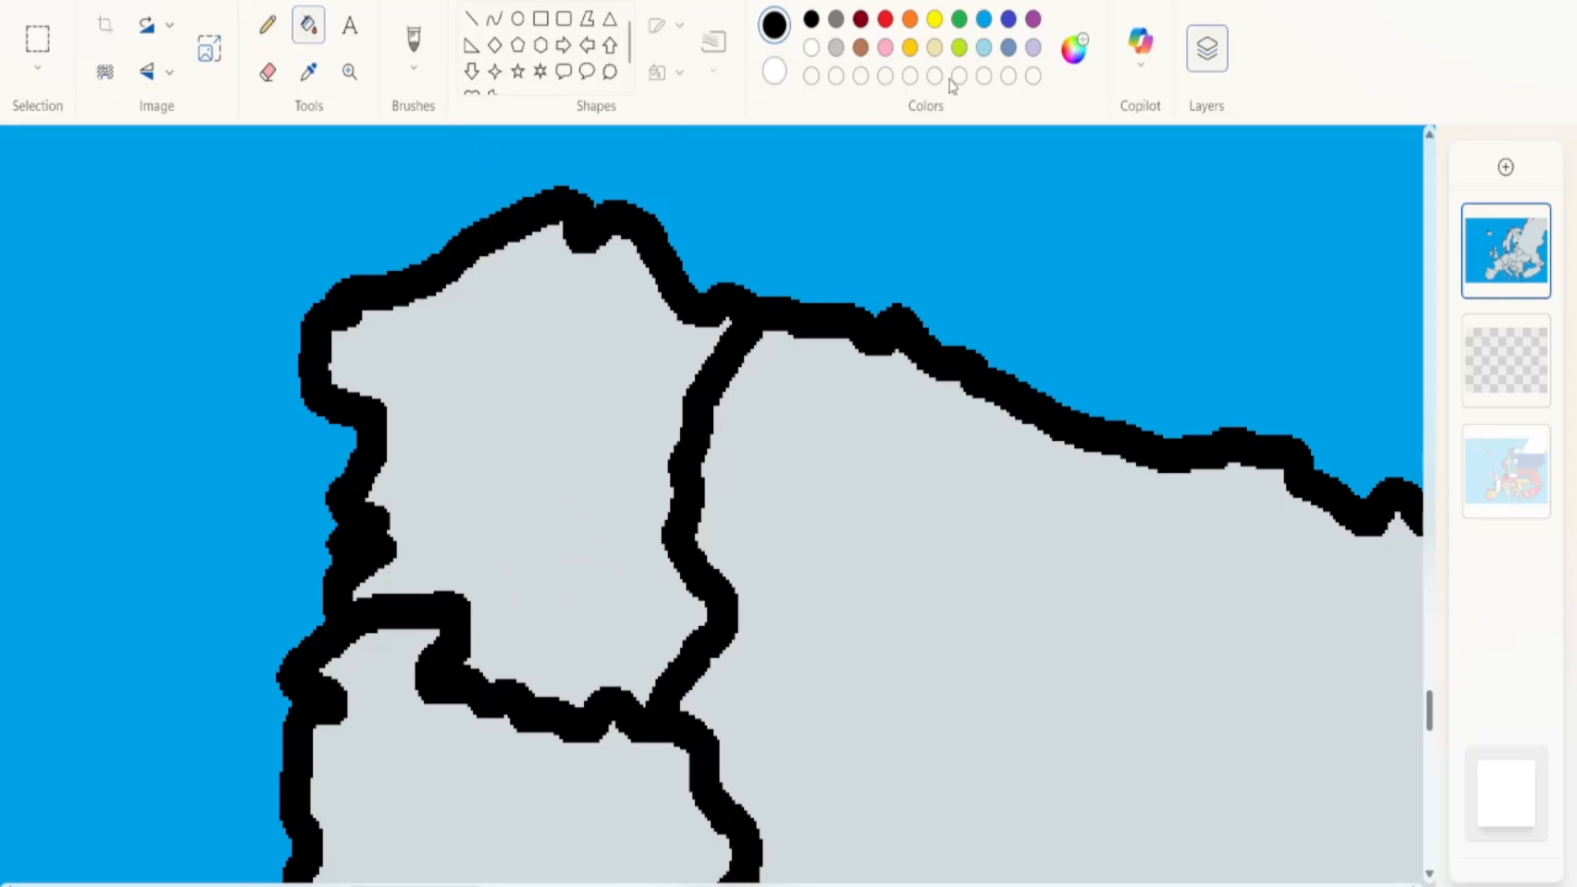
{"action": "left_click", "coordinate": [1034, 49]}
{"action": "left_click", "coordinate": [547, 454]}
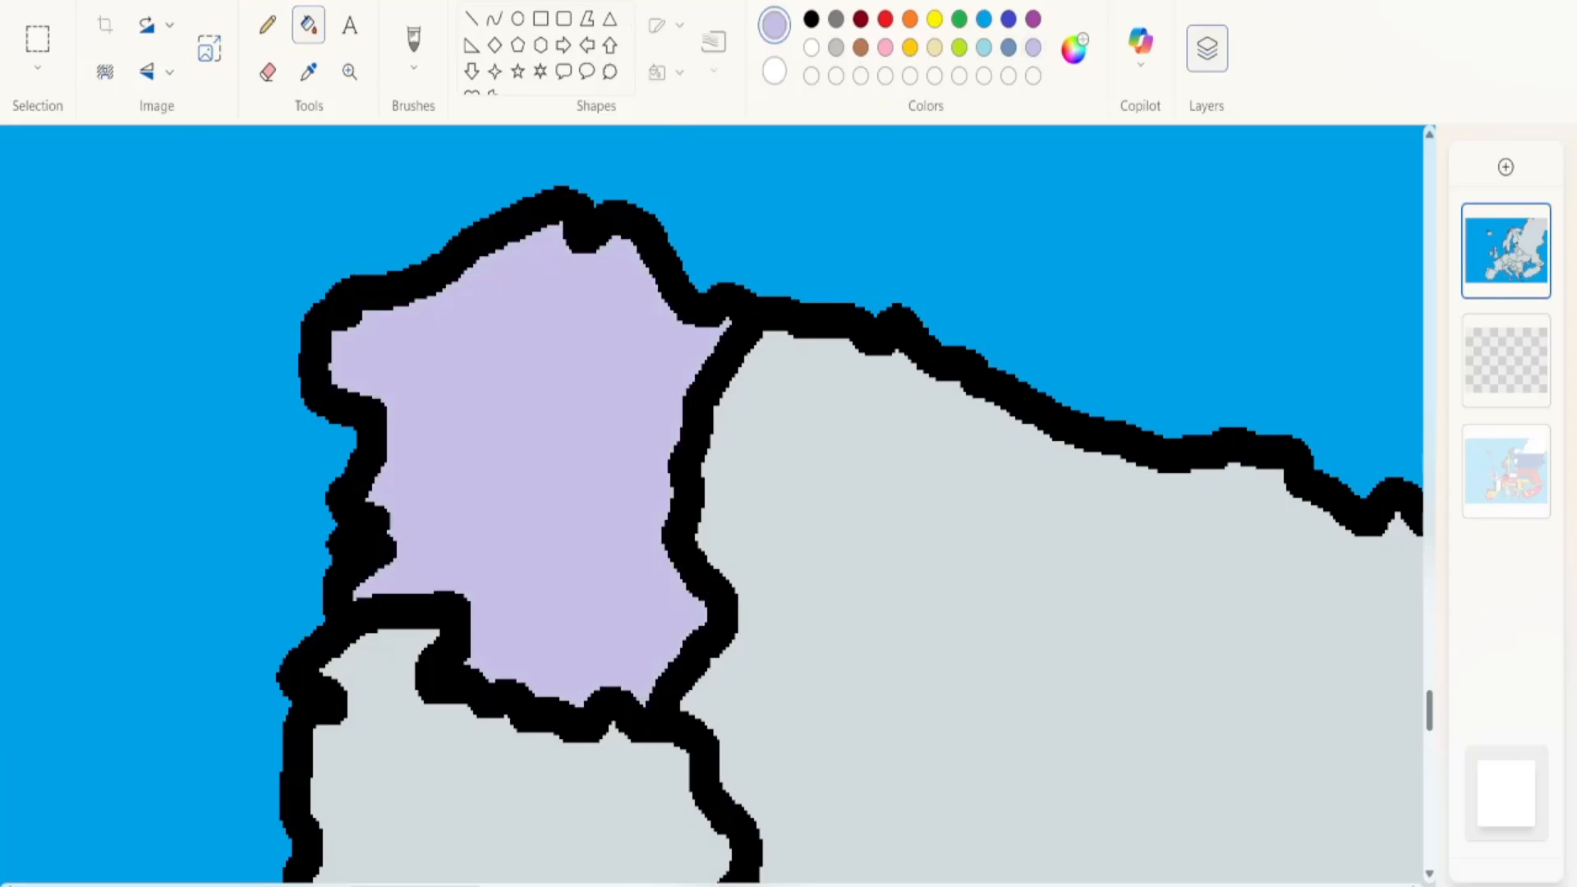
Paste a copy of the grey map with the lavender area transparent onto a new layer and hide the original
{"action": "left_click", "coordinate": [23, 1]}
{"action": "left_click", "coordinate": [23, 1]}
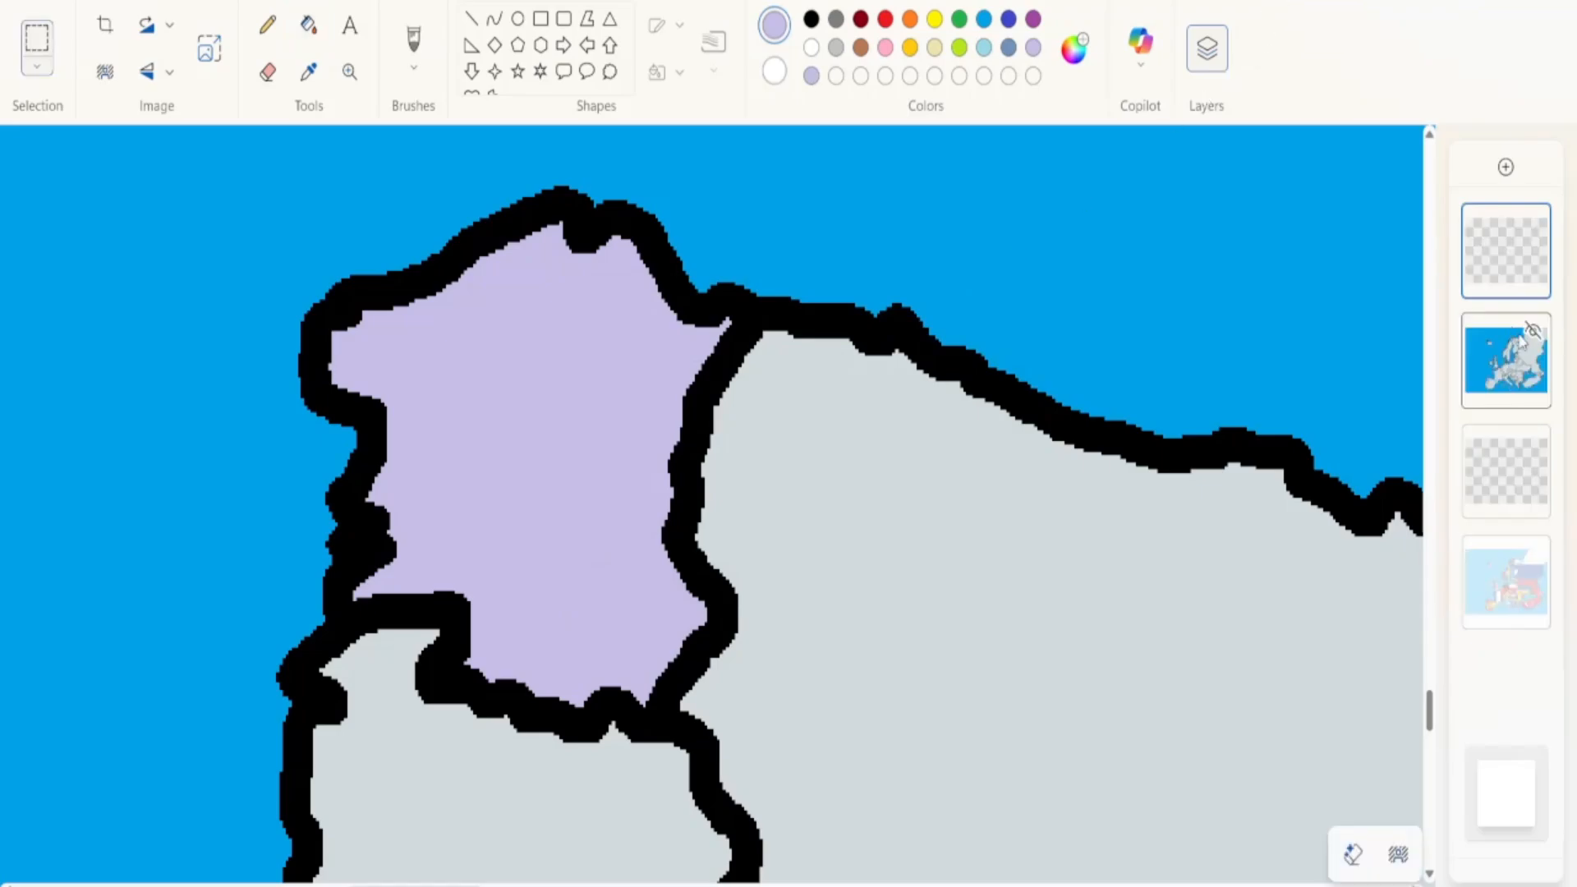
{"action": "left_click", "coordinate": [1533, 332]}
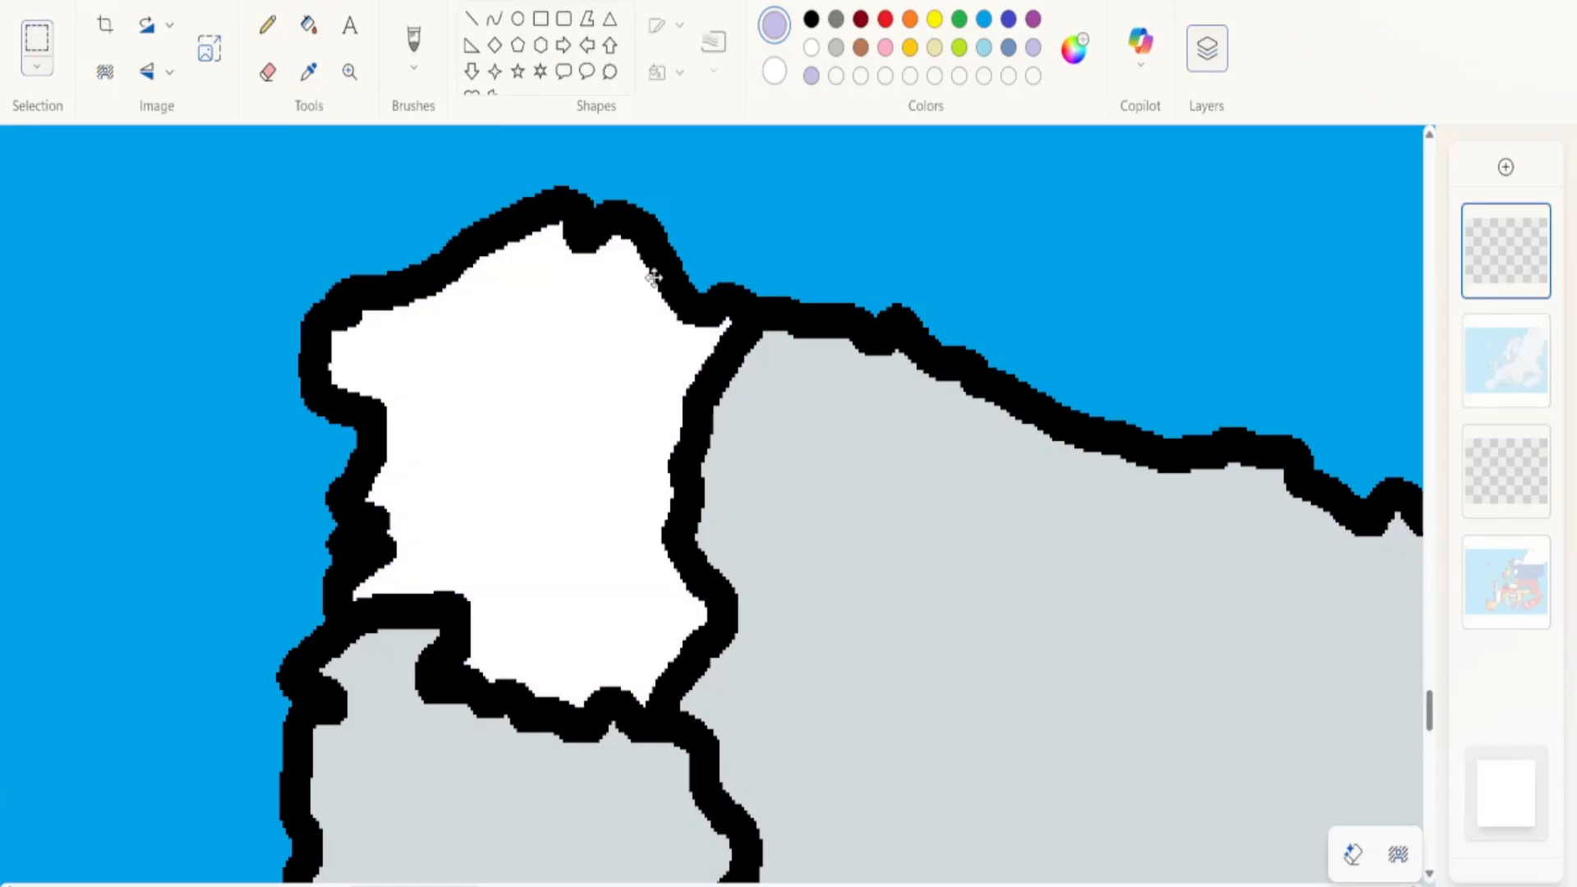
Reorder the layers below the cut-out map as the empty layer, the flag map and the original grey map
{"action": "left_click_drag", "start_coordinate": [1493, 618], "coordinate": [1470, 322]}
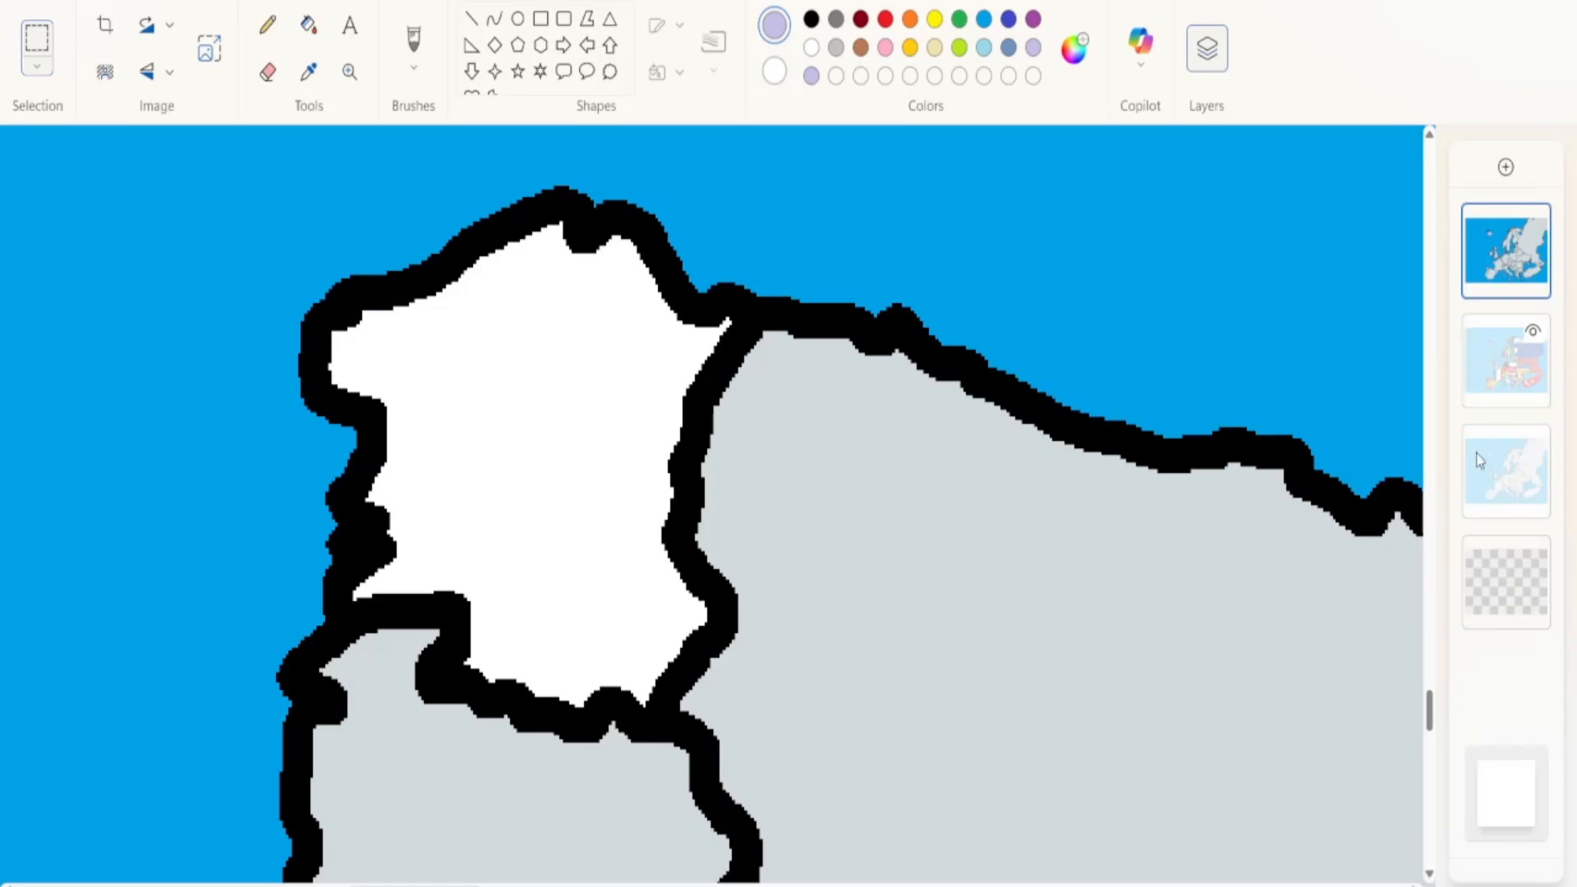
{"action": "left_click_drag", "start_coordinate": [1490, 501], "coordinate": [1510, 370]}
{"action": "left_click_drag", "start_coordinate": [1507, 452], "coordinate": [1500, 325]}
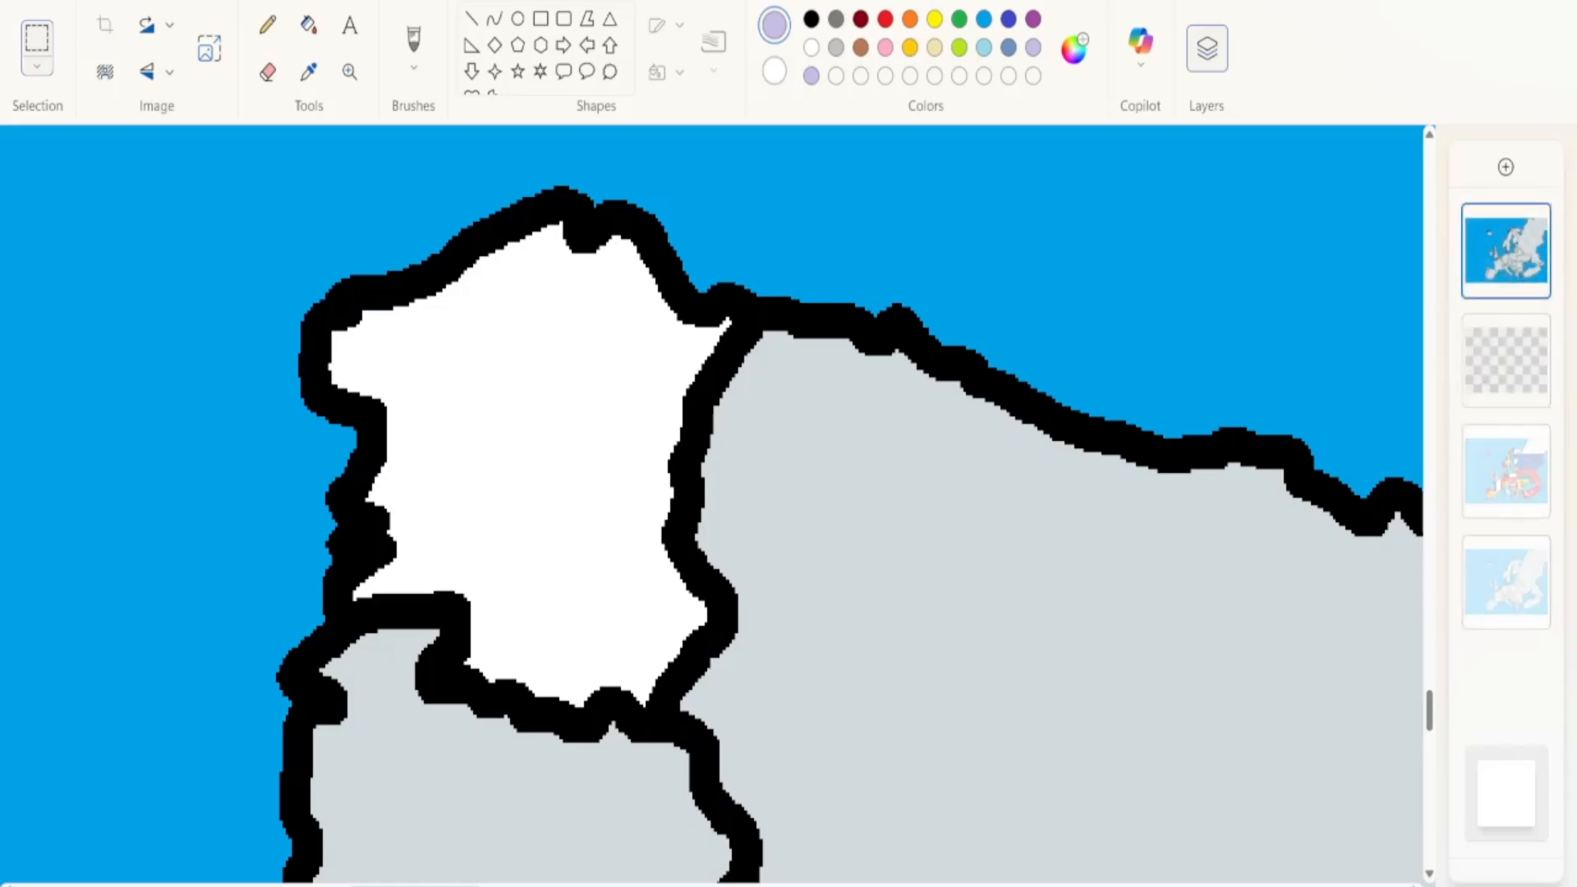
Paste the Galician flag onto the empty layer beneath the cut-out map and position it over northwestern Spain
{"action": "key", "text": "ctrl+v"}
{"action": "key", "text": "ctrl+z"}
{"action": "left_click", "coordinate": [1506, 393]}
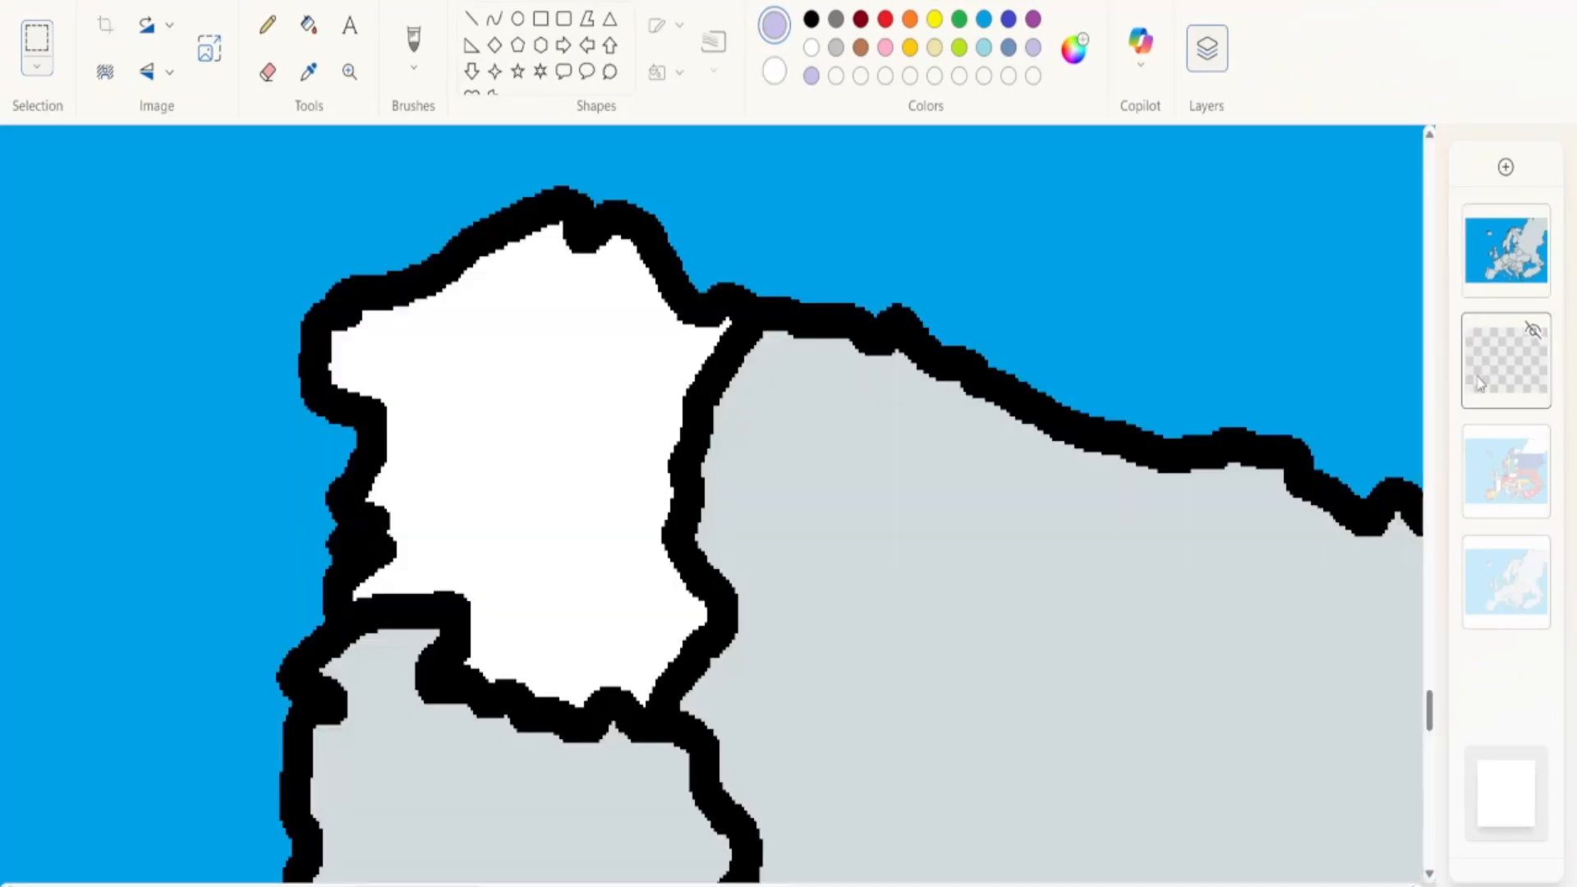
{"action": "left_click", "coordinate": [354, 74]}
{"action": "scroll", "coordinate": [706, 493], "scroll_direction": "down", "scroll_amount": 8}
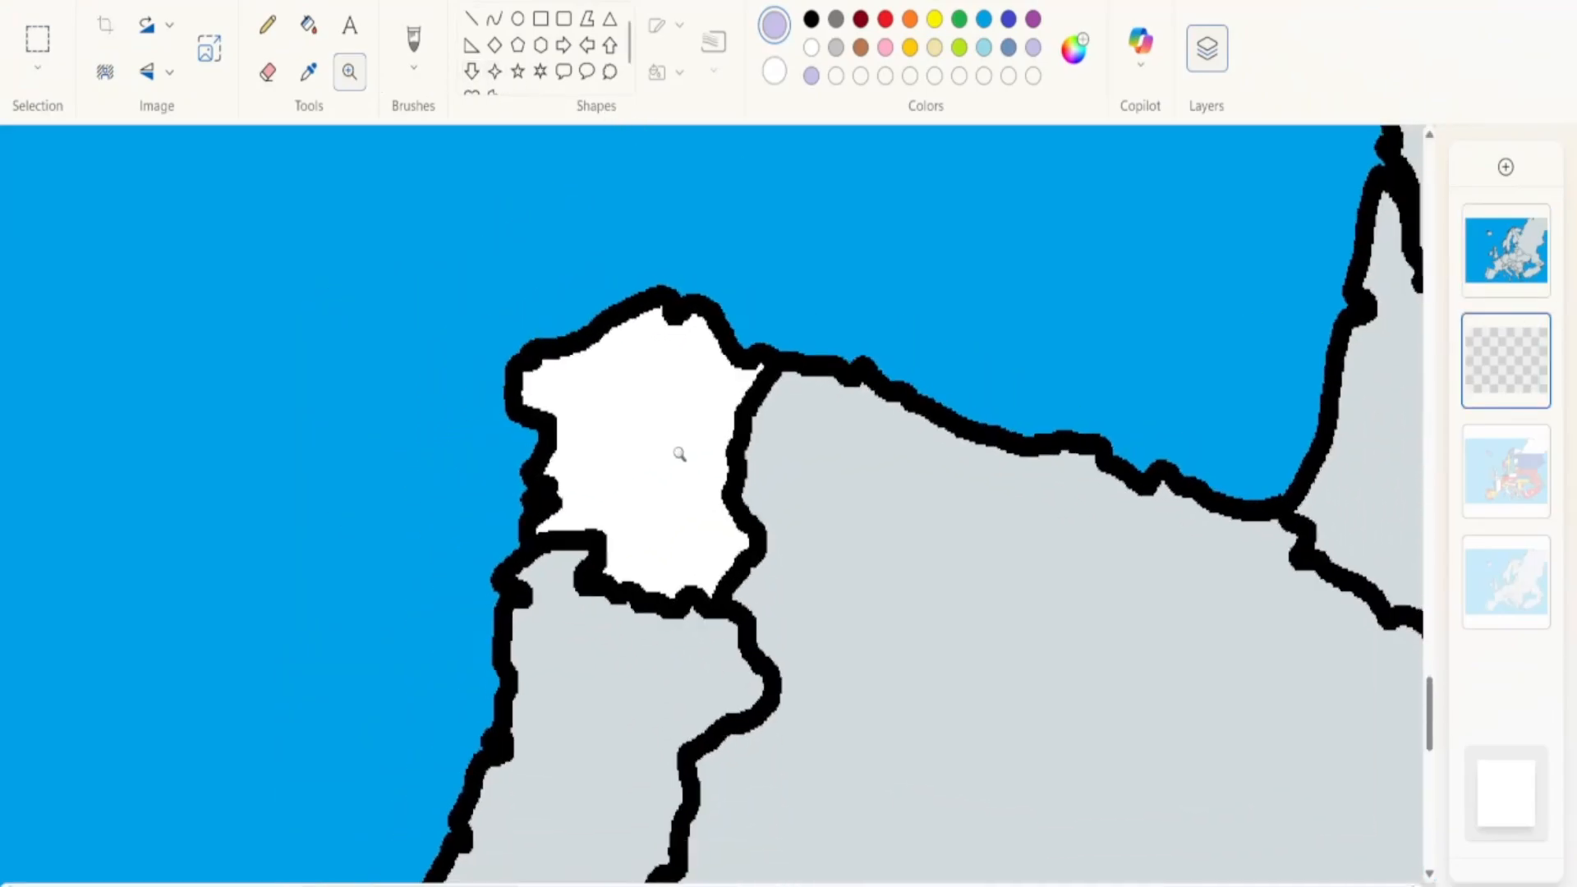
{"action": "key", "text": "ctrl+v"}
{"action": "left_click_drag", "start_coordinate": [479, 416], "coordinate": [645, 564]}
{"action": "left_click_drag", "start_coordinate": [334, 388], "coordinate": [279, 270]}
{"action": "scroll", "coordinate": [279, 270], "scroll_direction": "down", "scroll_amount": 6}
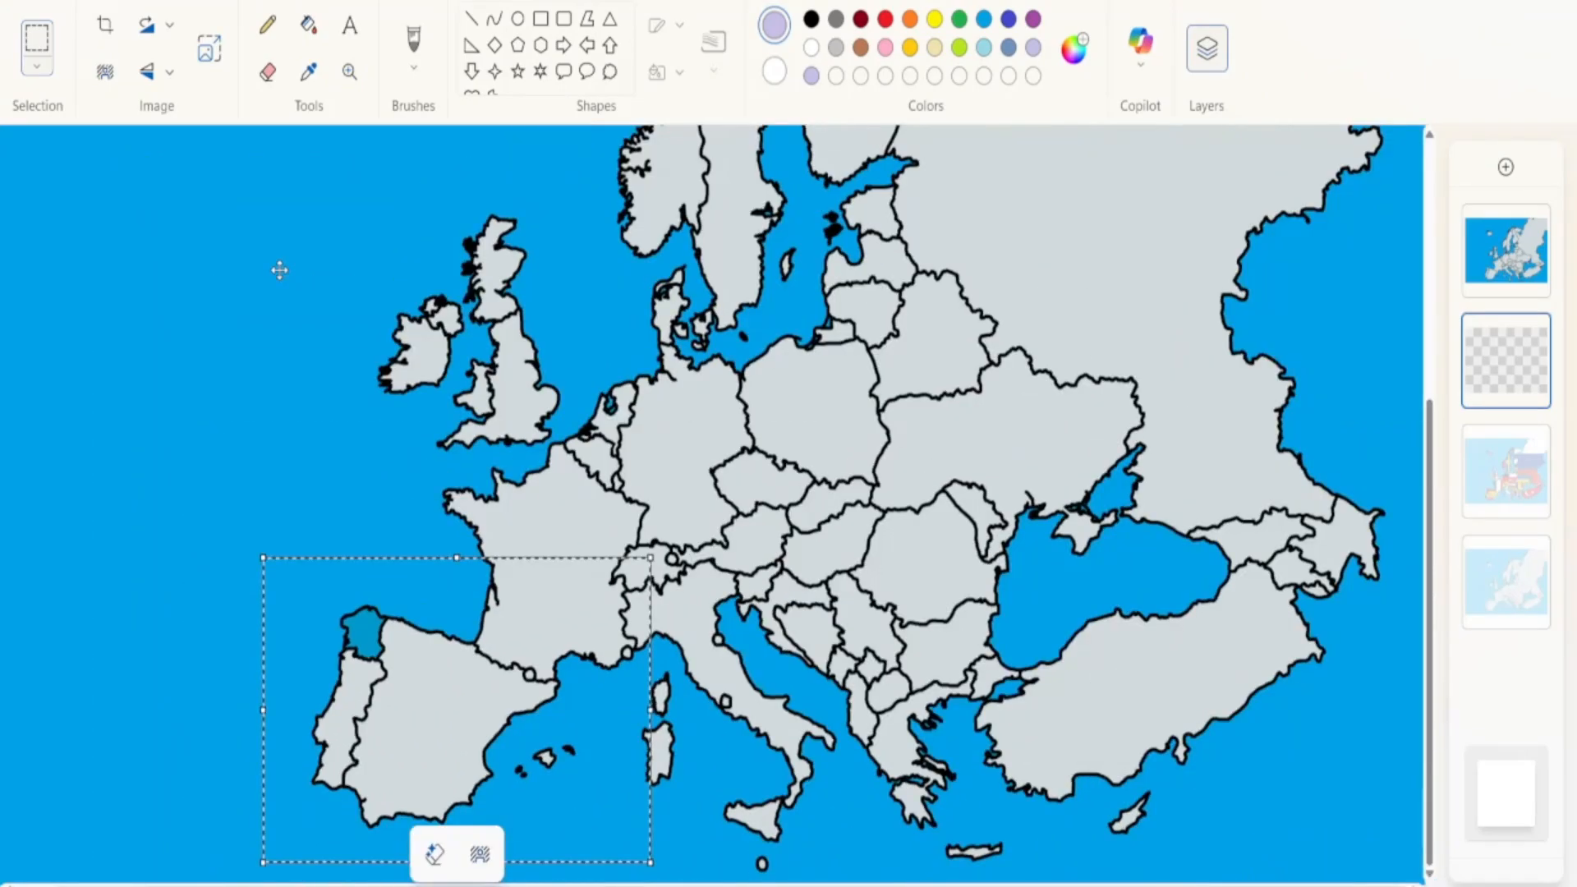
{"action": "scroll", "coordinate": [360, 616], "scroll_direction": "up", "scroll_amount": 5}
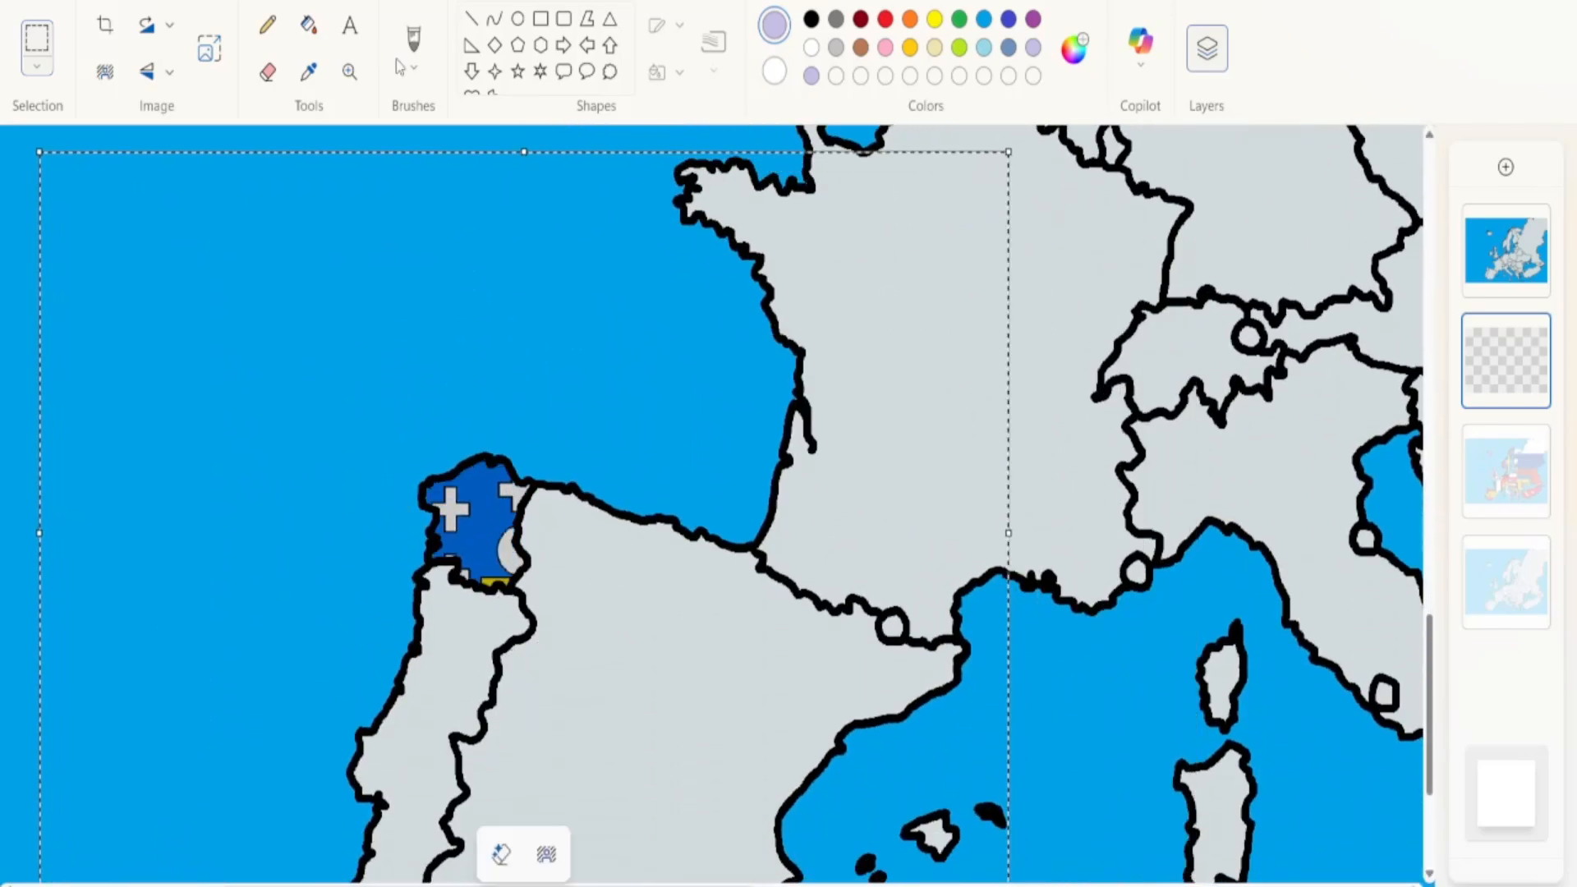
Shrink the pasted Galician flag from all sides until it fits Galicia's outline
{"action": "left_click_drag", "start_coordinate": [518, 154], "coordinate": [493, 426]}
{"action": "left_click_drag", "start_coordinate": [502, 641], "coordinate": [490, 421]}
{"action": "left_click_drag", "start_coordinate": [509, 202], "coordinate": [509, 439]}
{"action": "left_click_drag", "start_coordinate": [504, 690], "coordinate": [509, 609]}
{"action": "left_click_drag", "start_coordinate": [987, 534], "coordinate": [555, 524]}
{"action": "left_click_drag", "start_coordinate": [37, 527], "coordinate": [399, 535]}
{"action": "left_click", "coordinate": [350, 72]}
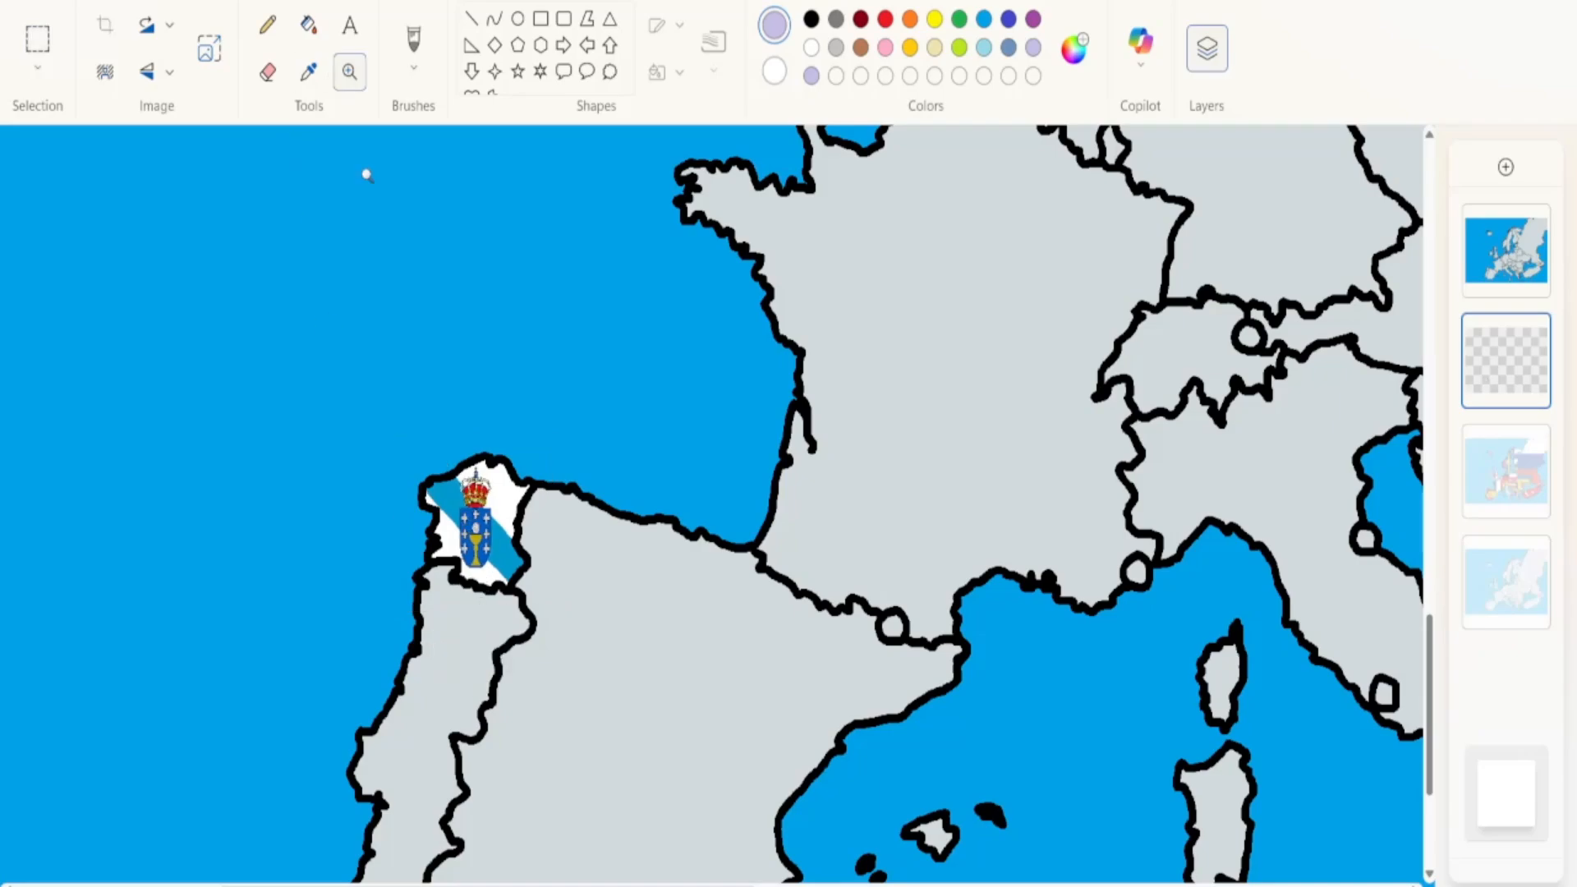
Move the flag map layer above the Galician flag layer and make it visible
{"action": "left_click_drag", "start_coordinate": [1472, 466], "coordinate": [1484, 337]}
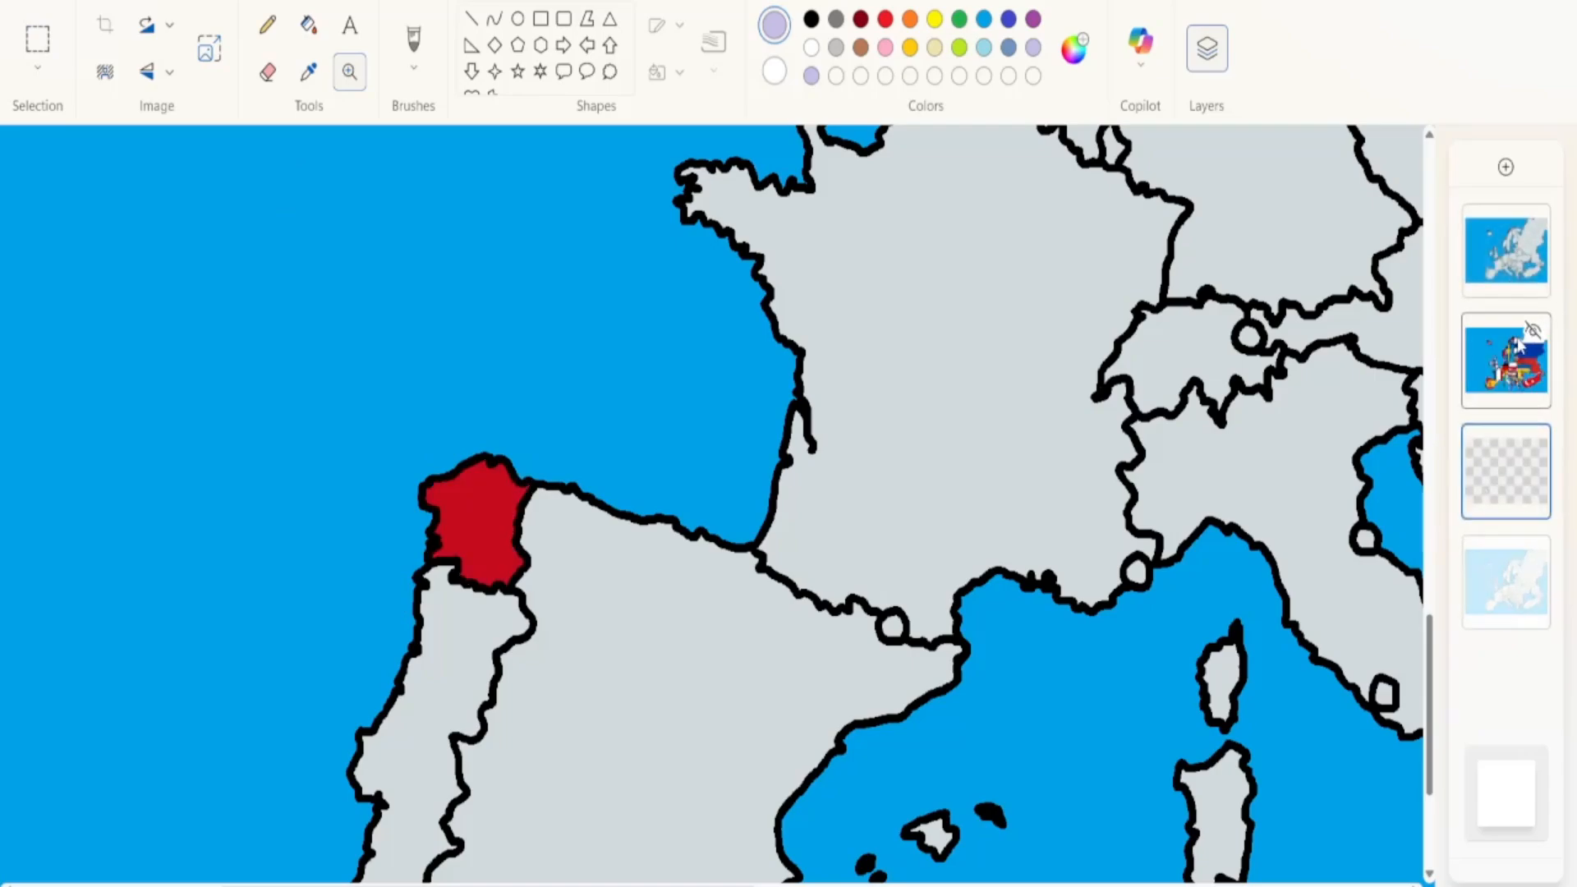
{"action": "left_click", "coordinate": [576, 529]}
{"action": "left_click", "coordinate": [604, 519]}
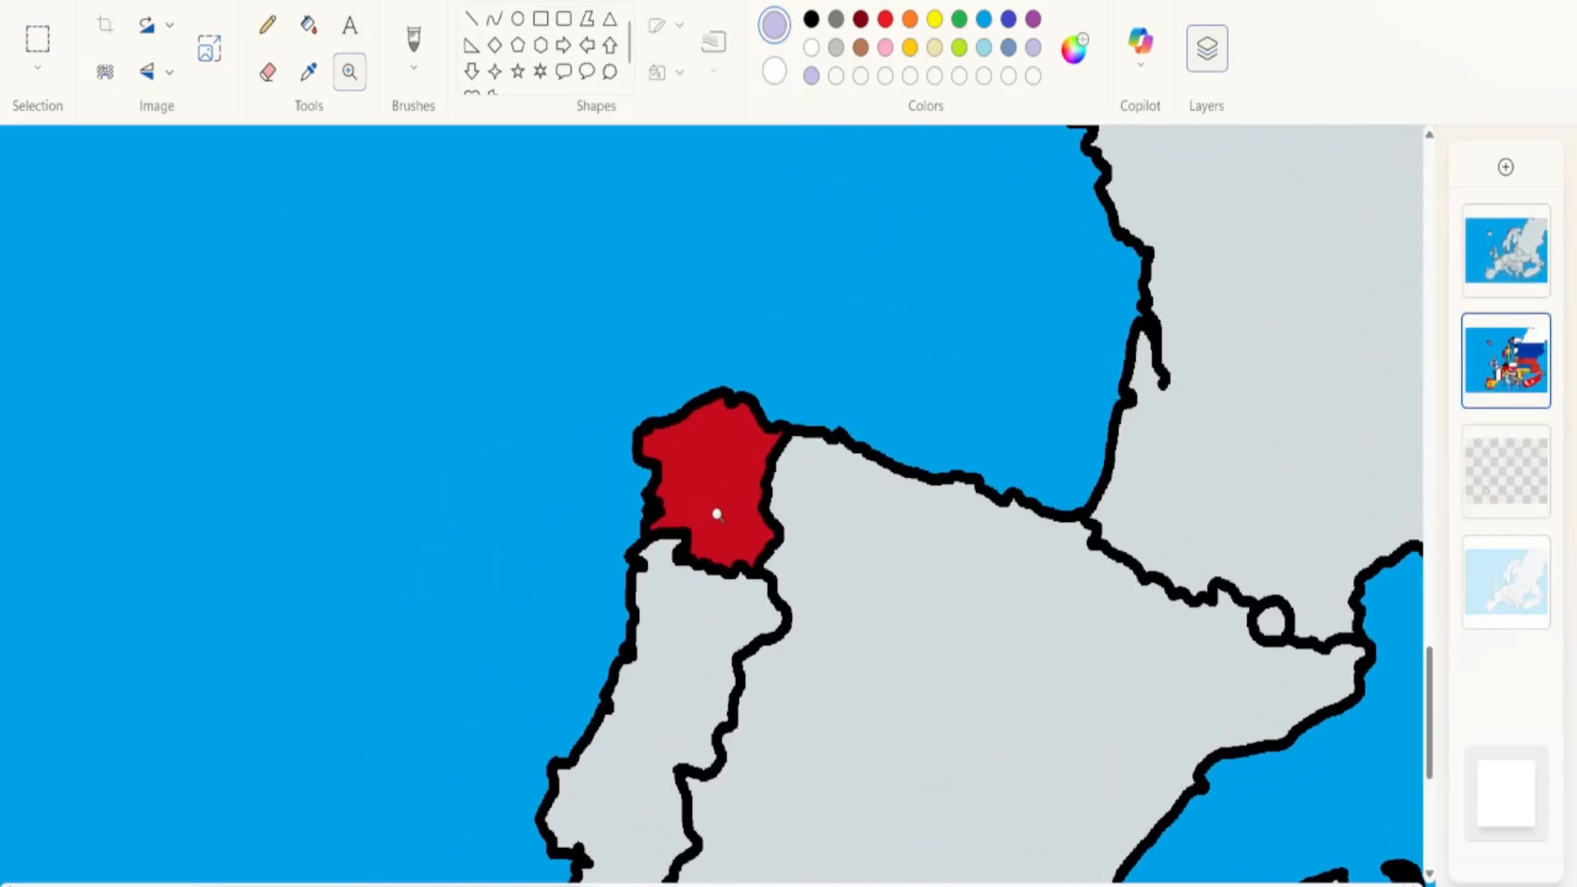
{"action": "left_click", "coordinate": [714, 513]}
{"action": "left_click", "coordinate": [772, 493]}
{"action": "left_click", "coordinate": [774, 495]}
Enlarge the eraser and begin erasing the Spanish flag inside Galicia on the flag map layer
{"action": "left_click", "coordinate": [268, 71]}
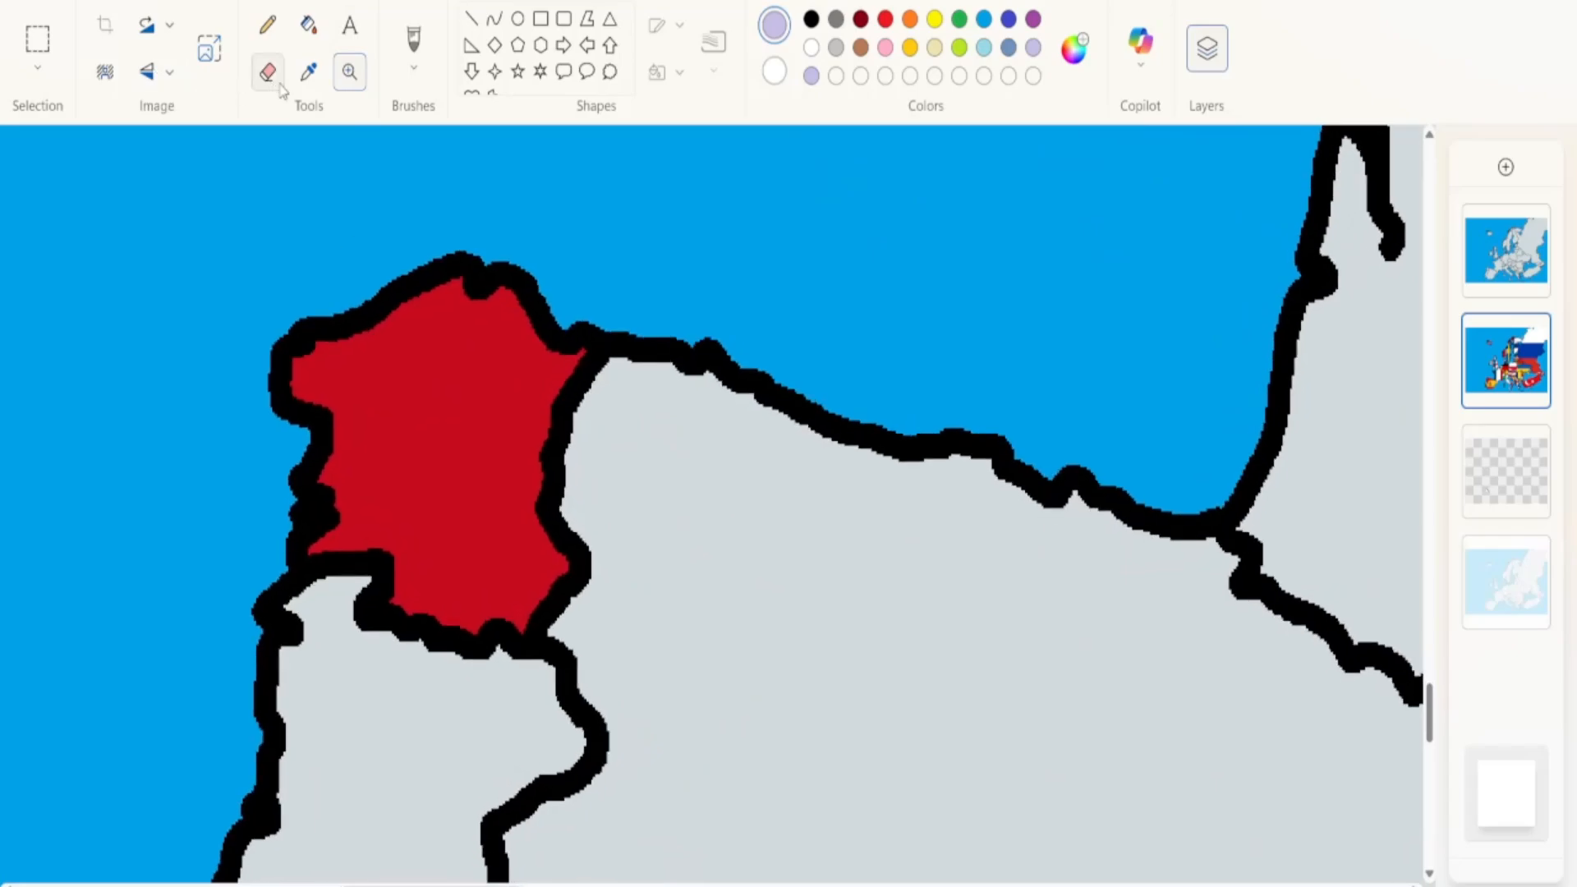
{"action": "left_click_drag", "start_coordinate": [32, 633], "coordinate": [33, 542]}
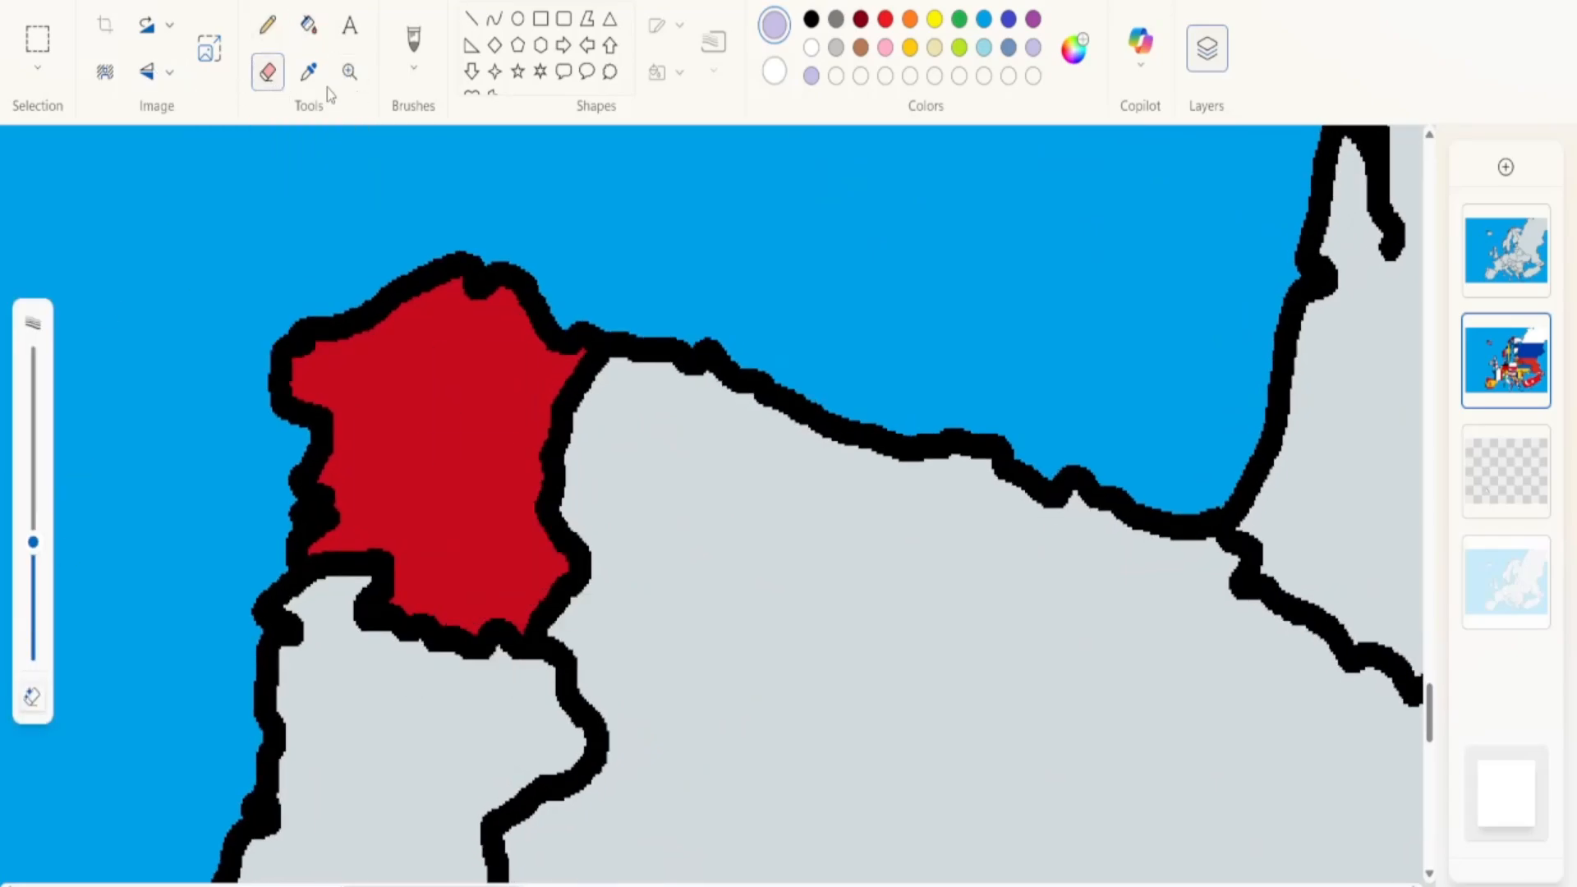
{"action": "left_click", "coordinate": [429, 517]}
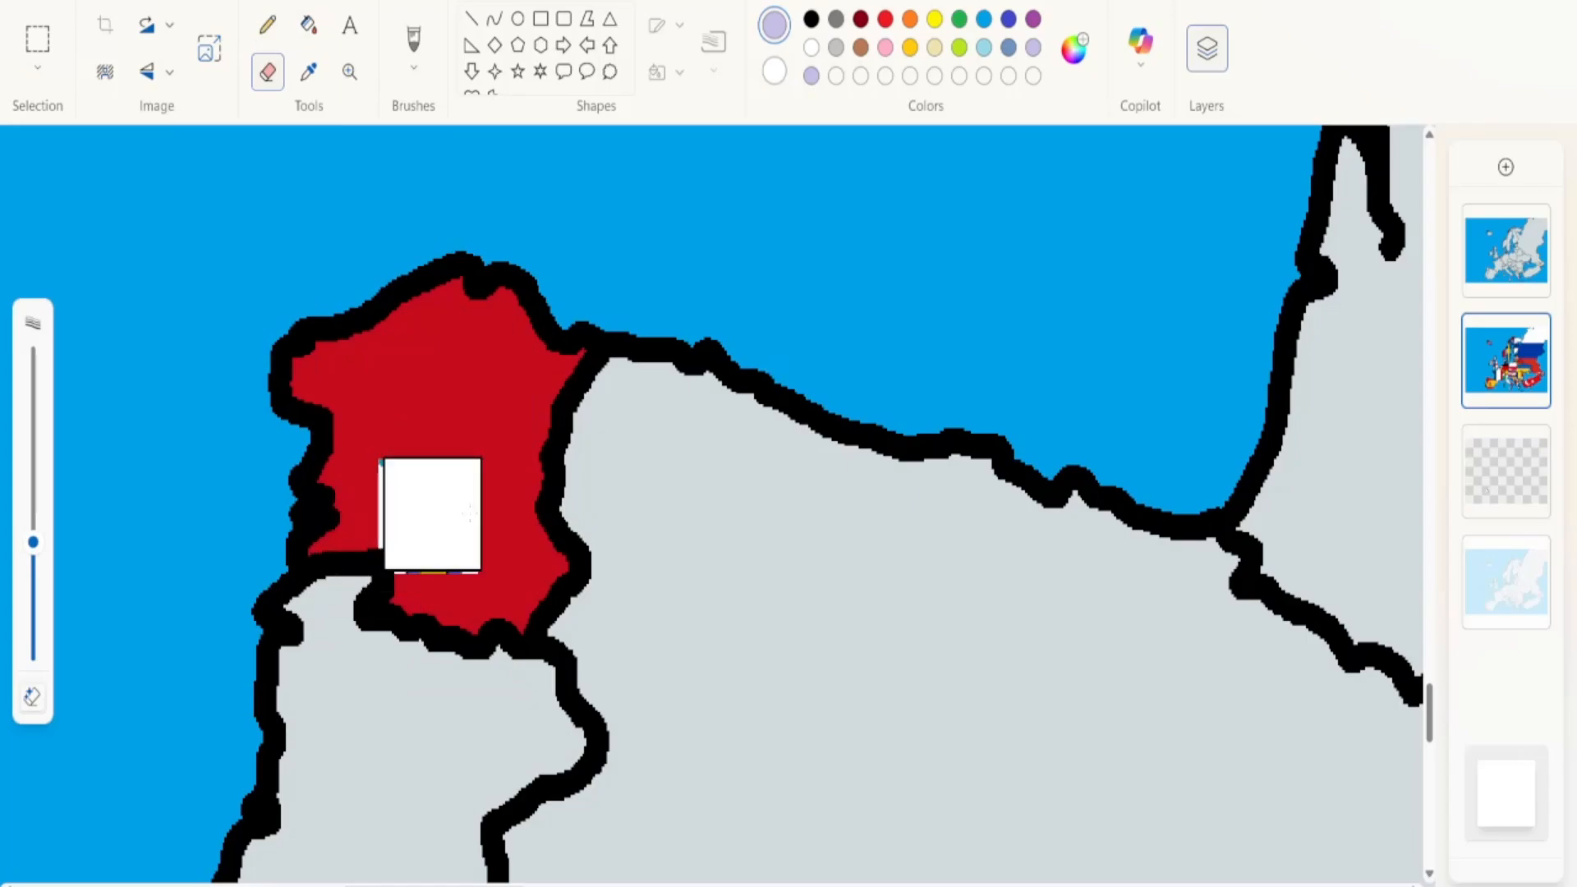
{"action": "mouse_move", "coordinate": [1551, 349]}
{"action": "left_click_drag", "start_coordinate": [1514, 374], "coordinate": [1510, 242]}
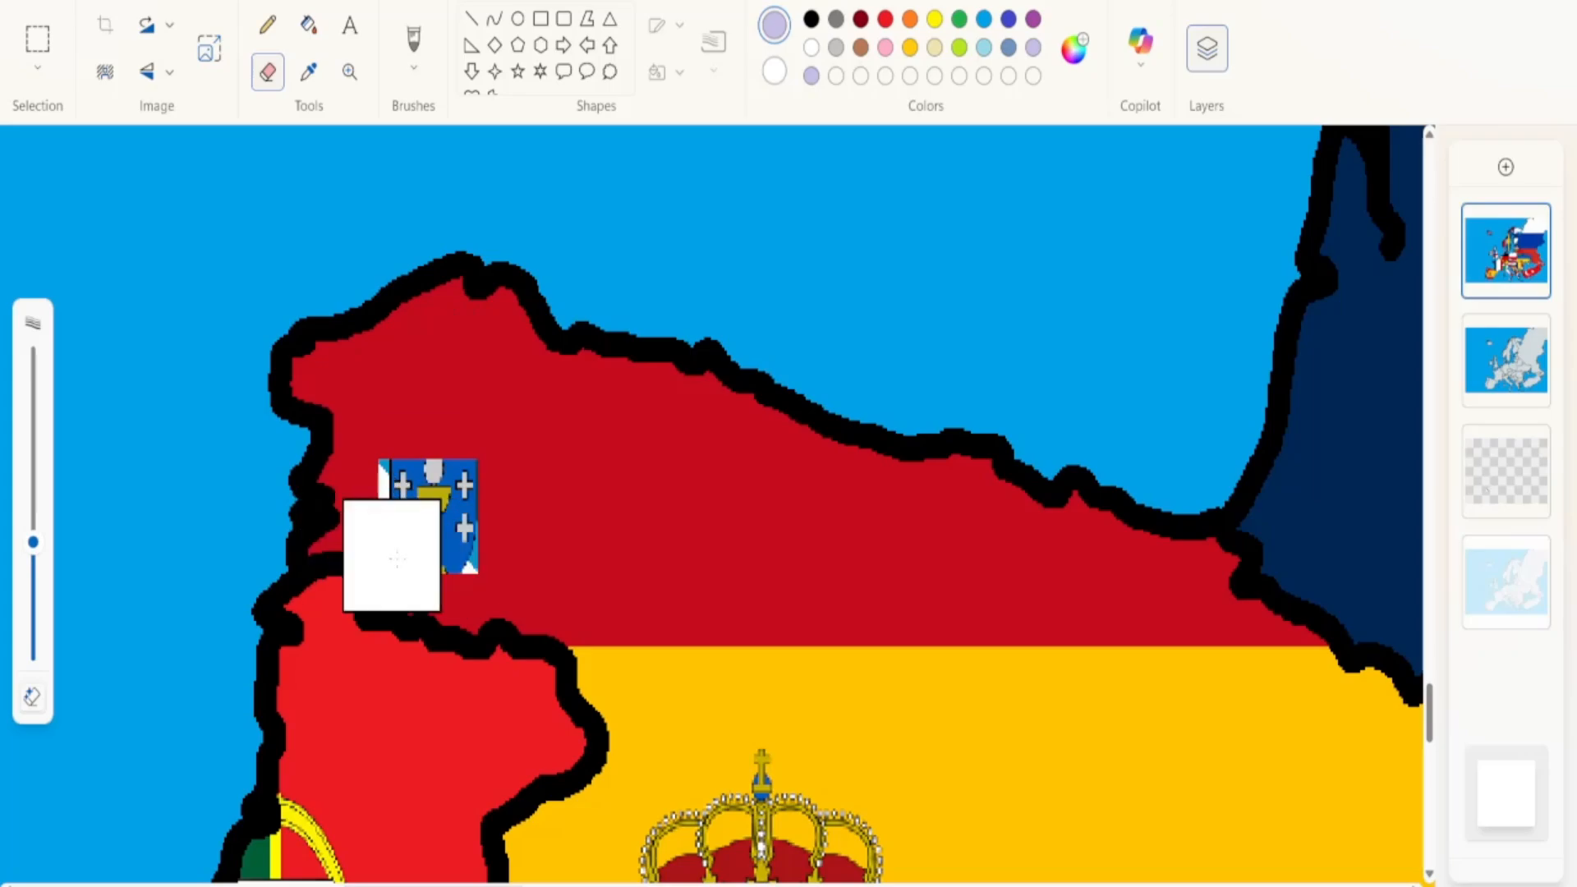
{"action": "left_click_drag", "start_coordinate": [1473, 282], "coordinate": [1520, 239]}
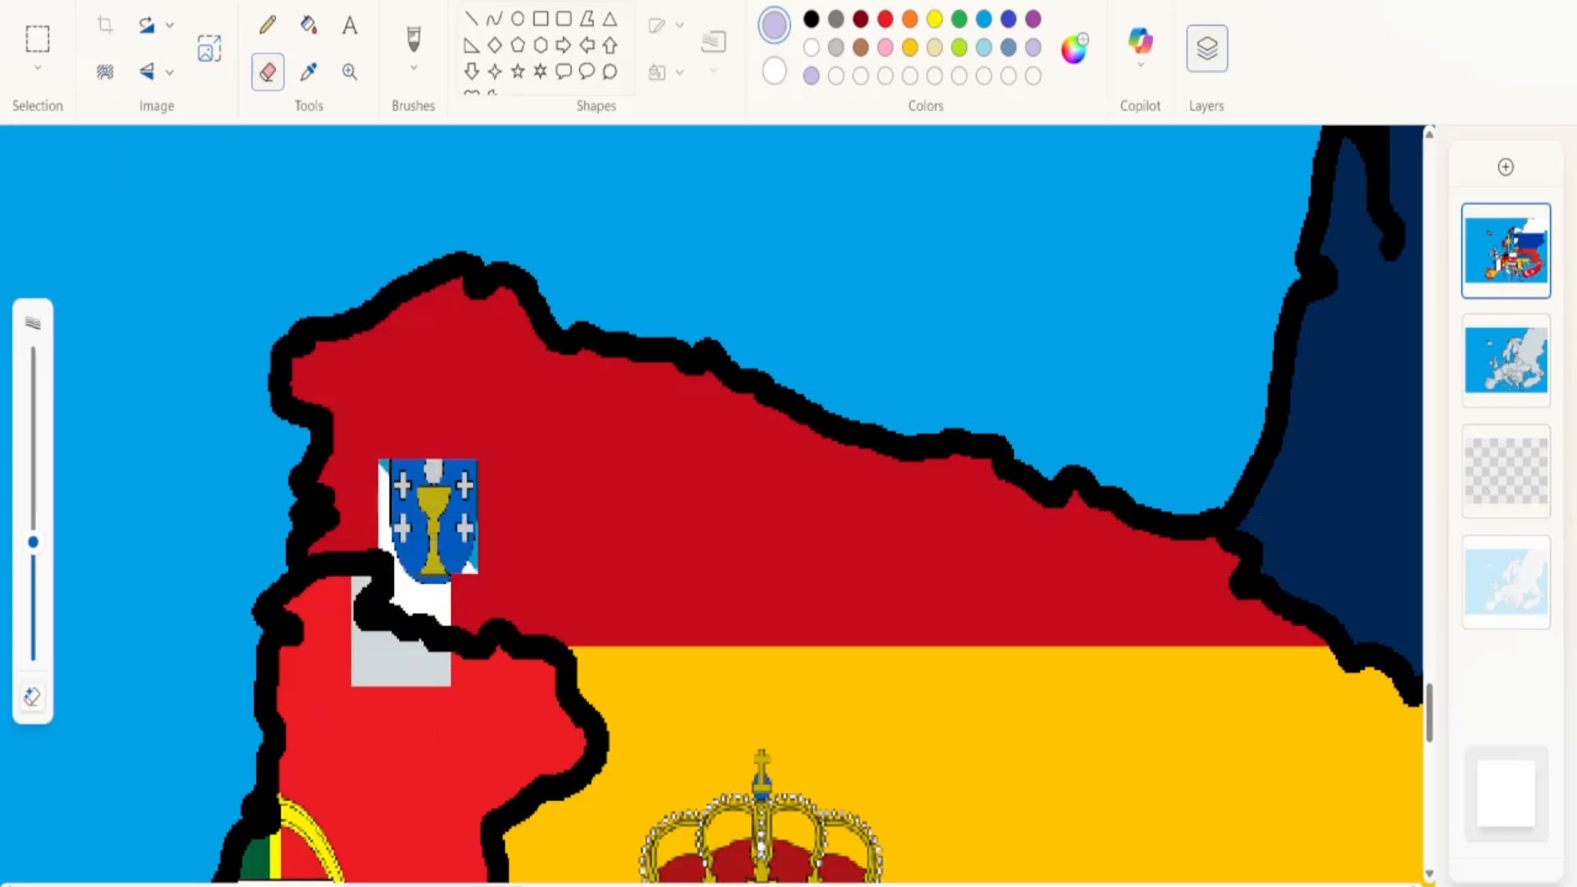
{"action": "key", "text": "ctrl+z"}
{"action": "key", "text": "ctrl+z"}
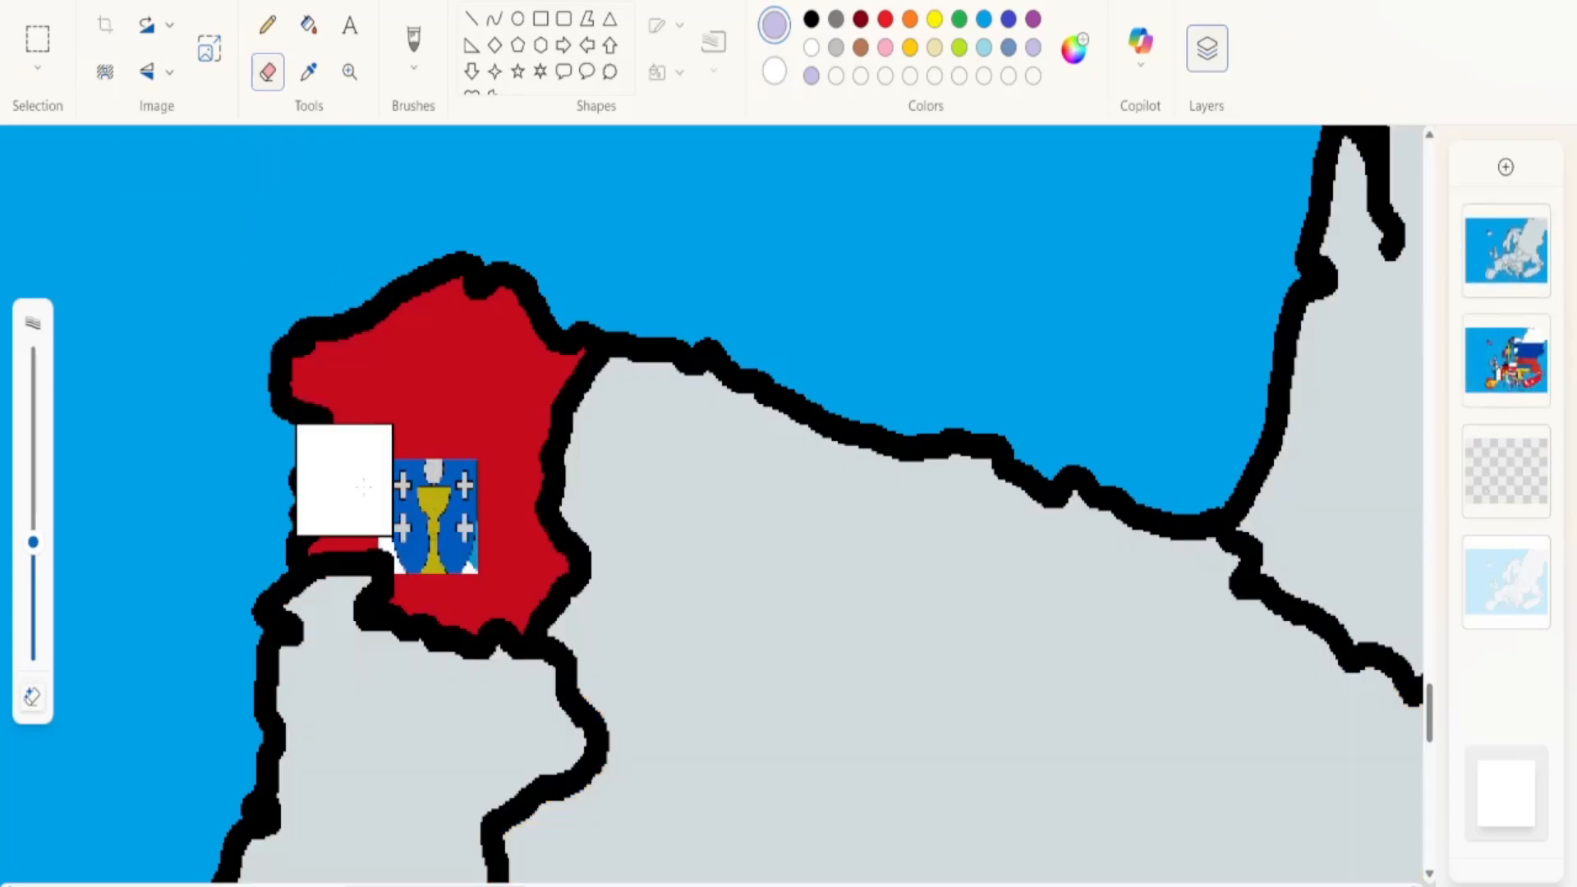
Erase the rest of the Spanish flag inside Galicia on the flag map layer to reveal the Galician flag beneath
{"action": "mouse_move", "coordinate": [438, 551]}
{"action": "left_mouse_down"}
{"action": "mouse_move", "coordinate": [486, 579]}
{"action": "mouse_move", "coordinate": [503, 542]}
{"action": "left_mouse_up"}
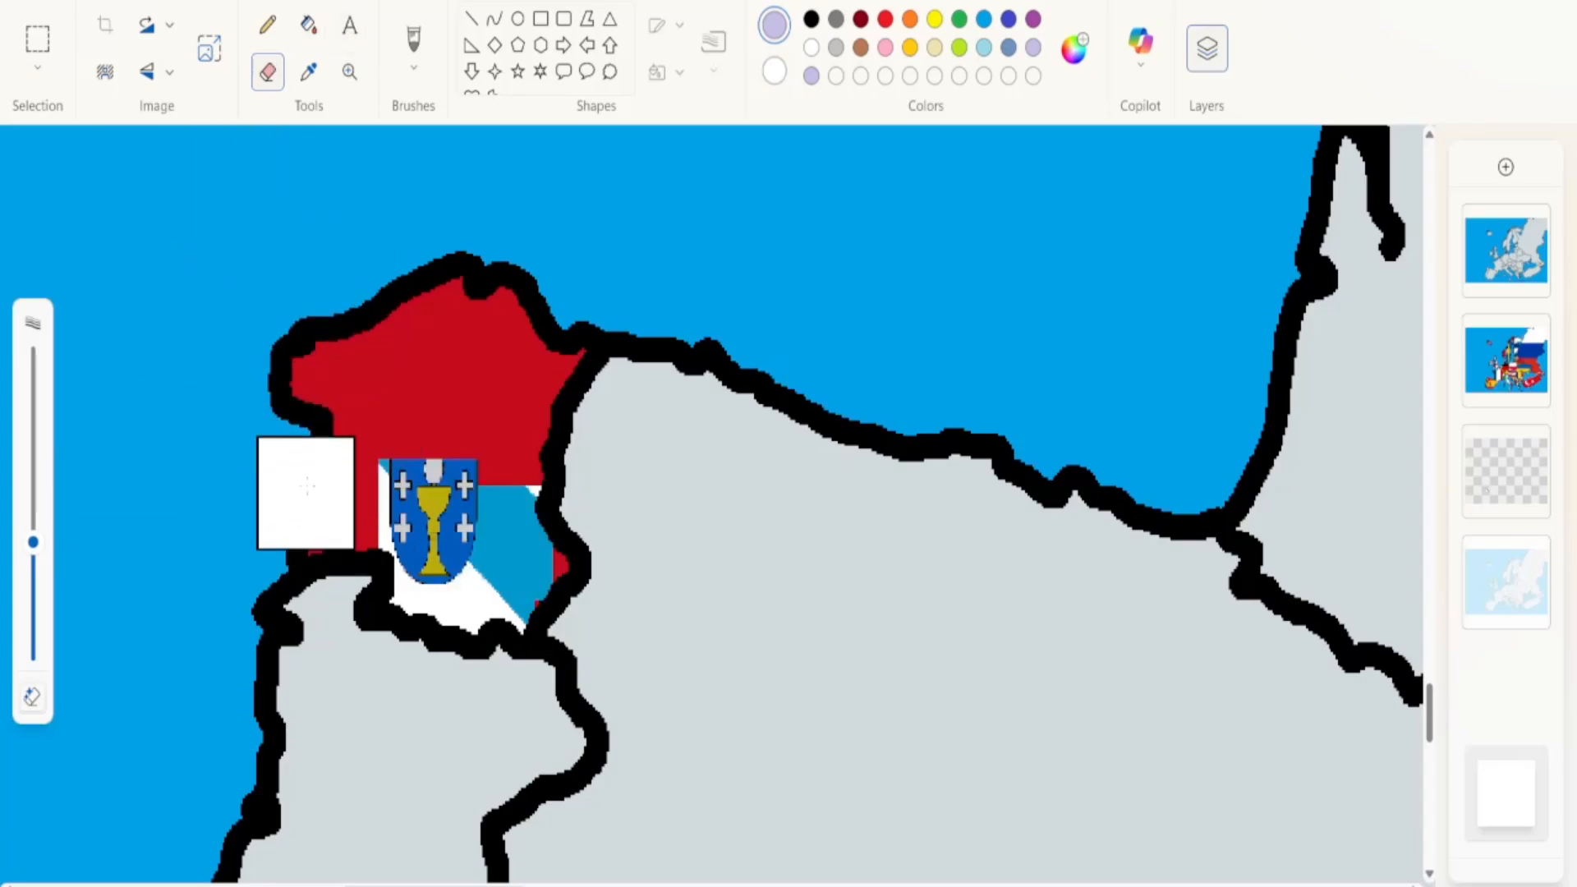
{"action": "mouse_move", "coordinate": [241, 498]}
{"action": "left_mouse_down"}
{"action": "mouse_move", "coordinate": [318, 472]}
{"action": "mouse_move", "coordinate": [261, 448]}
{"action": "left_mouse_up"}
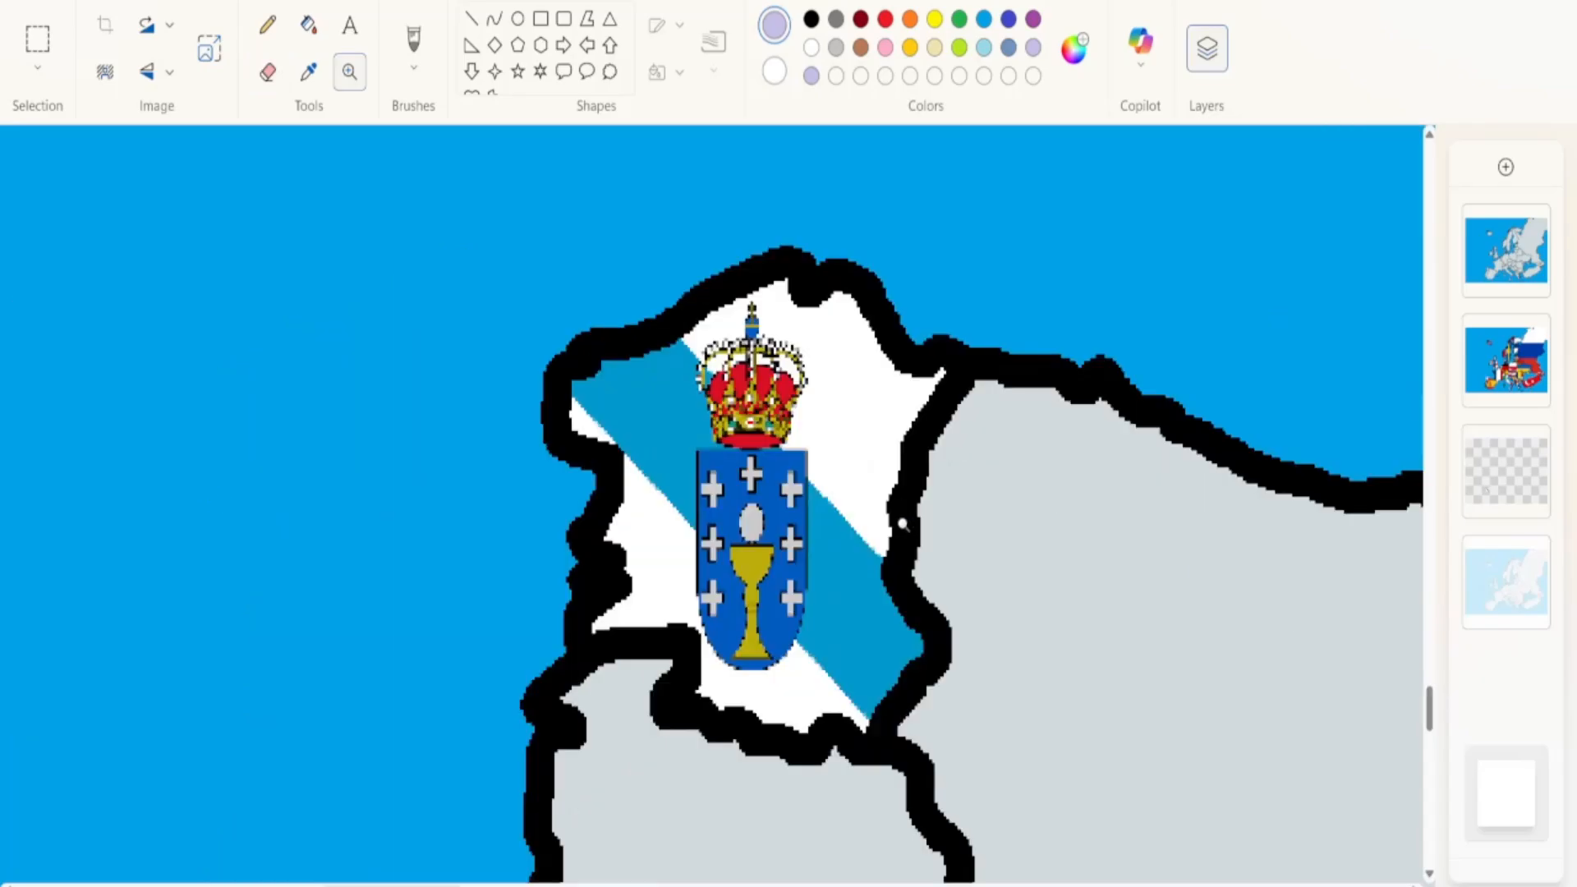
{"action": "scroll", "coordinate": [902, 524], "scroll_direction": "down", "scroll_amount": 3}
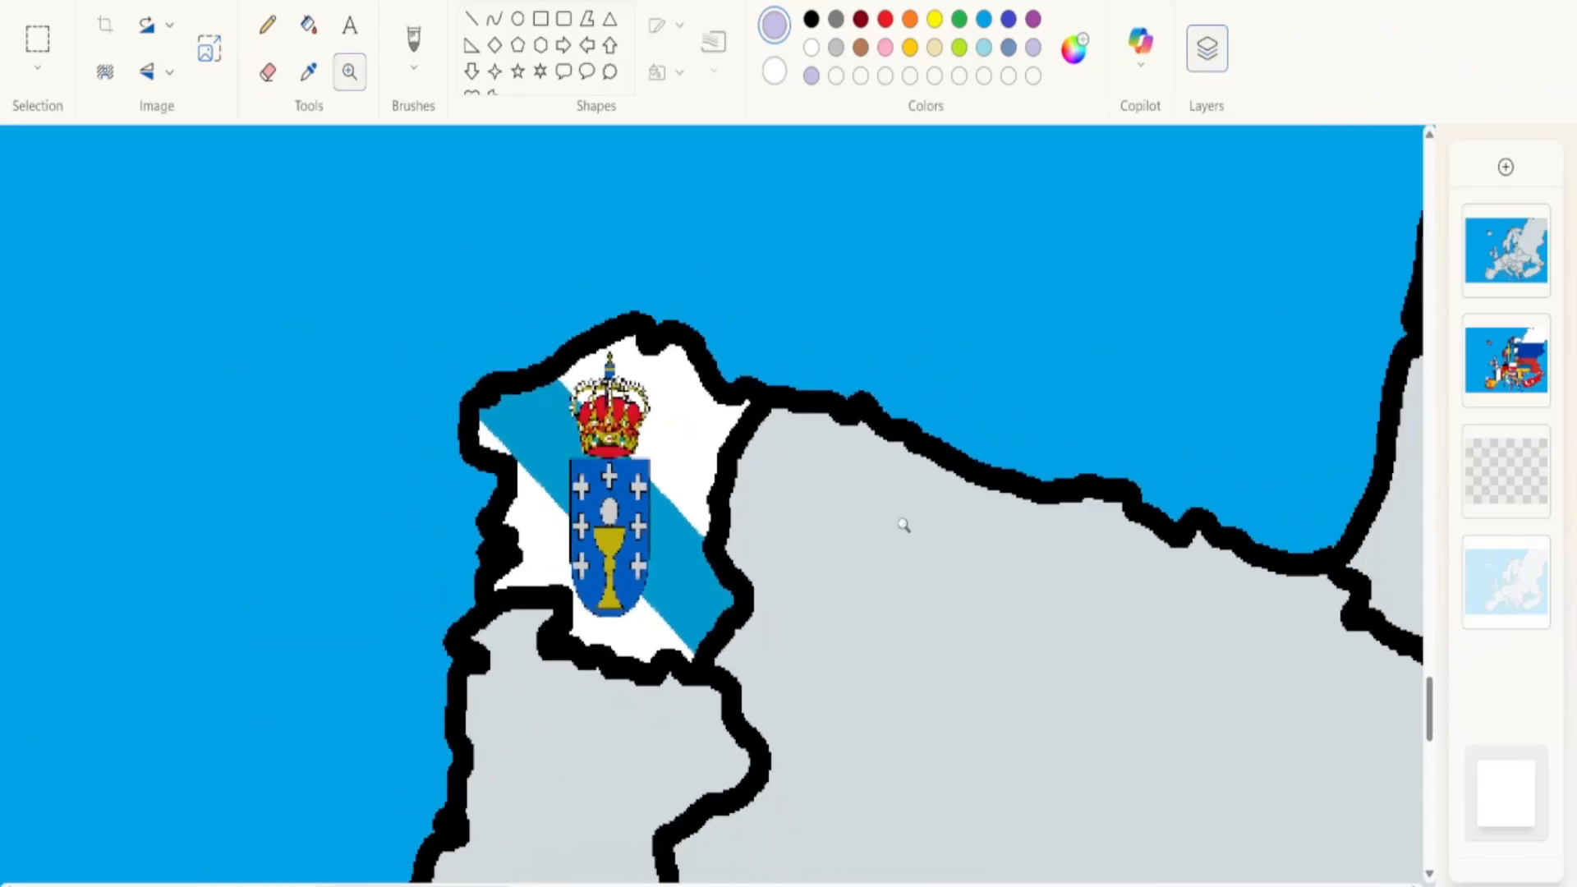
Move the flag map layer above the cut-out map and examine Galicia's border with the rest of Spain
{"action": "left_click_drag", "start_coordinate": [1501, 393], "coordinate": [1507, 247]}
{"action": "left_click", "coordinate": [1507, 362]}
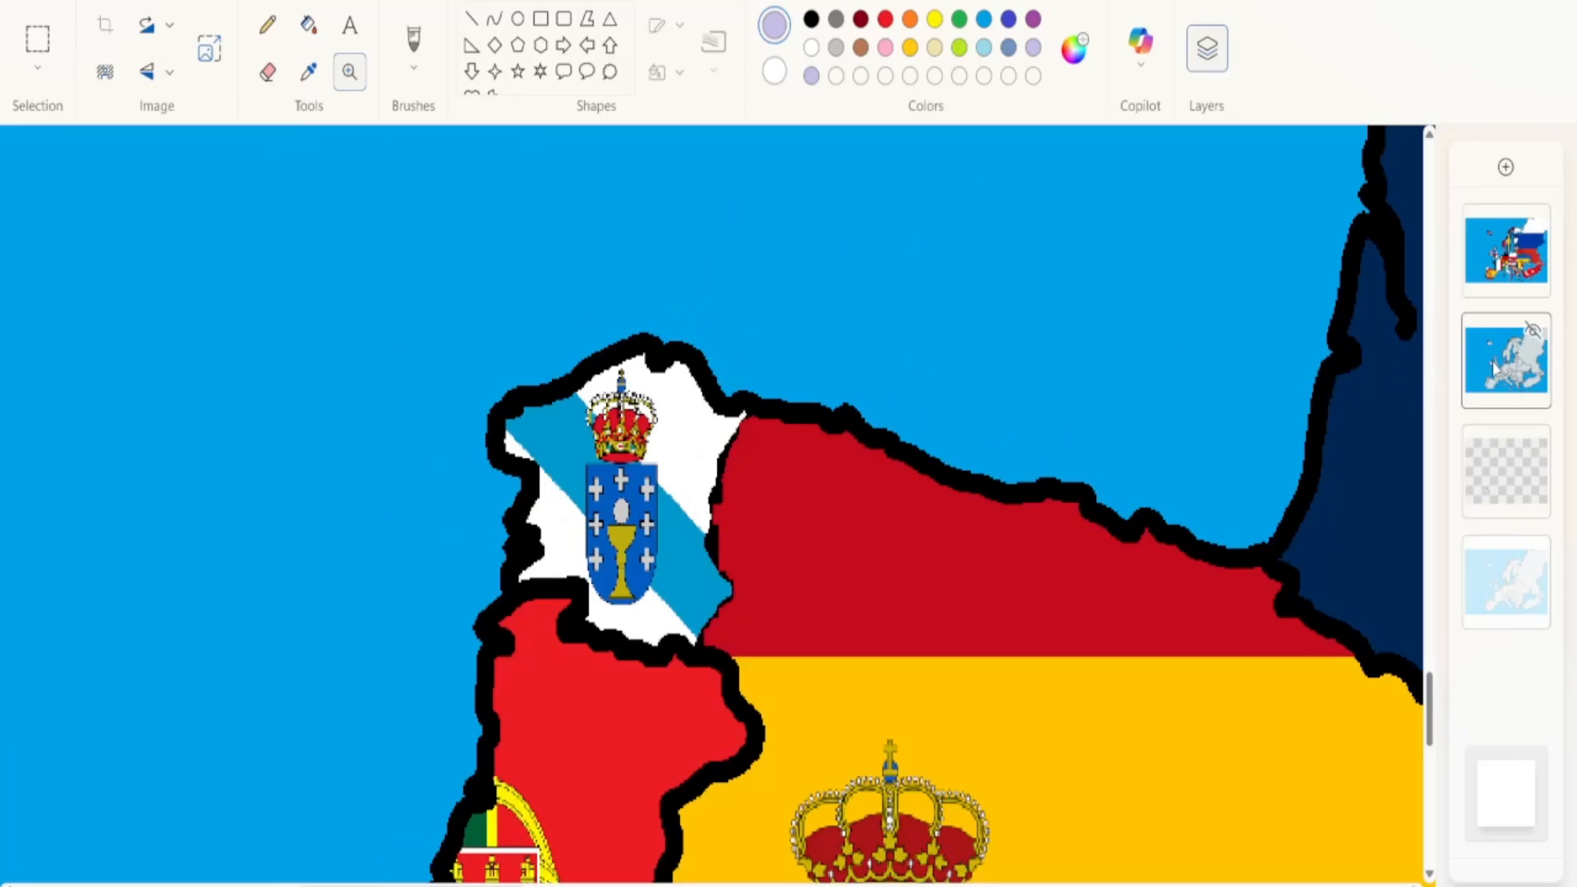
{"action": "scroll", "coordinate": [754, 470], "scroll_direction": "up", "scroll_amount": 1}
{"action": "scroll", "coordinate": [754, 470], "scroll_direction": "up", "scroll_amount": 2}
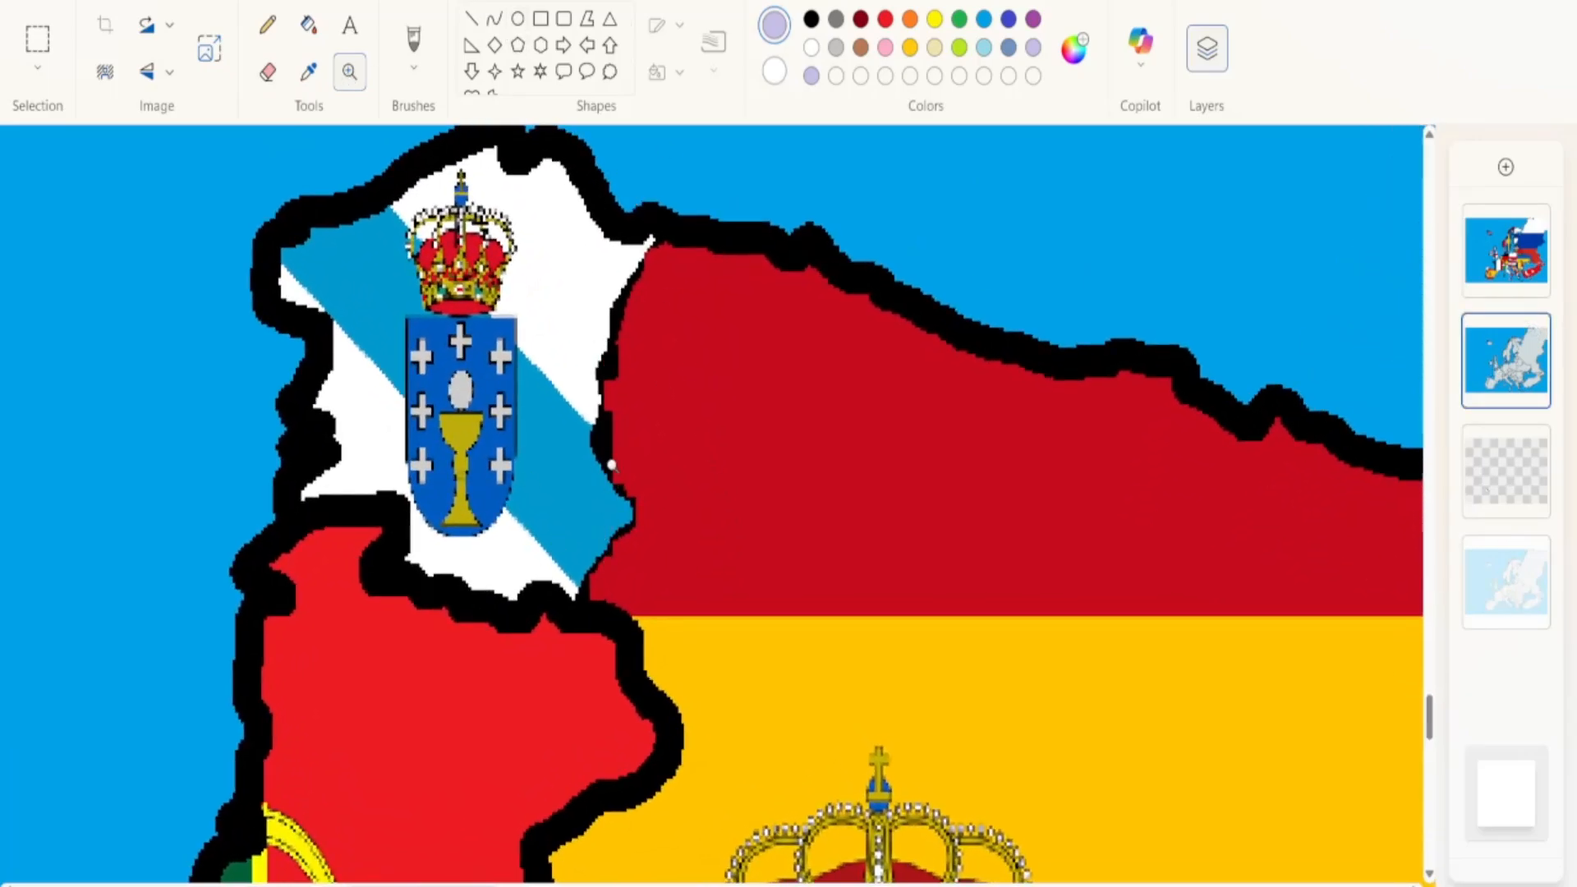
{"action": "scroll", "coordinate": [778, 529], "scroll_direction": "up", "scroll_amount": 2}
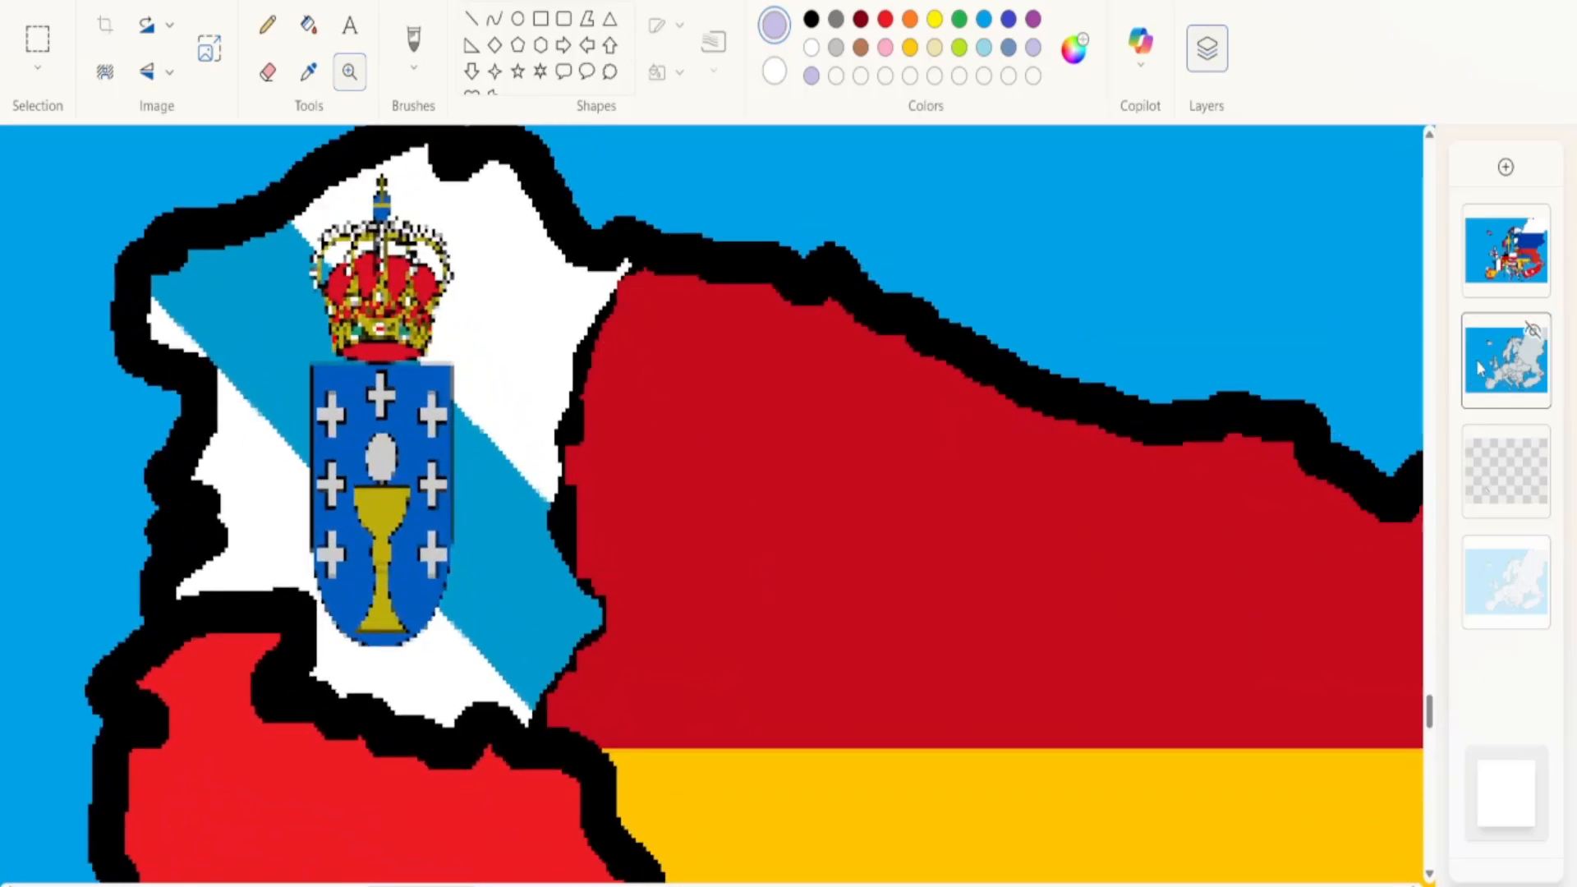
Using the cut-out map as a guide, trace Galicia's eastern border in black pencil on the flag map and put the flag map on top
{"action": "left_click", "coordinate": [1507, 250]}
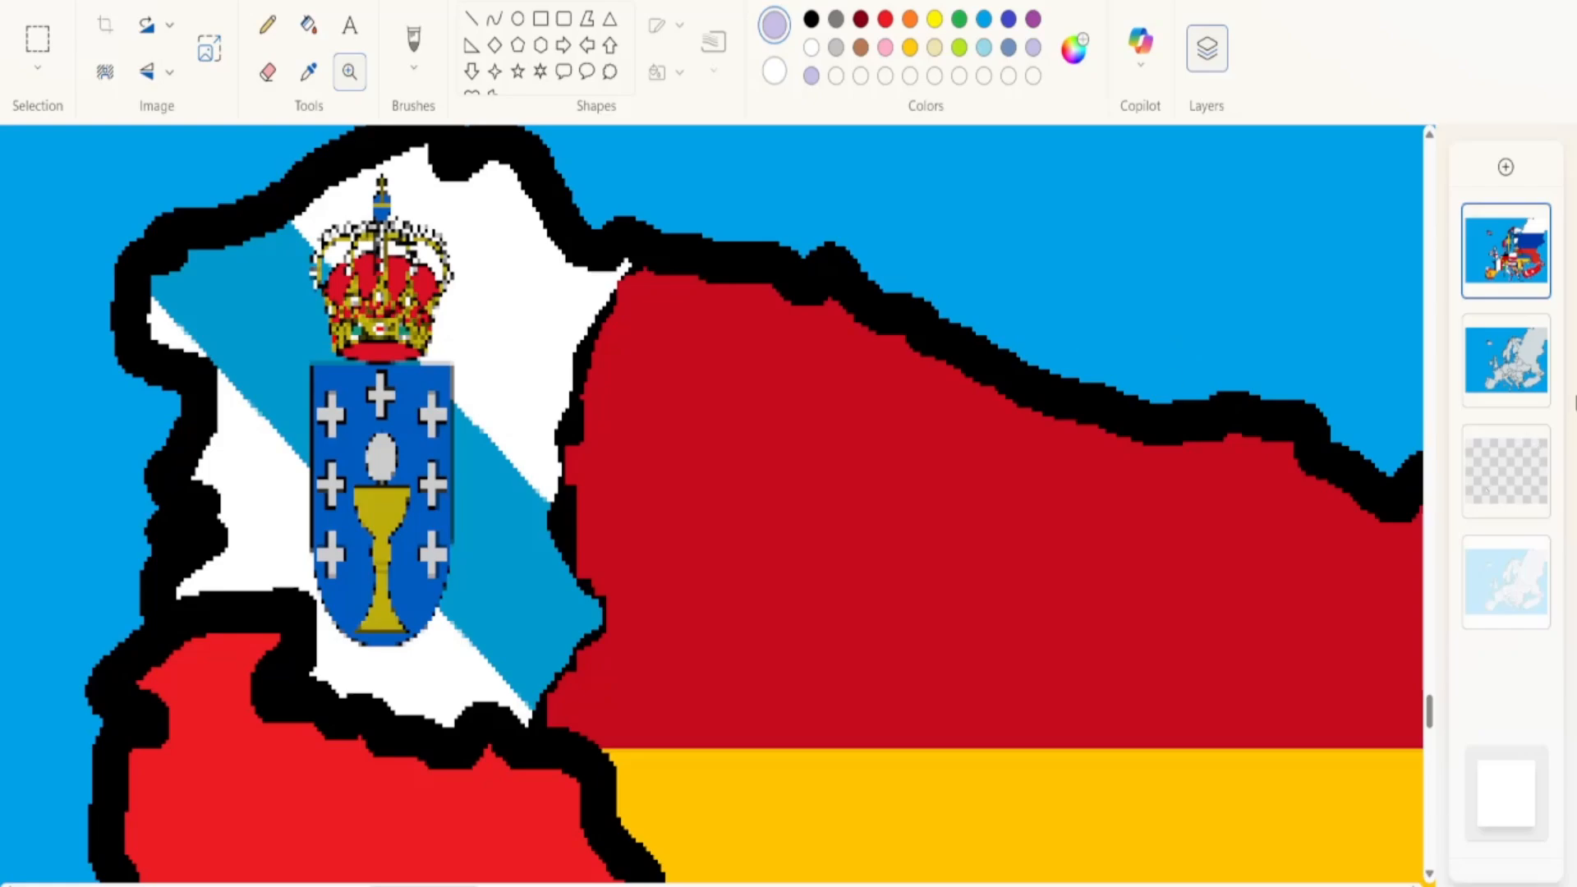
{"action": "left_click_drag", "start_coordinate": [1491, 363], "coordinate": [1489, 237]}
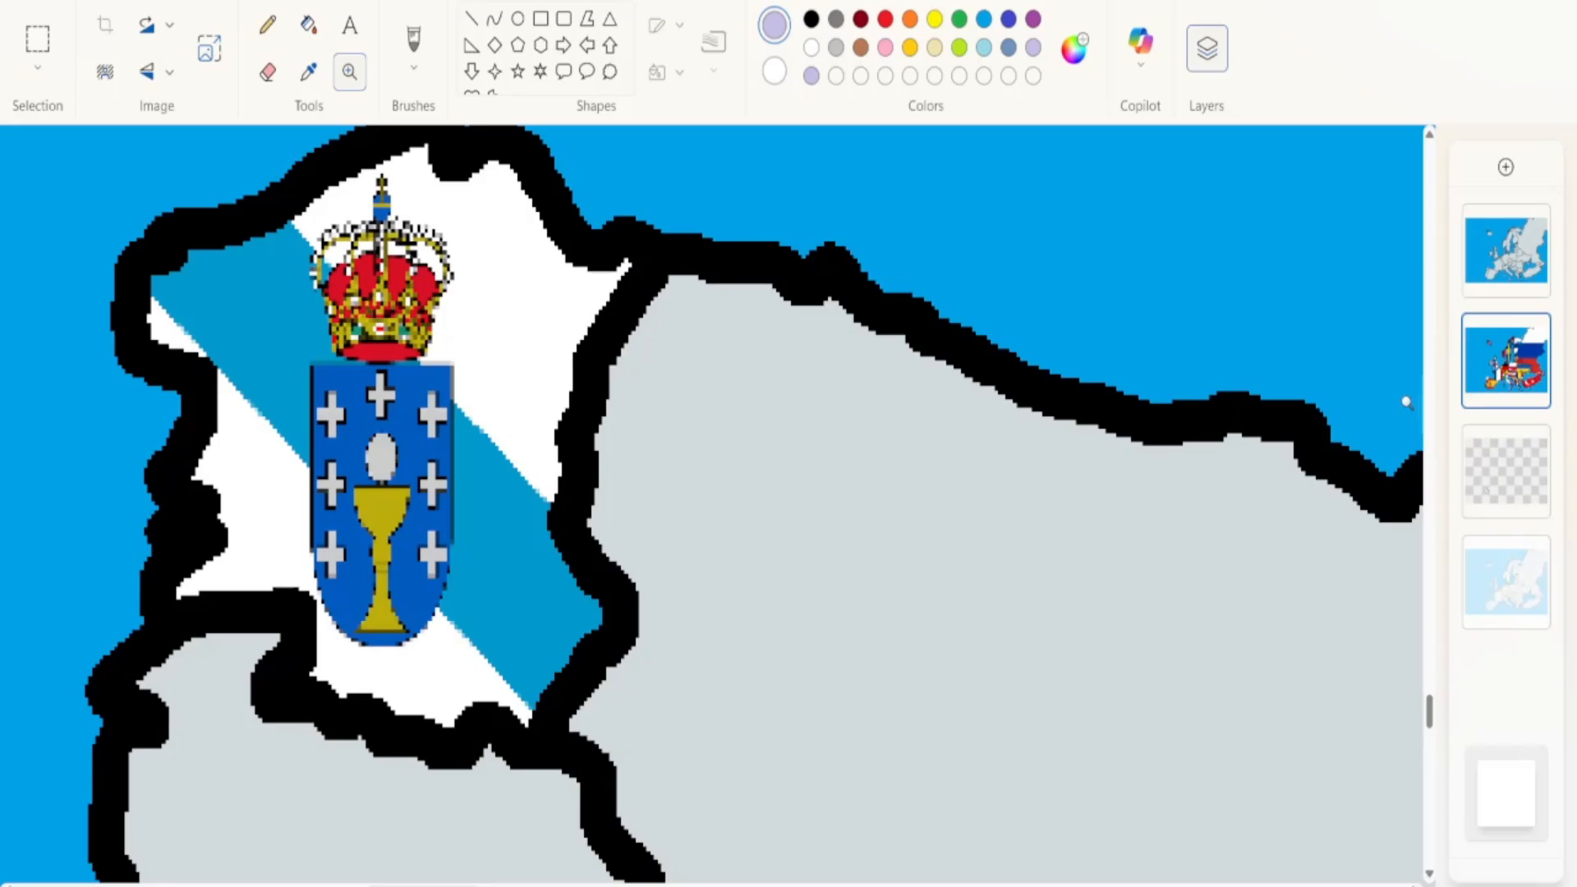
{"action": "left_click", "coordinate": [271, 27]}
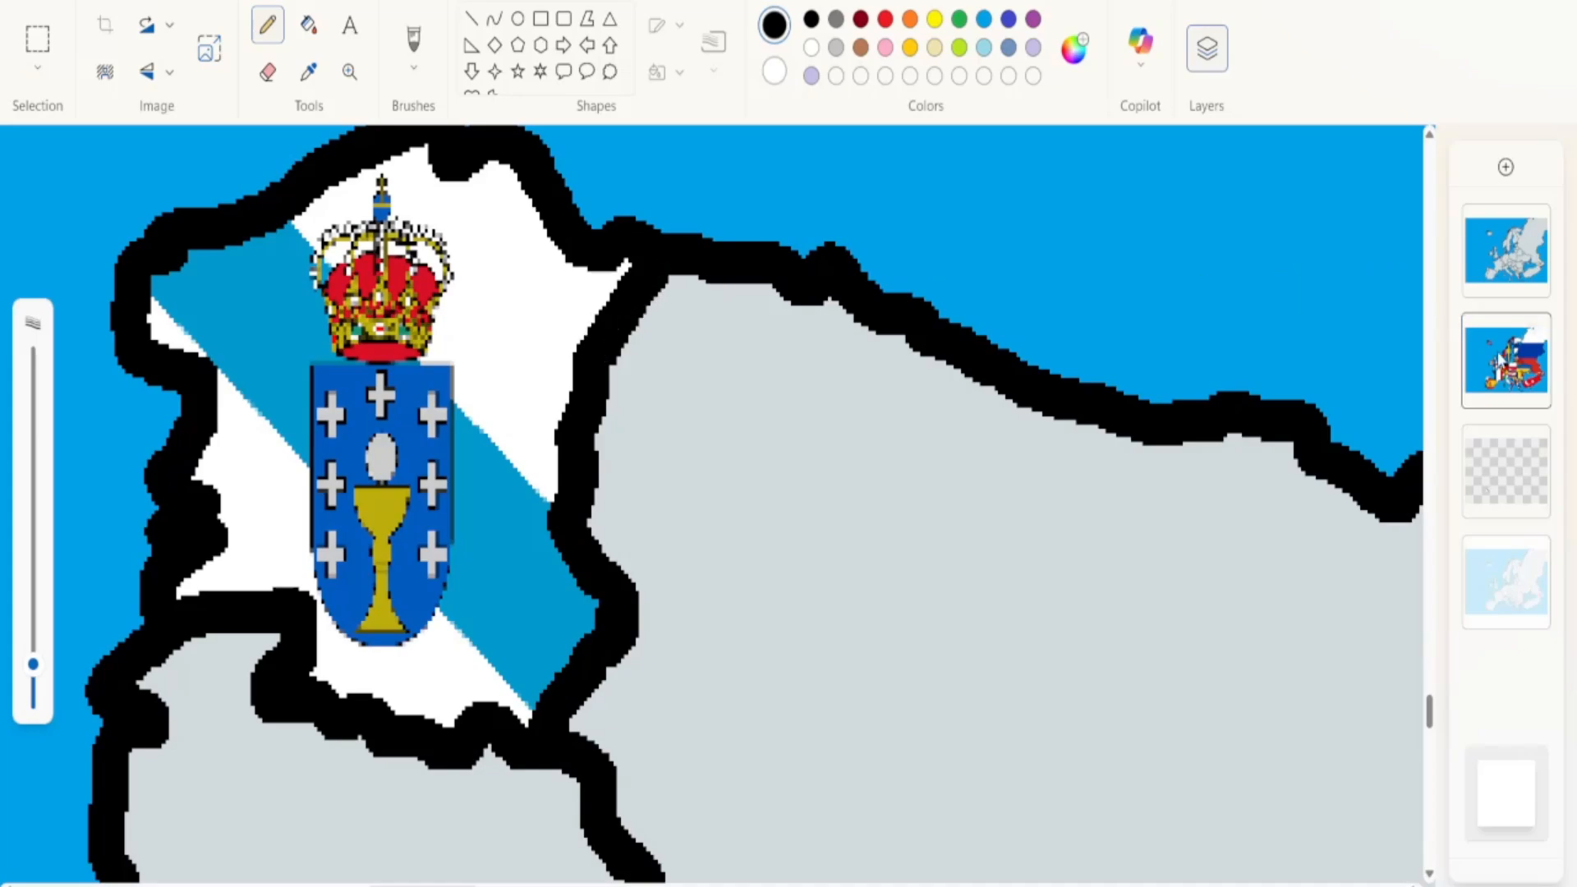
{"action": "left_click_drag", "start_coordinate": [1541, 255], "coordinate": [1519, 370]}
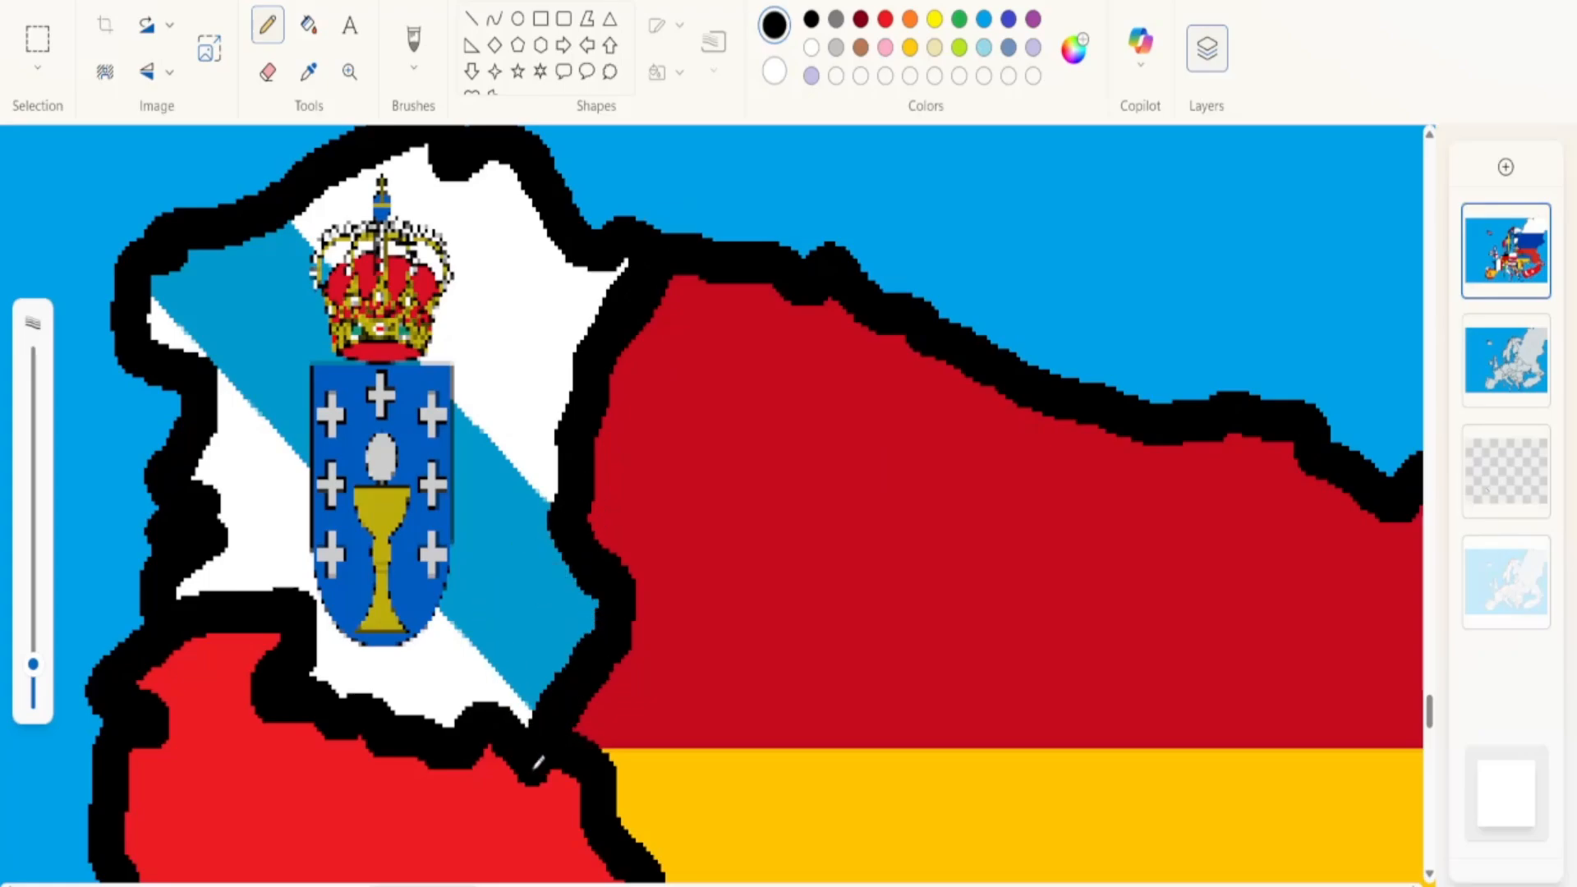
Examine the whole European flag map with the Galician flag in place
{"action": "left_click", "coordinate": [349, 72]}
{"action": "right_click", "coordinate": [947, 622]}
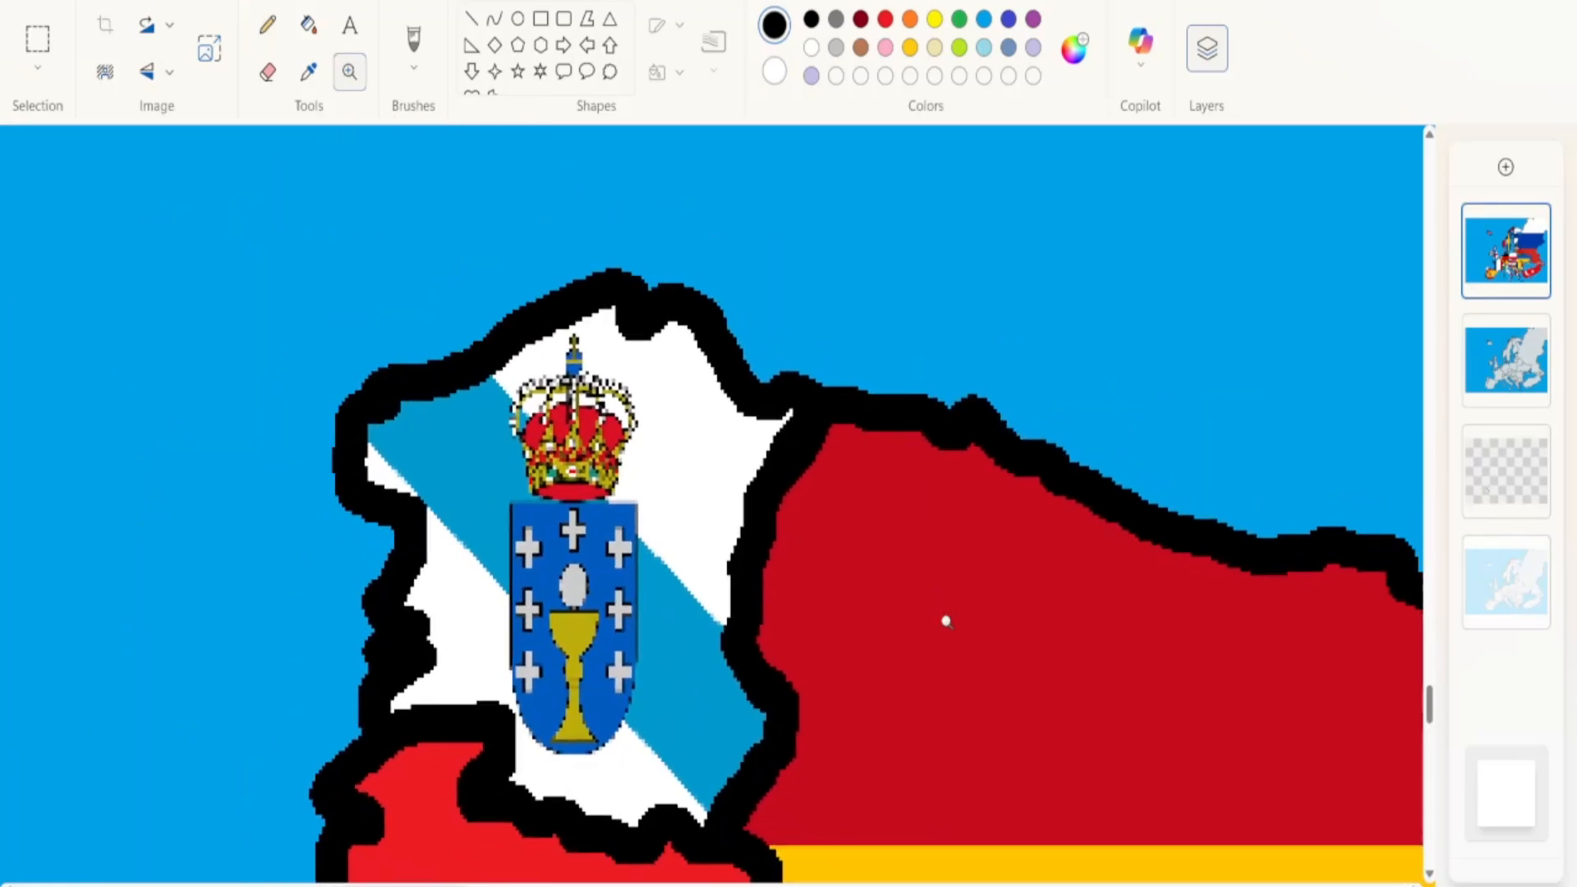
{"action": "right_click", "coordinate": [933, 624]}
{"action": "right_click", "coordinate": [725, 488]}
{"action": "right_click", "coordinate": [725, 489]}
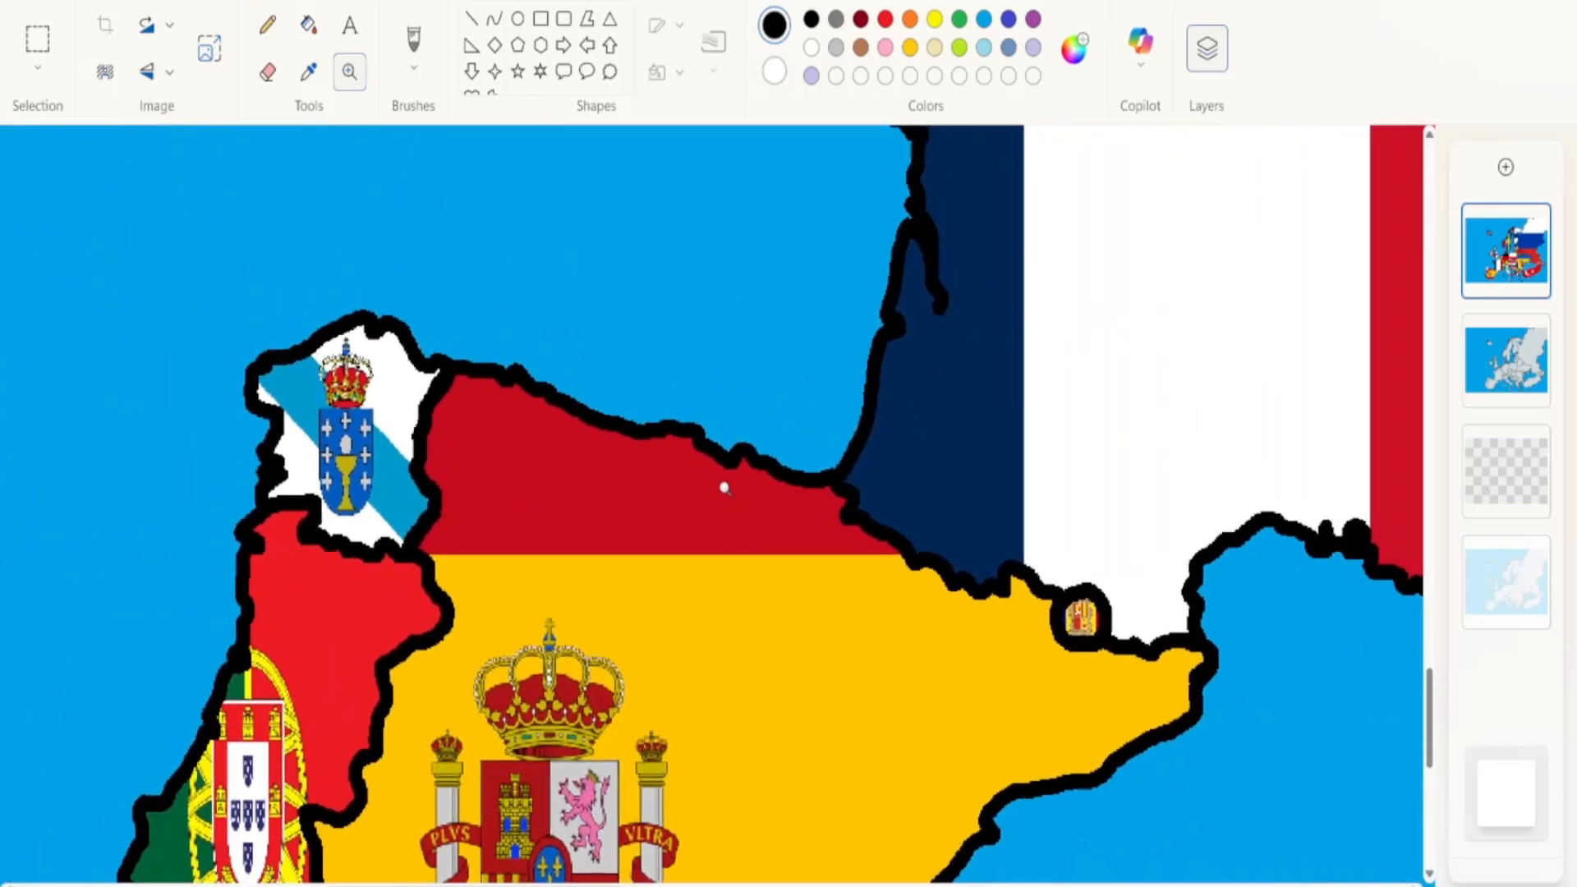
{"action": "right_click", "coordinate": [725, 488]}
{"action": "right_click", "coordinate": [725, 488]}
{"action": "right_click", "coordinate": [725, 488]}
{"action": "right_click", "coordinate": [725, 488]}
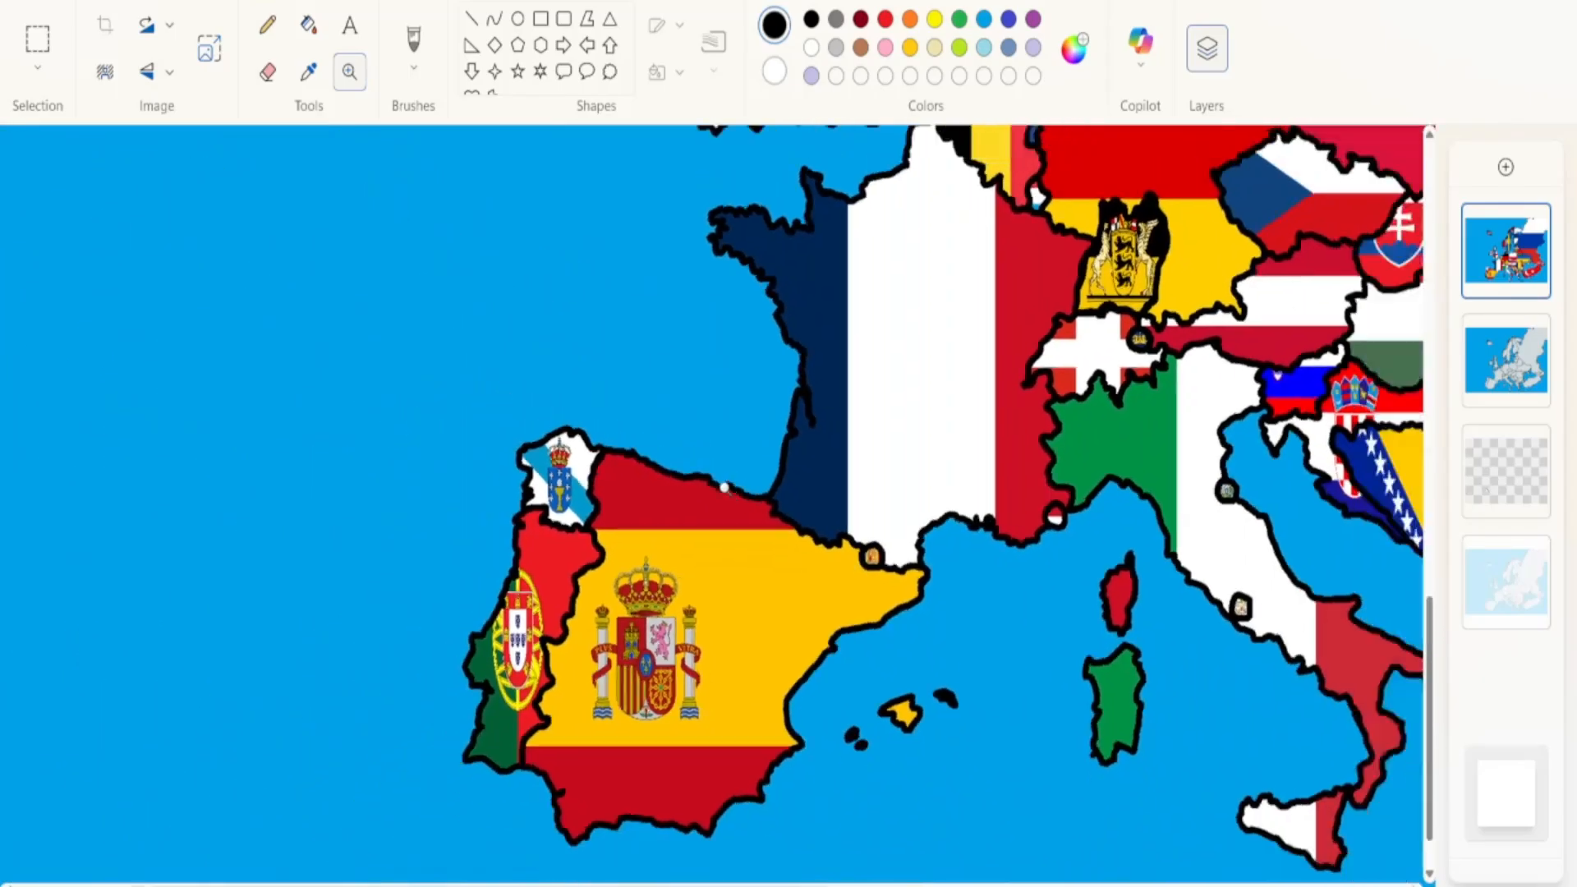
{"action": "right_click", "coordinate": [725, 488]}
{"action": "right_click", "coordinate": [725, 488]}
{"action": "right_click", "coordinate": [725, 488]}
{"action": "right_click", "coordinate": [725, 488]}
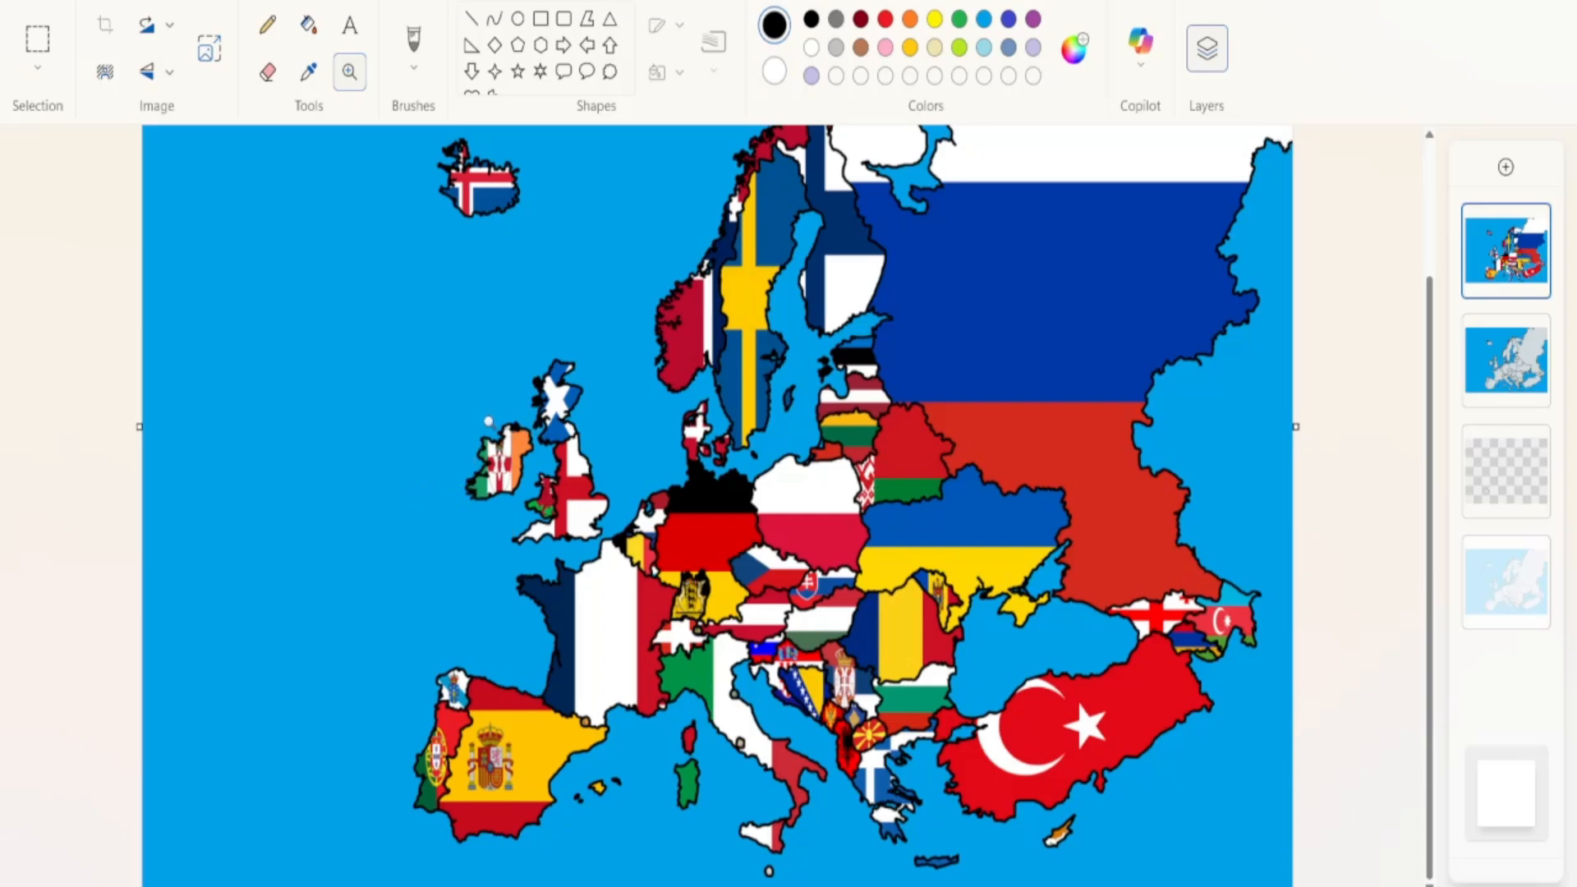
{"action": "right_click", "coordinate": [493, 510]}
{"action": "left_click", "coordinate": [492, 511]}
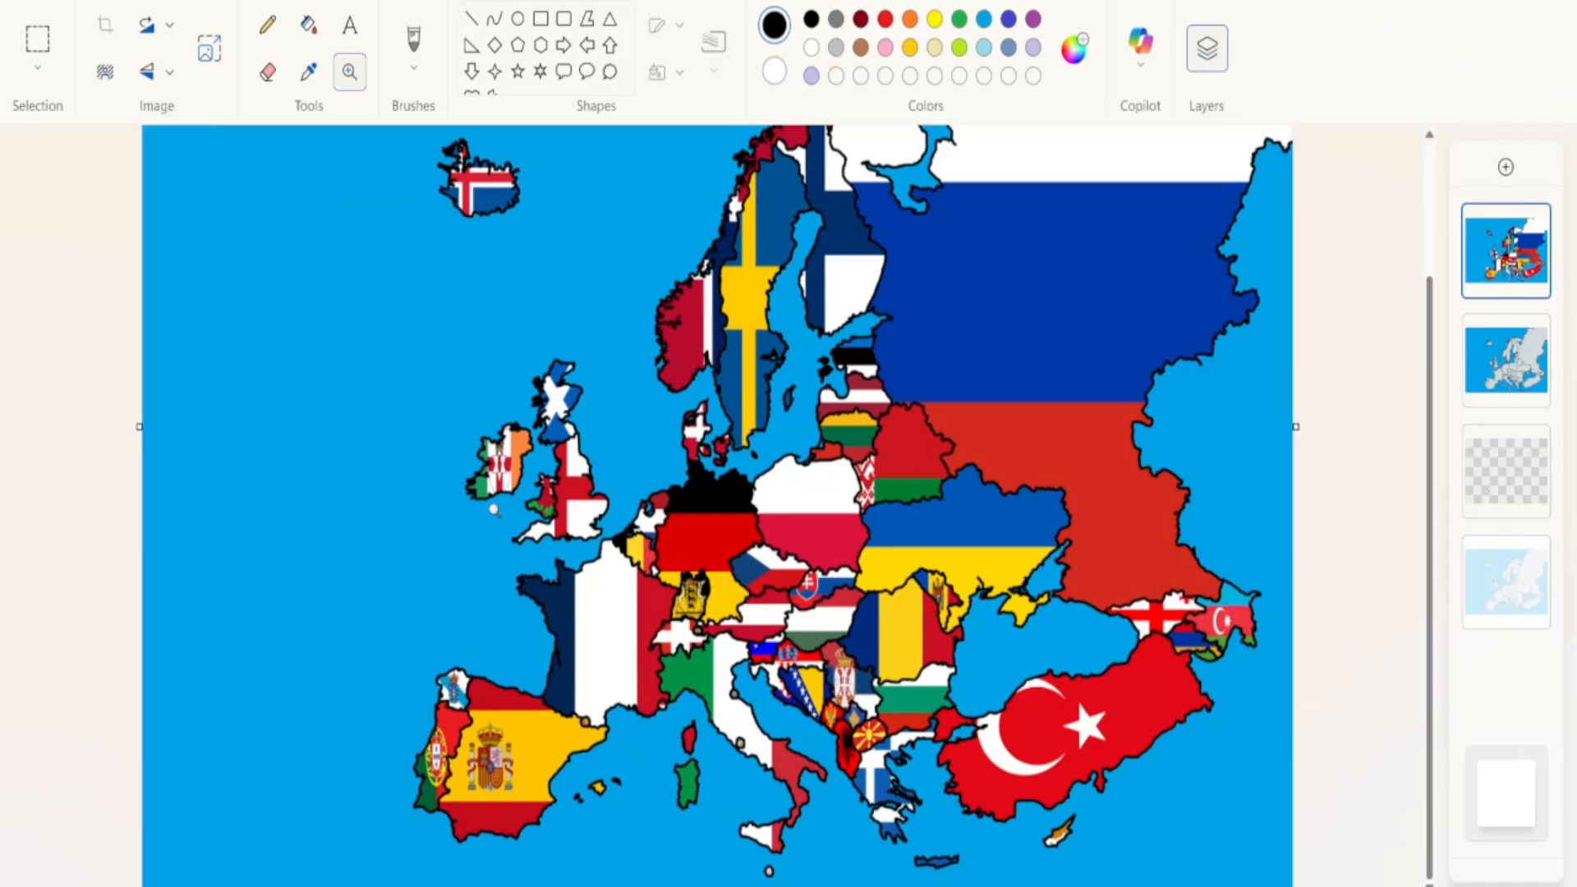